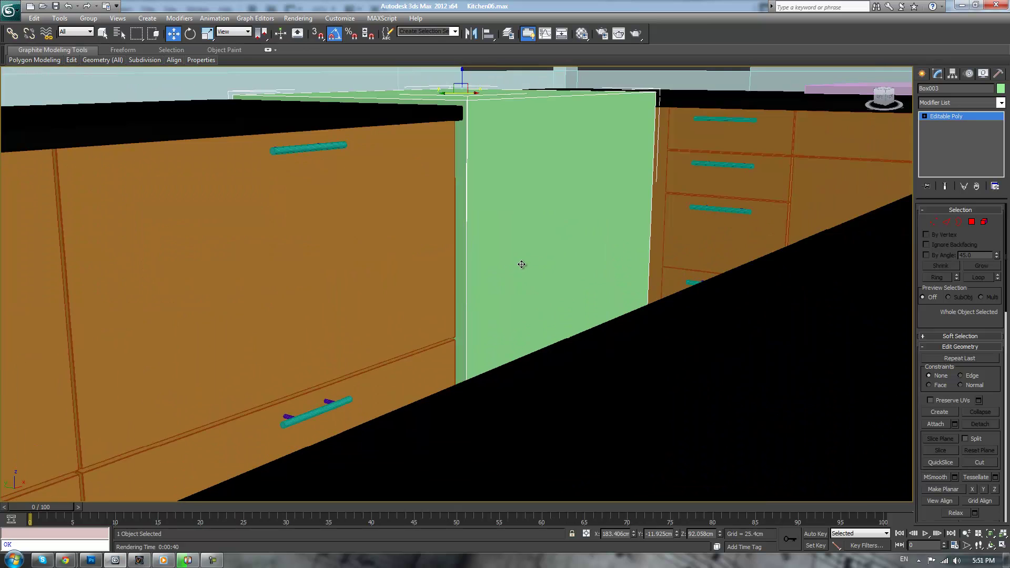
Isolate the green counter box from the rest of the kitchen scene
scroll(535, 245, up, 4)
alt+middle_drag(521, 288, 496, 282)
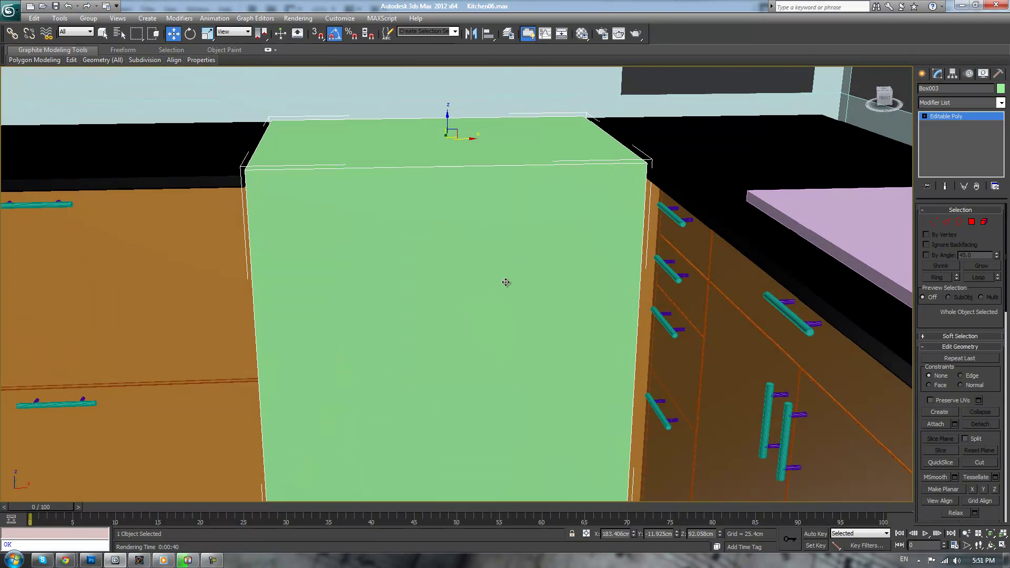
right_click(506, 283)
click(546, 204)
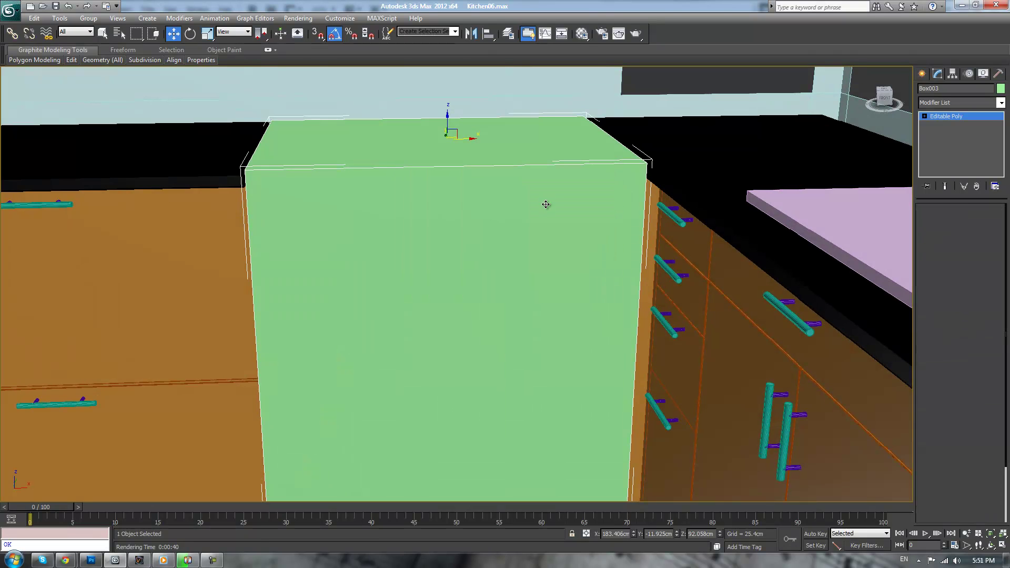
scroll(505, 342, down, 3)
middle_drag(543, 252, 517, 345)
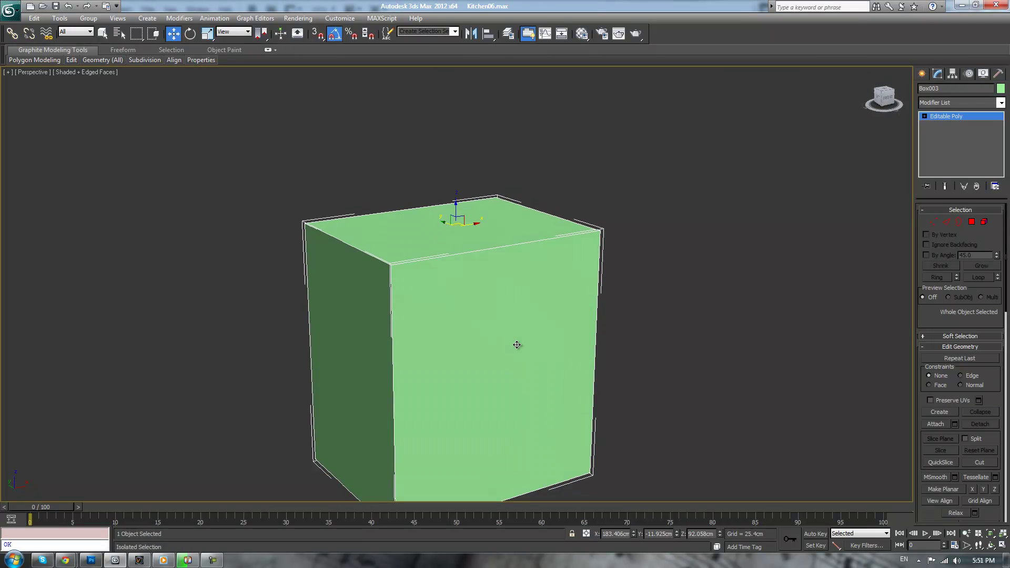
Examine the kitchen reference photo and the gas cooktop image in the browser for the burner and grate layout
drag(1009, 114, 804, 101)
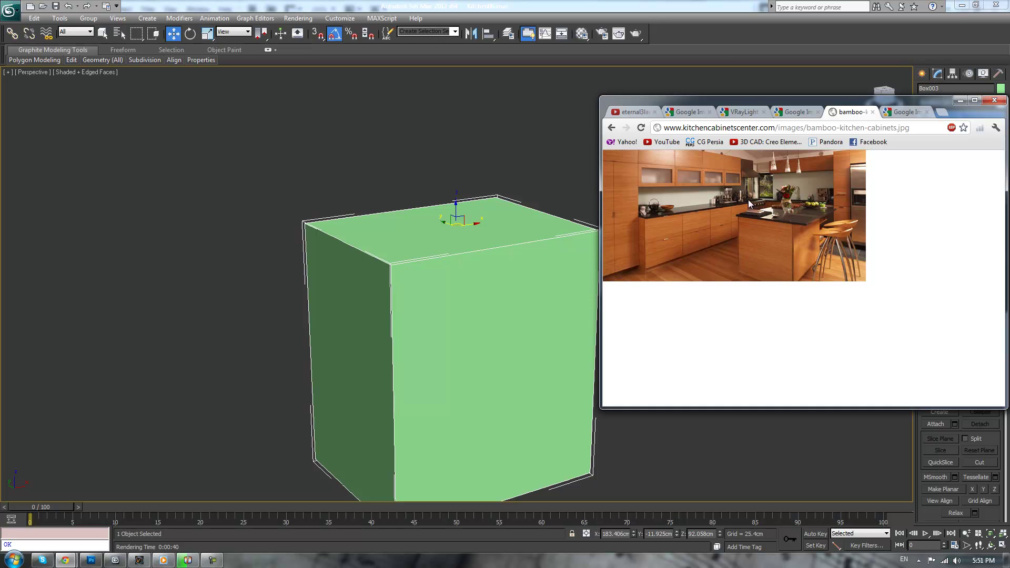
drag(760, 102, 1009, 132)
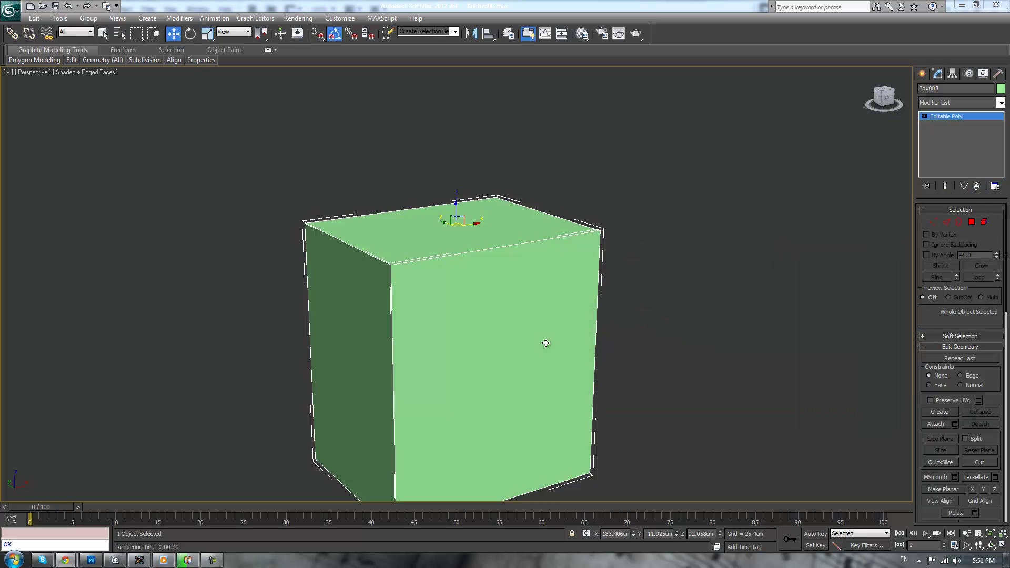
mouse_move(65, 561)
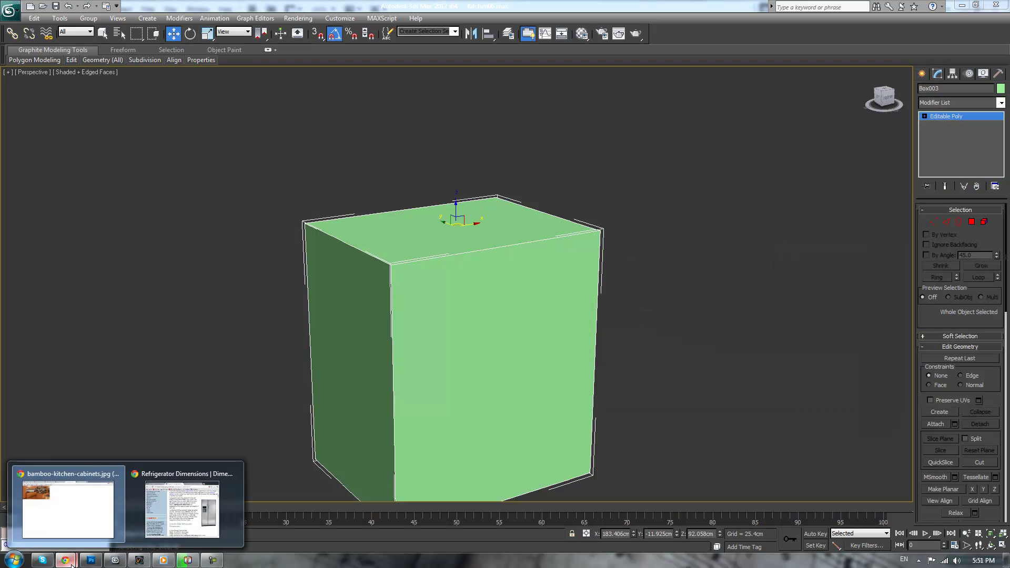
click(172, 522)
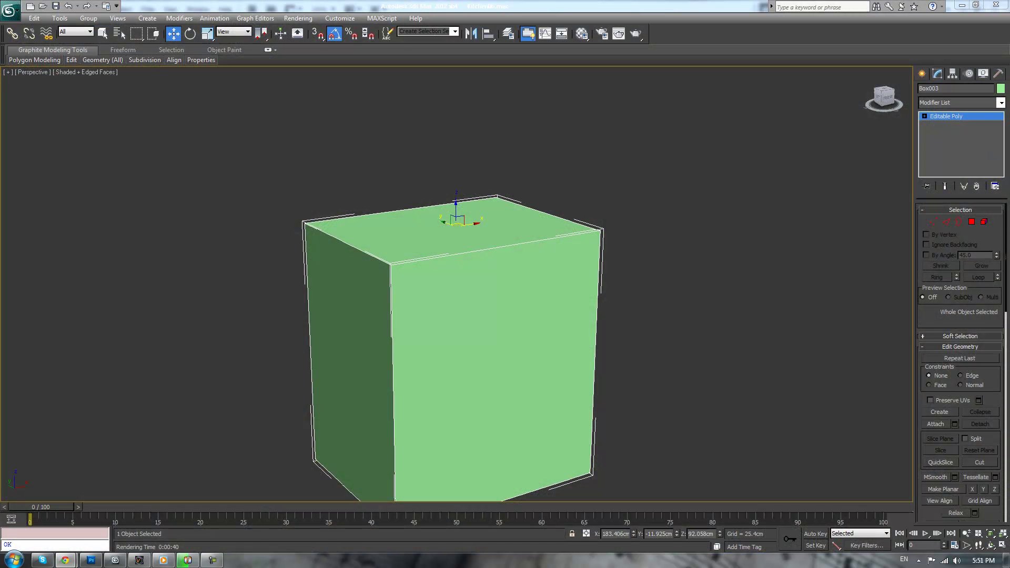
drag(1009, 101, 784, 102)
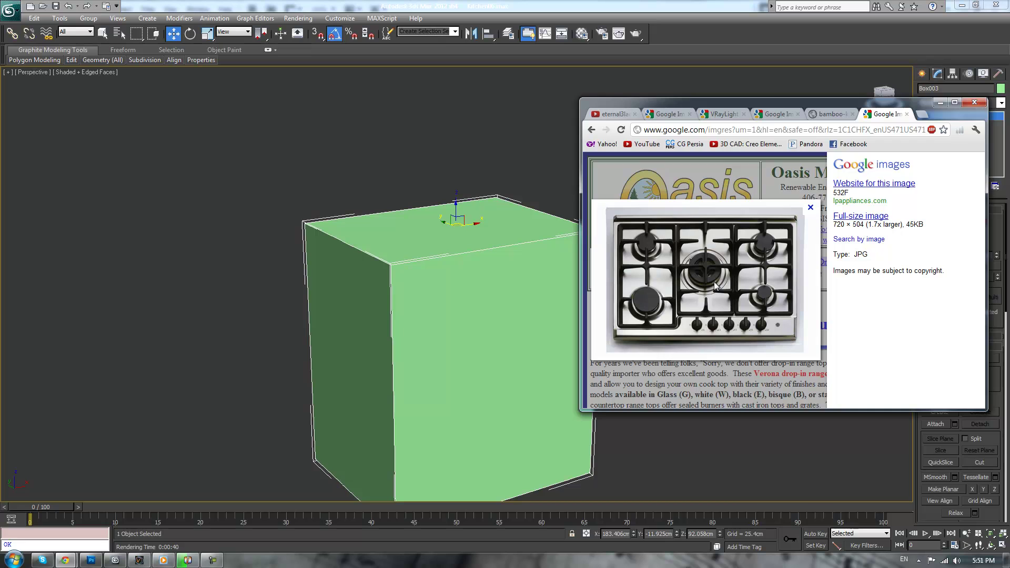
drag(778, 105, 1009, 168)
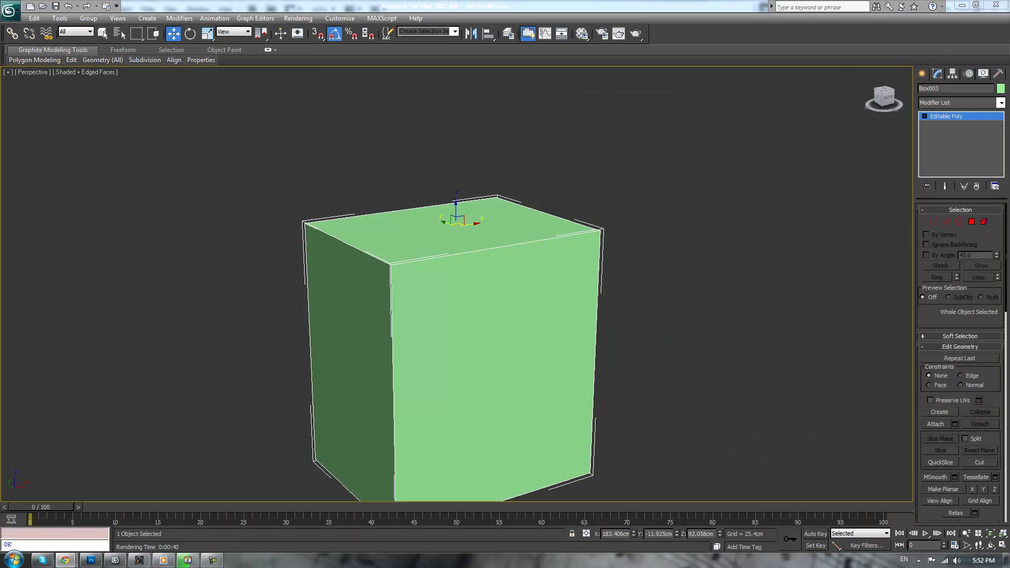
Create a thin cylinder with AutoGrid on the box's top face near the front corner as a burner disk
middle_drag(565, 262, 637, 274)
scroll(638, 269, up, 3)
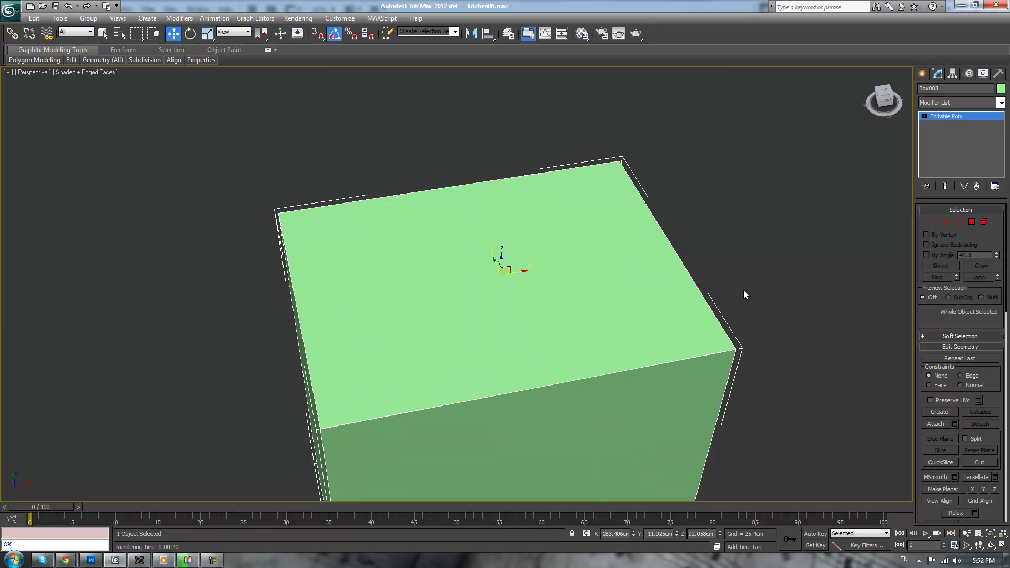
middle_drag(744, 293, 825, 277)
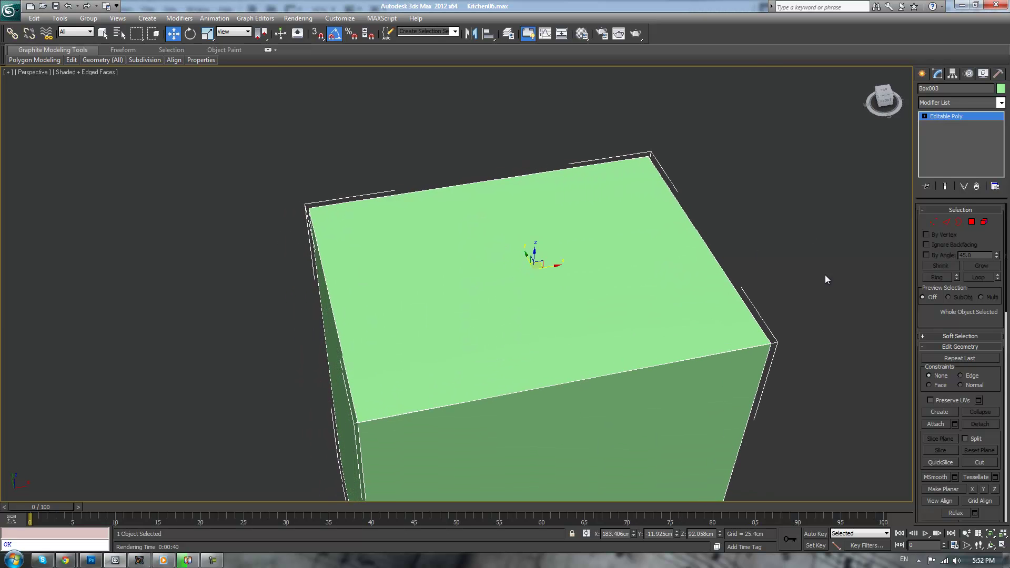
click(923, 75)
click(926, 91)
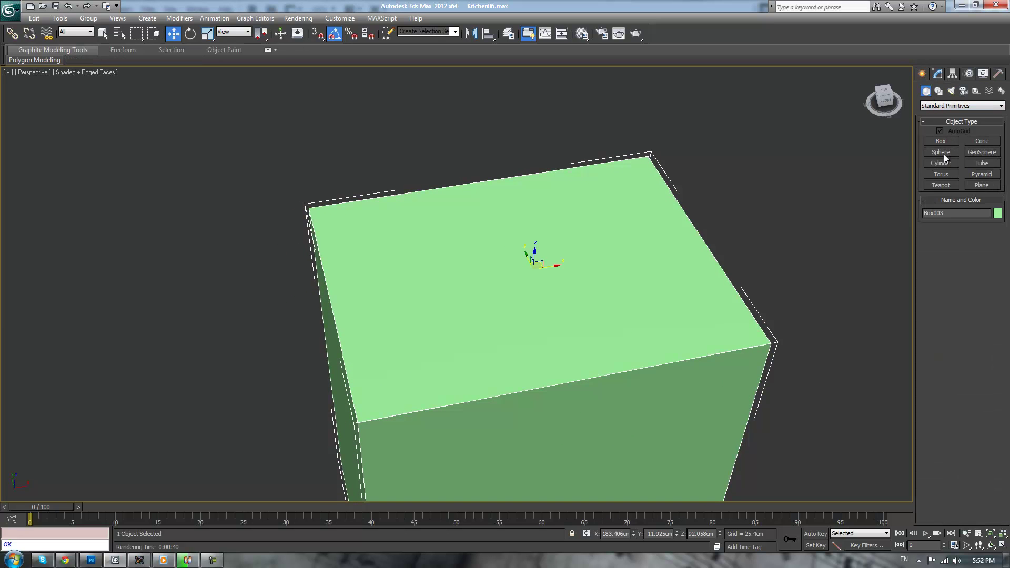
click(942, 162)
drag(657, 303, 666, 329)
click(666, 326)
middle_drag(704, 303, 669, 352)
Clone the burner disk as instances across the box's top face to form two rows of three
key(w)
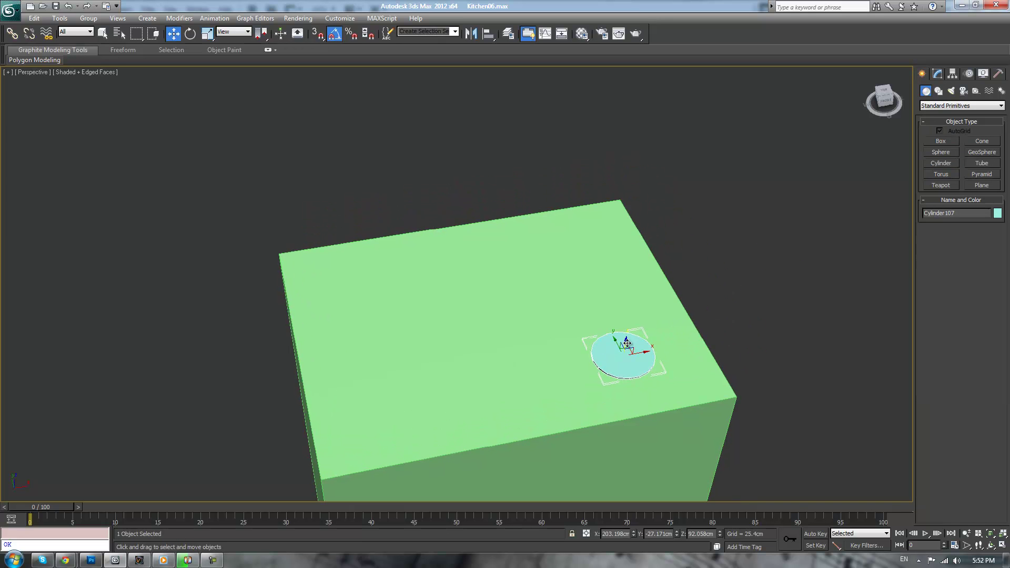
mouse_move(617, 342)
shift+mouse_down()
mouse_move(547, 247)
mouse_move(571, 244)
shift+mouse_up()
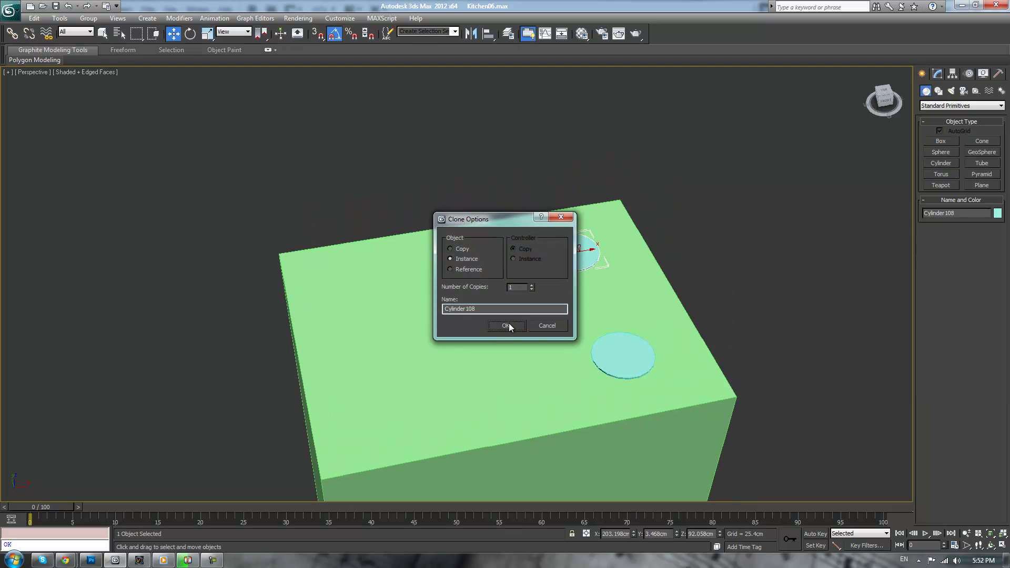
click(504, 325)
ctrl+click(613, 341)
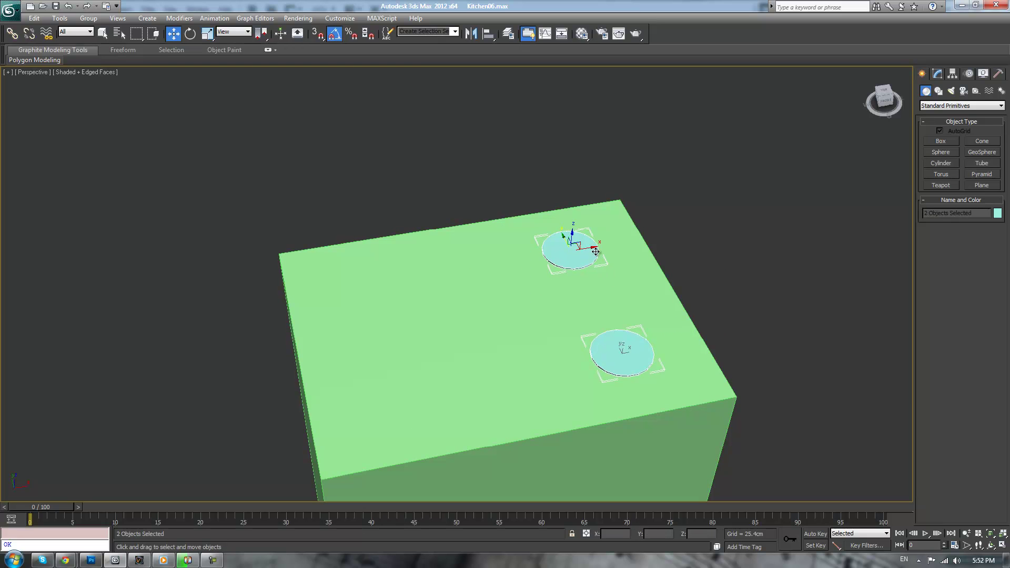
mouse_move(587, 249)
shift+mouse_down()
mouse_move(605, 244)
mouse_move(368, 303)
mouse_move(495, 265)
shift+mouse_up()
click(498, 328)
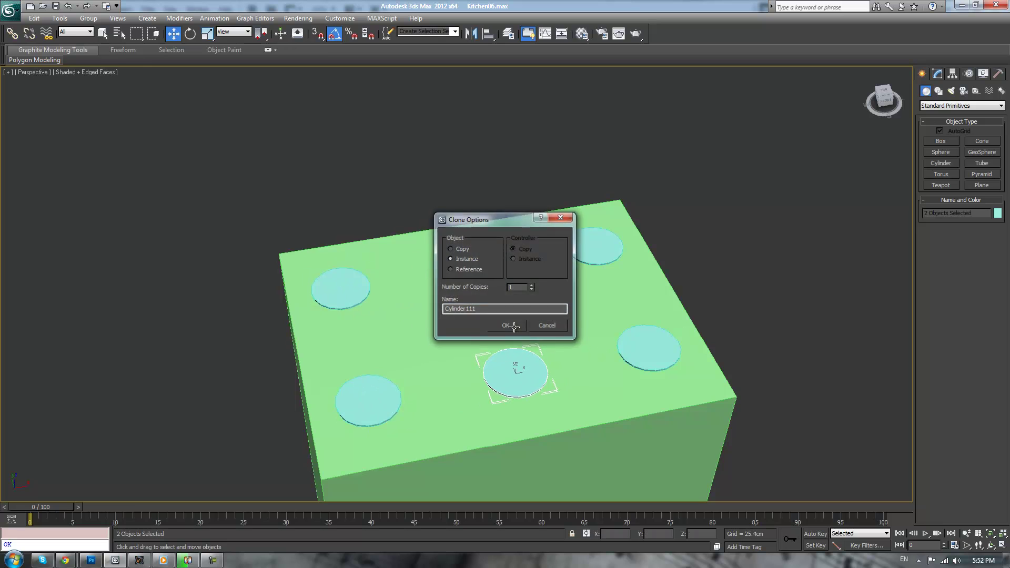
click(508, 326)
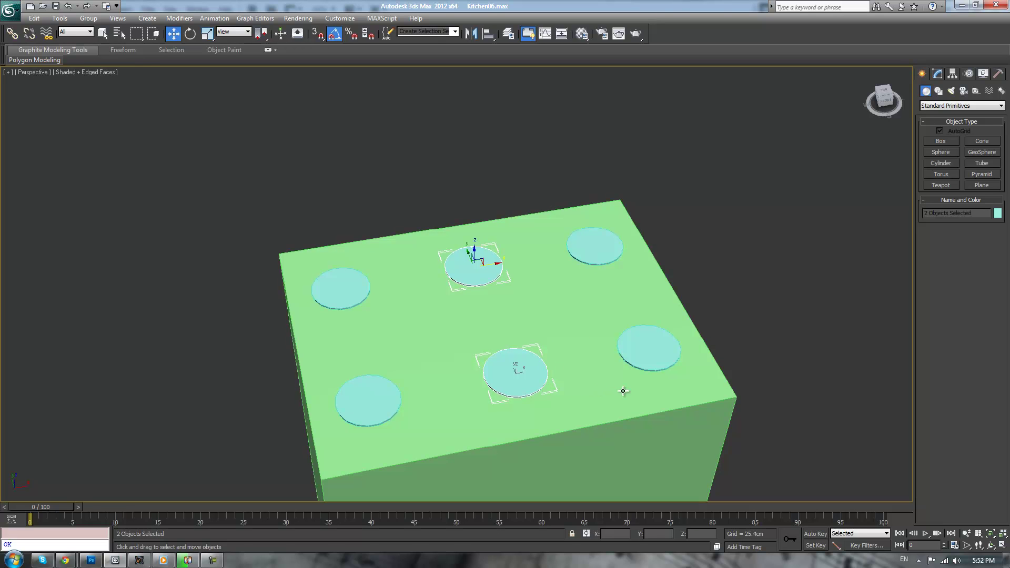
Draw a flat box about 25.4 by 19.1 cm and 0.97 cm high over a corner burner disk
middle_drag(759, 314, 614, 272)
click(683, 243)
alt+middle_drag(713, 293, 875, 185)
click(947, 141)
alt+middle_drag(744, 235, 708, 269)
drag(414, 255, 573, 403)
click(570, 394)
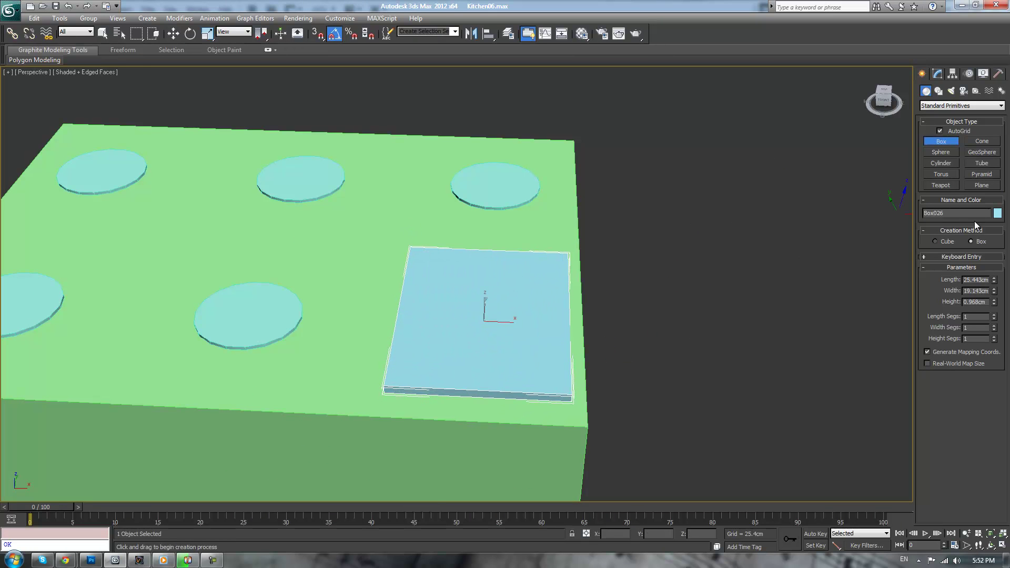
Try a length and width of 25 cm for the flat box
double_click(975, 280)
text(25)
key(Tab)
text(25)
key(Return)
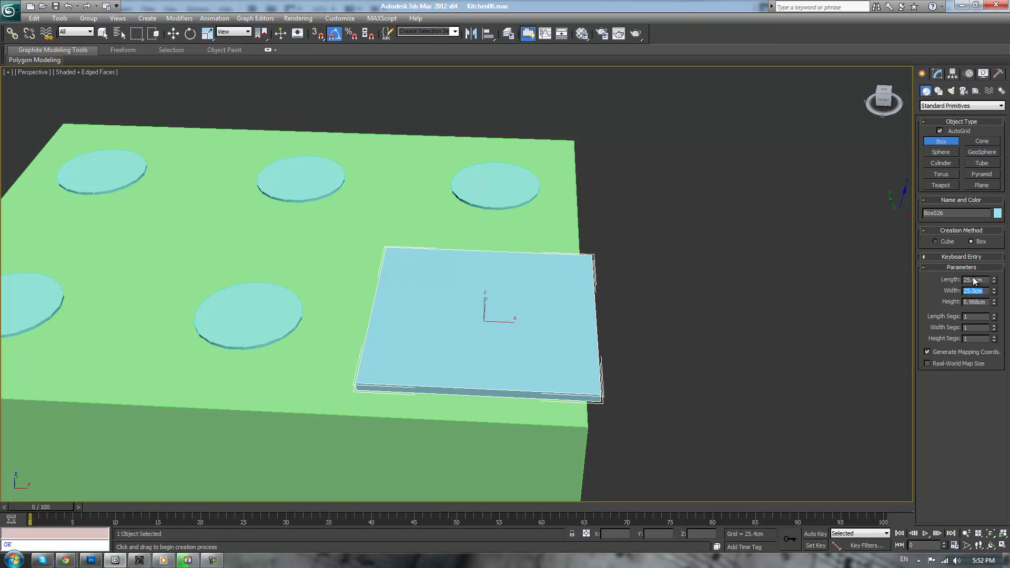
Set the flat box's length and width to 20 cm
drag(983, 280, 894, 282)
text(20)
key(Tab)
text(20)
key(Return)
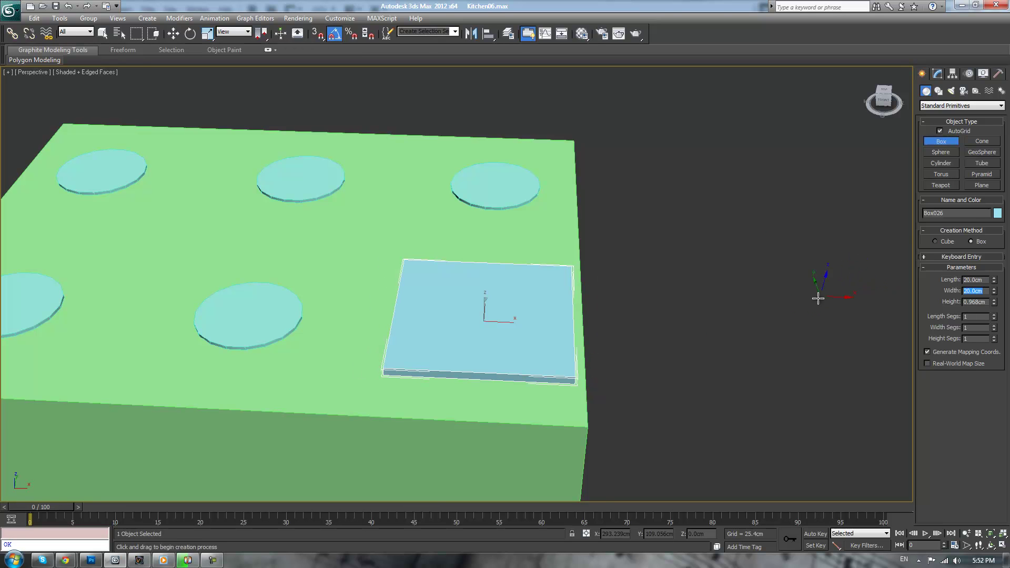
Shift the flat box slightly inward along X and raise it above the burner disks to a Z of about 109.35 cm
key(w)
drag(505, 322, 493, 322)
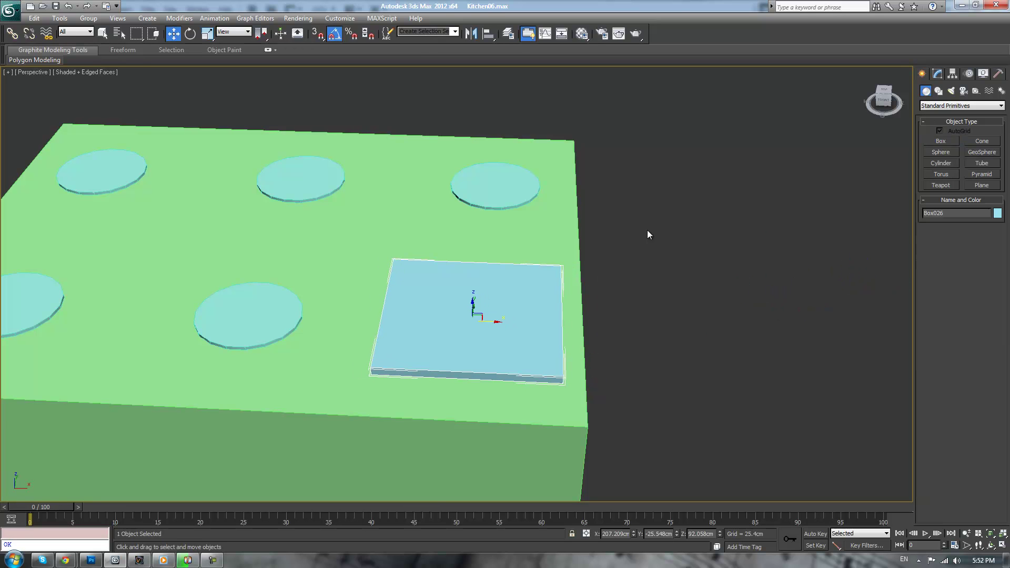
alt+middle_drag(534, 294, 533, 270)
drag(473, 296, 574, 141)
middle_drag(581, 141, 563, 237)
alt+middle_drag(563, 237, 589, 251)
Convert the flat box to an editable poly and select its top and bottom polygons
key(alt+e)
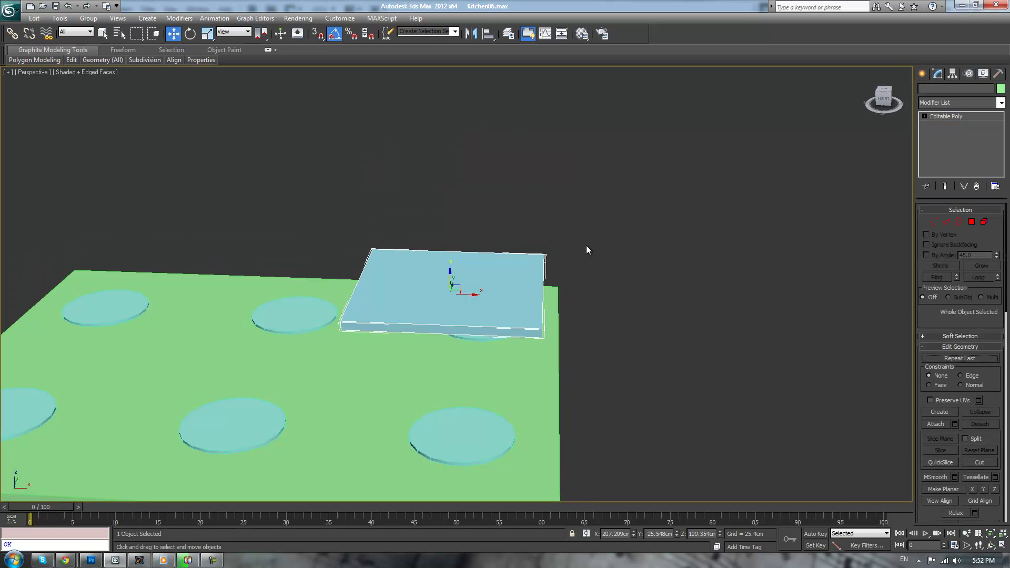
key(4)
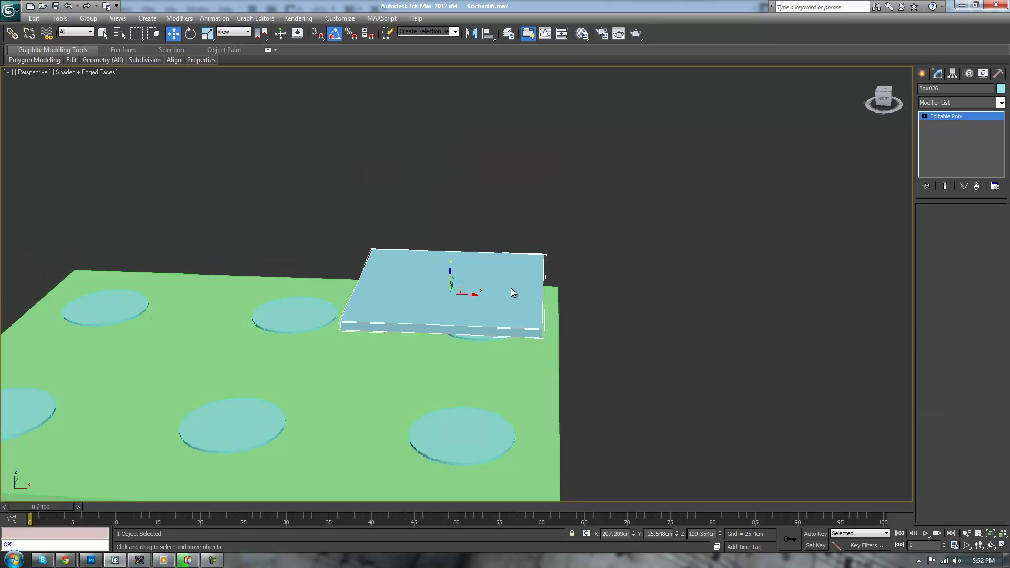
click(512, 289)
alt+middle_drag(579, 333, 578, 287)
ctrl+click(525, 286)
alt+middle_drag(655, 273, 684, 344)
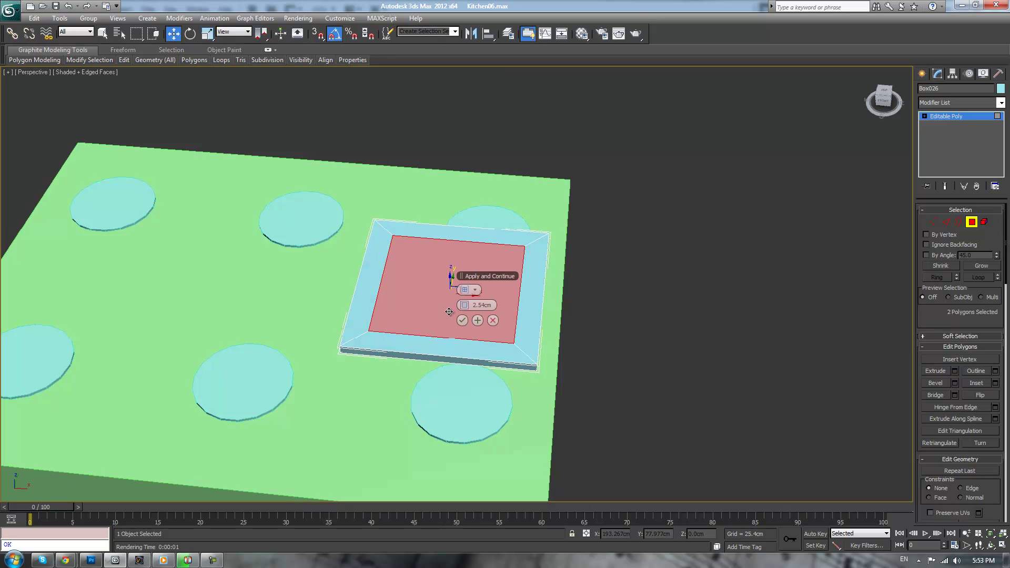
Inset the top and bottom polygons by 0.5 cm and bridge them to turn the flat box into an open frame
right_click(456, 306)
drag(459, 305, 460, 306)
double_click(485, 305)
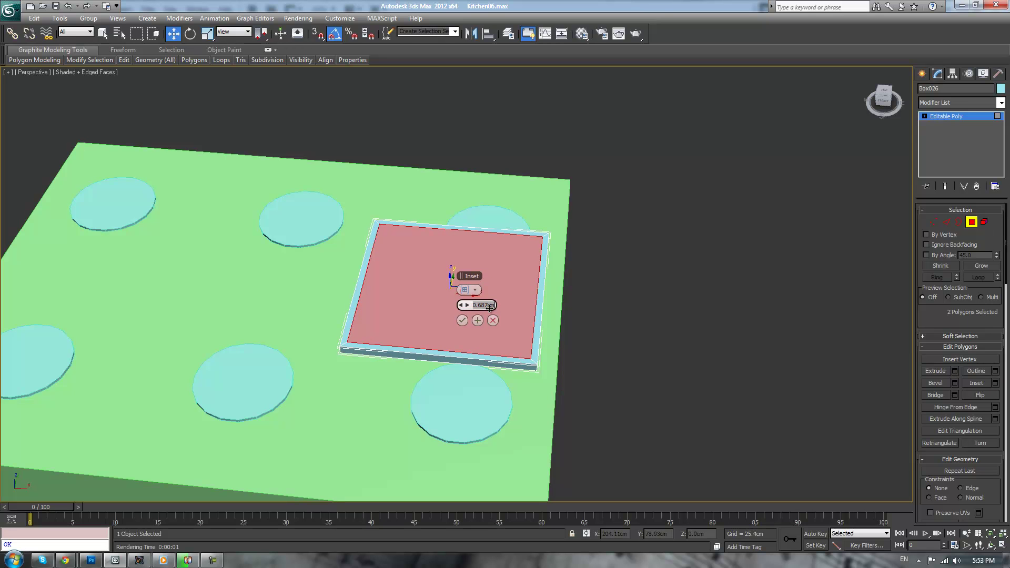
text(0.5cm)
click(462, 320)
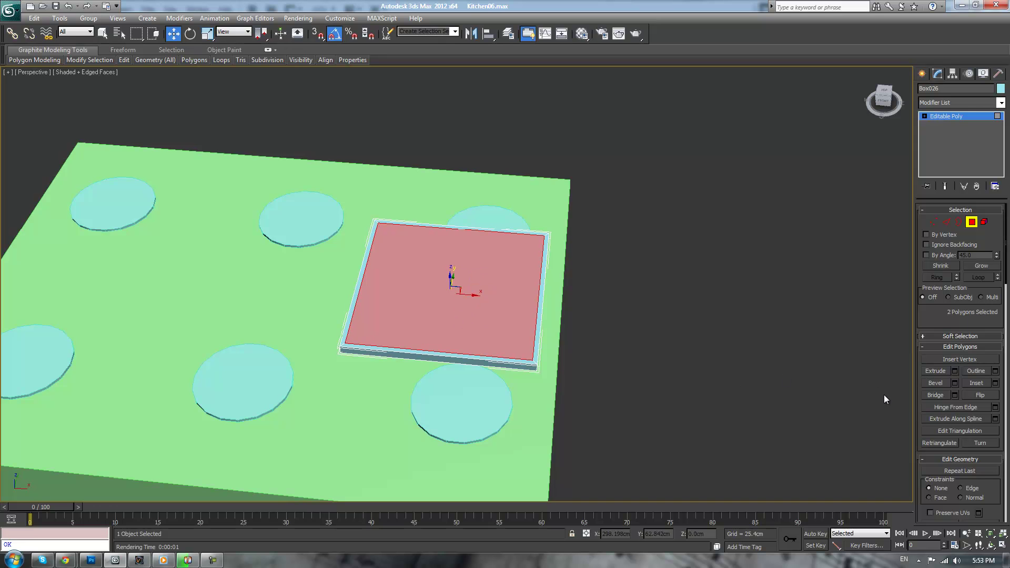
click(938, 393)
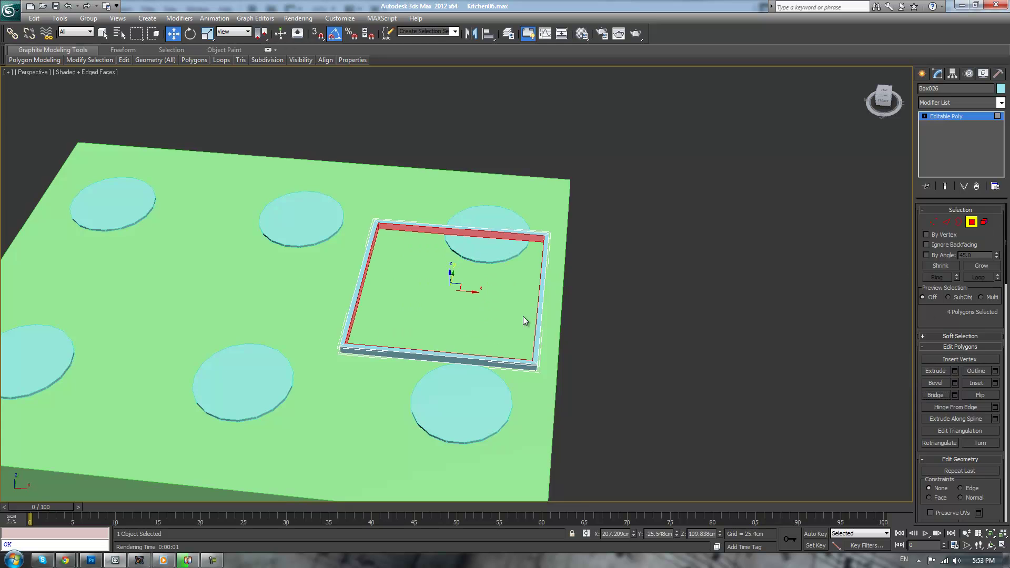
Connect the edges around the frame's back bar with two segments pinched close together at its middle
middle_drag(326, 279, 349, 286)
key(2)
alt+middle_drag(661, 294, 682, 283)
scroll(682, 284, up, 3)
click(996, 410)
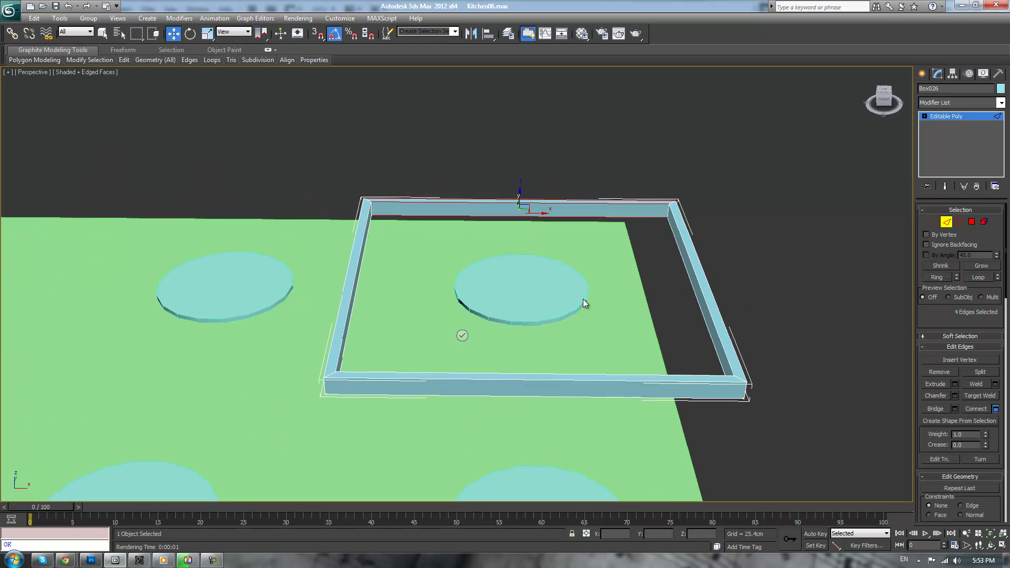
click(467, 290)
drag(471, 305, 310, 307)
click(461, 337)
Add the same pair of closely spaced middle segments to the frame's other three bars with Connect
click(348, 287)
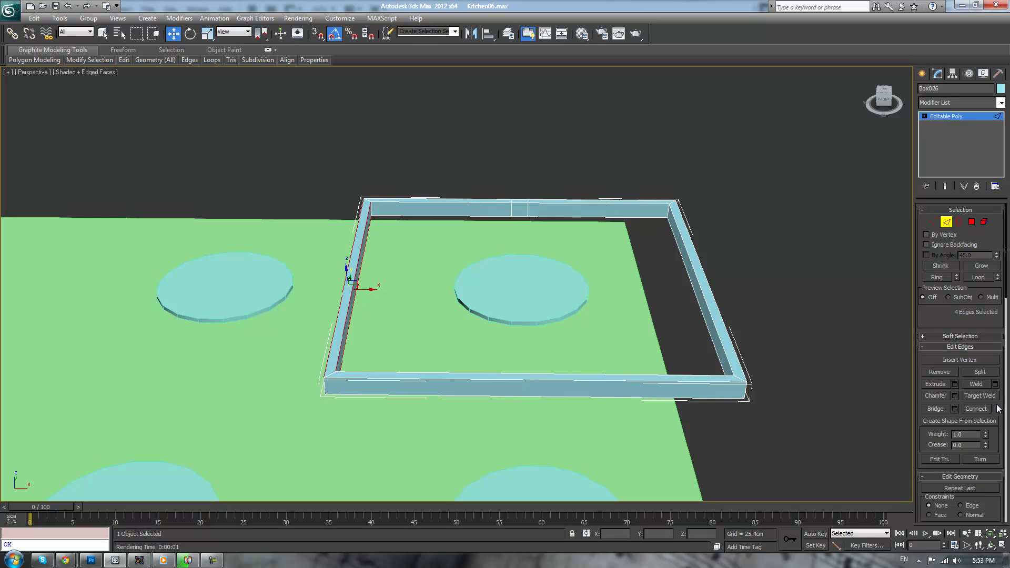
click(462, 337)
drag(505, 342, 528, 416)
click(995, 410)
click(462, 338)
drag(644, 308, 776, 340)
click(995, 409)
click(463, 337)
click(808, 294)
Extrude the four small polygons at the middle of the frame's inner sides by 6.077 cm toward the center
click(973, 224)
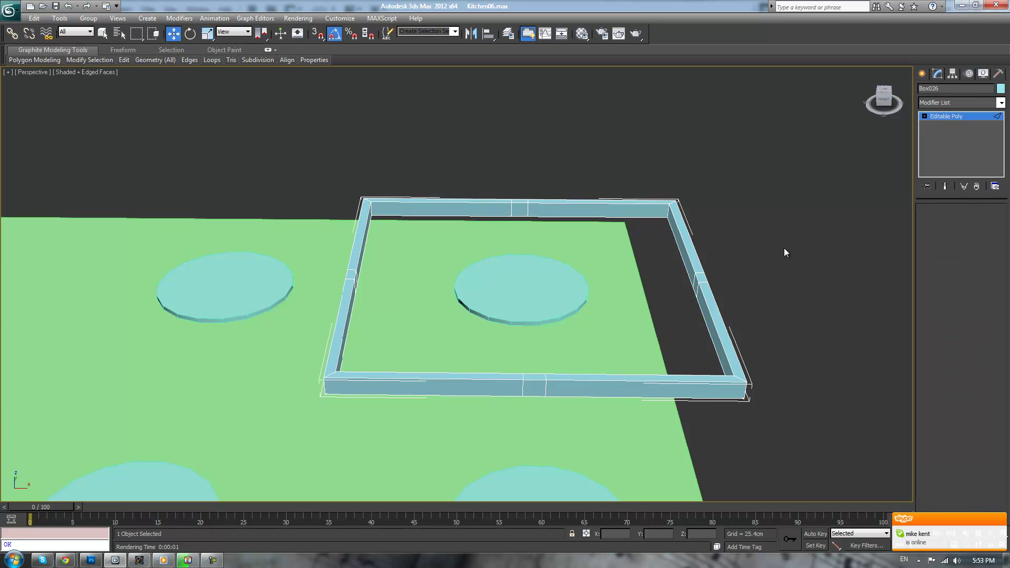
click(697, 286)
ctrl+click(516, 210)
alt+middle_drag(610, 210, 518, 246)
ctrl+click(451, 114)
mouse_move(451, 115)
alt+middle_down()
mouse_move(516, 167)
mouse_move(441, 114)
alt+middle_up()
ctrl+click(419, 97)
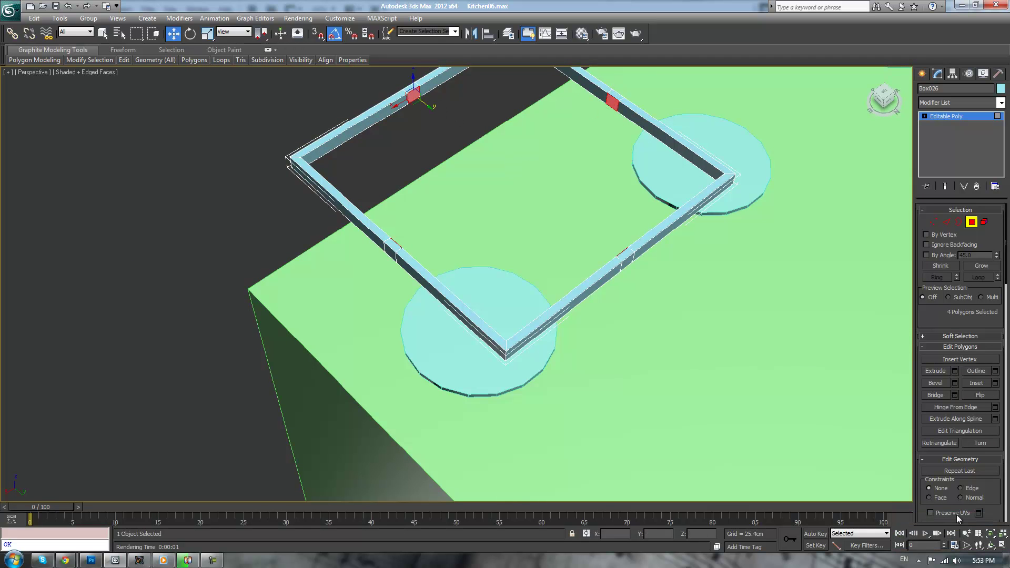
middle_drag(666, 192, 707, 275)
drag(464, 305, 428, 307)
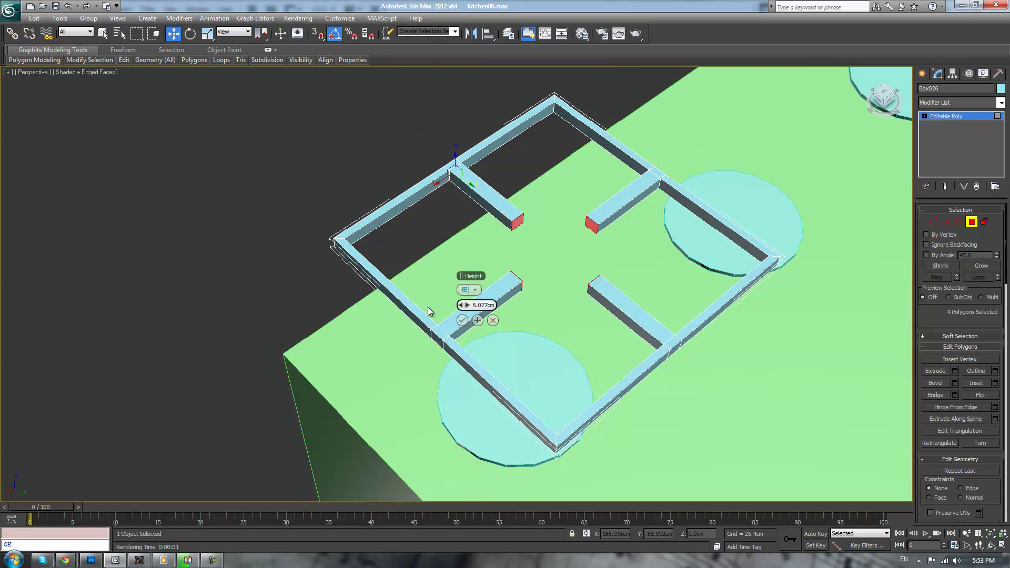
click(461, 320)
Extrude the end polygons of the four inner arms again by a very short amount
alt+middle_drag(462, 321, 639, 330)
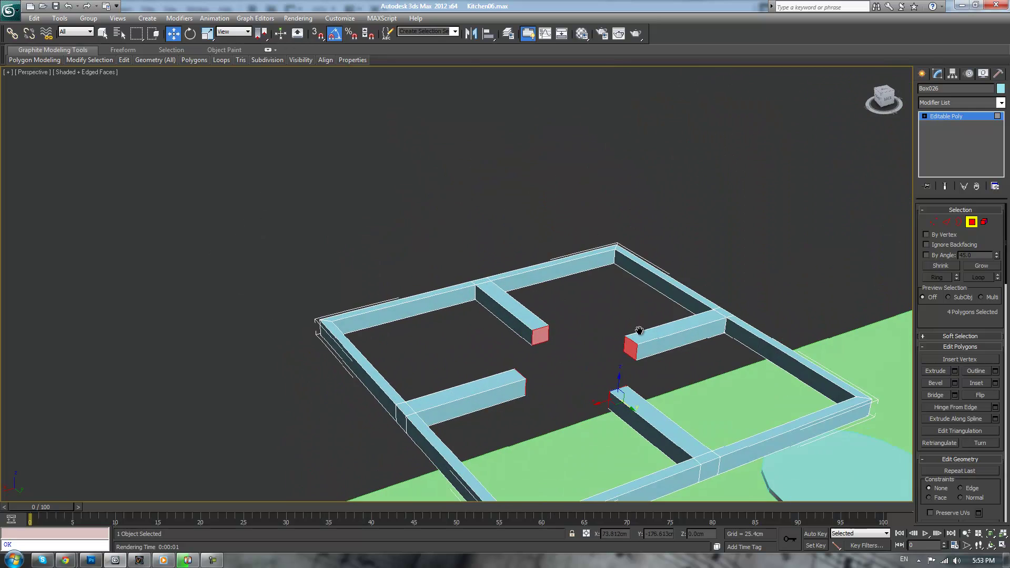
scroll(639, 330, up, 10)
click(955, 371)
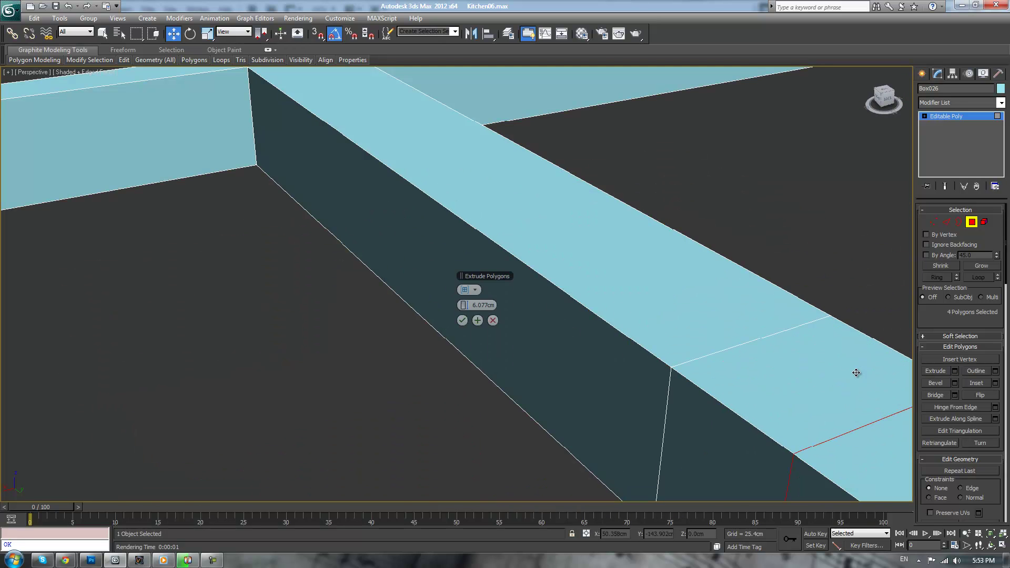
scroll(856, 372, down, 10)
mouse_move(466, 305)
mouse_down()
mouse_move(473, 300)
mouse_move(466, 306)
mouse_up()
click(462, 320)
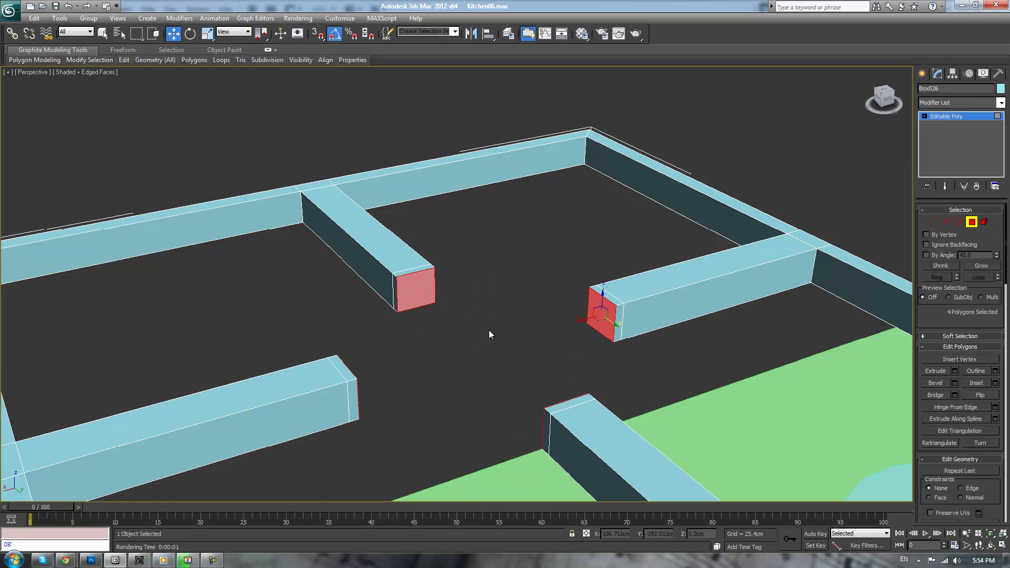
Scale the end polygons of the four inner arms down slightly to taper the tips, and clear the polygon selection
key(r)
drag(598, 317, 599, 323)
click(597, 242)
Connect the four long edges of one half of a frame bar with 1 segment, pinch -74 and slide -88, near the corner
scroll(595, 255, down, 5)
alt+middle_drag(594, 260, 604, 204)
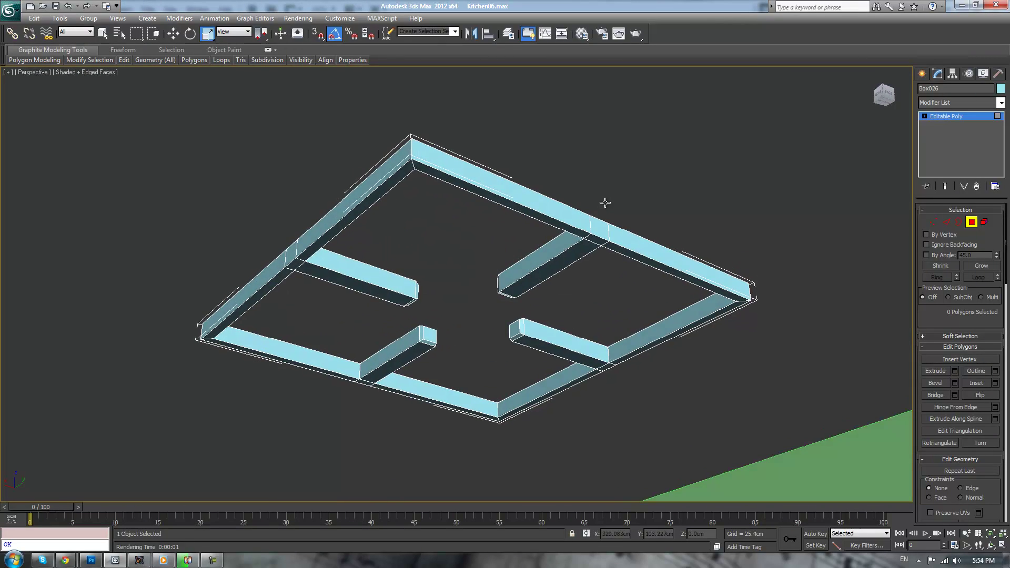
scroll(526, 226, up, 5)
scroll(559, 270, down, 5)
alt+middle_drag(555, 270, 686, 268)
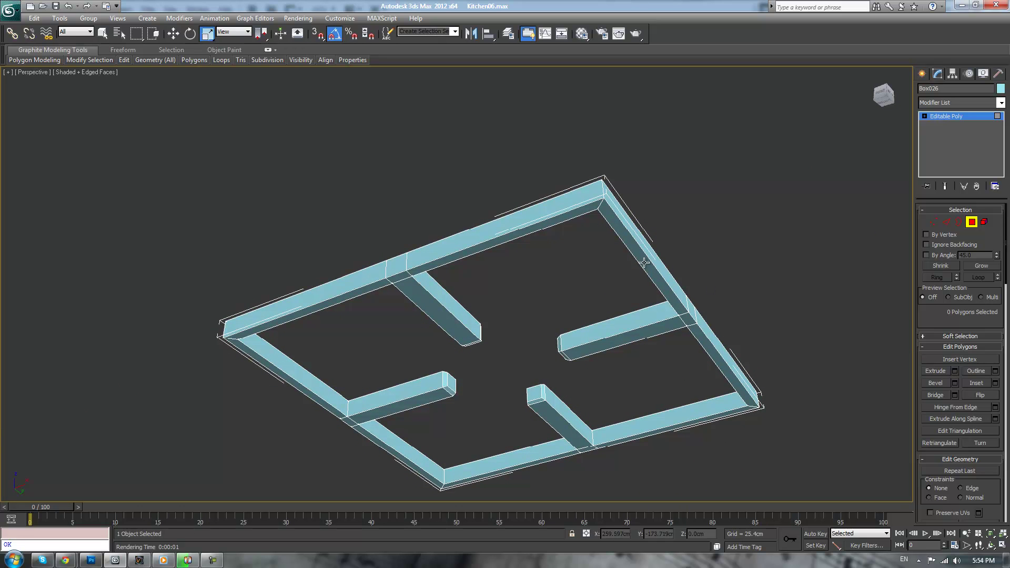
key(2)
drag(497, 163, 528, 254)
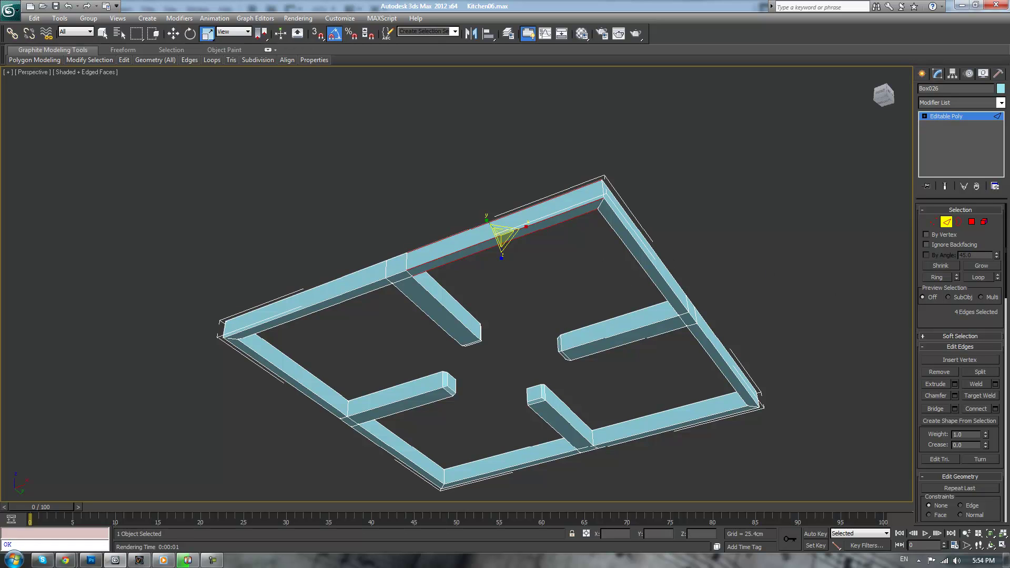
click(995, 409)
drag(471, 305, 280, 333)
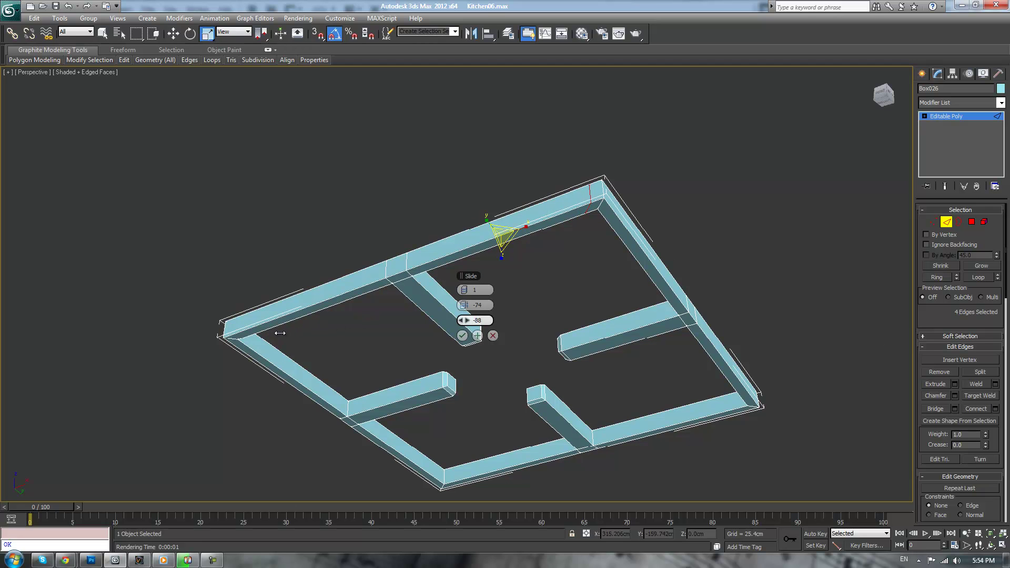
click(462, 336)
Add the same single corner segment to the other half of that bar and to both halves of the adjoining bar with Connect
drag(288, 235, 316, 295)
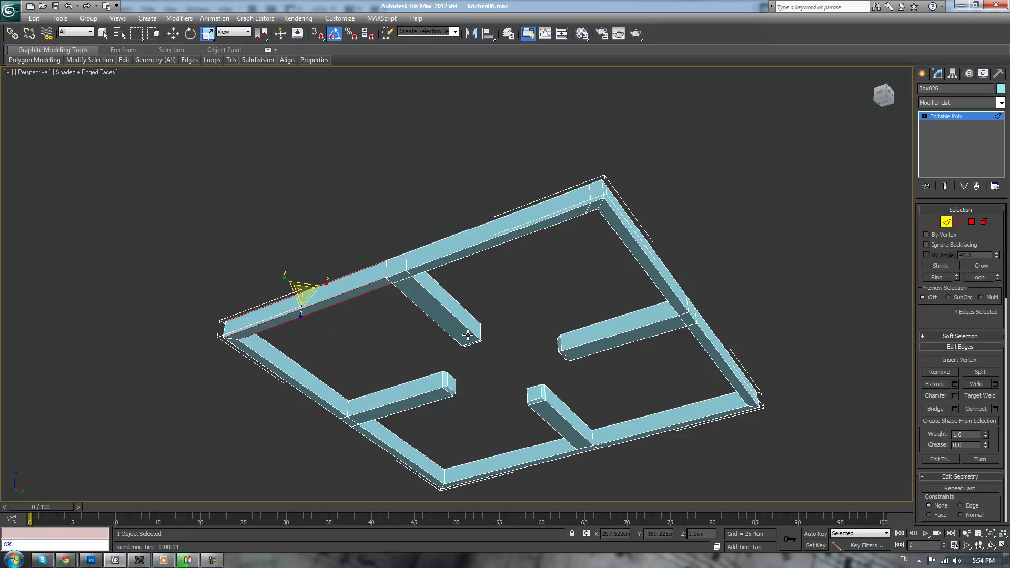
click(995, 409)
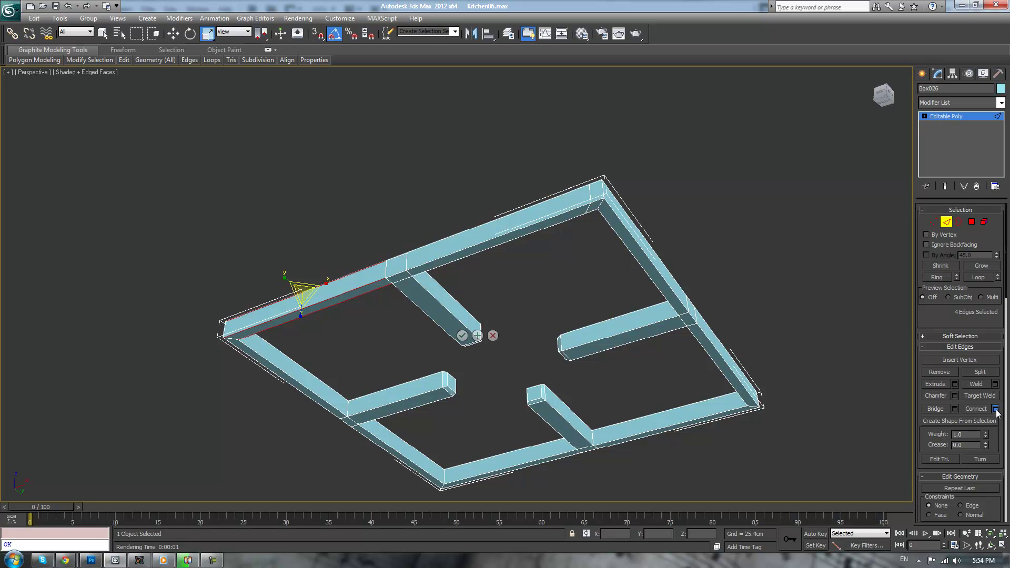
click(462, 333)
drag(576, 261, 631, 252)
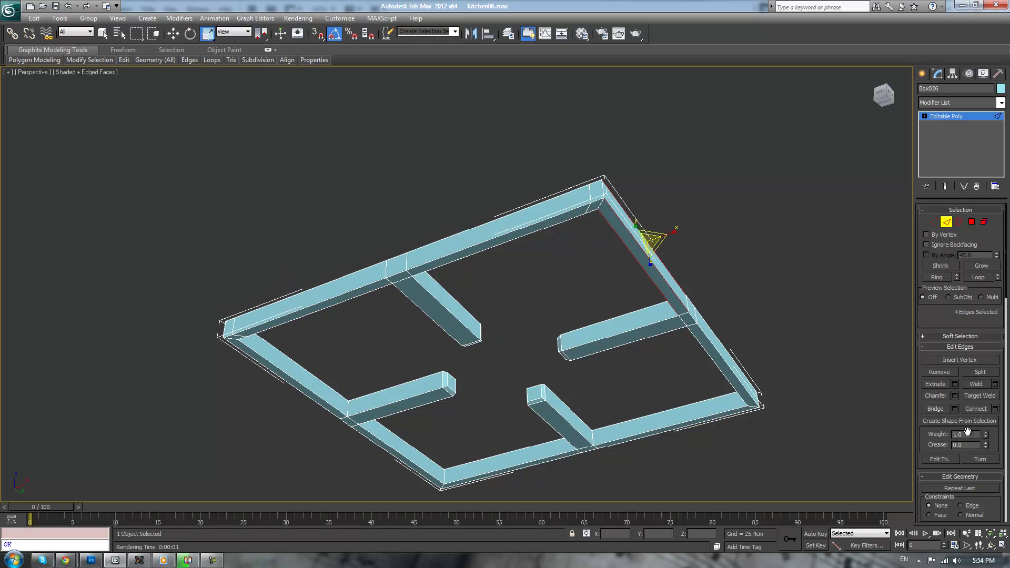
click(996, 410)
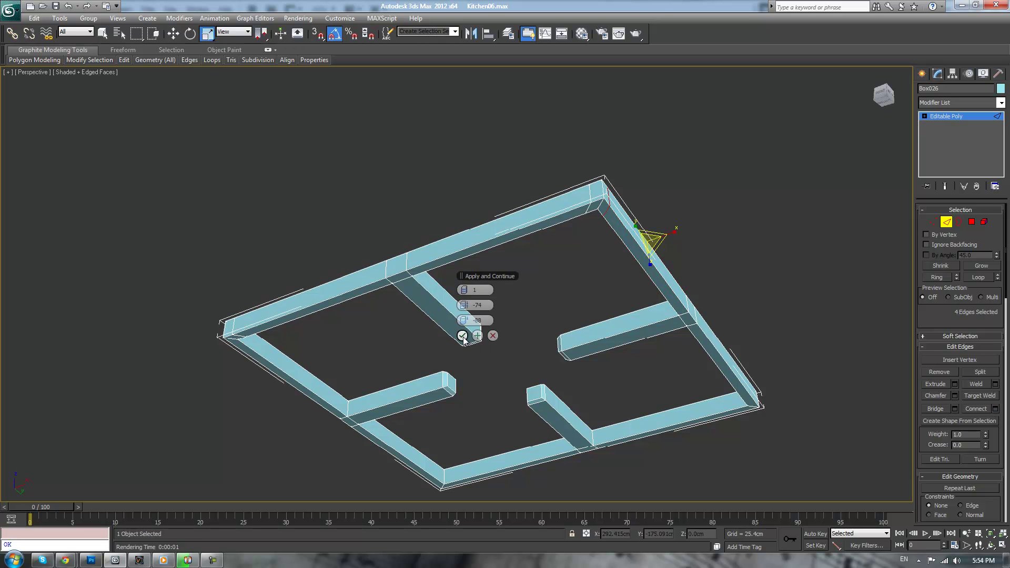
click(462, 334)
drag(735, 355, 738, 357)
click(996, 408)
click(463, 336)
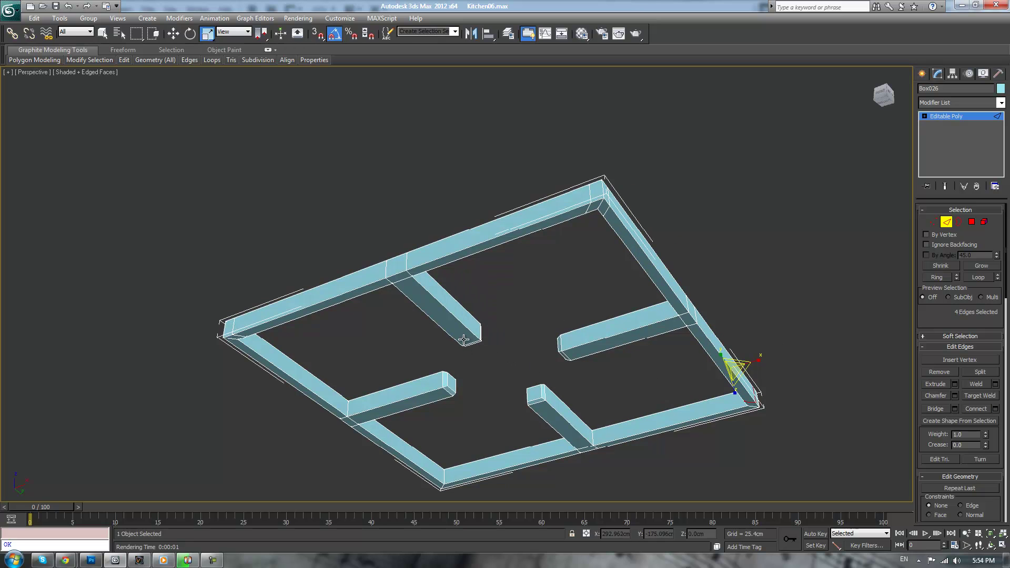
Connect the long edges of the four remaining half bars with the same settings, placing a segment beside each remaining corner end
drag(693, 391, 702, 443)
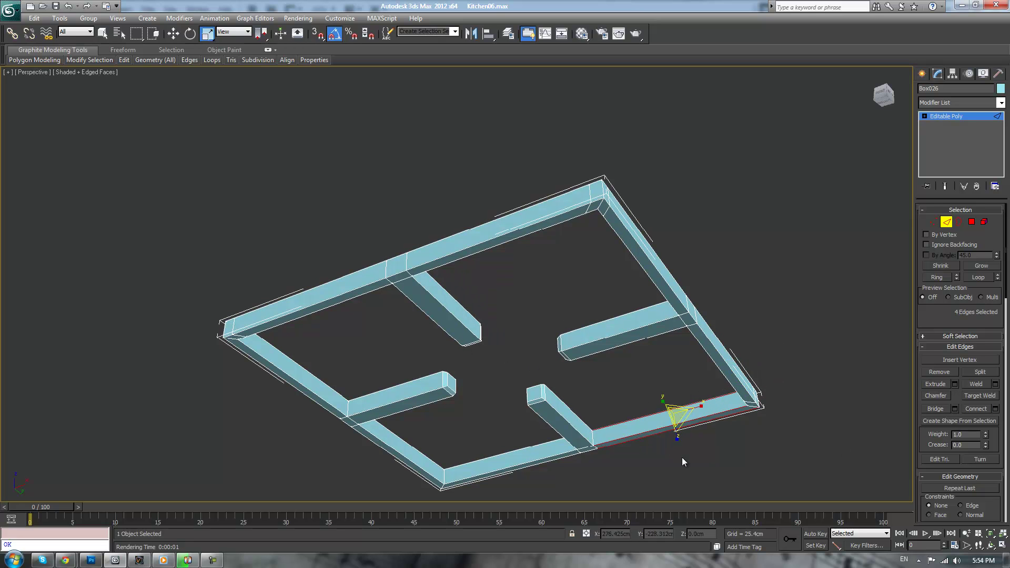
click(996, 408)
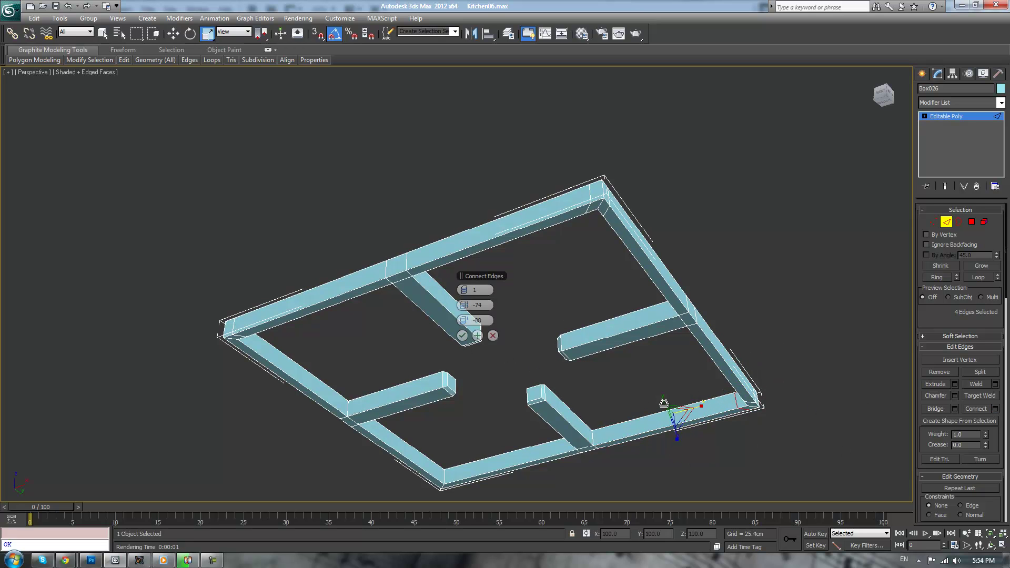
click(463, 351)
drag(483, 424, 501, 481)
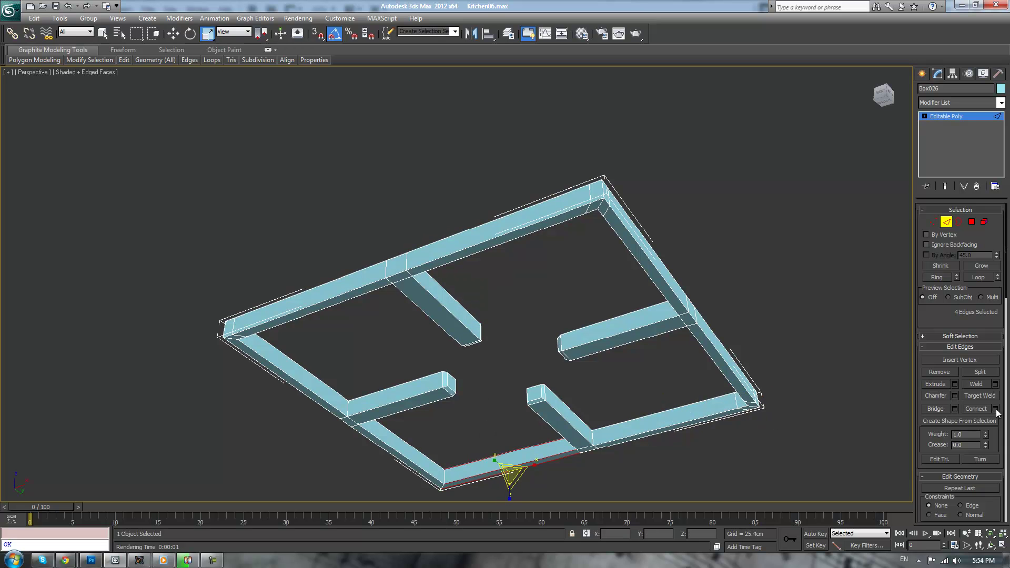
click(462, 338)
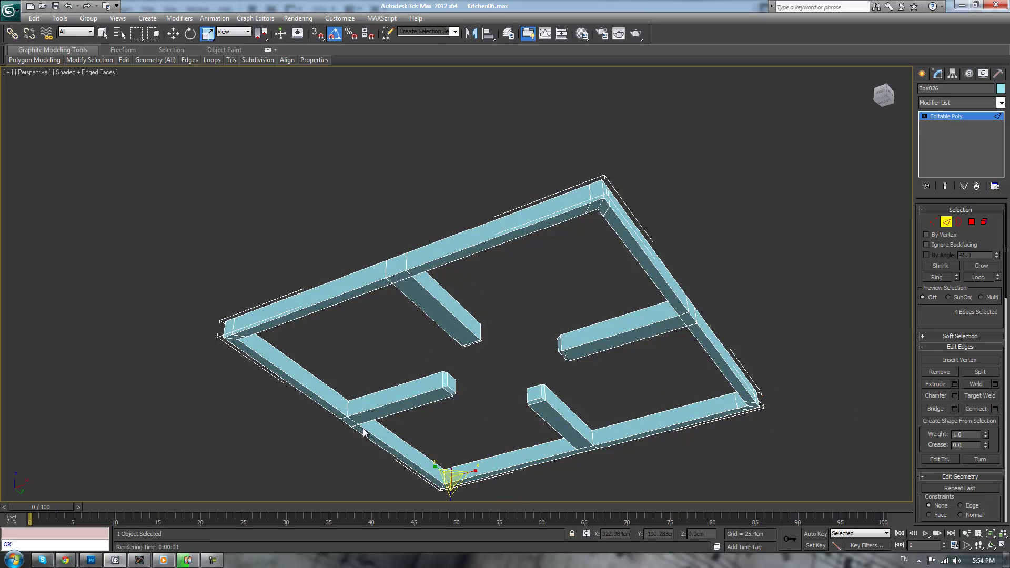
drag(435, 427, 420, 438)
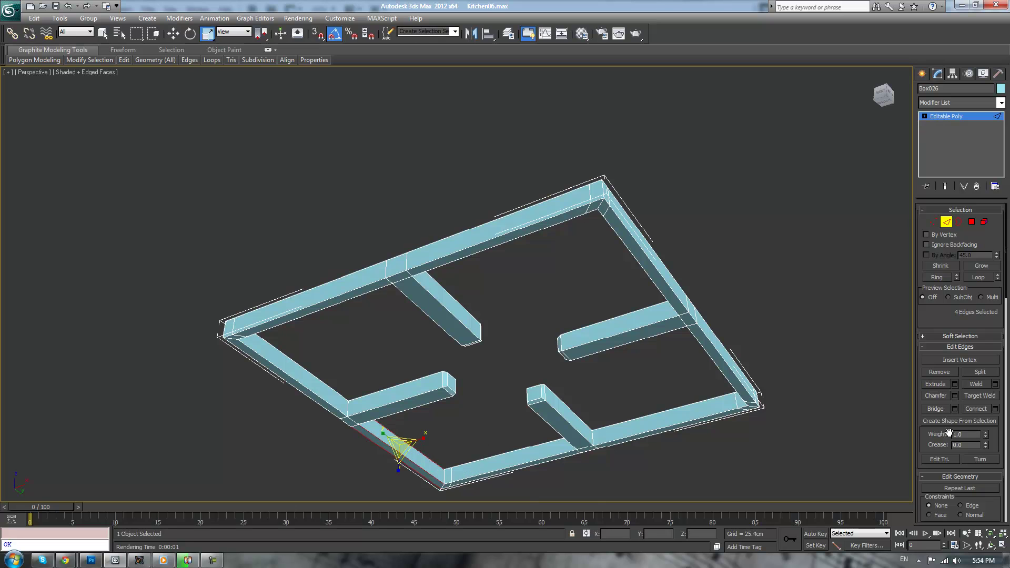
click(995, 409)
click(461, 337)
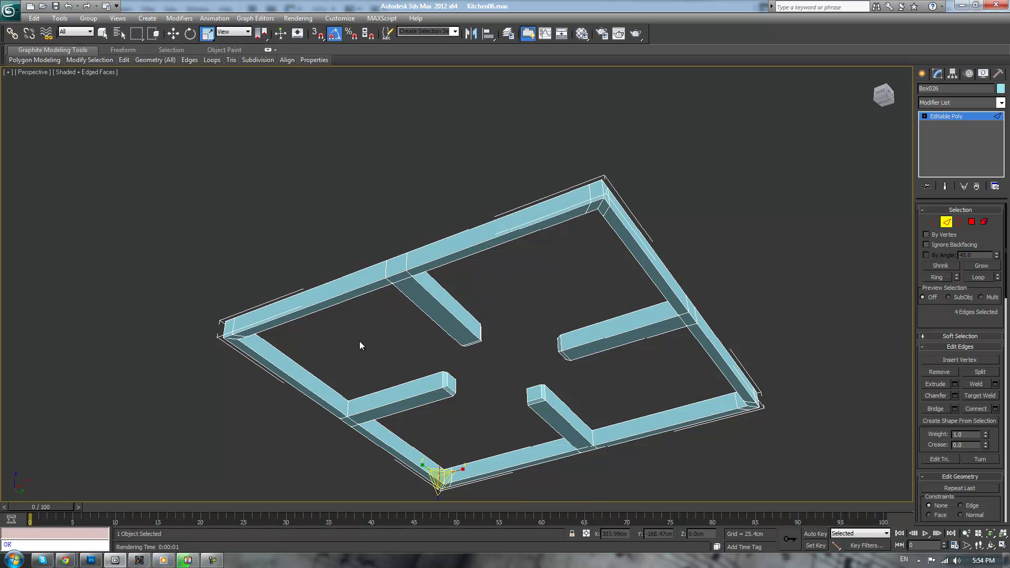
drag(221, 376, 306, 350)
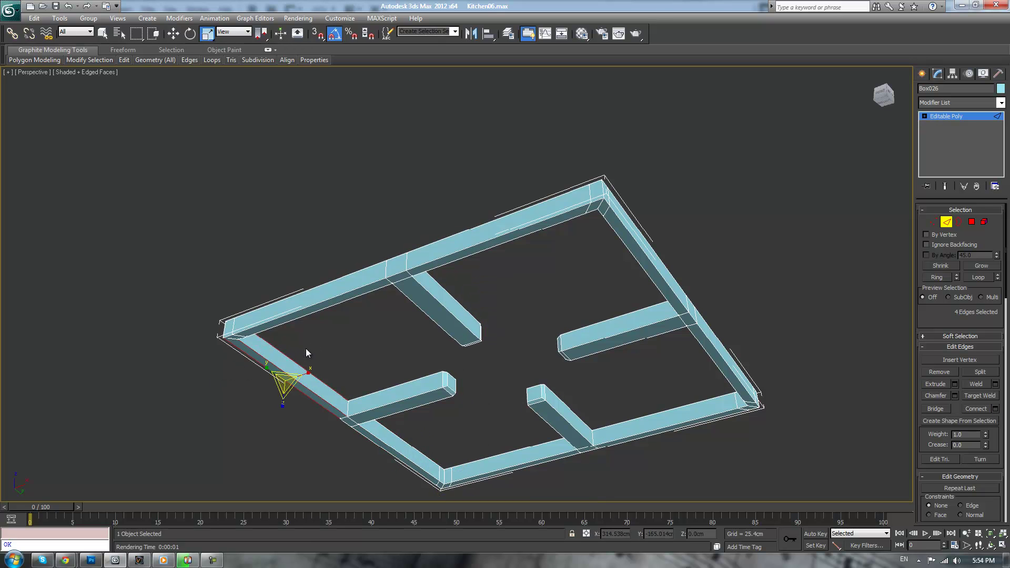
click(996, 409)
click(461, 337)
Select the two small polygons on the underside of each of the frame's four corners, eight in total
mouse_move(459, 351)
alt+middle_down()
mouse_move(466, 335)
mouse_move(464, 344)
alt+middle_up()
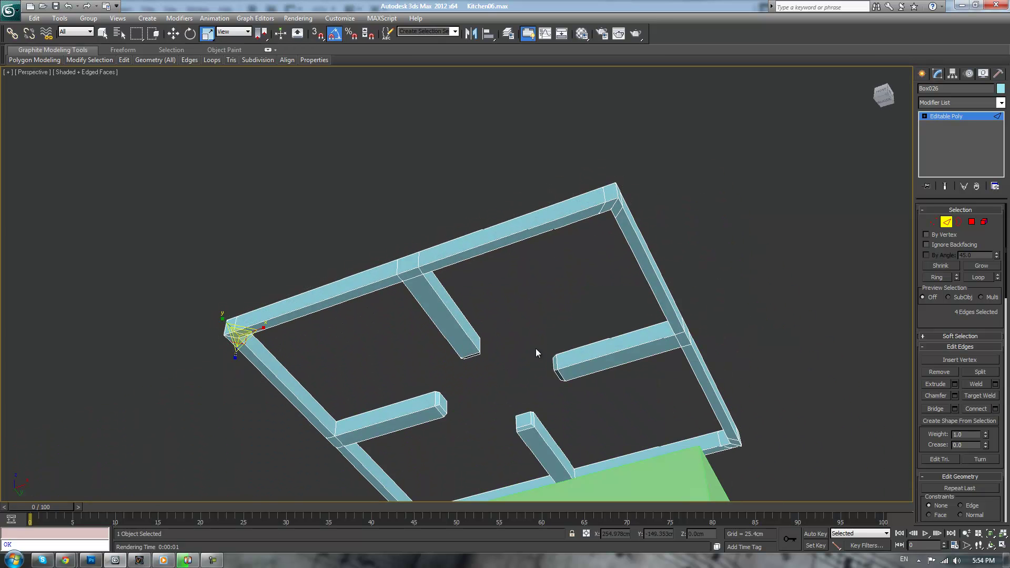
middle_drag(535, 348, 526, 337)
click(973, 223)
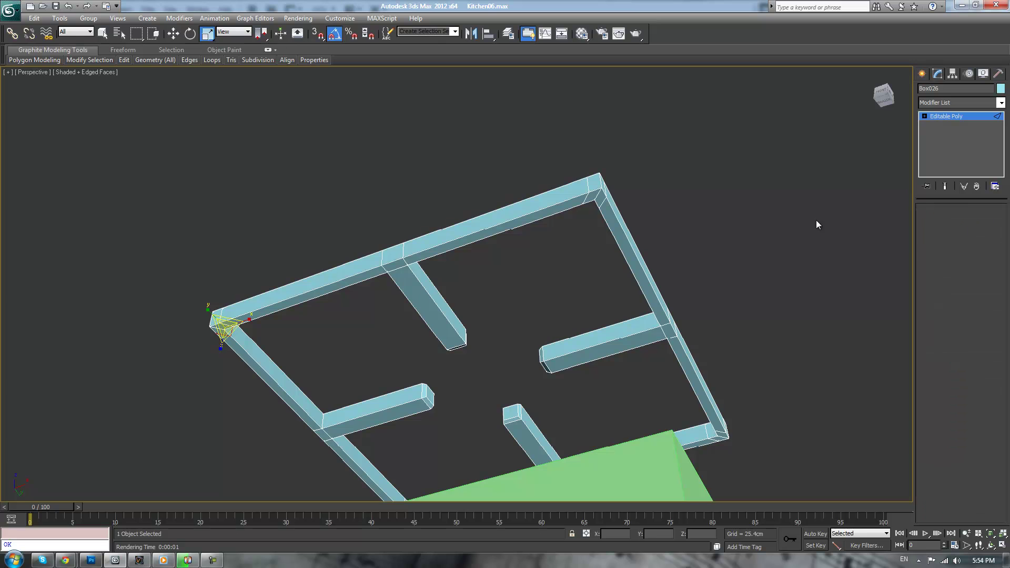
scroll(684, 263, up, 5)
middle_drag(173, 378, 383, 284)
click(340, 307)
ctrl+click(352, 327)
key(q)
middle_drag(669, 436, 627, 316)
alt+middle_drag(627, 315, 586, 313)
middle_drag(768, 375, 447, 163)
alt+middle_drag(479, 249, 607, 233)
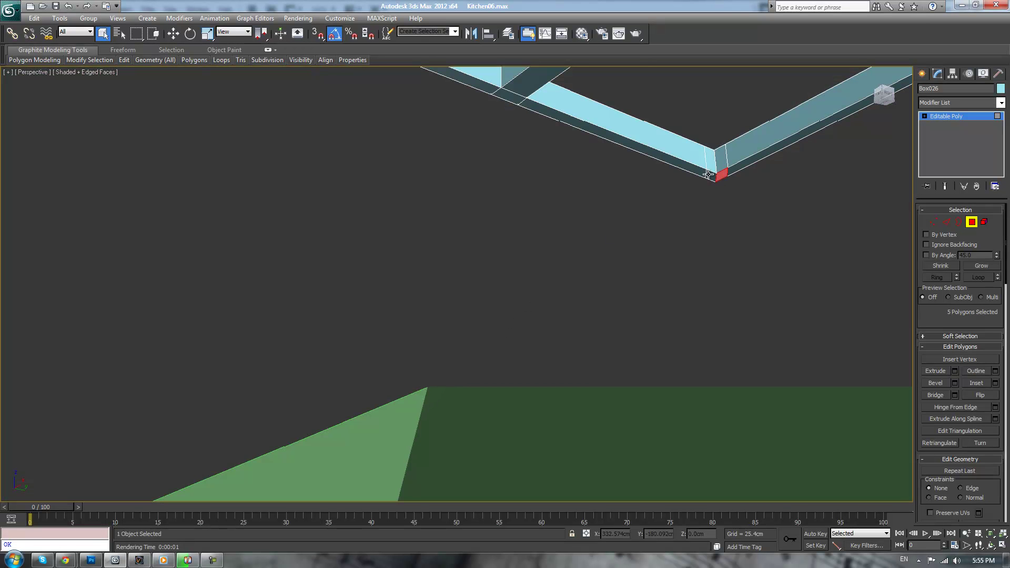
ctrl+click(708, 174)
alt+middle_drag(708, 173, 608, 259)
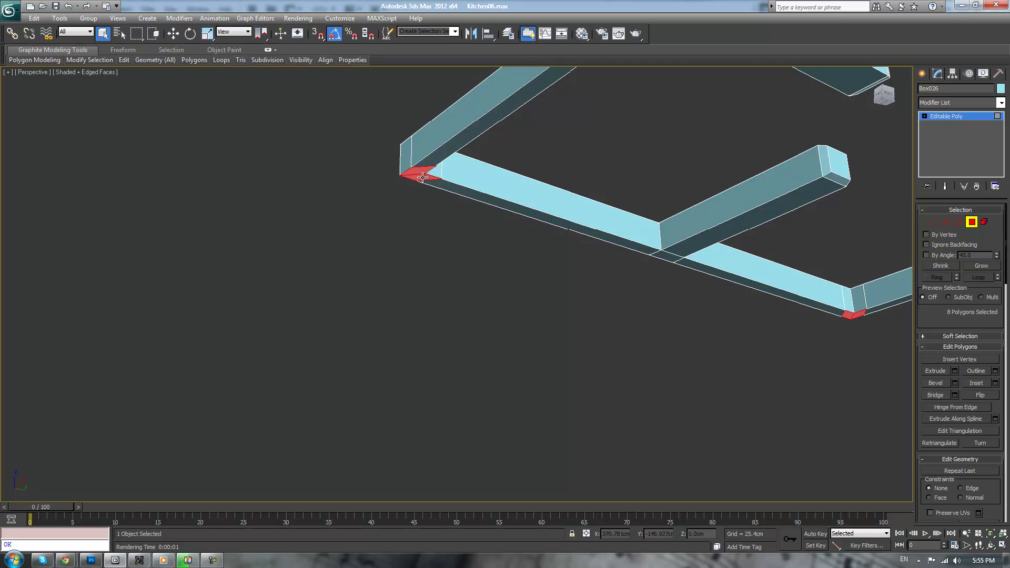
Extrude the eight underside corner polygons by 1 cm to form the grate's legs
middle_drag(829, 311, 845, 336)
scroll(848, 337, down, 3)
click(956, 370)
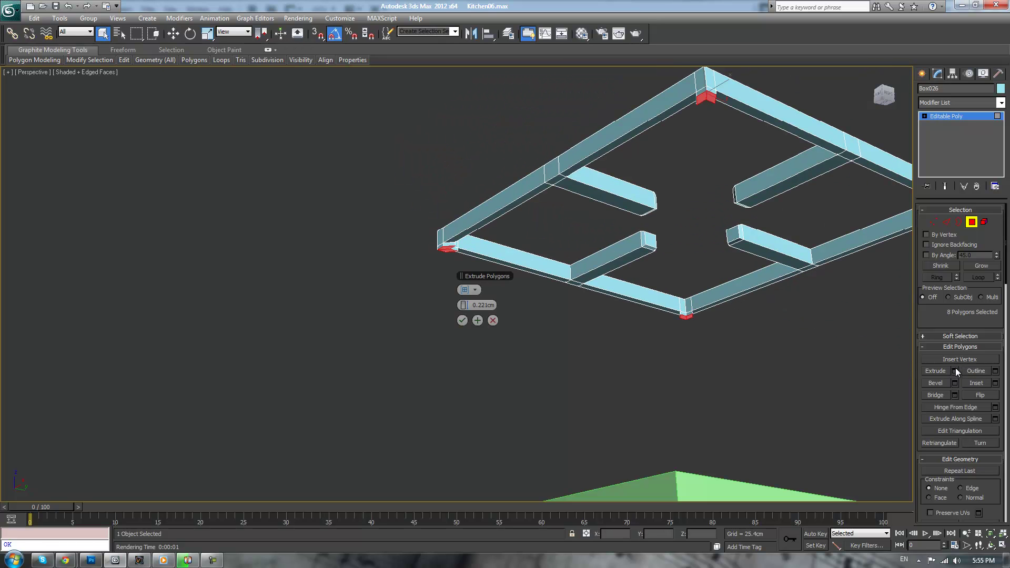
drag(467, 308, 468, 307)
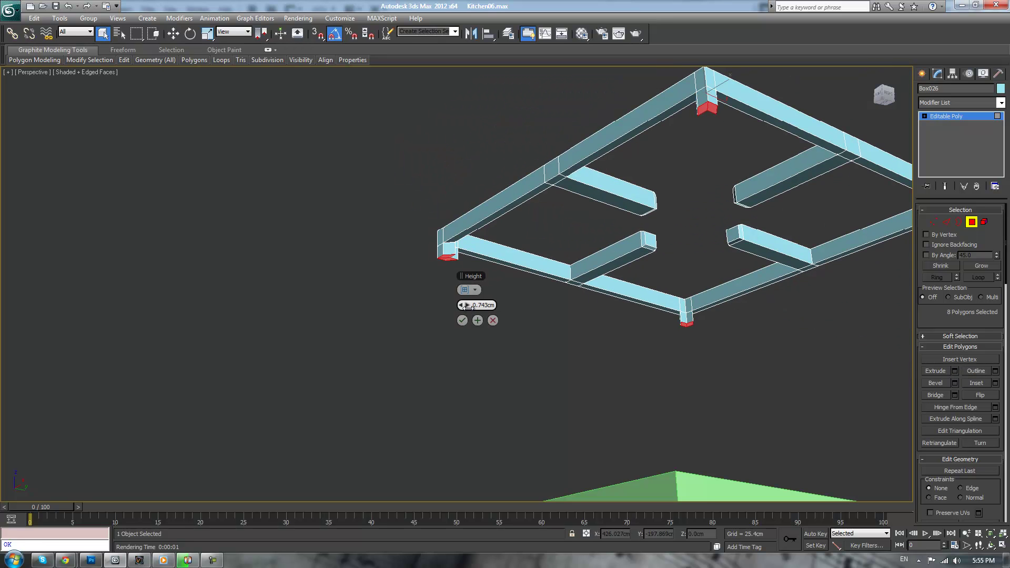
text(1)
key(Return)
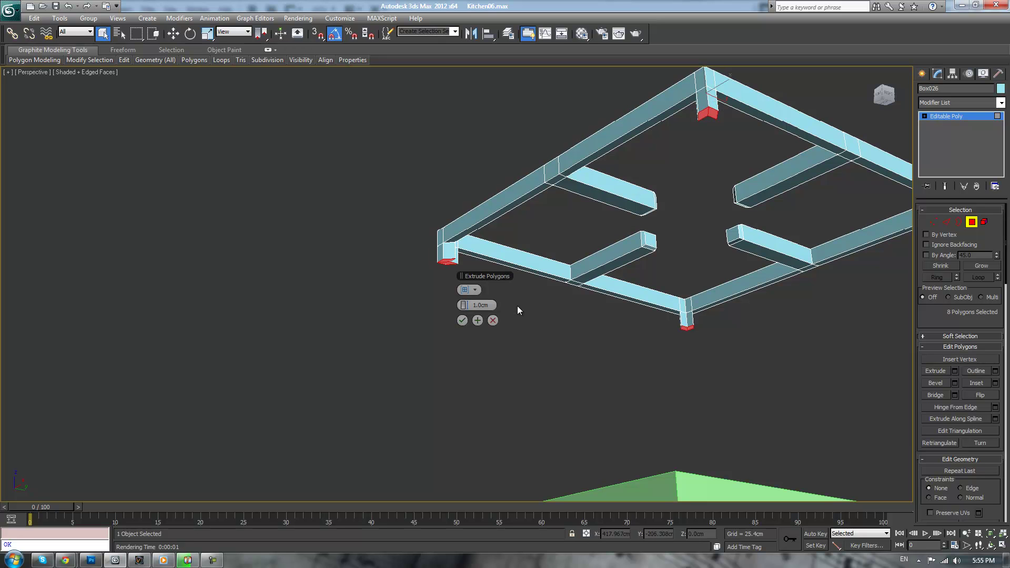
alt+middle_drag(614, 220, 631, 340)
click(461, 320)
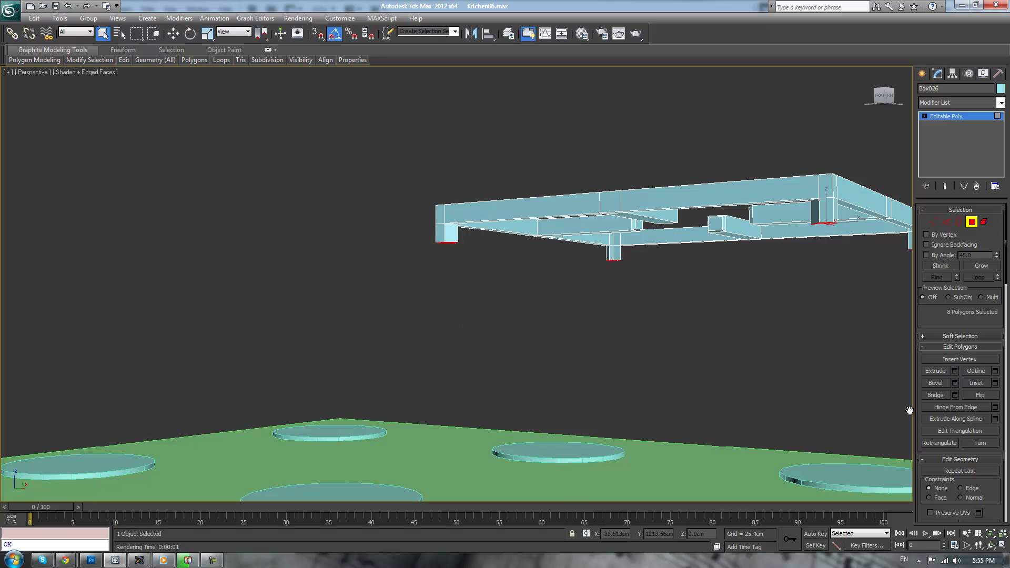
Extrude the bottom polygons of the legs again by 0.1 cm, leave polygon editing and deselect the grate
click(954, 371)
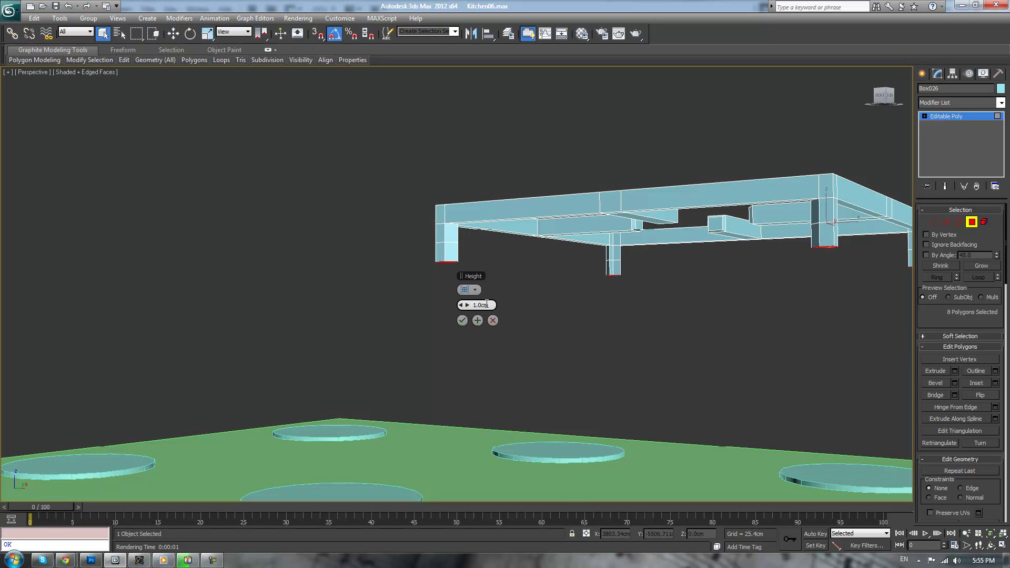
text(0.1)
key(Return)
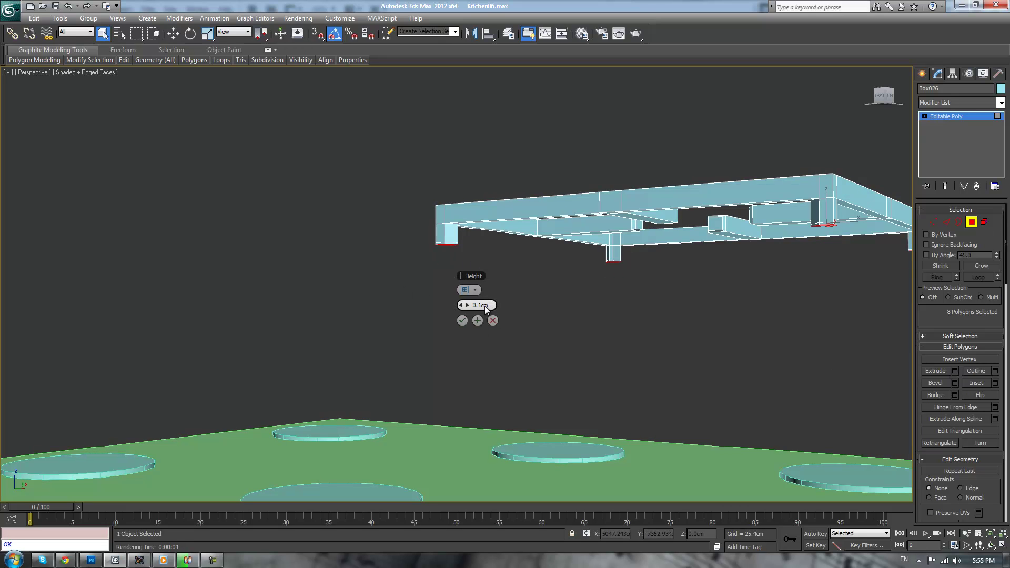
click(972, 115)
click(829, 289)
Turn off the edged faces display so the Perspective view shows plain shading
alt+middle_drag(826, 291, 609, 221)
key(F4)
middle_drag(701, 223, 675, 238)
key(F3)
key(F3)
Apply a TurboSmooth modifier to the grate and set its iterations to 3
click(684, 301)
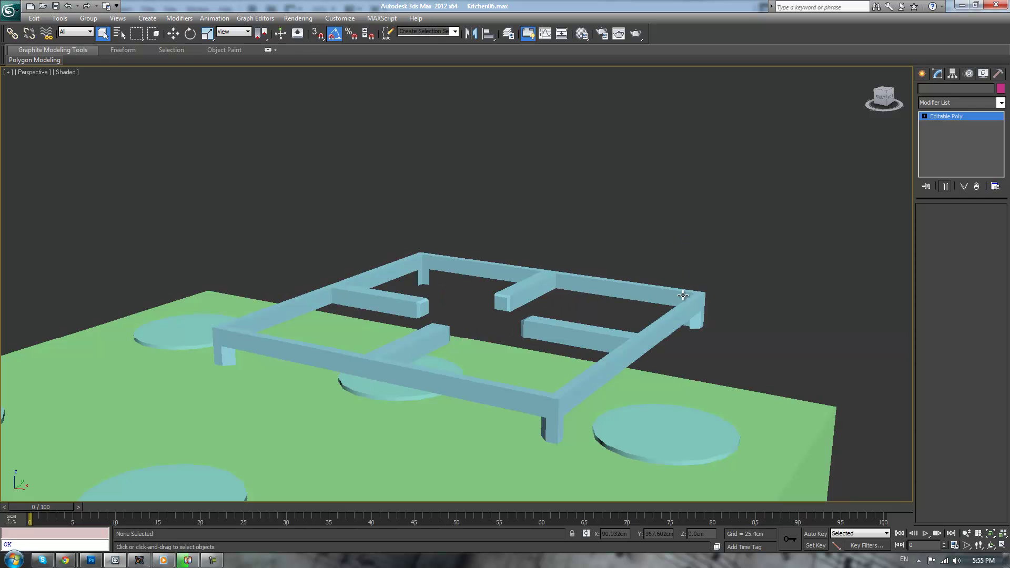
click(1003, 103)
key(t)
key(t)
key(t)
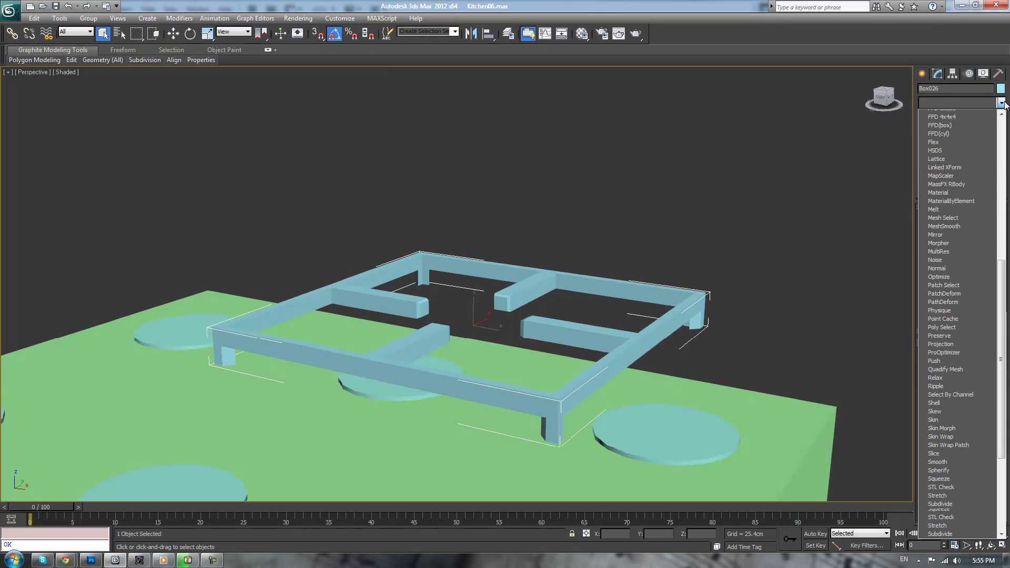
key(Return)
click(995, 225)
middle_drag(626, 188, 645, 249)
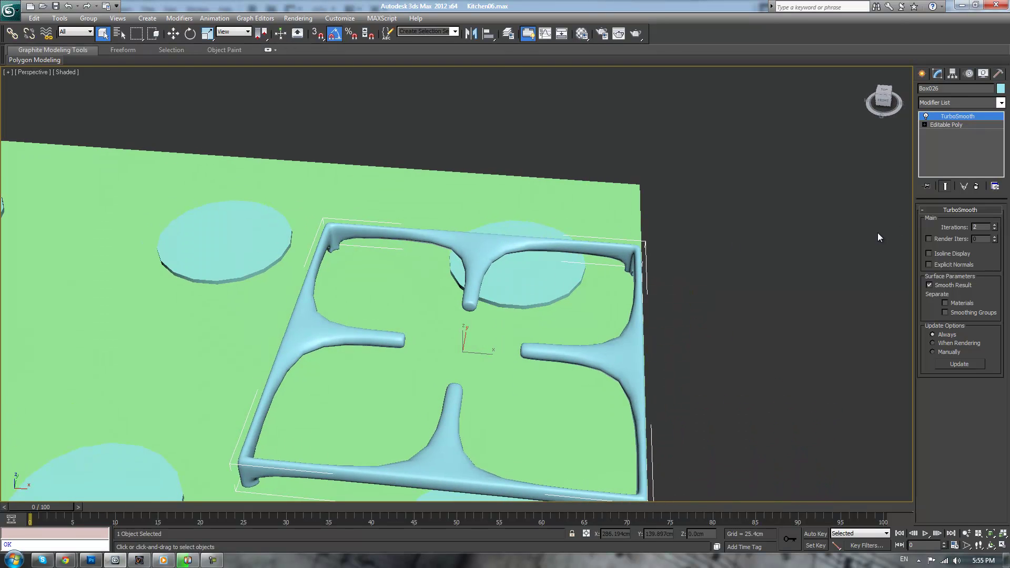
click(995, 226)
alt+middle_drag(832, 292, 666, 359)
key(w)
alt+middle_drag(592, 347, 567, 299)
click(482, 362)
drag(482, 361, 482, 379)
key(ctrl+z)
click(614, 231)
alt+middle_drag(615, 230, 577, 223)
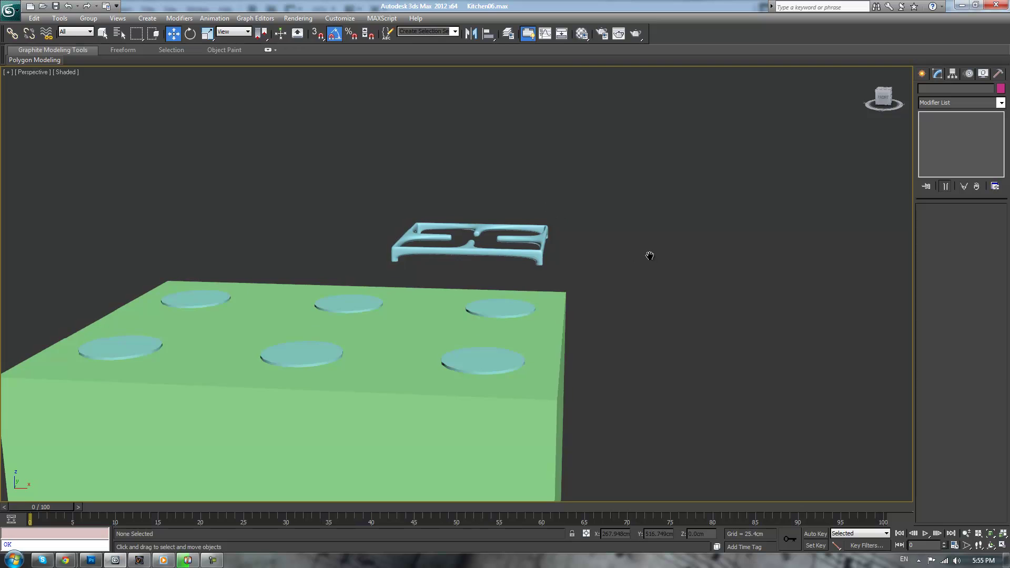
middle_drag(649, 256, 661, 248)
In the Top view, move the grate so its outer sides align with the counter box's front right corner
click(531, 234)
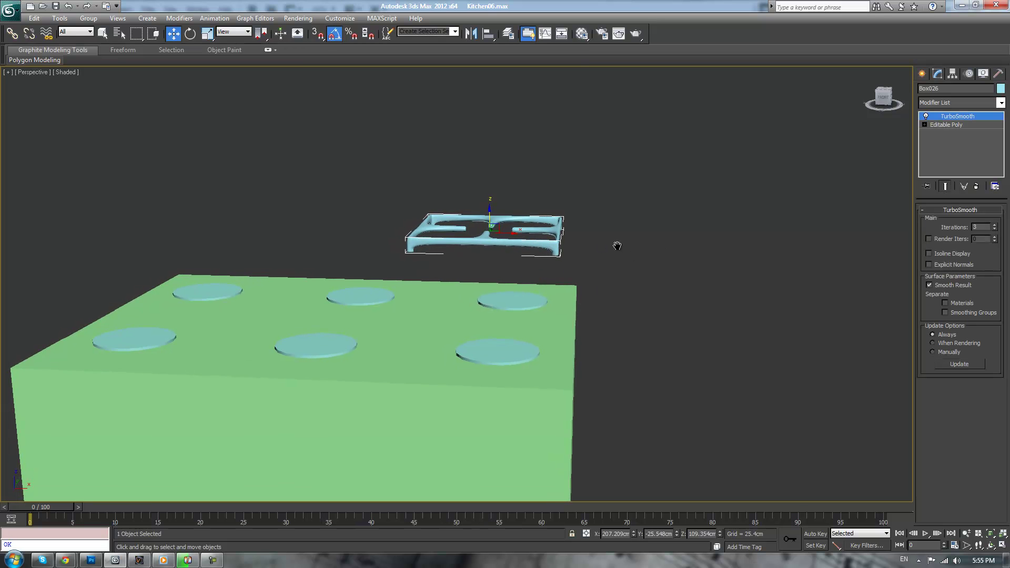
key(t)
key(z)
scroll(552, 248, up, 3)
scroll(480, 206, down, 6)
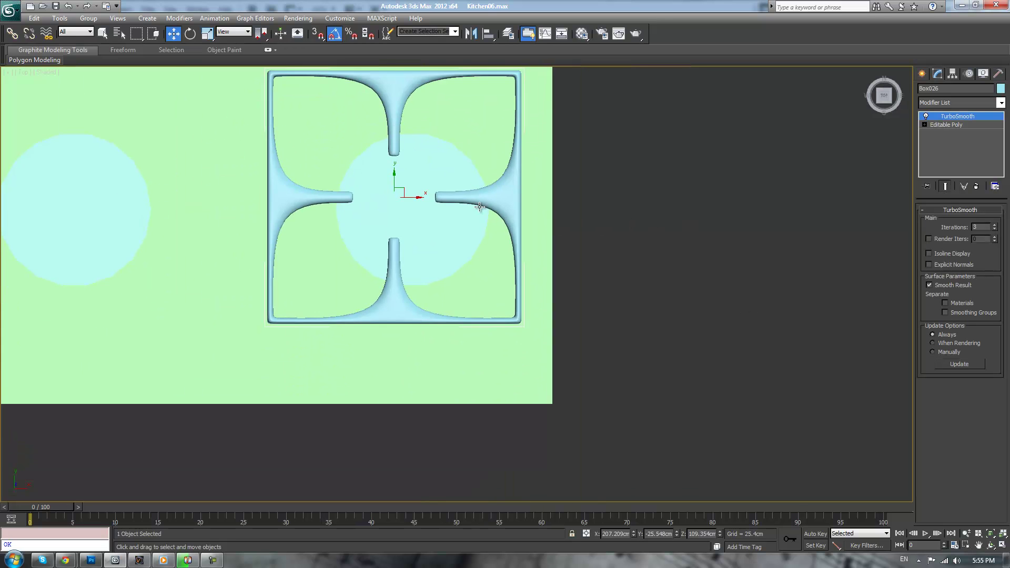
drag(403, 189, 433, 270)
scroll(728, 217, down, 5)
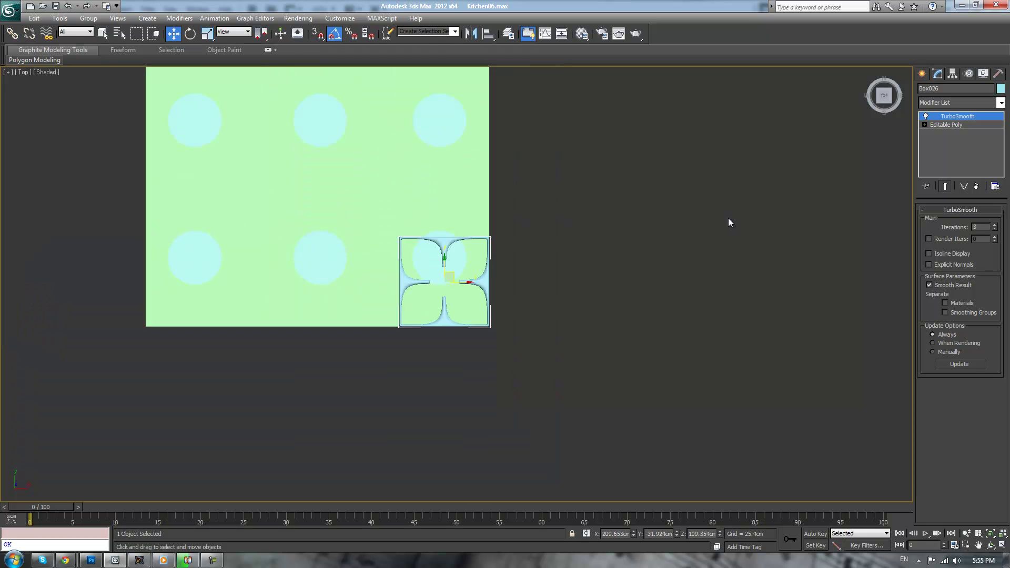
middle_drag(643, 248, 633, 269)
scroll(678, 221, up, 3)
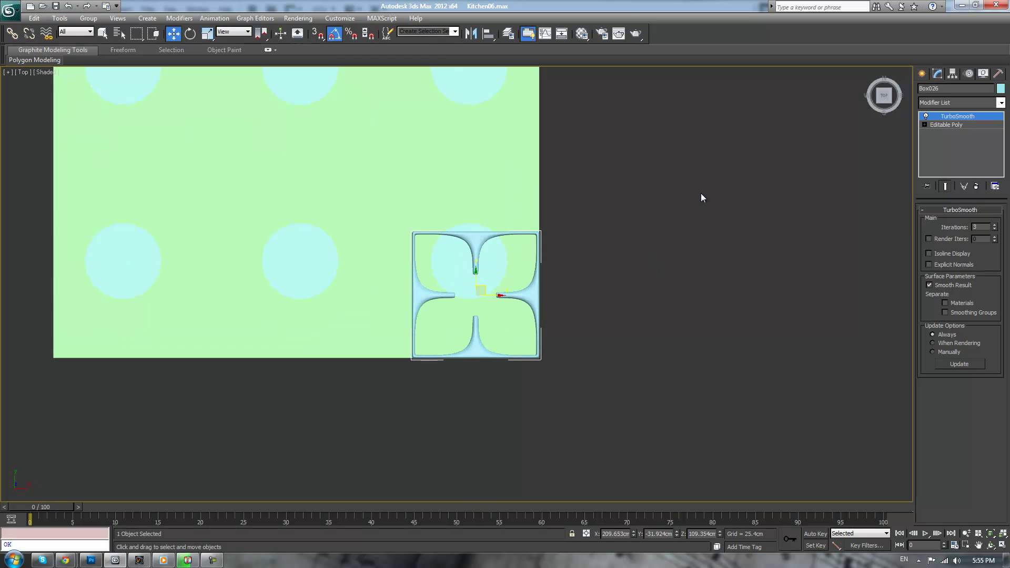
Create a flat spacer box on the counter top, set its width to 5 cm and align it with the counter's right edge
click(922, 75)
click(940, 142)
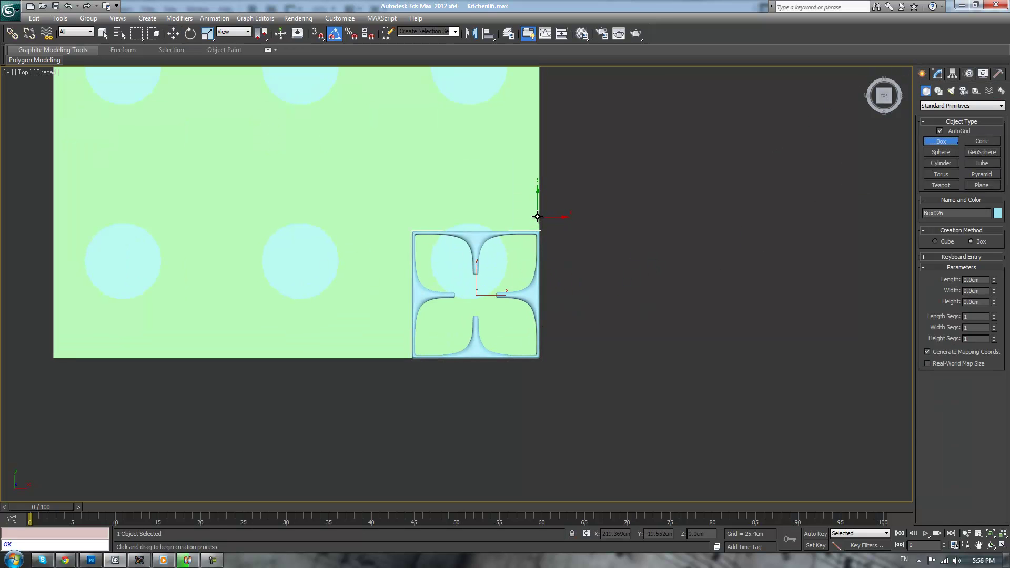
drag(437, 203, 494, 219)
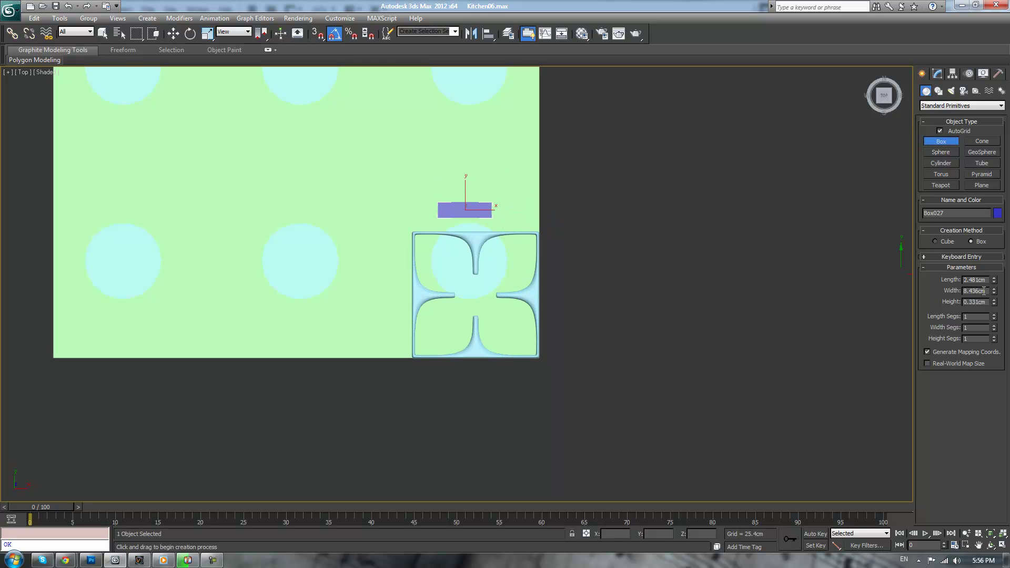
text(5)
key(Return)
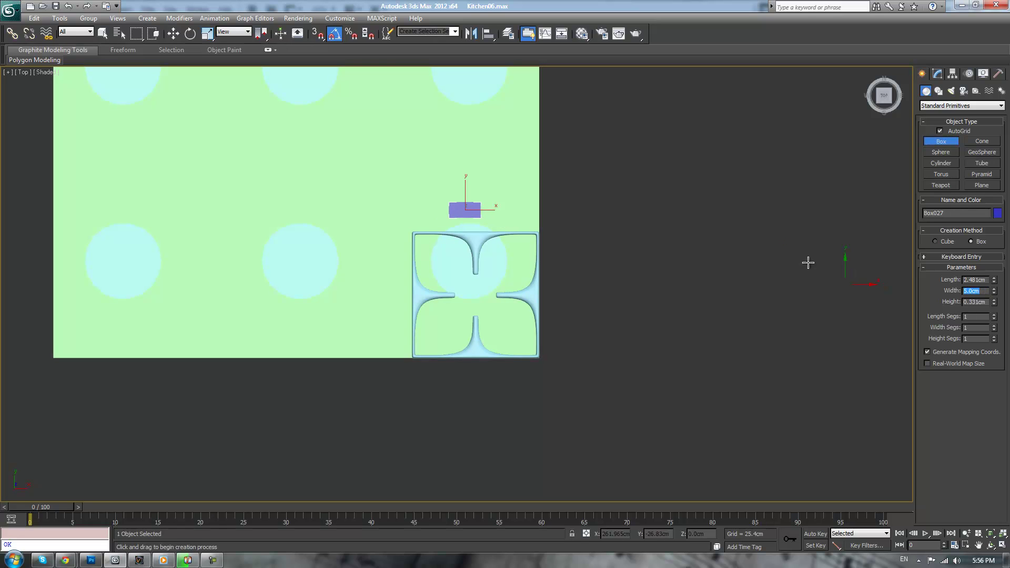
scroll(605, 263, up, 4)
key(w)
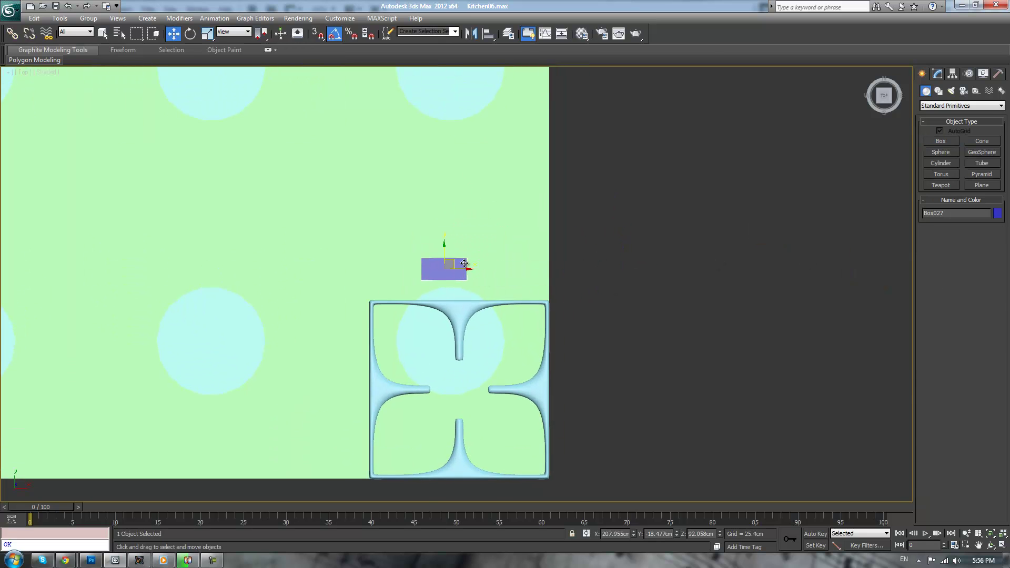
mouse_move(450, 258)
mouse_down()
mouse_move(533, 262)
mouse_move(595, 313)
mouse_up()
Make an instance of the spacer rotated -90 degrees and place it against the counter's front edge
key(e)
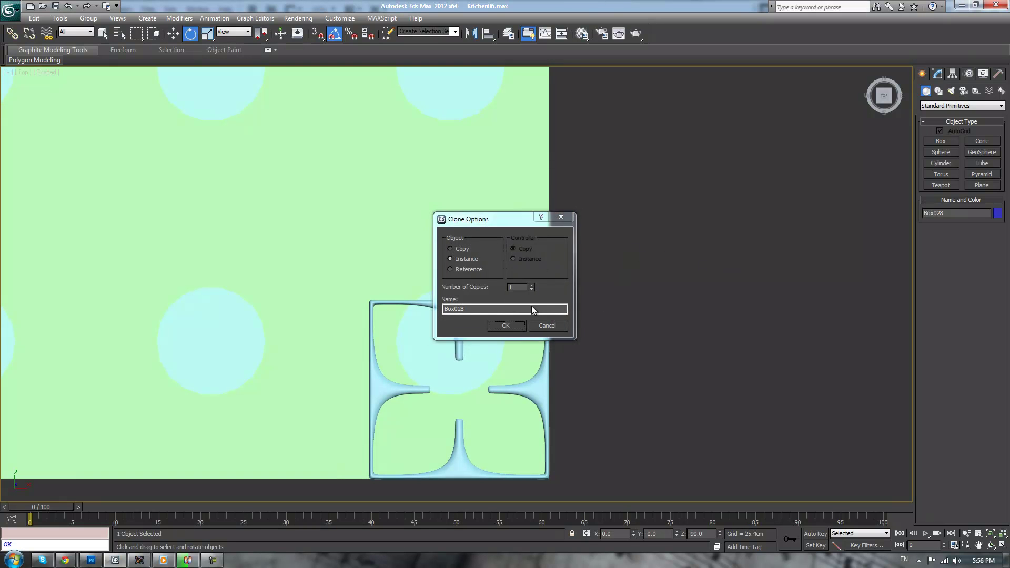
click(506, 326)
key(w)
mouse_move(533, 267)
mouse_down()
mouse_move(483, 398)
mouse_move(417, 449)
mouse_up()
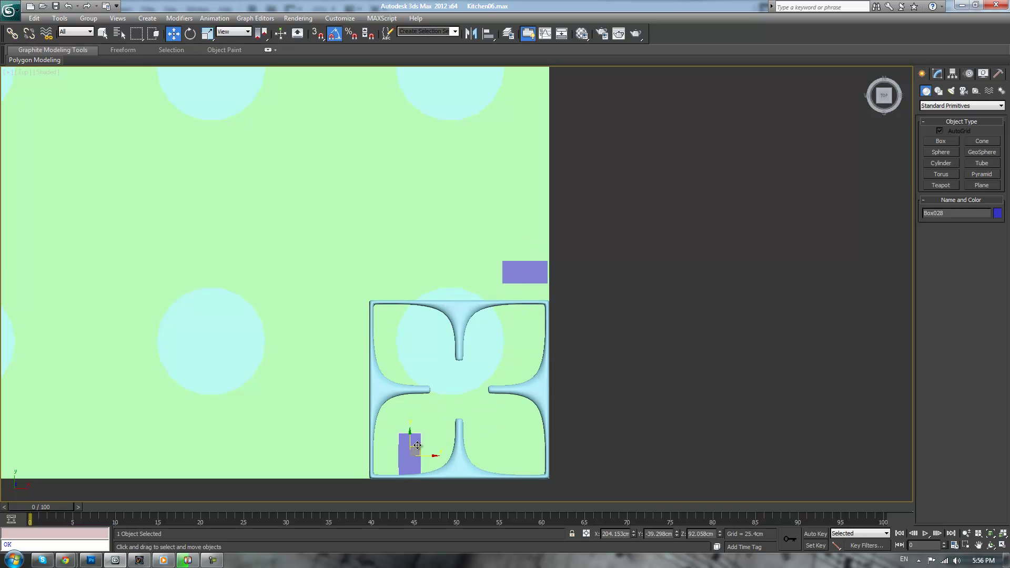
Move the grate in the Top view so its right and front sides touch the two spacers
click(455, 327)
drag(476, 382, 420, 335)
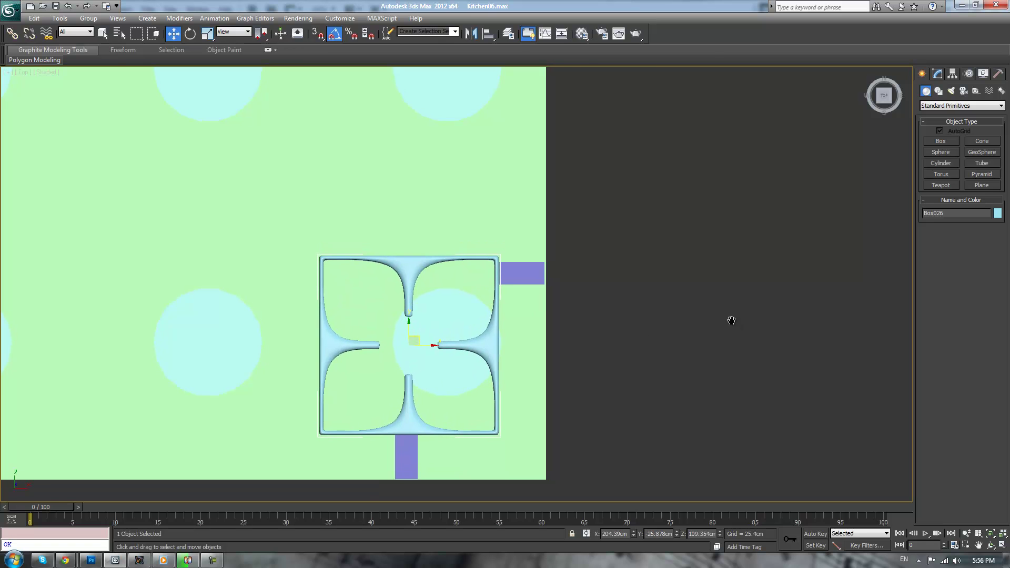
scroll(684, 316, down, 4)
scroll(663, 316, up, 2)
middle_drag(638, 305, 699, 312)
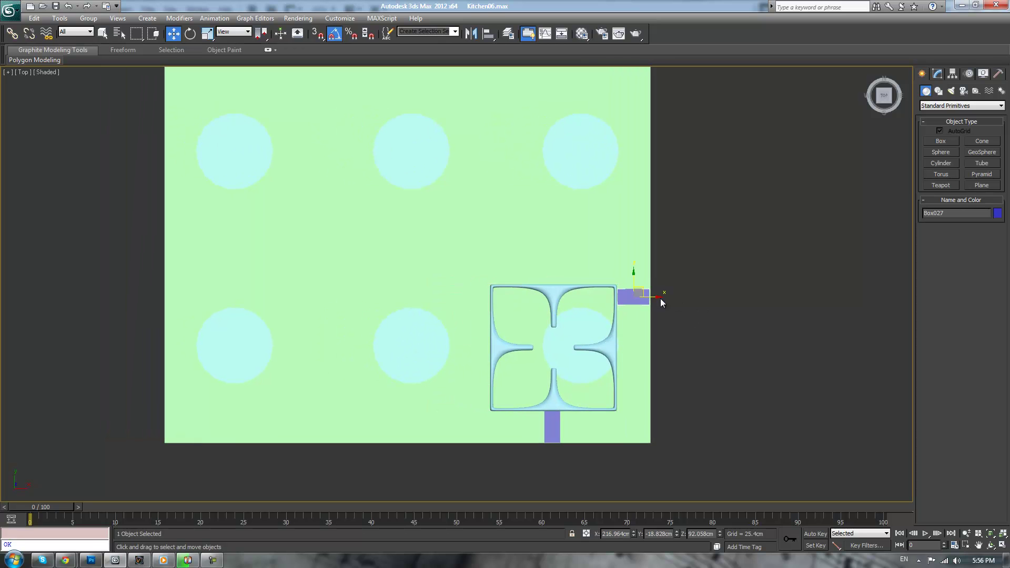
Move the side spacer to the counter's left edge and clone the grate twice in a row reaching that spacer
drag(656, 297, 200, 315)
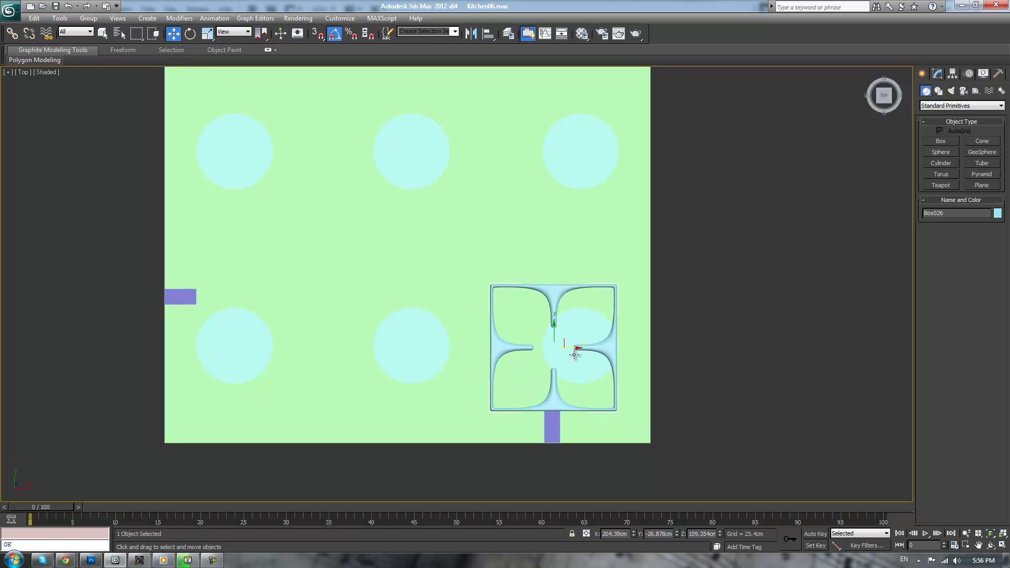
mouse_move(576, 349)
shift+mouse_down()
mouse_move(283, 348)
mouse_move(422, 351)
shift+mouse_up()
key(Return)
click(502, 321)
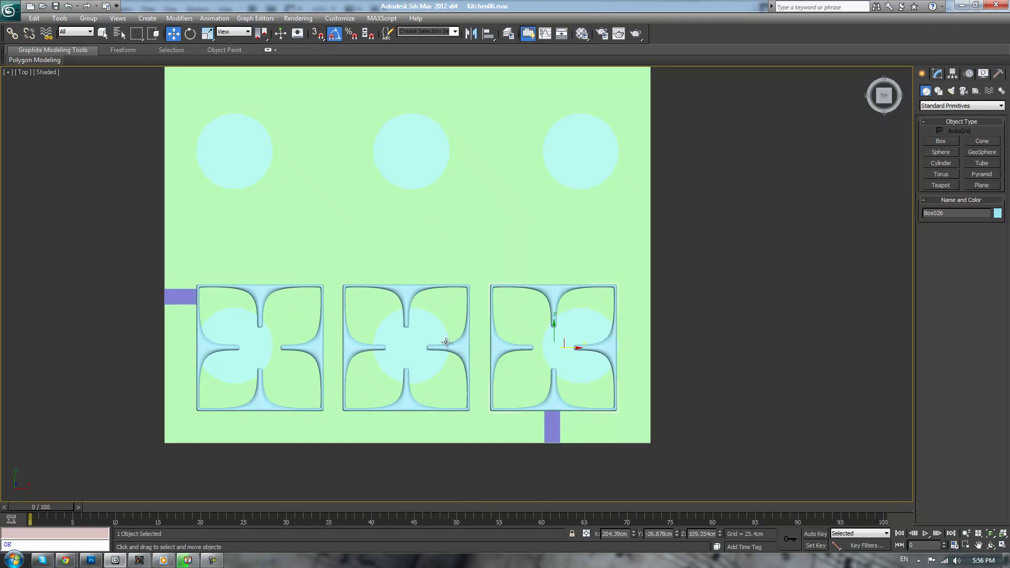
Select the three front grates and clone them toward the counter's back to form a second row
ctrl+click(458, 353)
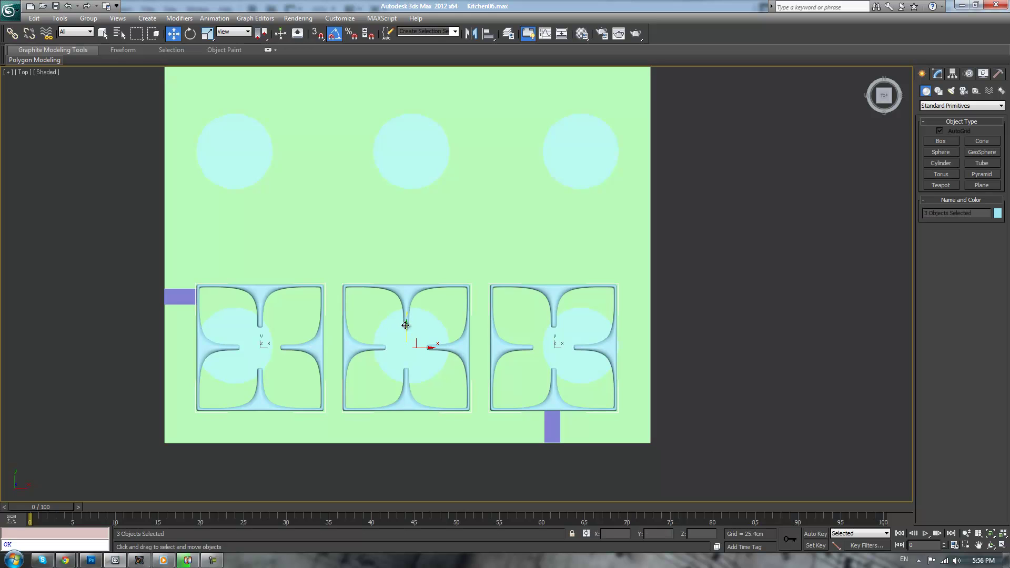
mouse_move(405, 327)
shift+mouse_down()
mouse_move(409, 135)
mouse_move(405, 157)
mouse_move(409, 147)
shift+mouse_up()
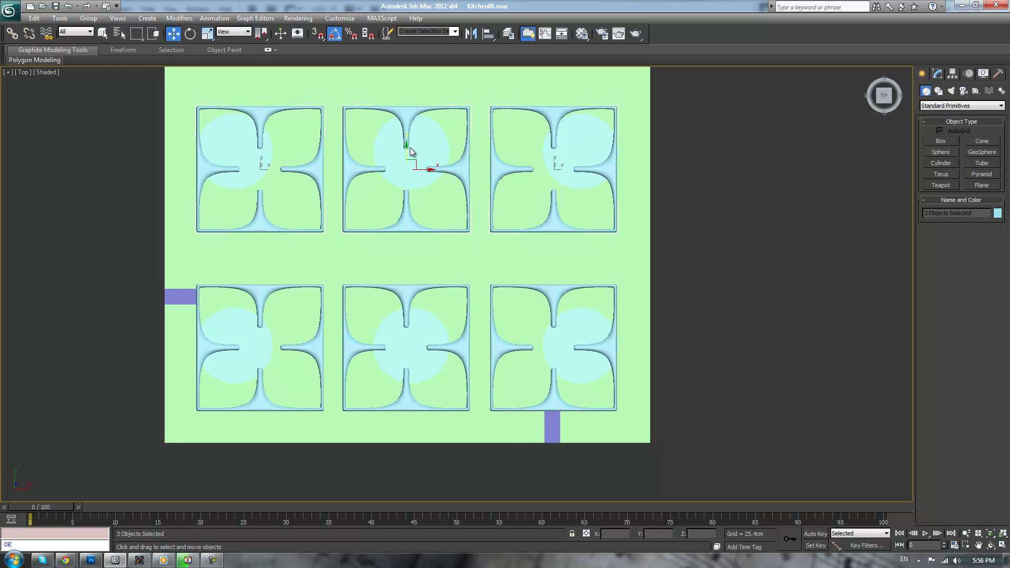
click(497, 323)
click(847, 300)
Delete both spacer boxes at the counter's front and left edges
click(547, 430)
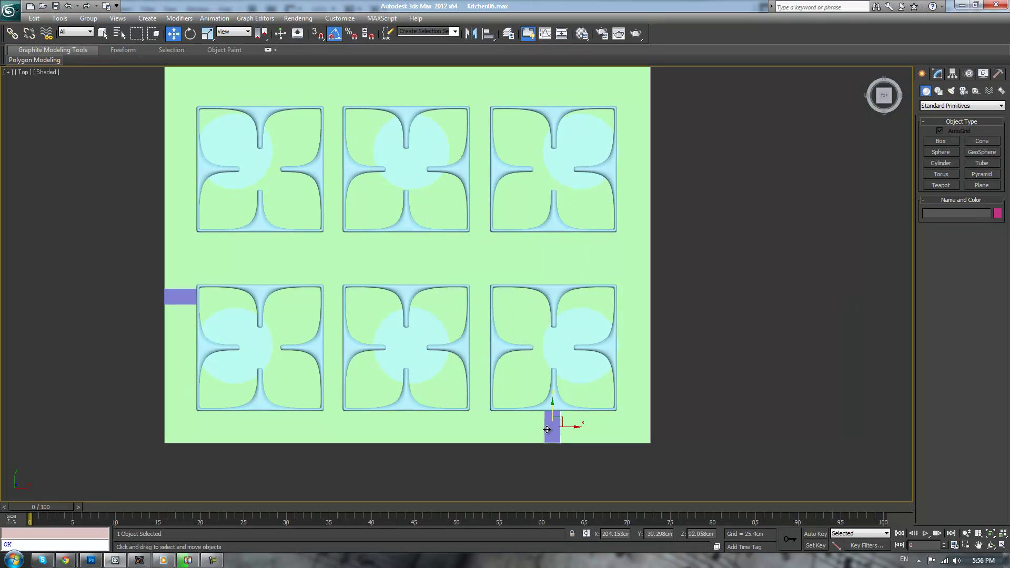
key(Delete)
click(183, 297)
key(Delete)
Delete the six old burner disks under the grates
click(262, 157)
key(Delete)
click(415, 164)
key(Delete)
click(562, 163)
key(Delete)
click(571, 351)
key(Delete)
click(447, 343)
key(Delete)
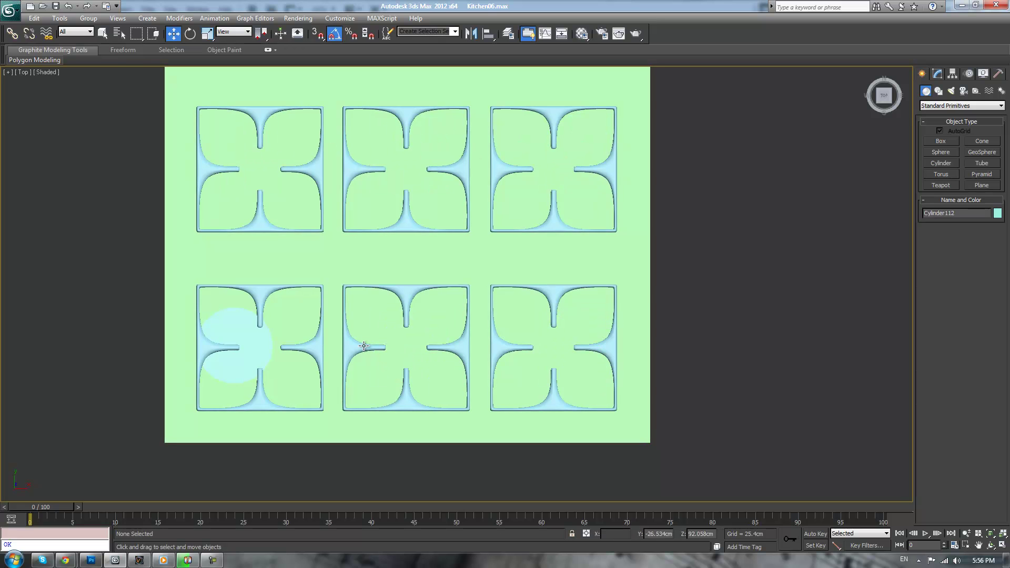
key(Delete)
Create a cylinder about 2.8 cm in radius and 0.6 cm high at the centre of the back right grate
click(942, 162)
middle_drag(802, 174, 728, 275)
scroll(766, 211, up, 3)
scroll(727, 275, up, 2)
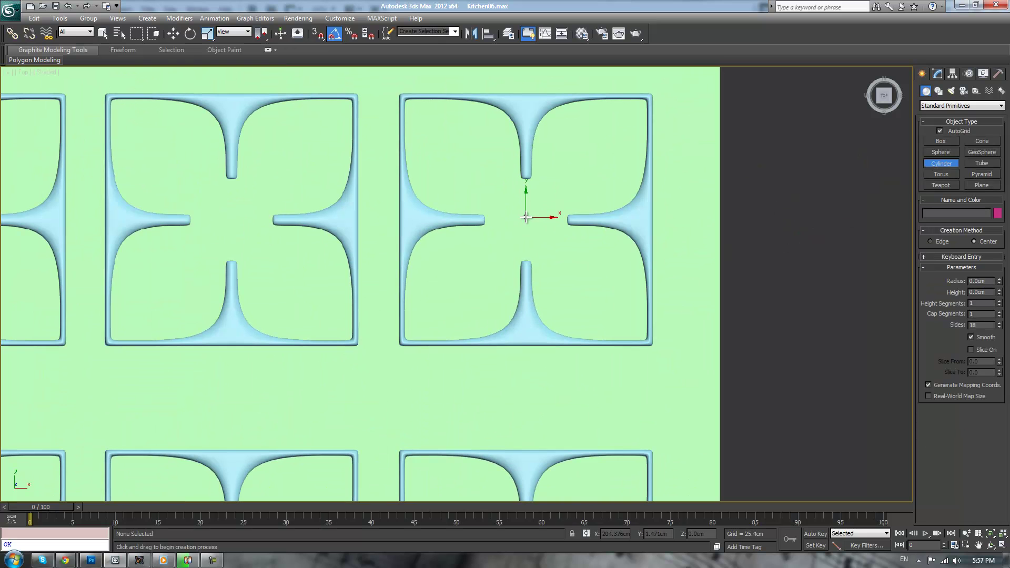
drag(527, 220, 532, 273)
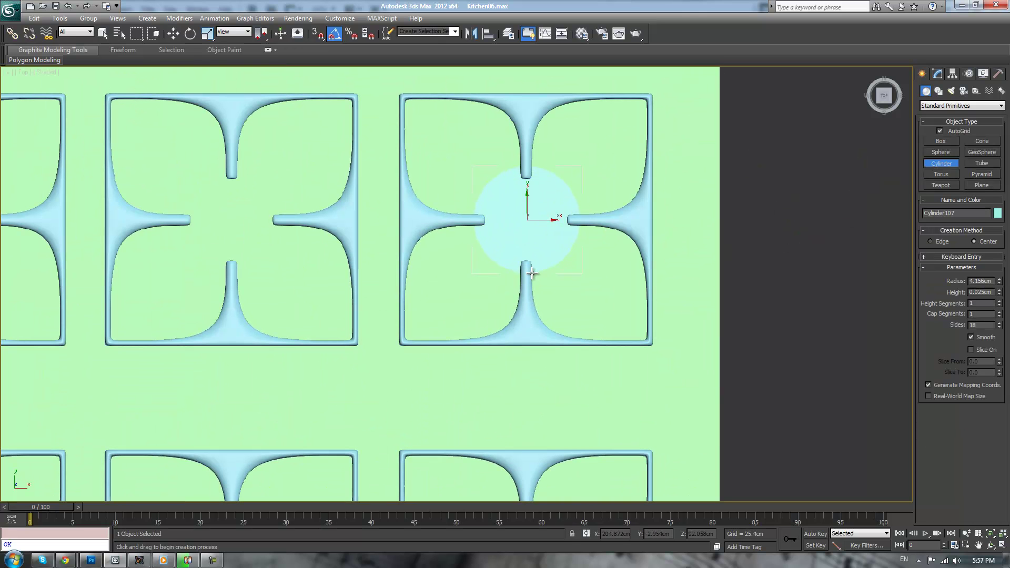
click(529, 247)
Select all six grates and lower them to just above the counter in the Front view
key(p)
key(z)
scroll(620, 242, down, 2)
alt+middle_drag(619, 240, 620, 156)
scroll(619, 156, down, 5)
scroll(638, 221, down, 4)
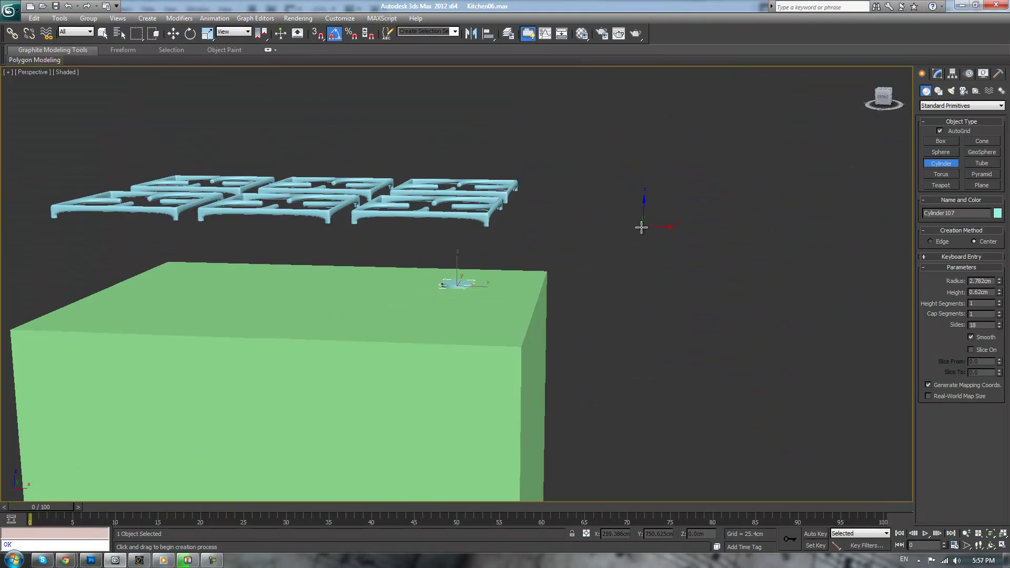
alt+middle_drag(640, 226, 636, 212)
key(w)
click(544, 182)
drag(385, 221, 389, 224)
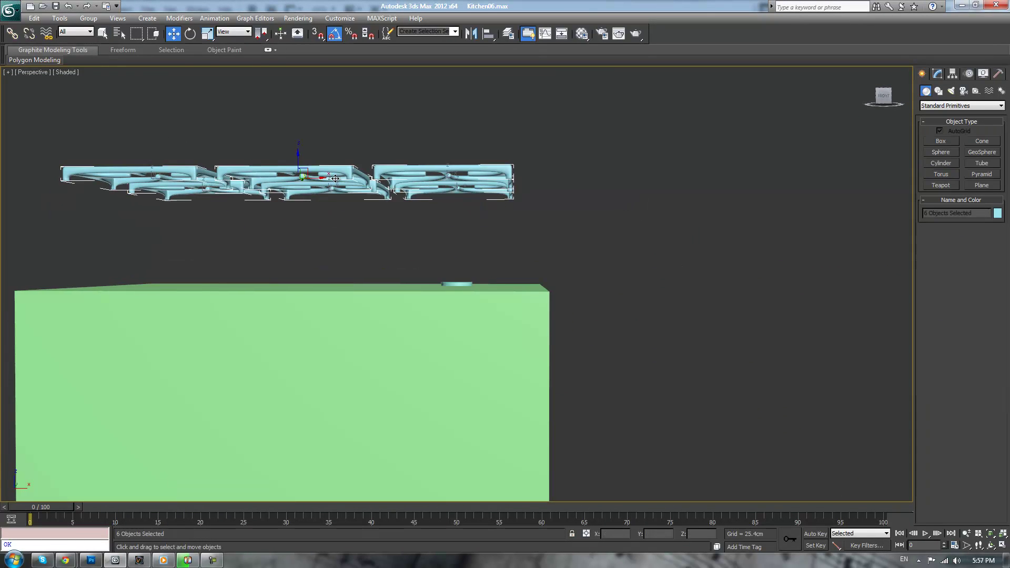
key(f)
key(z)
drag(464, 267, 467, 382)
Lower the grates further so their legs rest on the counter top, and deselect them
scroll(522, 268, up, 3)
middle_drag(515, 322, 547, 187)
scroll(519, 308, up, 2)
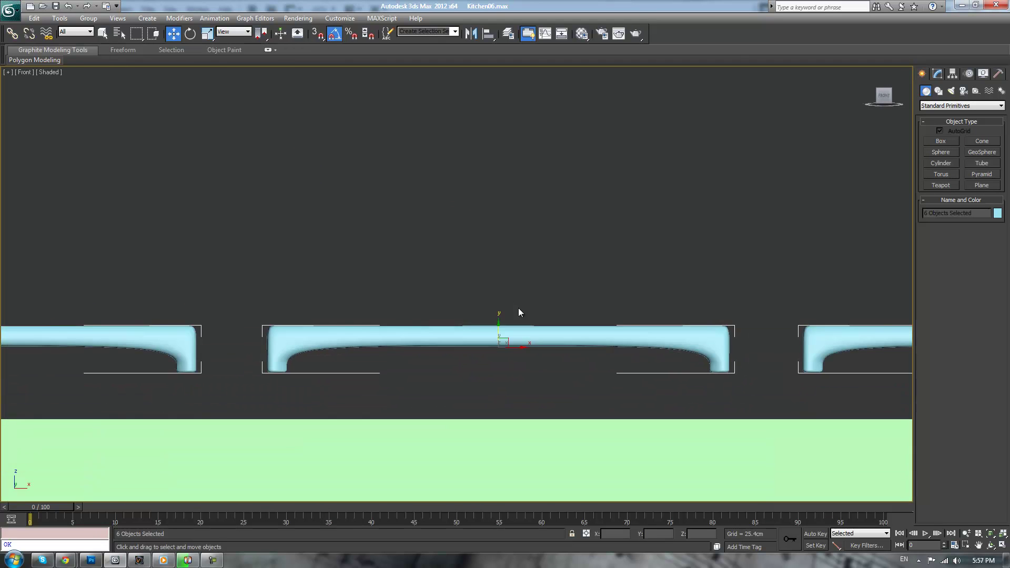
drag(501, 330, 500, 373)
click(521, 275)
In the Perspective view, convert the burner cylinder under the back right grate to an Editable Poly
alt+middle_drag(521, 273, 587, 245)
key(p)
key(z)
scroll(558, 284, down, 4)
scroll(628, 204, up, 4)
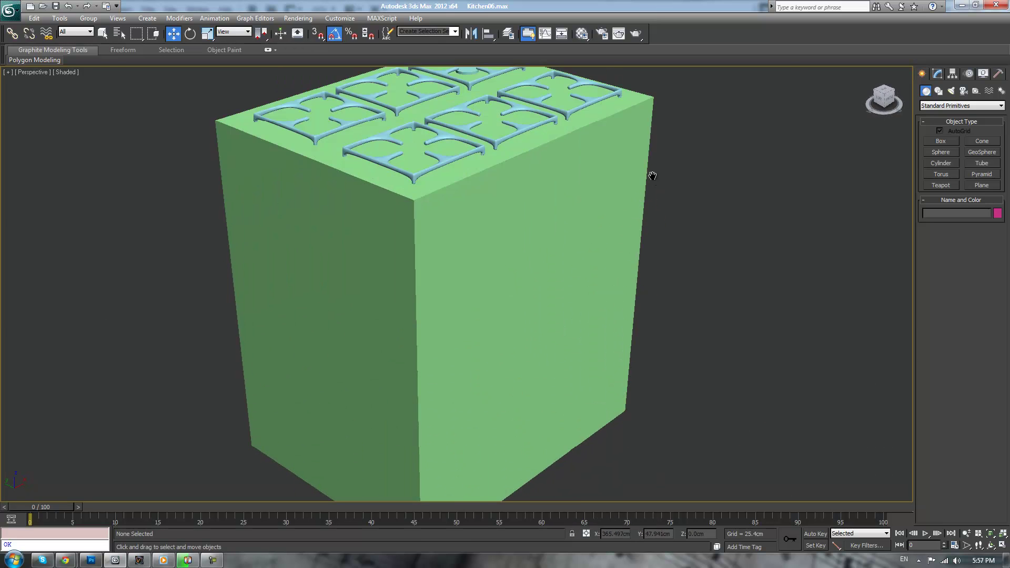
middle_drag(652, 175, 803, 262)
alt+middle_drag(778, 191, 690, 299)
click(544, 275)
scroll(687, 244, up, 4)
alt+middle_drag(690, 299, 639, 238)
key(4)
scroll(638, 236, up, 3)
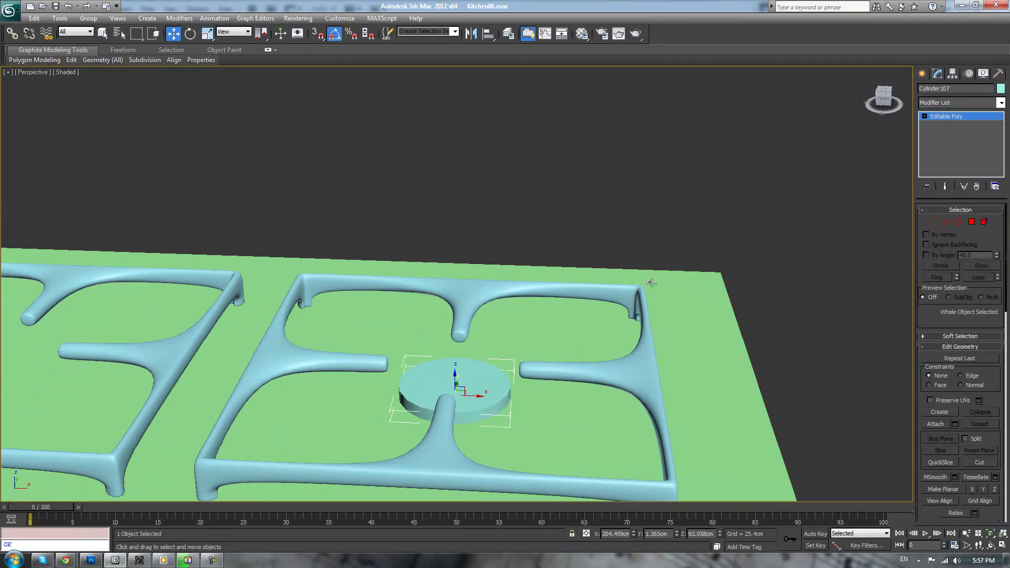
Bevel the burner's top polygon with a height of about 0.859 cm and an outline of about -0.839 cm
click(971, 221)
click(457, 375)
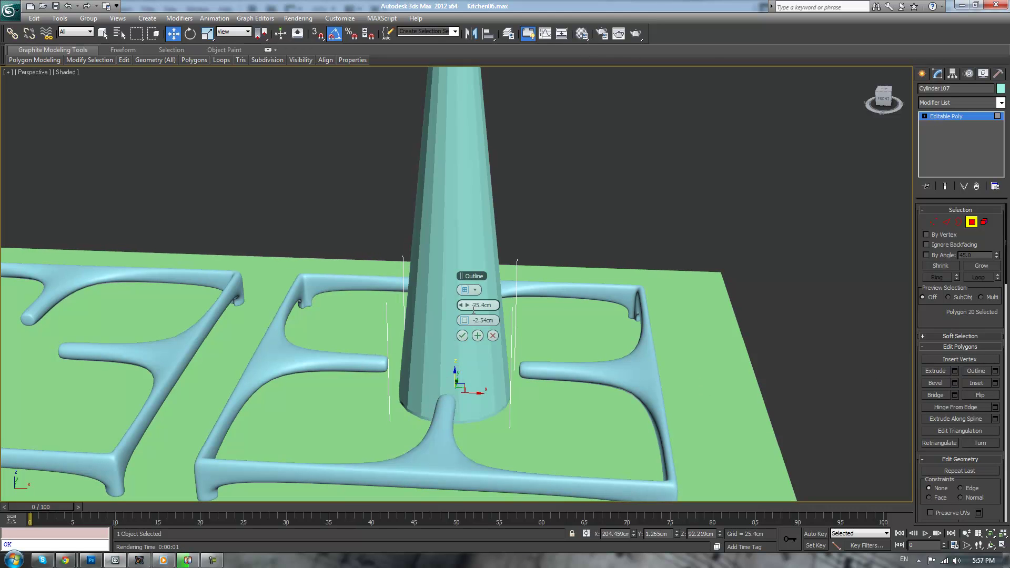
mouse_move(473, 310)
mouse_down()
mouse_move(408, 322)
mouse_move(482, 320)
mouse_move(468, 320)
mouse_up()
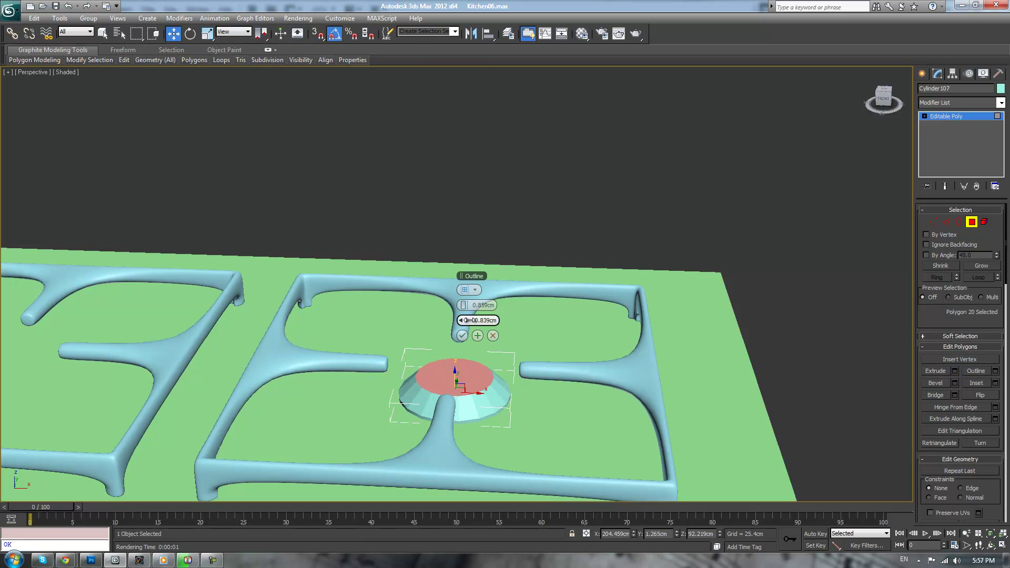
click(463, 332)
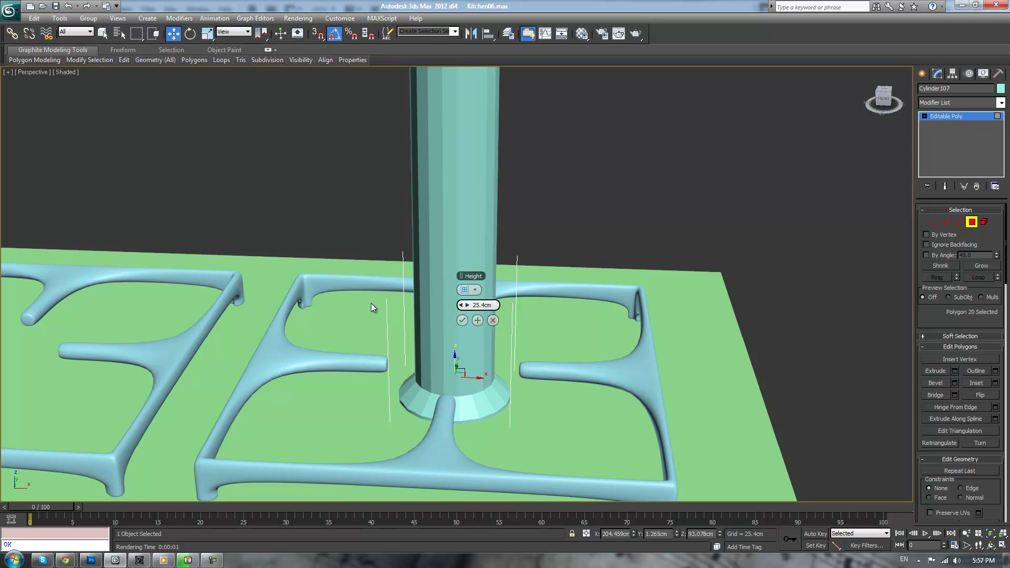
Extrude the burner's top polygon by 0.25 cm
key(Delete)
key(Delete)
key(Delete)
key(Delete)
key(Delete)
text(0.5)
key(Return)
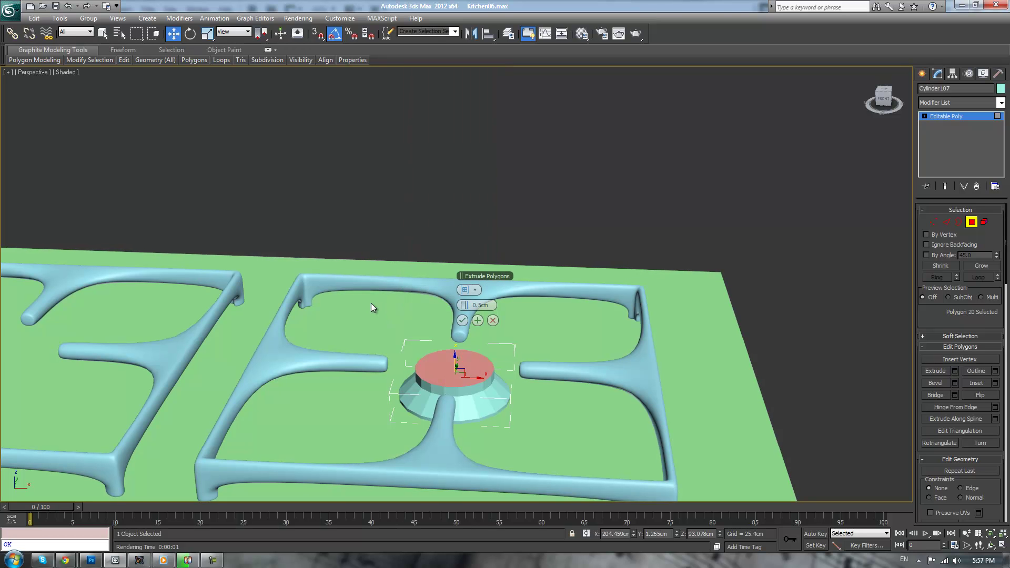
double_click(475, 304)
text(.25)
key(Return)
click(463, 321)
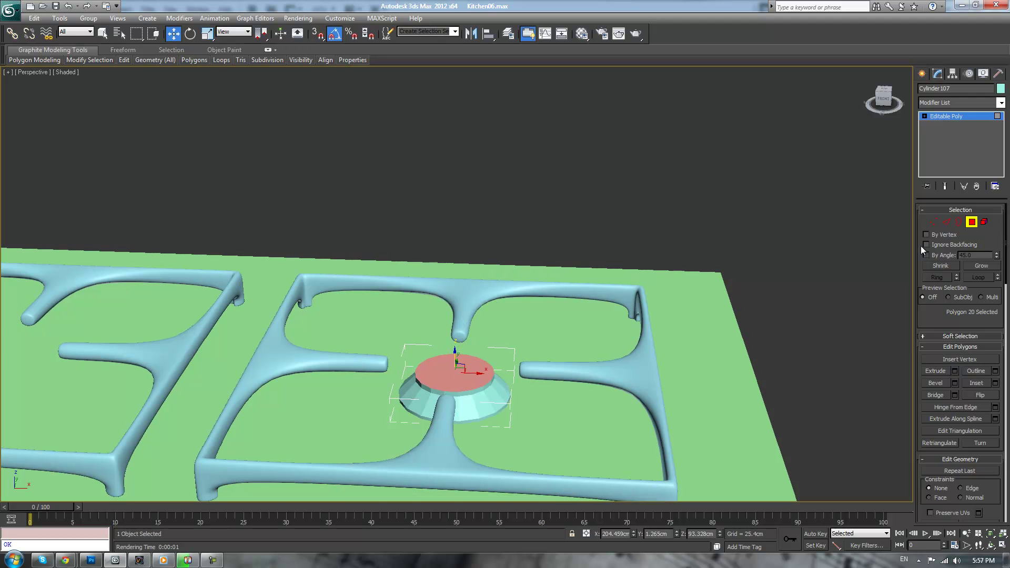
Chamfer the burner's top rim edges by a very small amount with edged faces displayed
click(947, 222)
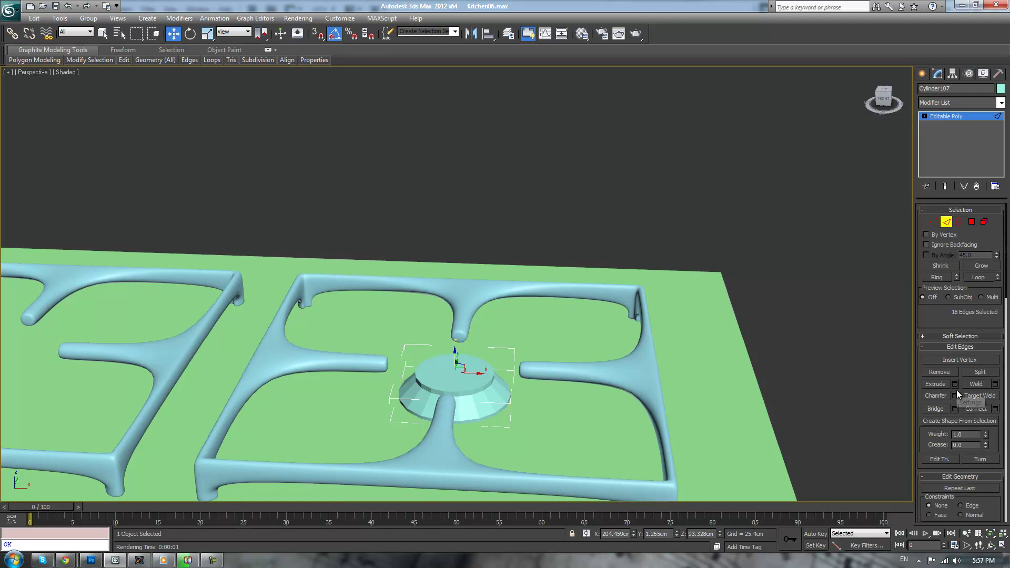
click(956, 396)
key(F4)
scroll(608, 326, up, 3)
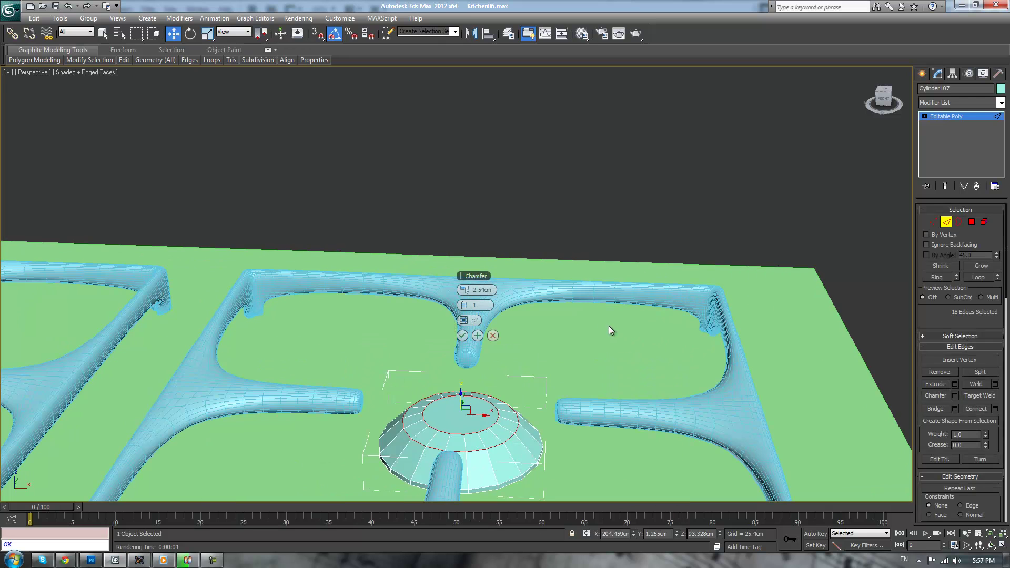
drag(461, 291, 463, 287)
click(462, 336)
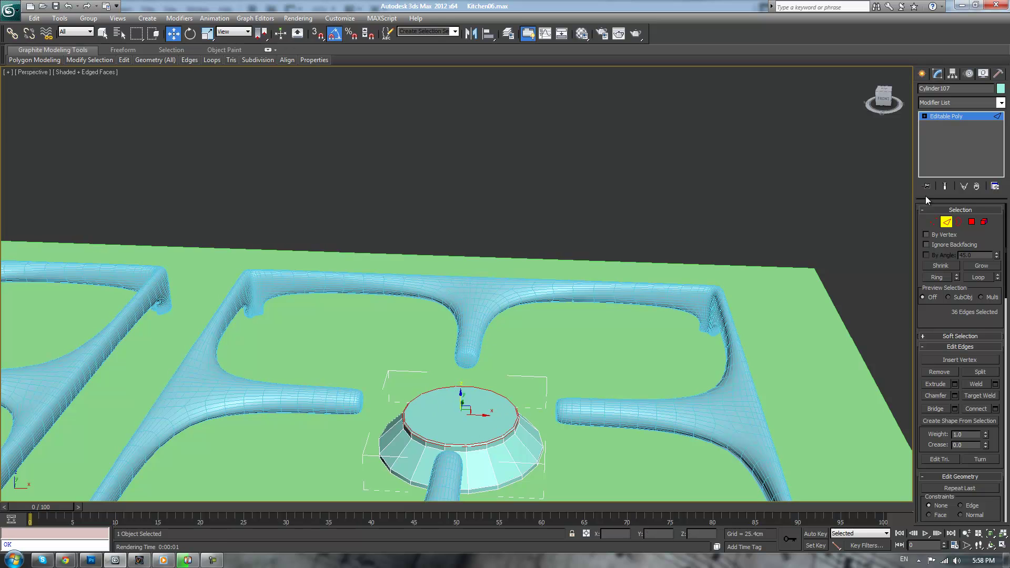
Leave edge editing, deselect the burner and turn off the edged faces display
click(952, 116)
click(652, 181)
scroll(650, 200, down, 10)
key(F4)
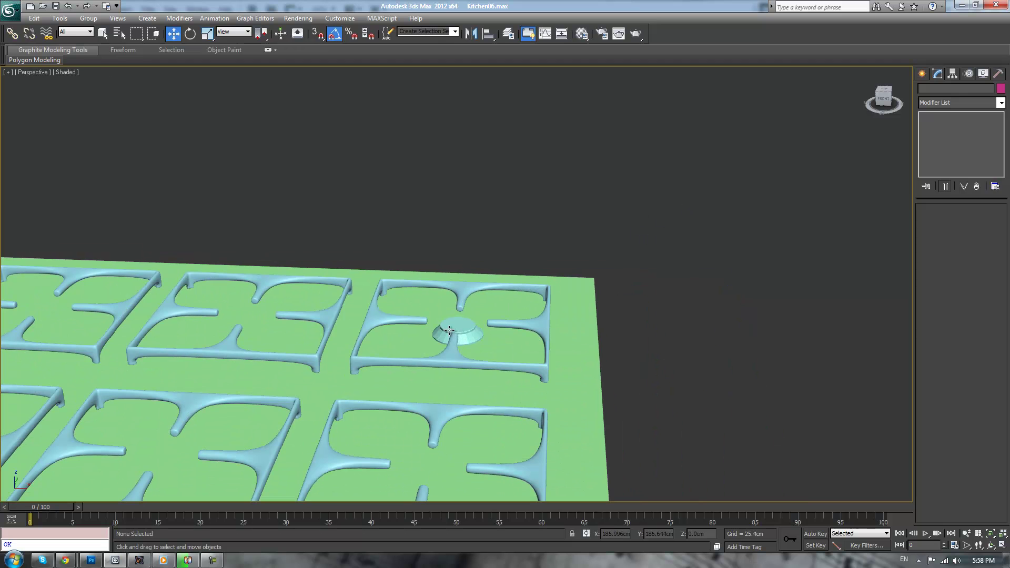
click(457, 331)
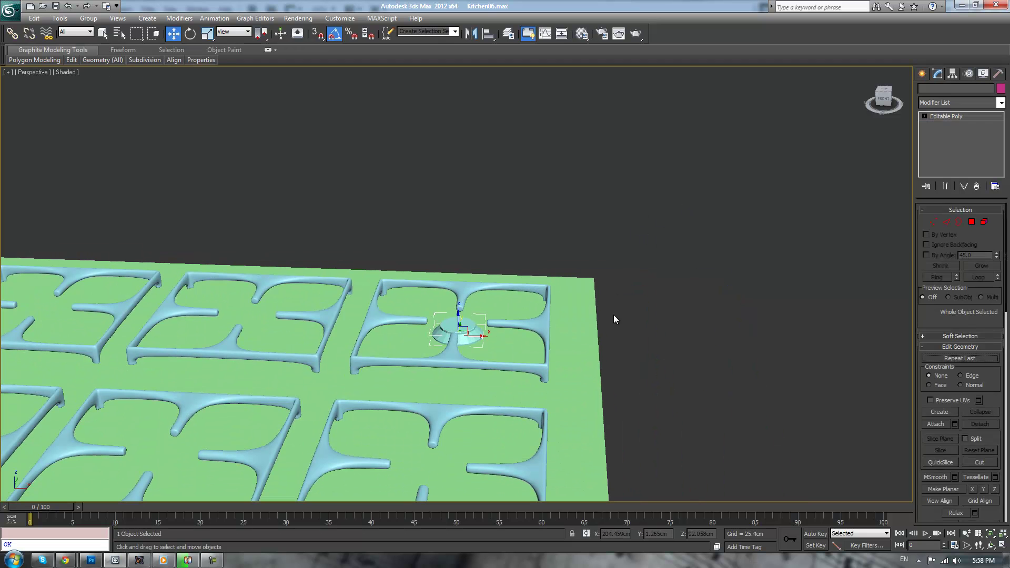
click(937, 347)
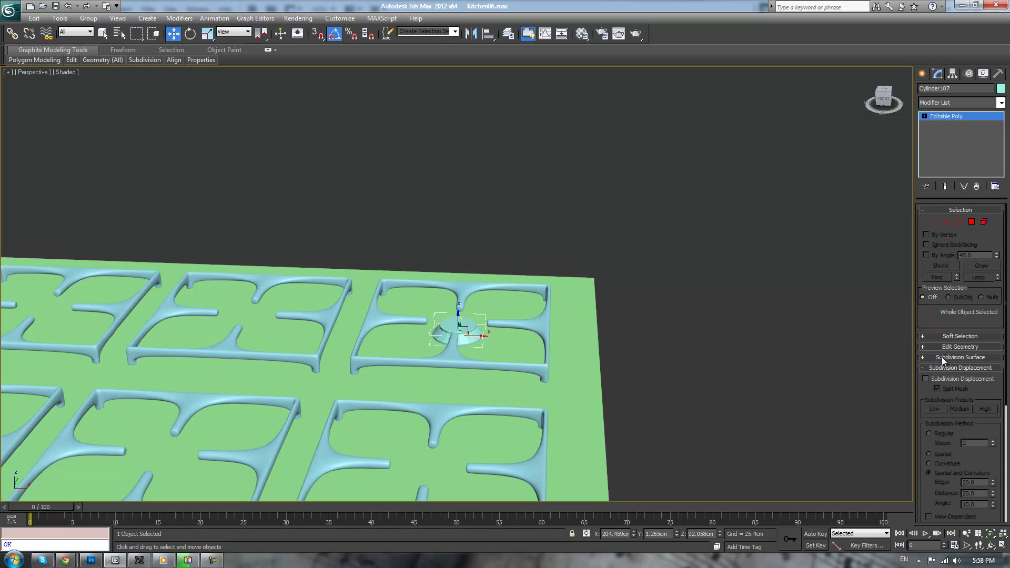
scroll(942, 357, down, 2)
scroll(991, 399, down, 3)
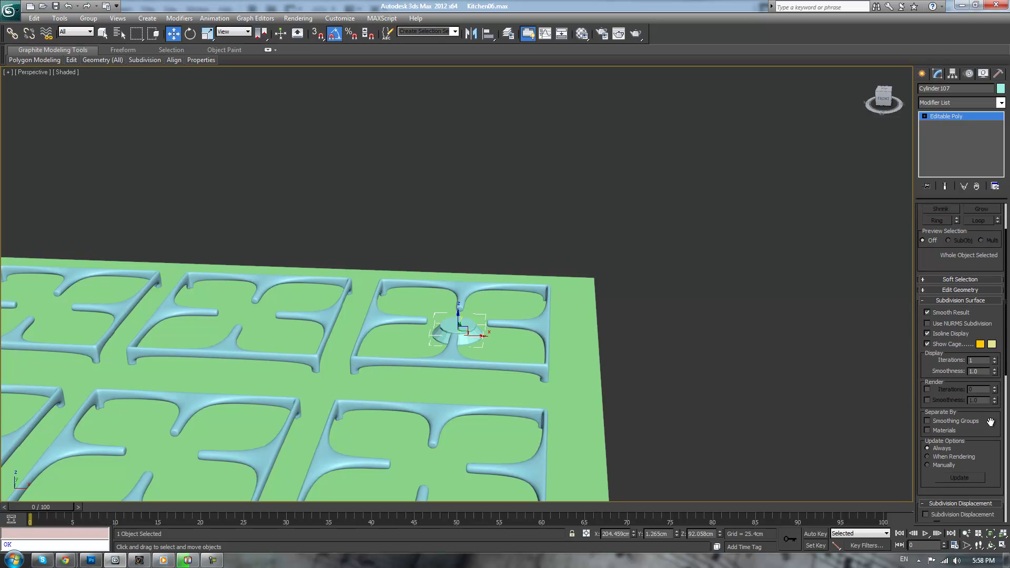
scroll(990, 398, down, 10)
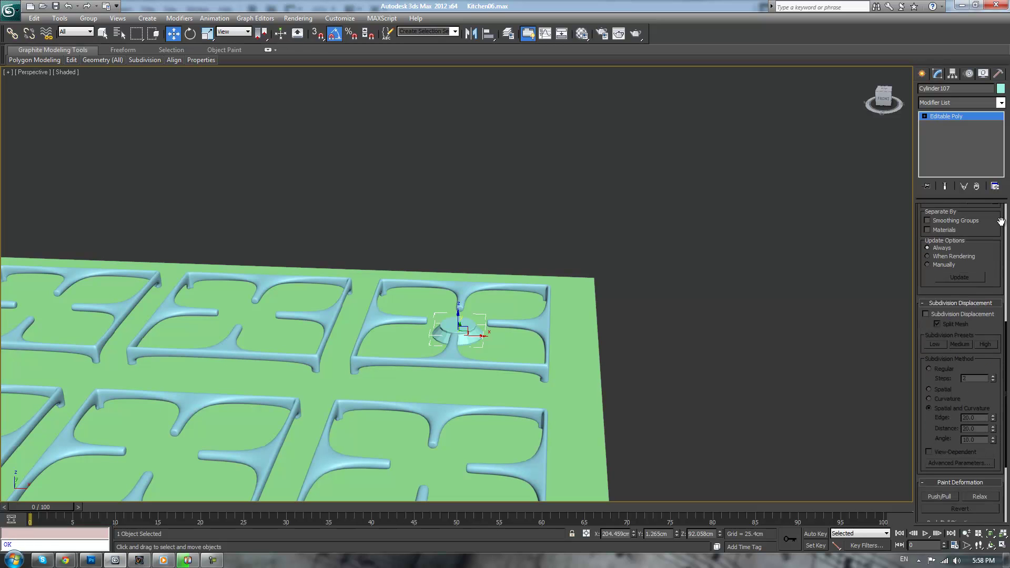
click(761, 311)
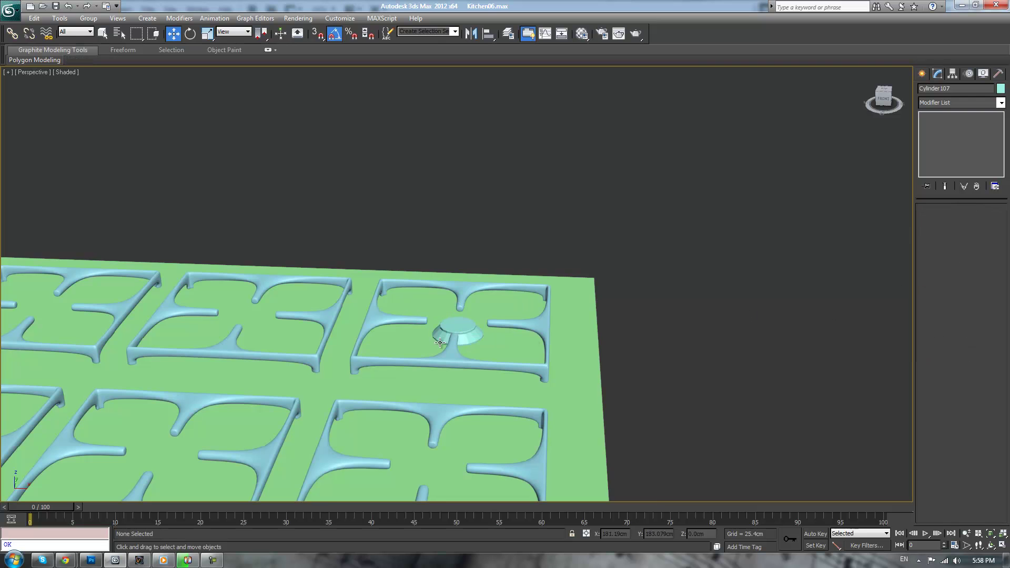
Add a TurboSmooth modifier to the burner under the back corner grate
scroll(693, 273, up, 3)
click(516, 328)
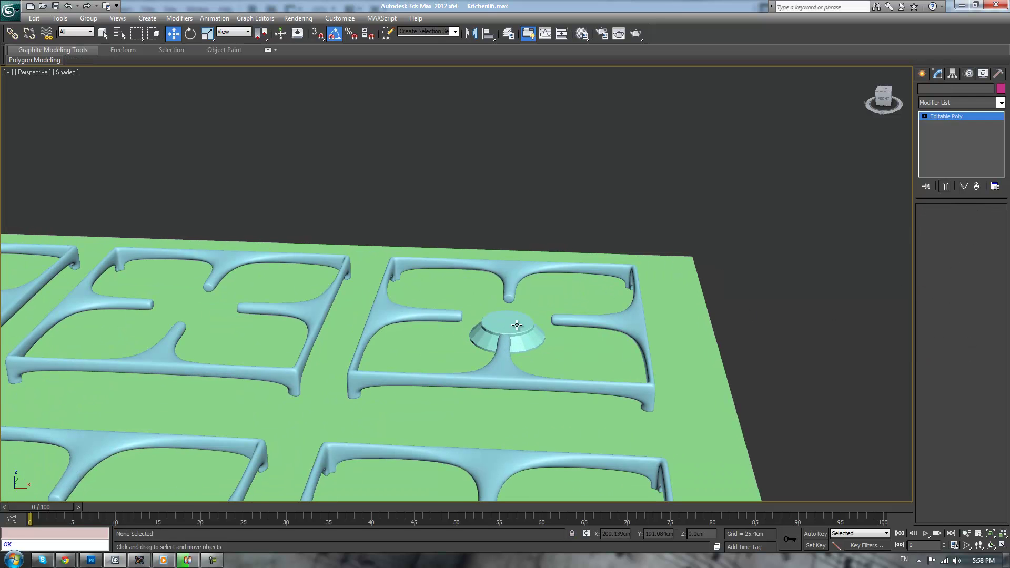
click(1001, 102)
click(1000, 103)
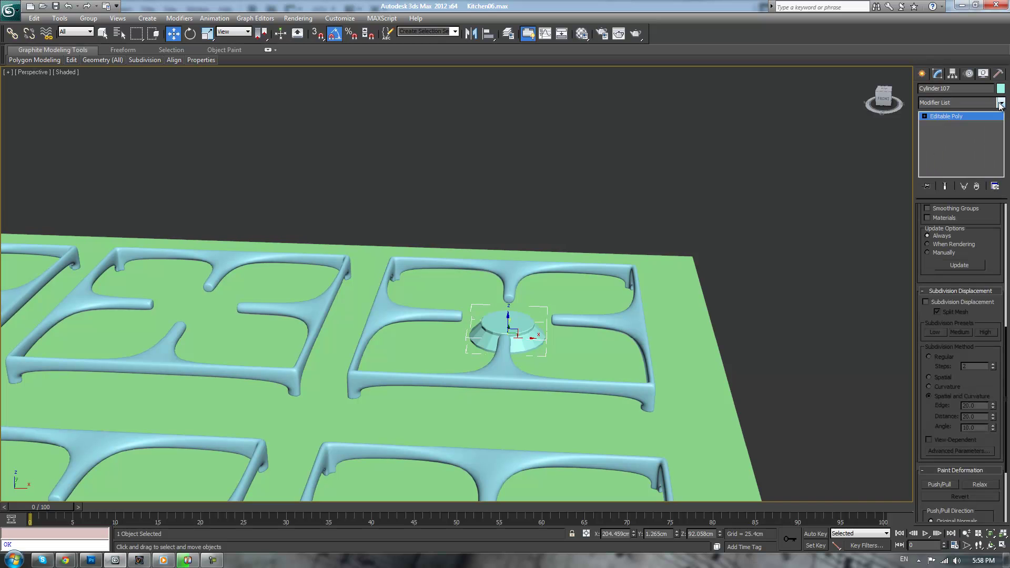
click(1001, 103)
key(t)
key(u)
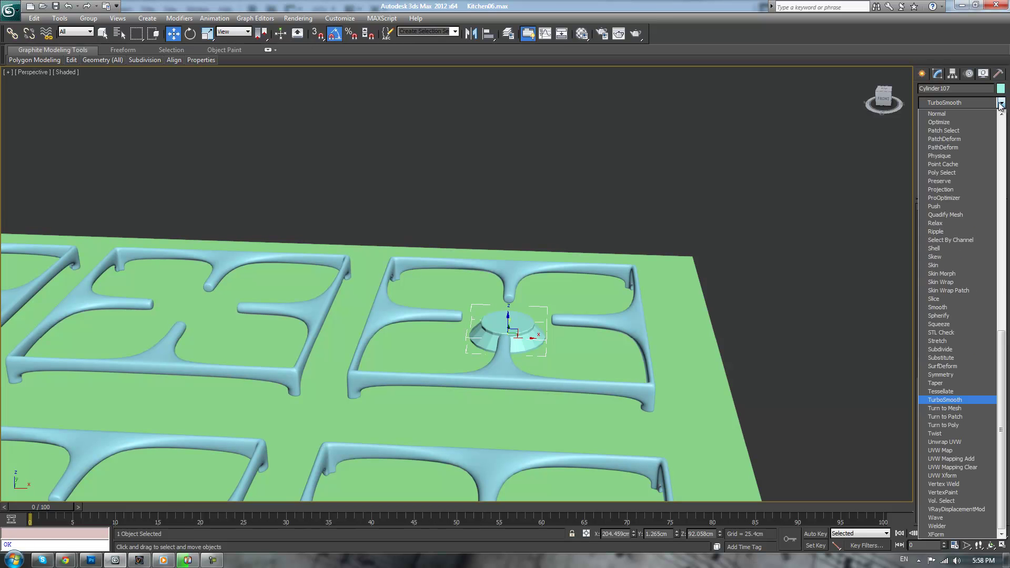
key(Return)
Try an inset on the burner's top polygon and review the TurboSmooth result
click(974, 123)
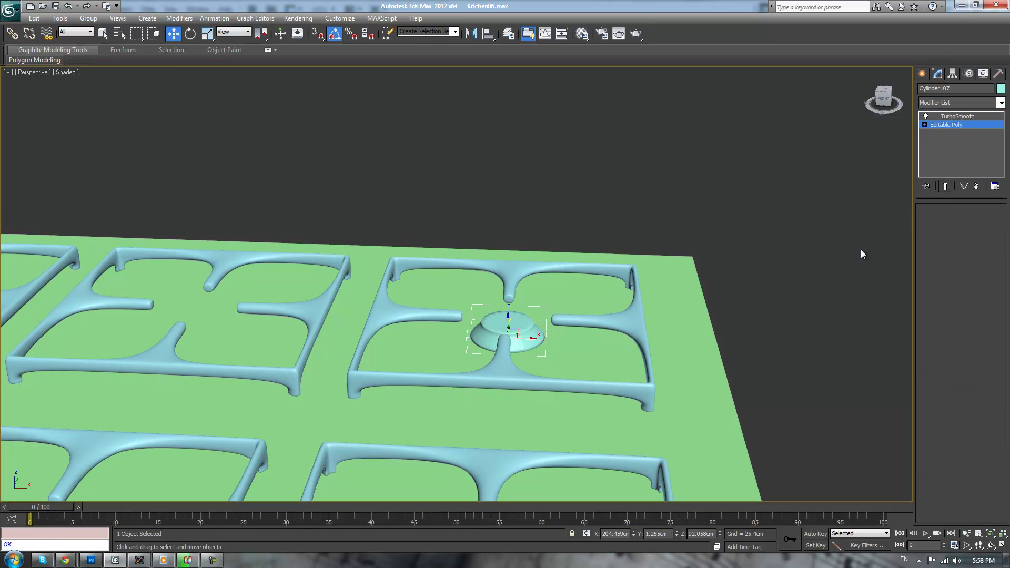
middle_drag(767, 228, 778, 300)
scroll(778, 304, up, 2)
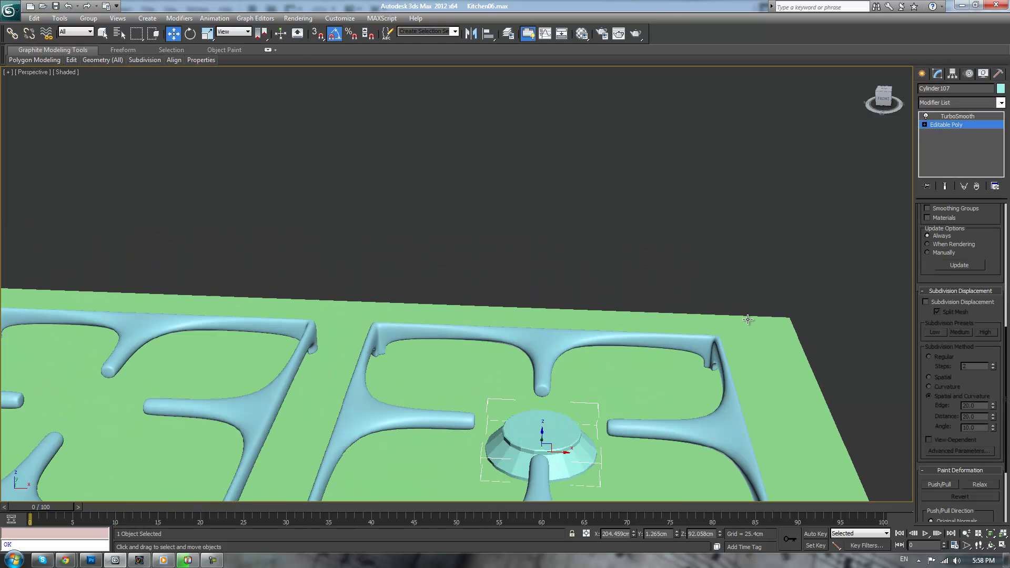
key(4)
click(544, 431)
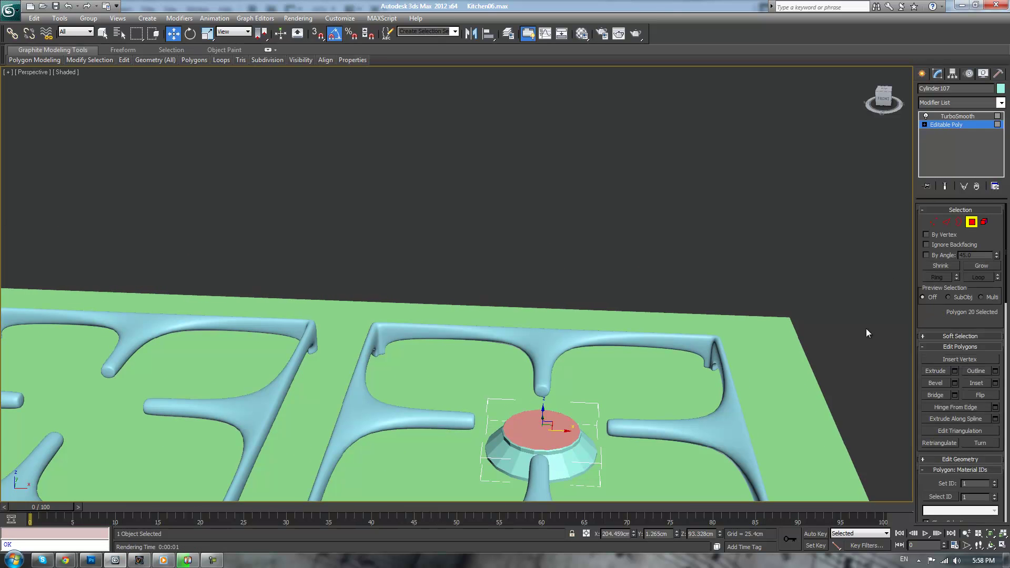
click(995, 384)
click(463, 320)
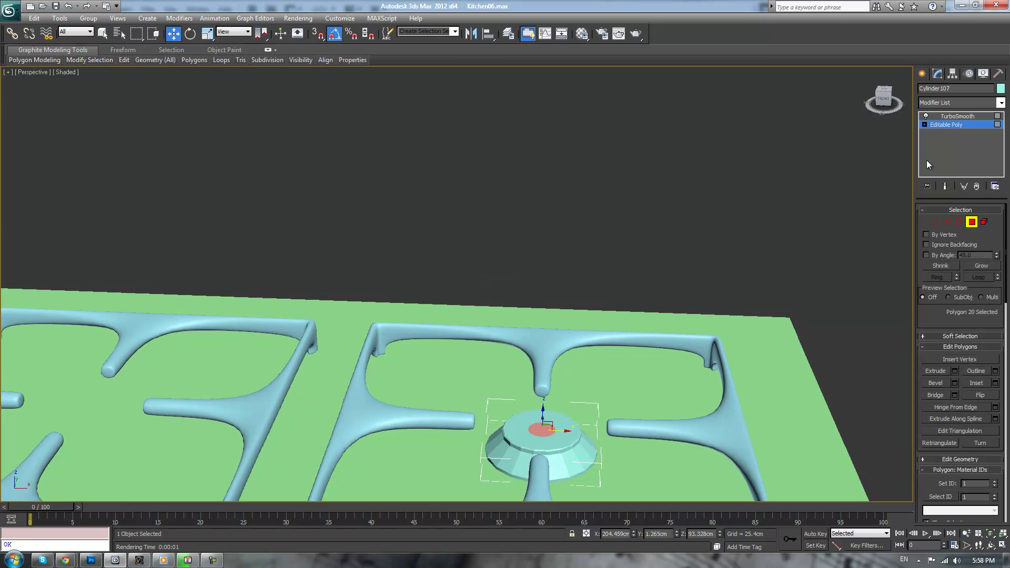
click(952, 117)
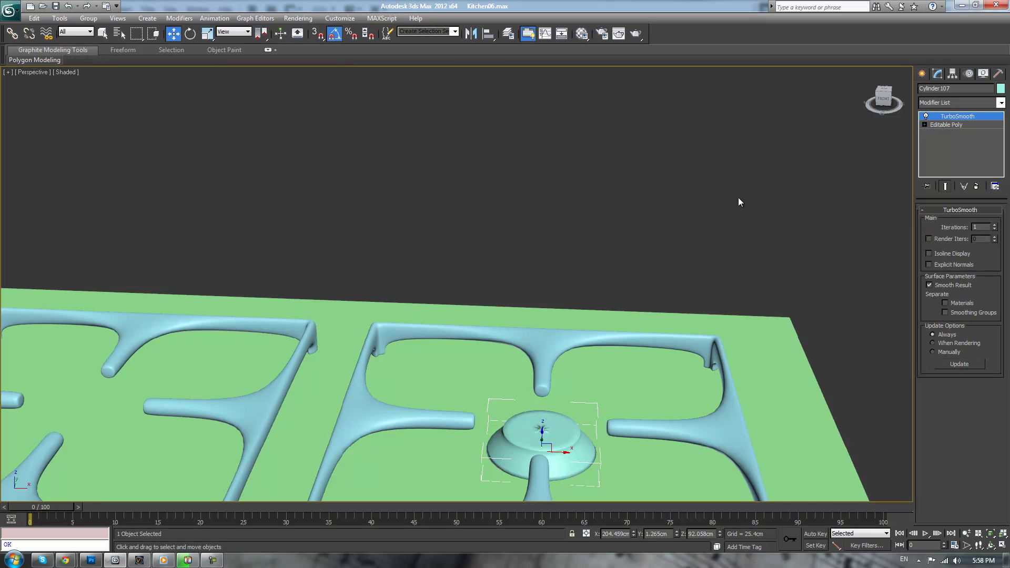
scroll(739, 202, up, 2)
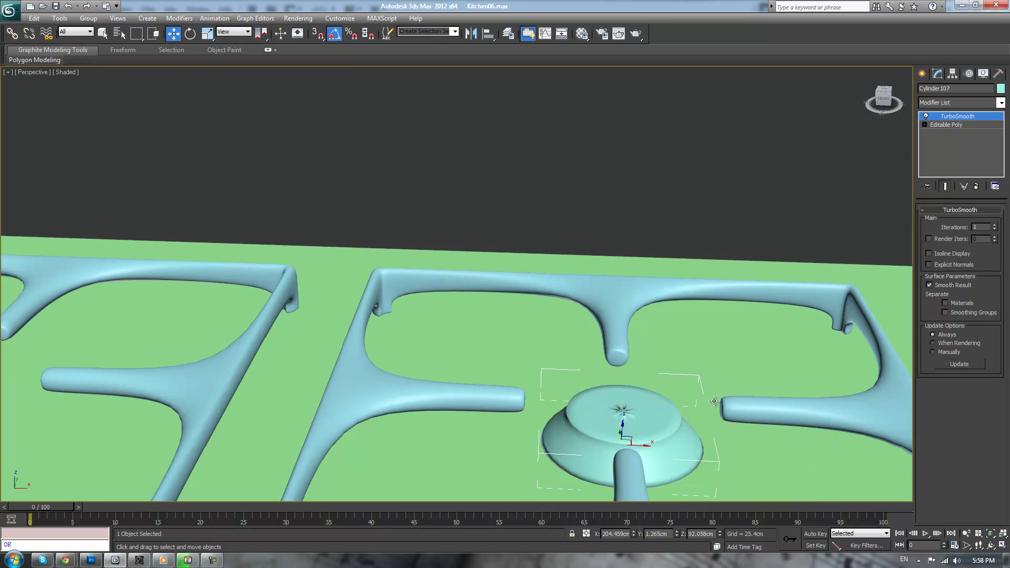
Display edged faces and compare the burner's base mesh with its TurboSmooth result
click(947, 125)
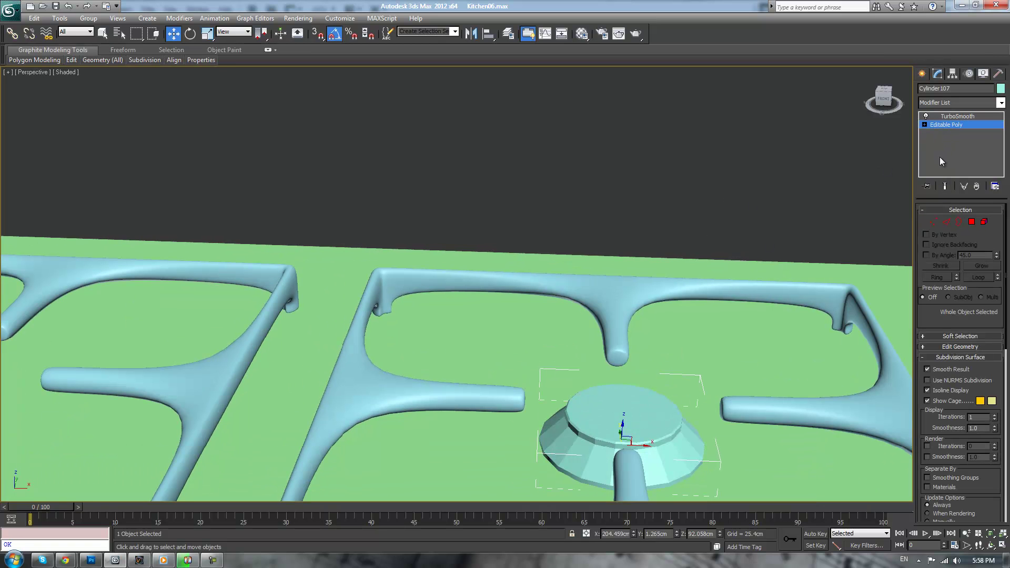
key(4)
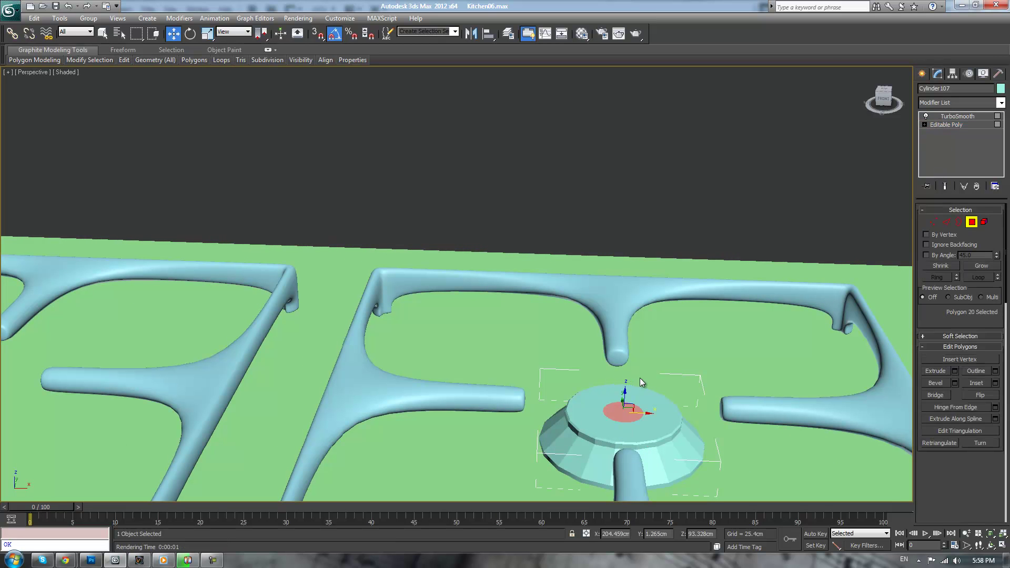
key(5)
scroll(664, 369, up, 5)
key(F4)
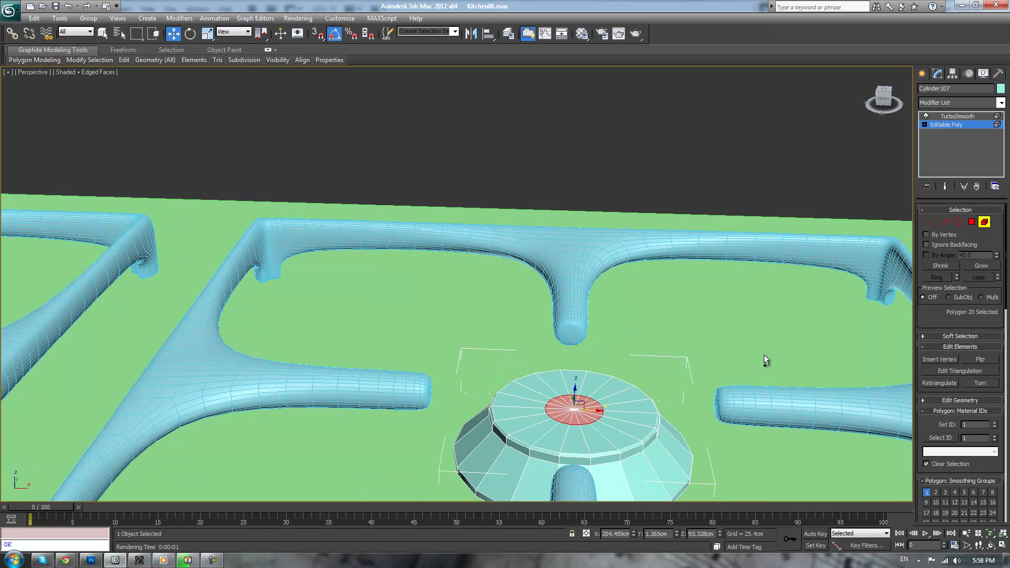
key(Up)
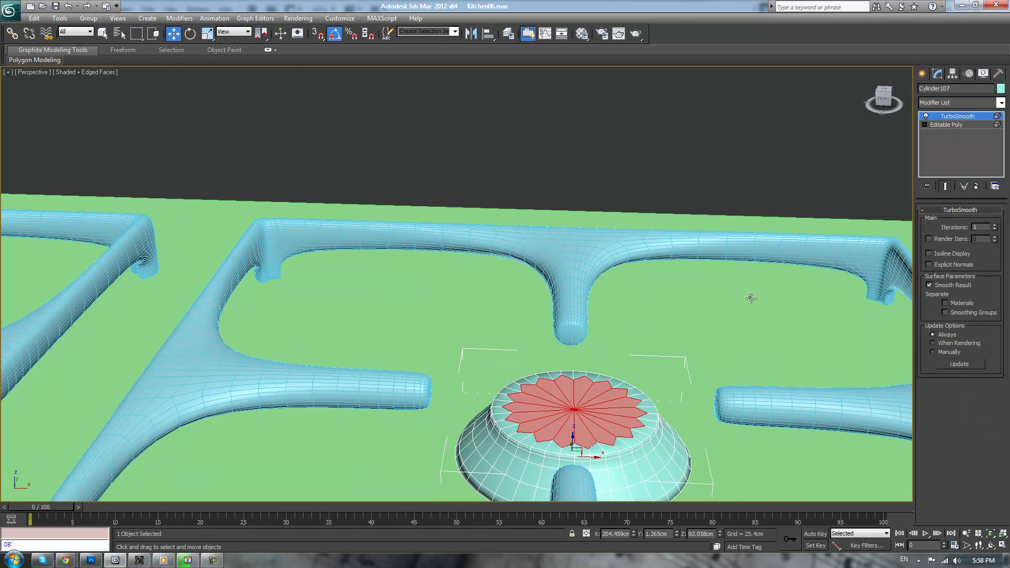
Redo the inset of the burner's top polygon with a slightly smaller amount and return to the shaded TurboSmooth result
click(944, 127)
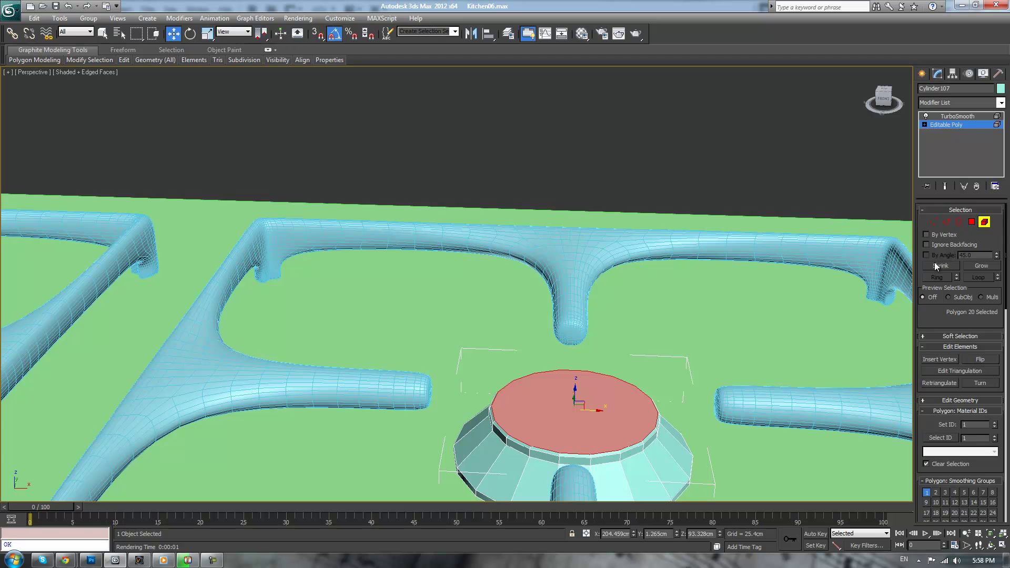
key(4)
click(995, 386)
drag(462, 305, 462, 308)
click(461, 320)
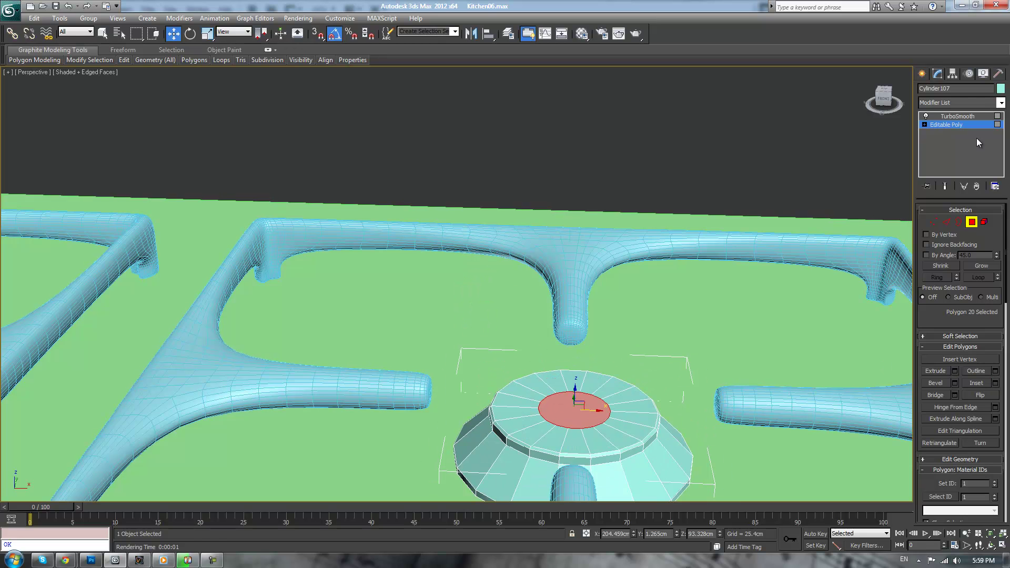
click(963, 116)
key(F4)
mouse_move(811, 241)
middle_down()
mouse_move(724, 254)
mouse_move(763, 177)
middle_up()
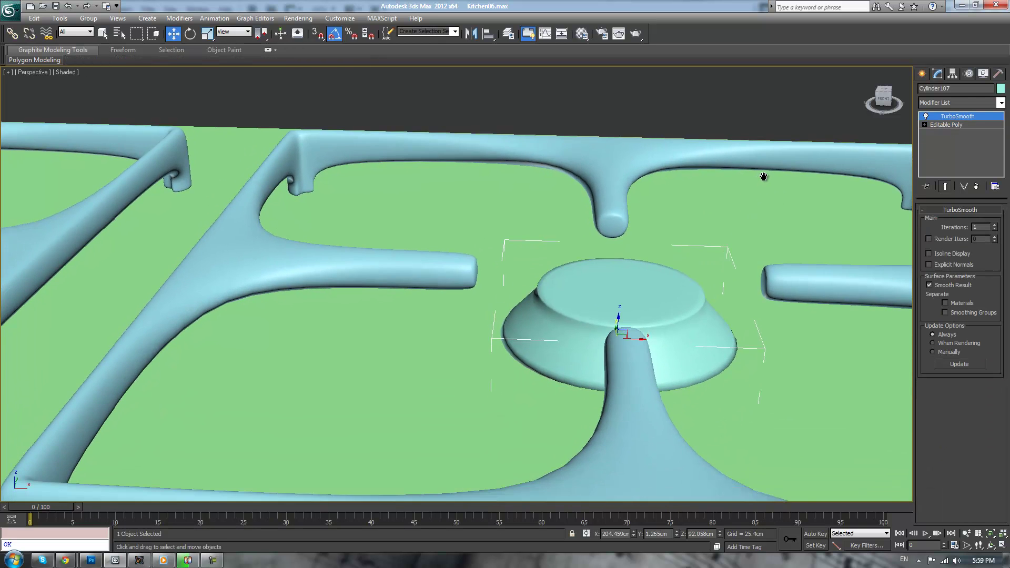
Inspect the burner's base polygons in wireframe from a low angle and return to the shaded TurboSmooth result
click(963, 125)
key(F3)
alt+middle_drag(512, 389, 589, 349)
click(593, 347)
click(855, 175)
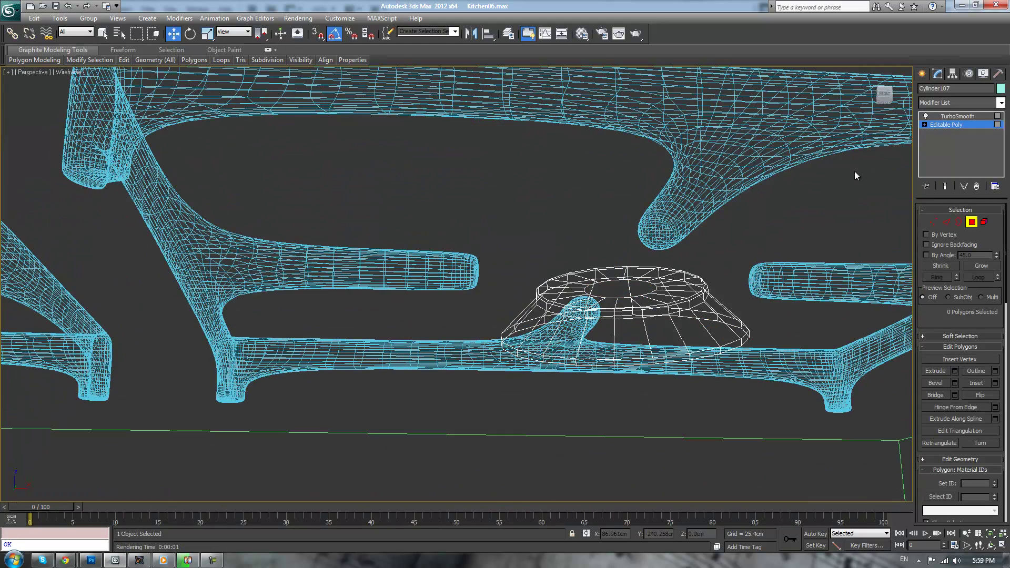
click(957, 116)
key(F3)
alt+middle_drag(607, 255, 589, 329)
scroll(577, 330, down, 5)
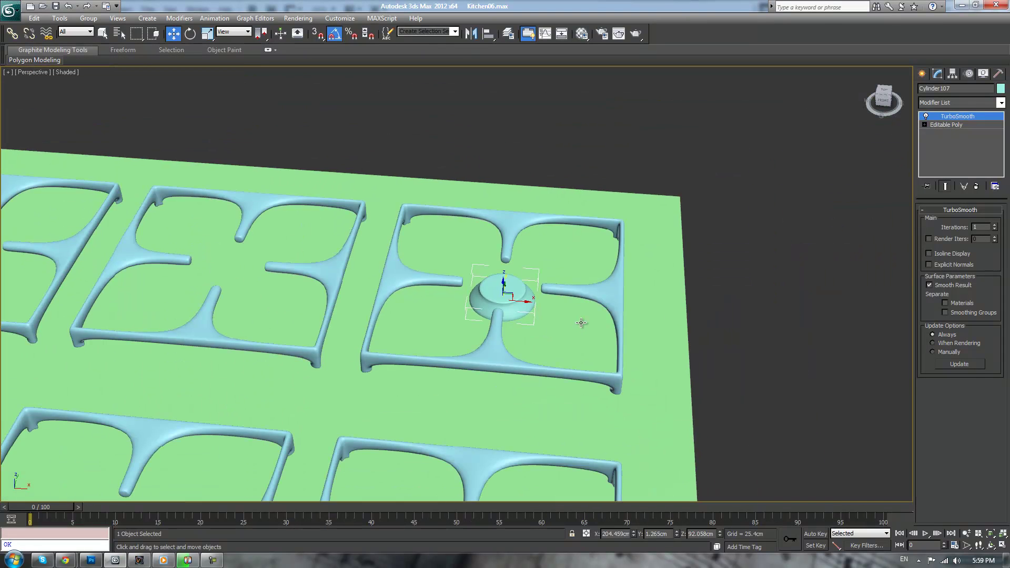
Make two instances of the burner about 23.23 cm apart under the other back-row grates, nudging the farthest 0.167 cm along X to centre it
key(t)
scroll(620, 288, up, 3)
mouse_move(678, 263)
middle_down()
mouse_move(386, 280)
mouse_move(471, 313)
mouse_move(588, 313)
middle_up()
key(z)
scroll(434, 313, down, 4)
shift+drag(653, 296, 271, 303)
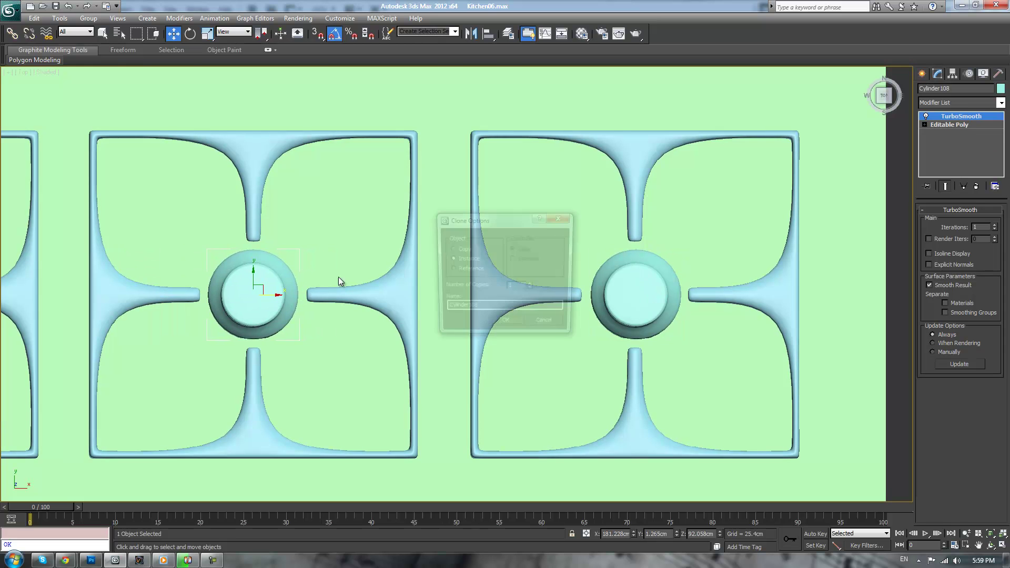
click(513, 326)
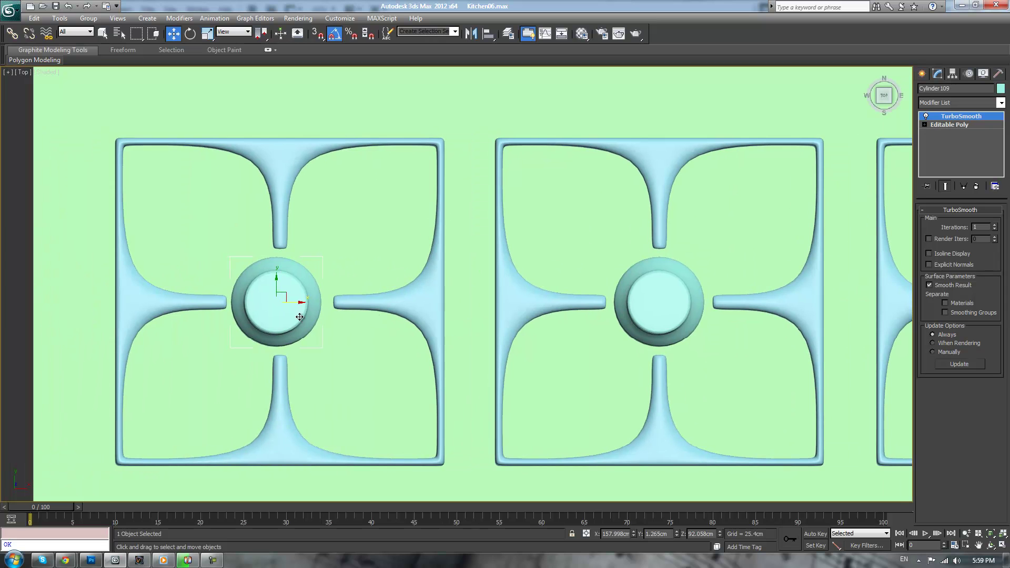
drag(287, 301, 290, 301)
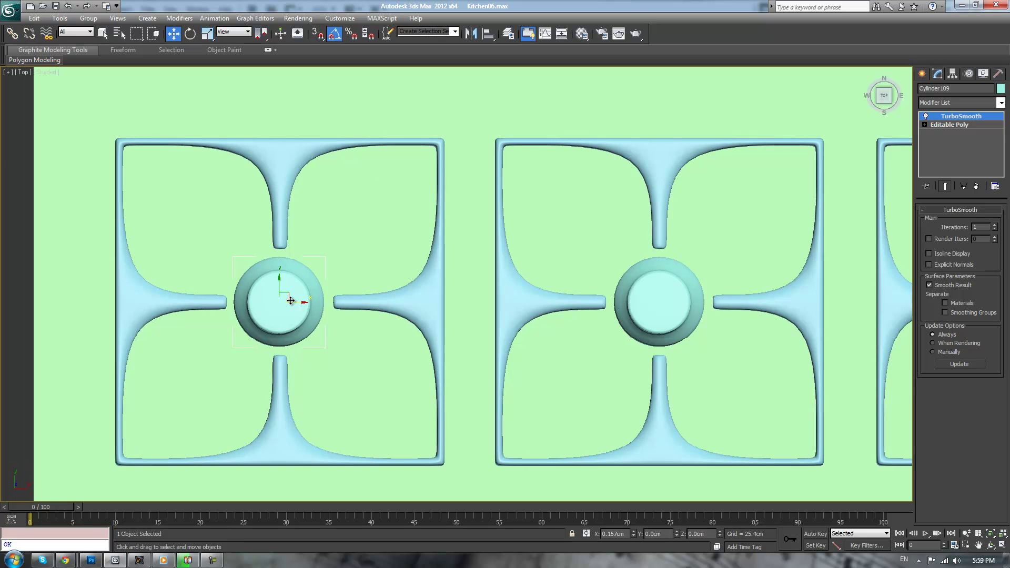
Clone the three back-row burners as instances centred in the front-row grates, deselect them and return to the perspective view
scroll(353, 299, down, 3)
ctrl+click(448, 266)
ctrl+click(640, 275)
middle_drag(640, 276, 640, 195)
middle_drag(449, 179, 447, 145)
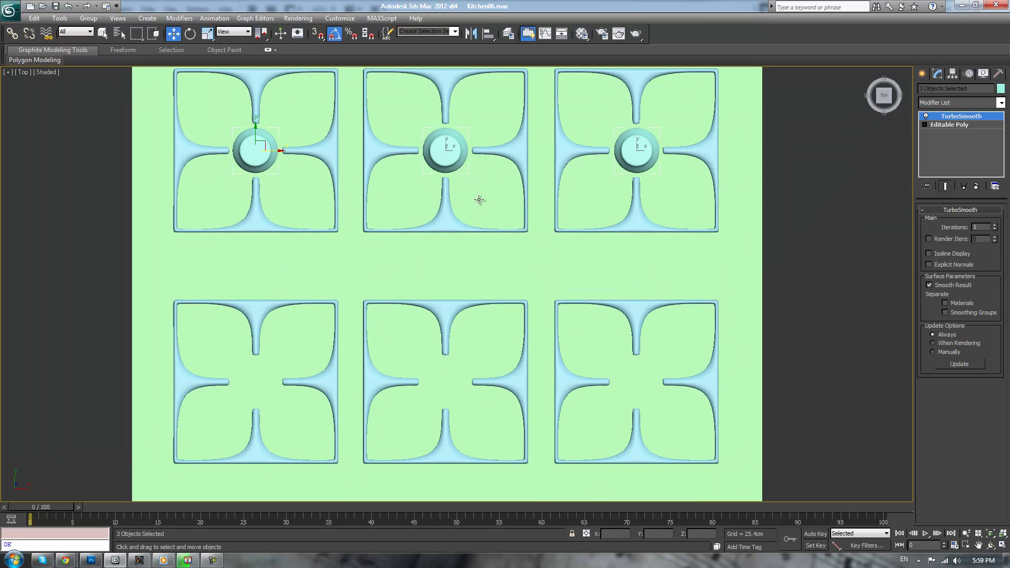
shift+drag(256, 134, 255, 363)
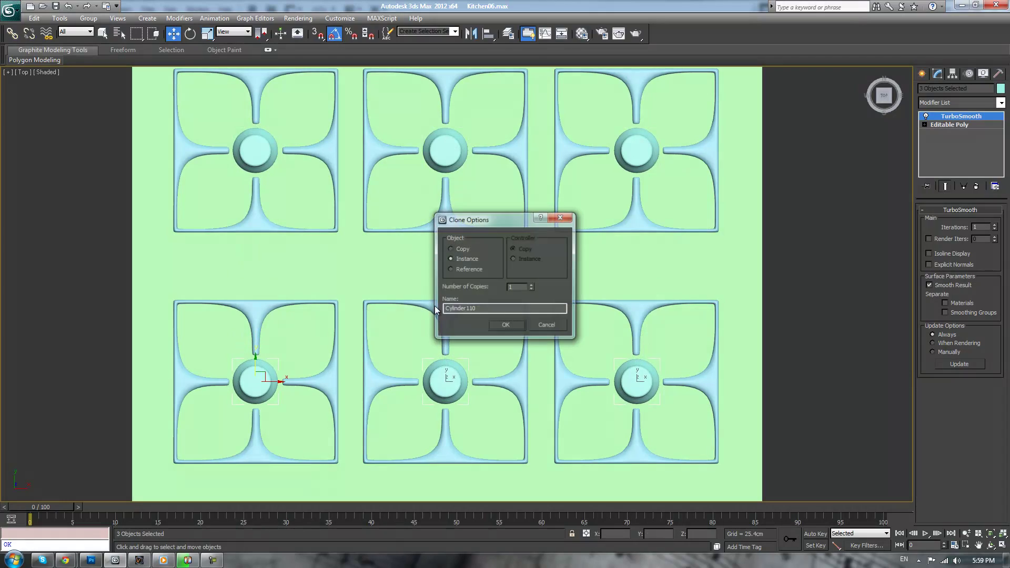
click(504, 327)
click(803, 315)
key(p)
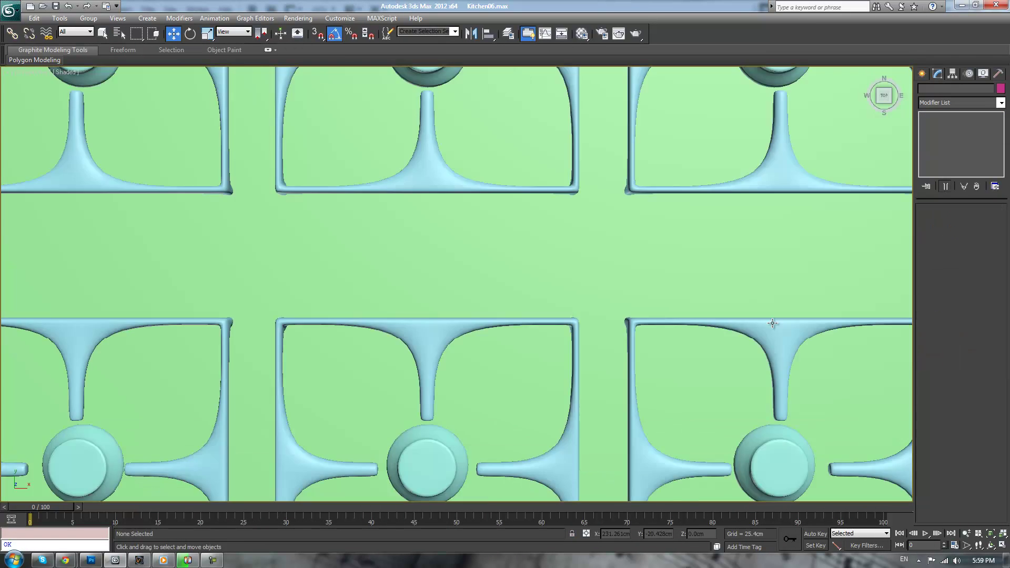
Examine the six grates and burners on the counter from above and from a low side angle
scroll(684, 309, down, 5)
alt+middle_drag(609, 297, 672, 330)
scroll(680, 308, up, 2)
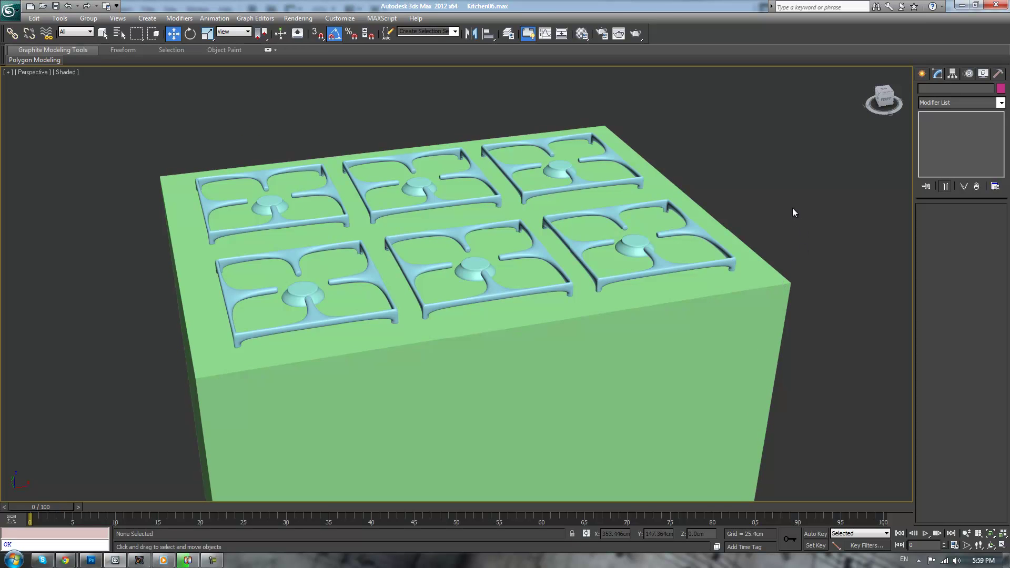
scroll(803, 207, up, 3)
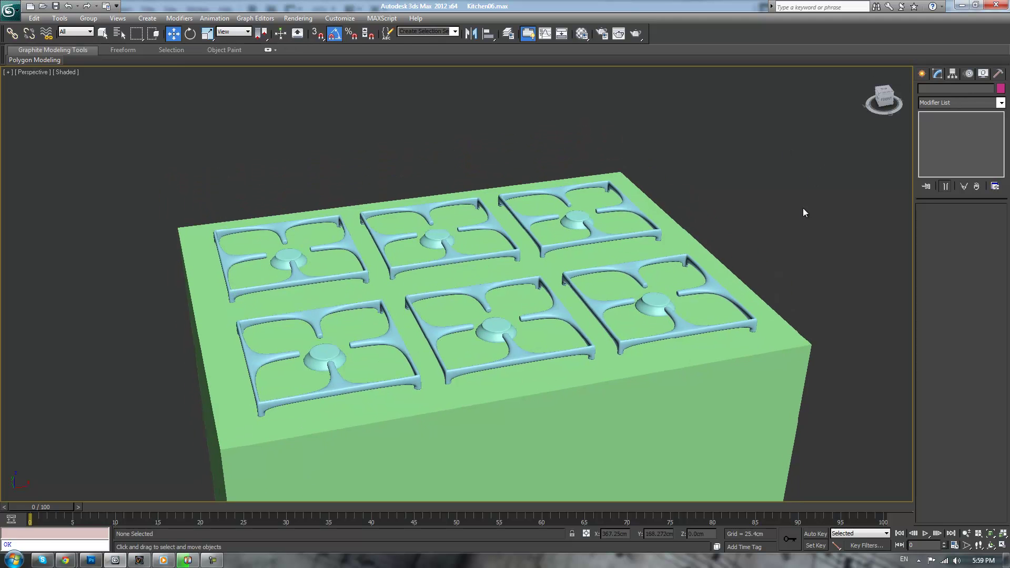
alt+middle_drag(750, 155, 740, 187)
scroll(813, 163, down, 3)
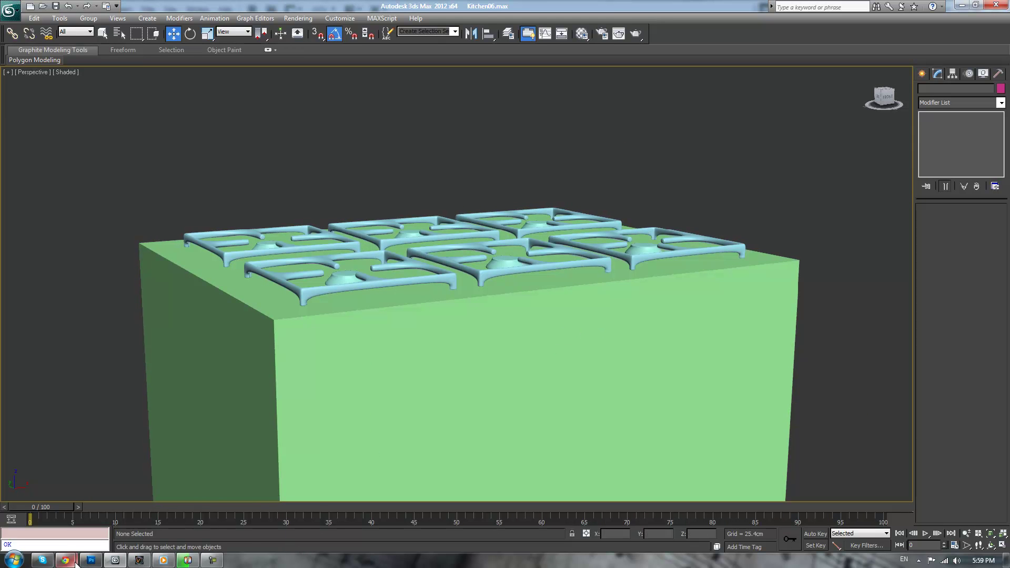
mouse_move(67, 561)
mouse_move(93, 517)
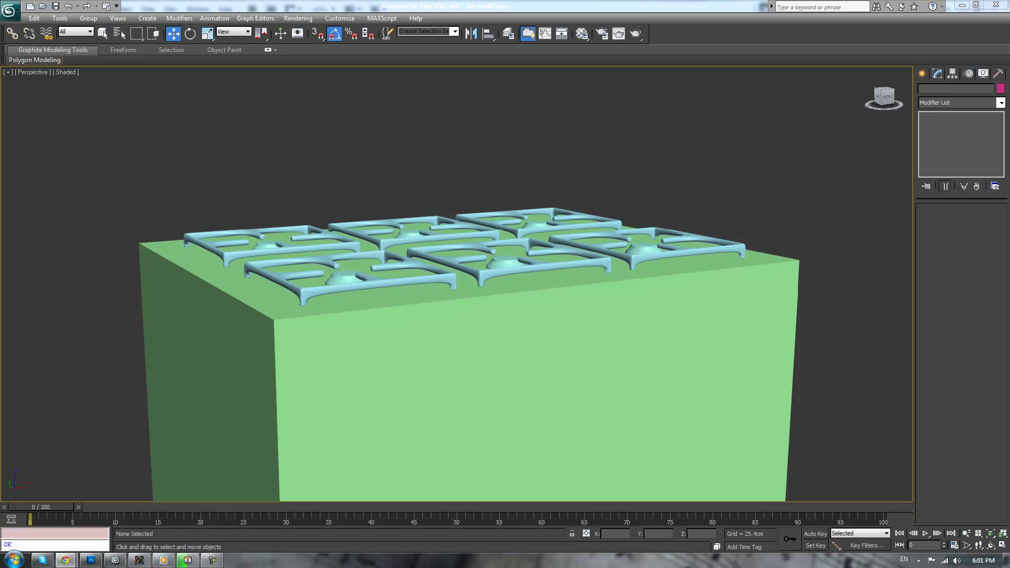
drag(1009, 231, 670, 230)
click(922, 73)
click(942, 163)
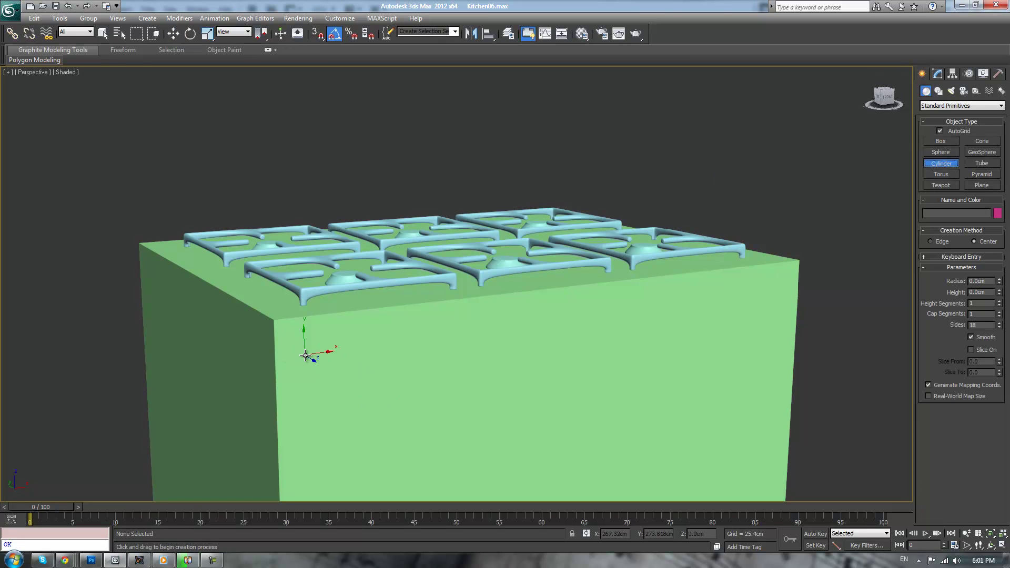
drag(336, 355, 345, 381)
right_click(344, 381)
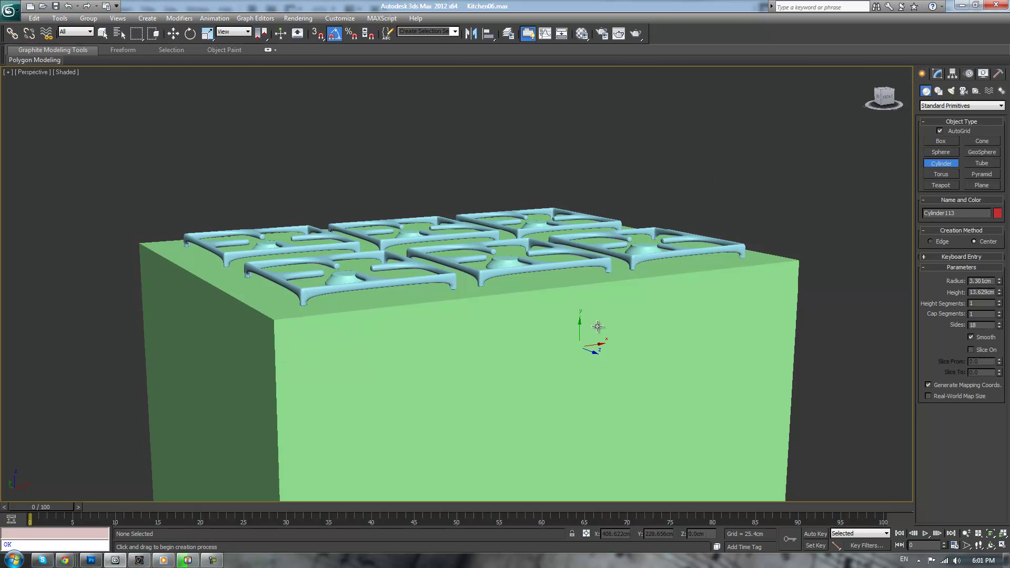
Draw a tube on the counter's front face below the corner grate, with radii of about 2.43 and 2.036 cm and height about 1.115 cm
click(982, 163)
drag(371, 340, 365, 362)
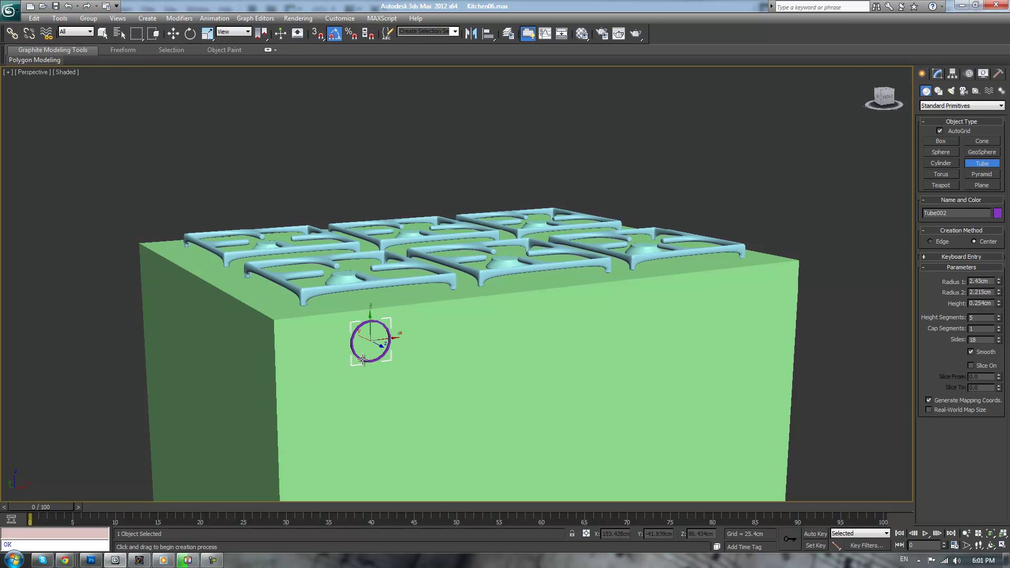
click(361, 356)
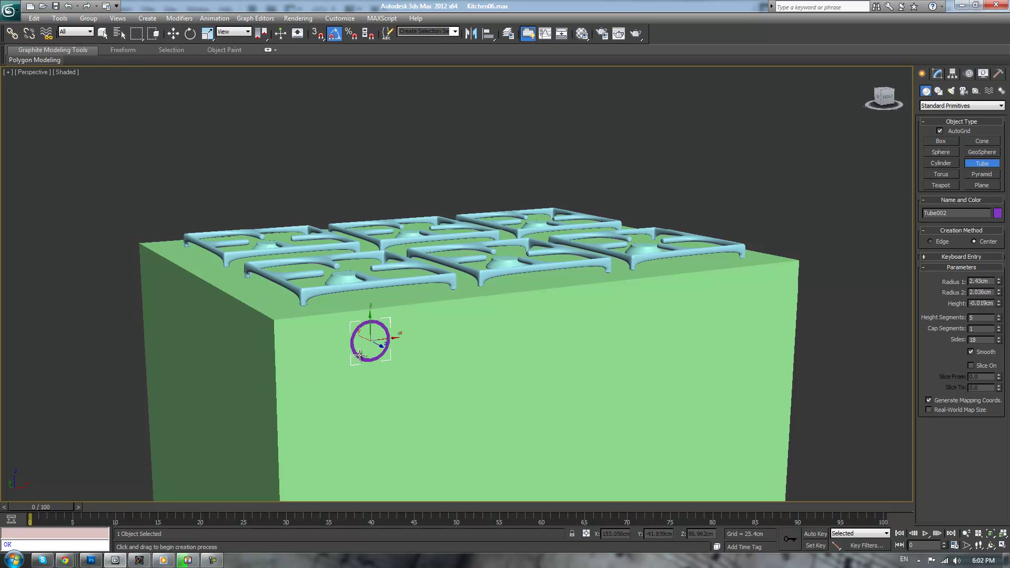
alt+middle_drag(371, 353, 480, 373)
scroll(481, 372, up, 10)
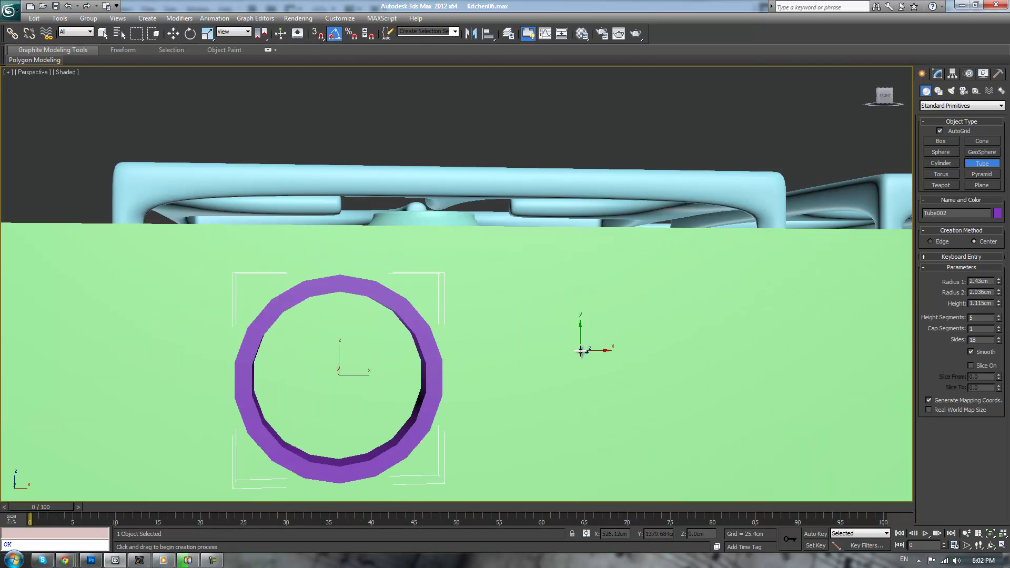
Set the tube's inner radius to 2.265 cm and check its thinner wall from an angle
drag(998, 296, 998, 284)
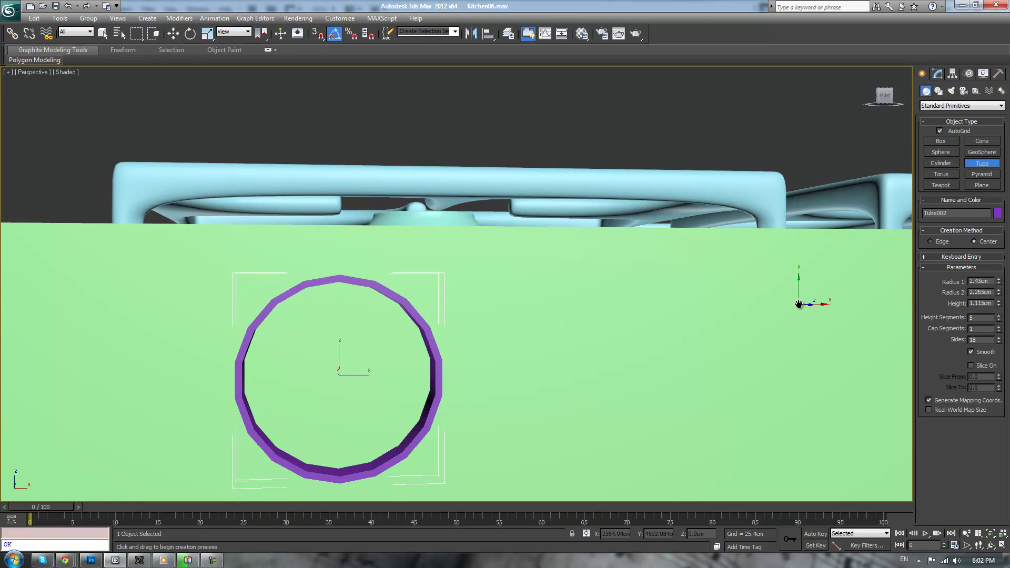
scroll(759, 337, down, 5)
scroll(760, 337, up, 3)
scroll(596, 329, down, 2)
alt+middle_drag(570, 334, 605, 294)
scroll(560, 345, up, 5)
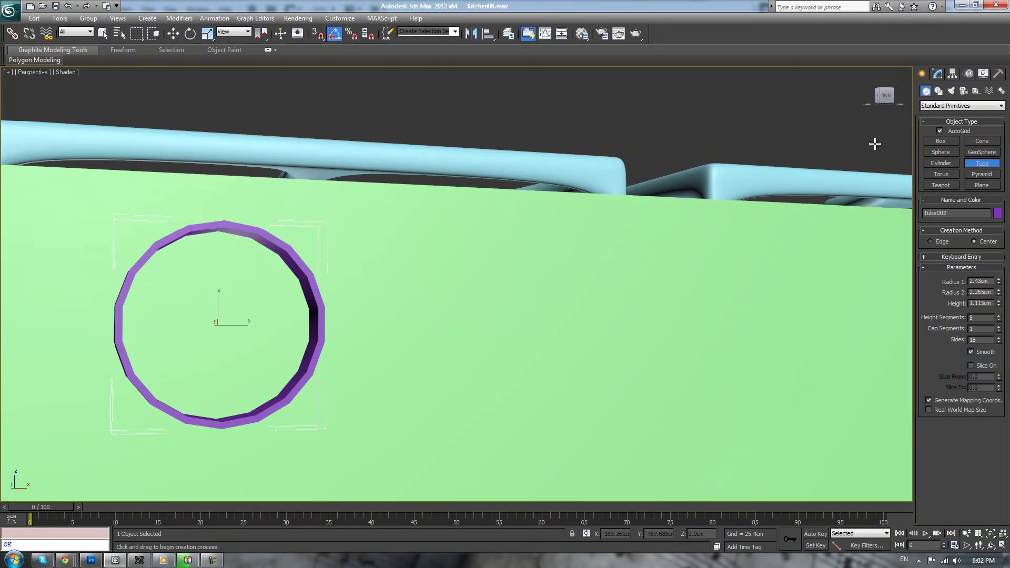
Draw a cylinder projecting from the counter's front face inside the tube and convert it to an editable poly
click(937, 74)
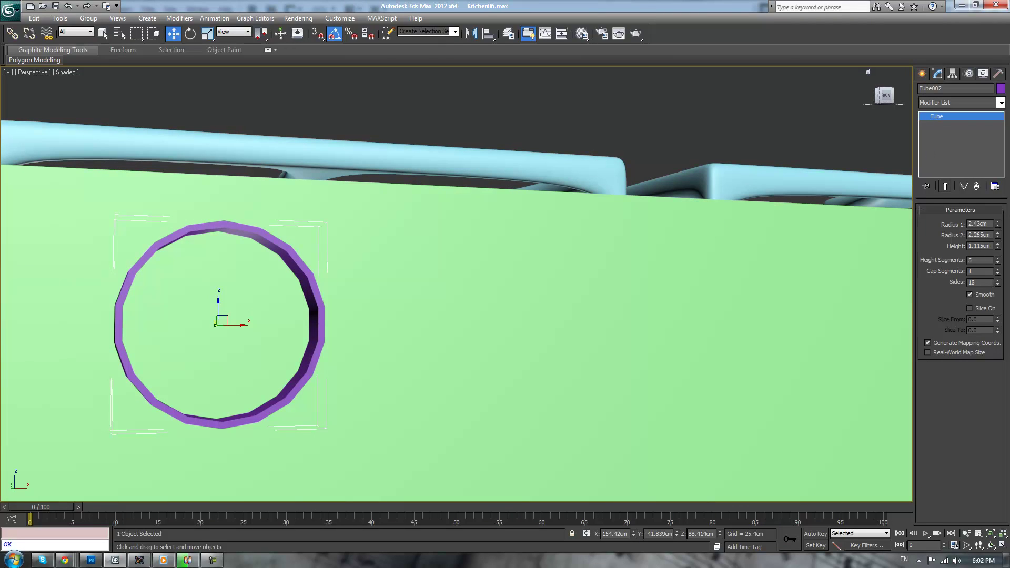
click(922, 74)
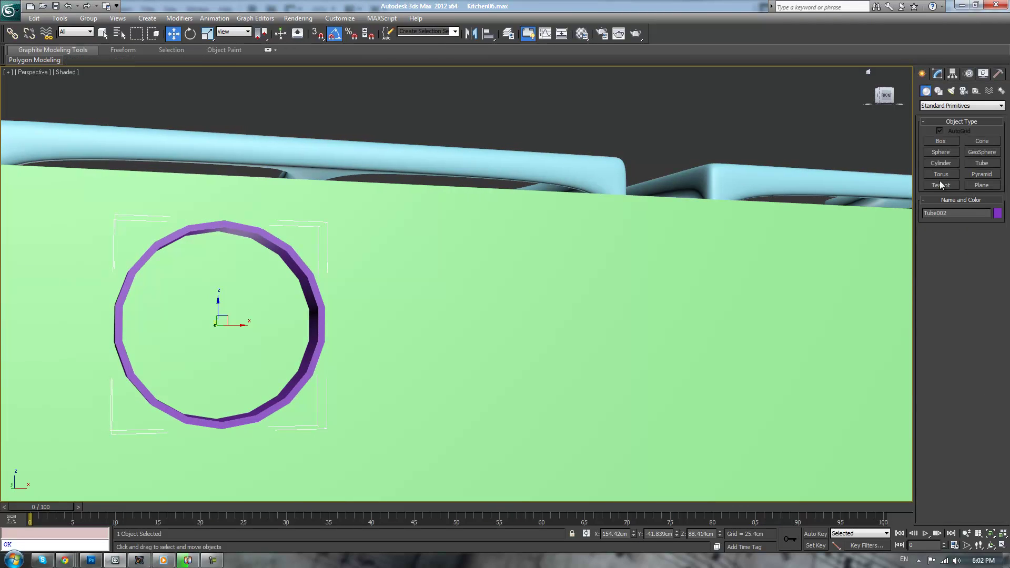
click(941, 163)
drag(230, 320, 247, 396)
click(323, 390)
alt+middle_drag(390, 323, 438, 369)
key(ctrl+e)
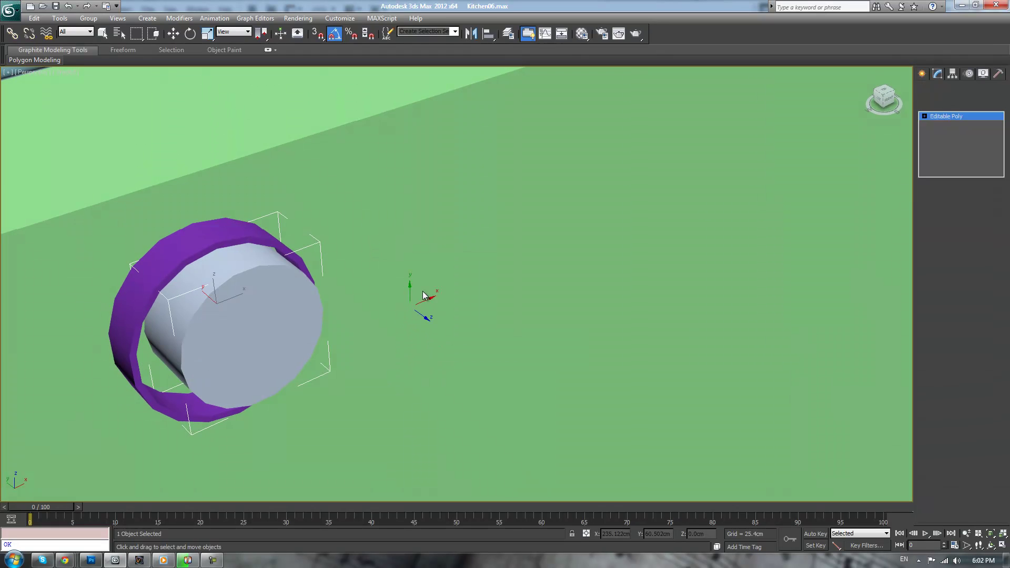
Align the cylinder's centre to the tube's centre in X, Y and Z position
click(488, 34)
click(209, 234)
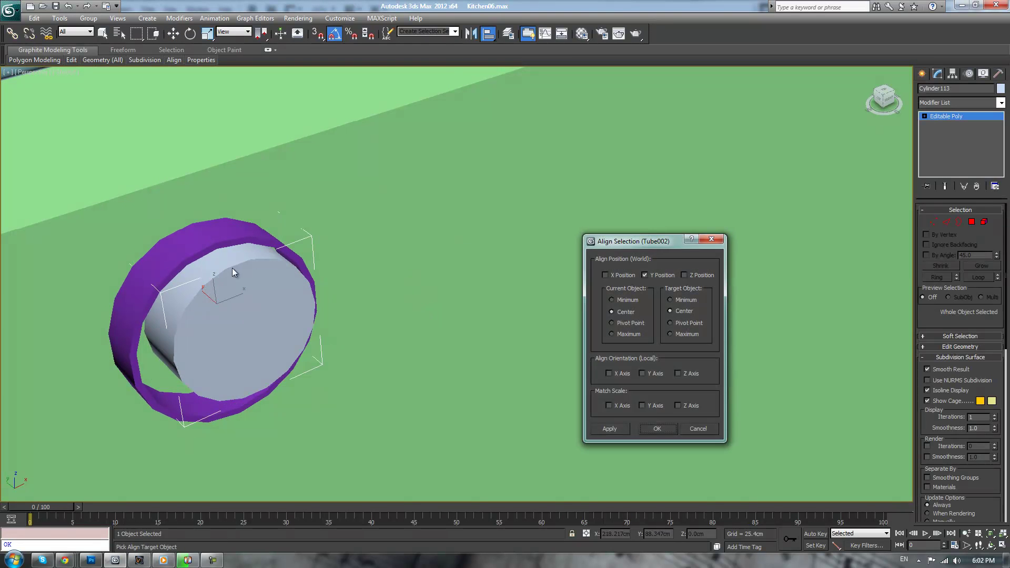
click(606, 275)
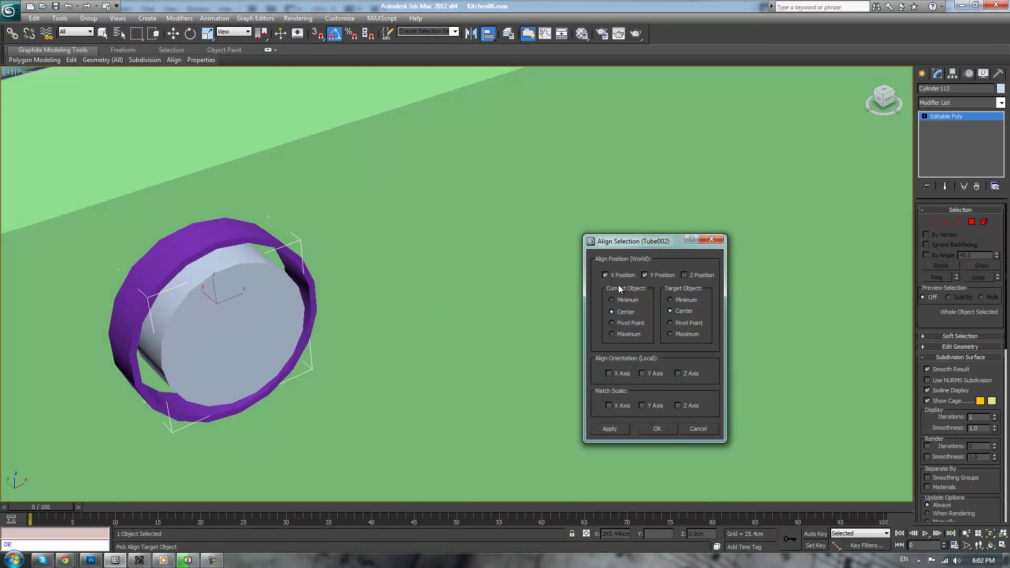
click(684, 275)
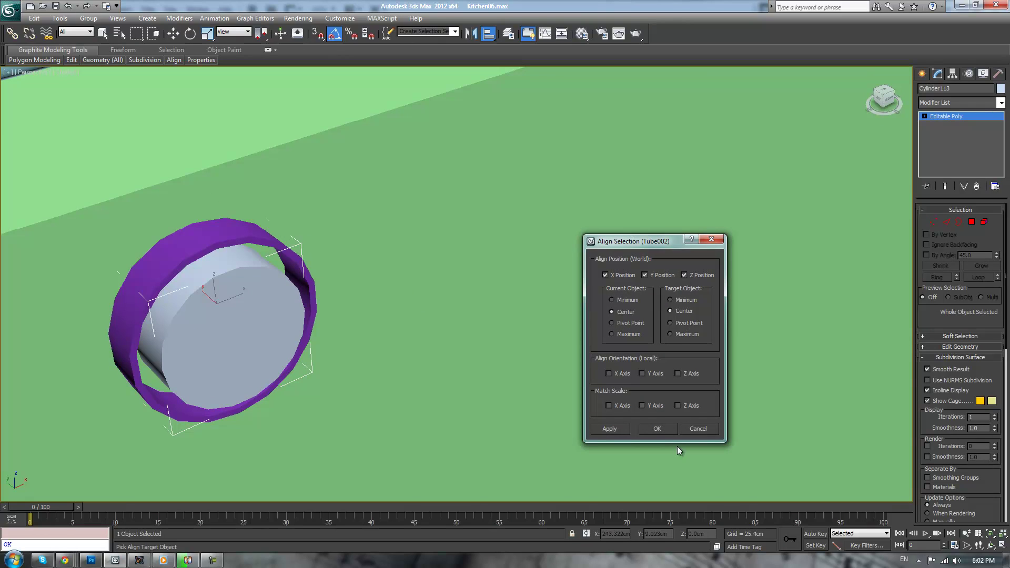
click(662, 426)
alt+middle_drag(468, 303, 413, 285)
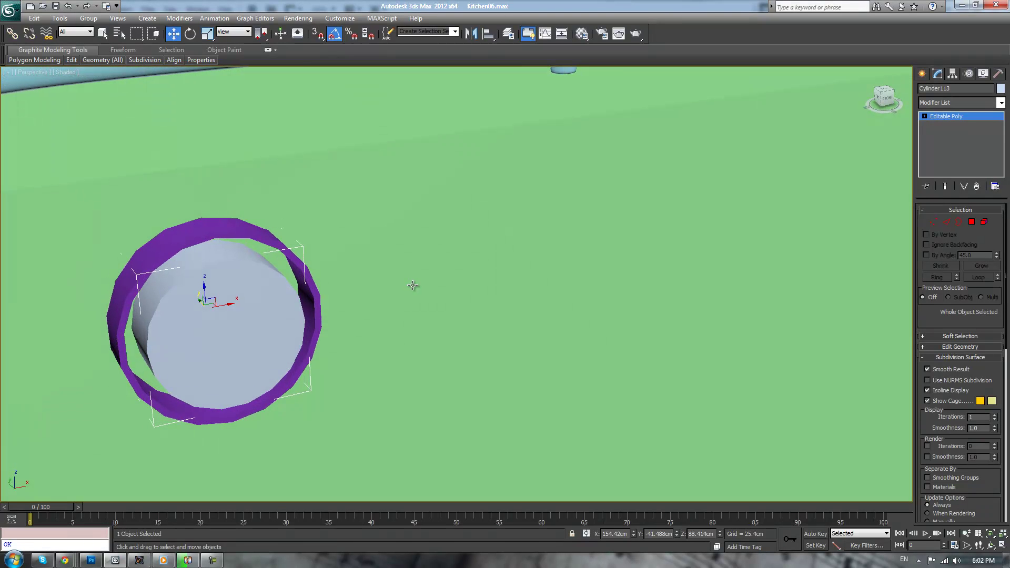
Draw a narrow upright box about 3 cm long and 0.4 cm wide on the cylinder's front face as the knob's grip
click(921, 75)
click(939, 140)
drag(215, 276, 247, 415)
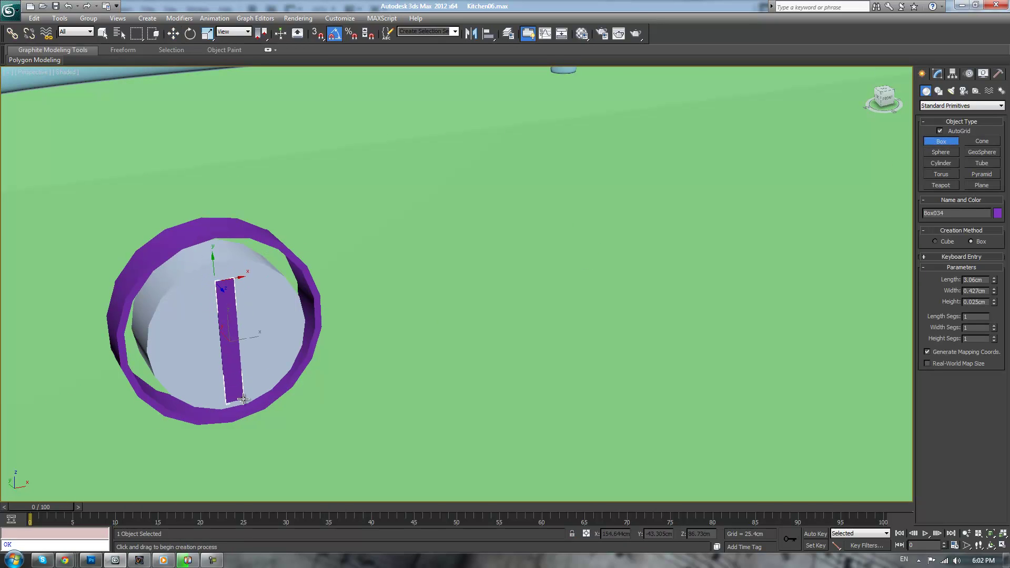
key(w)
alt+middle_drag(350, 356, 324, 306)
scroll(324, 306, up, 2)
scroll(322, 311, down, 6)
alt+middle_drag(595, 334, 582, 377)
scroll(582, 376, up, 6)
alt+middle_drag(388, 300, 485, 390)
Turn on the edged faces display, compare the cylinder and tube meshes, and delete the purple tube
click(548, 259)
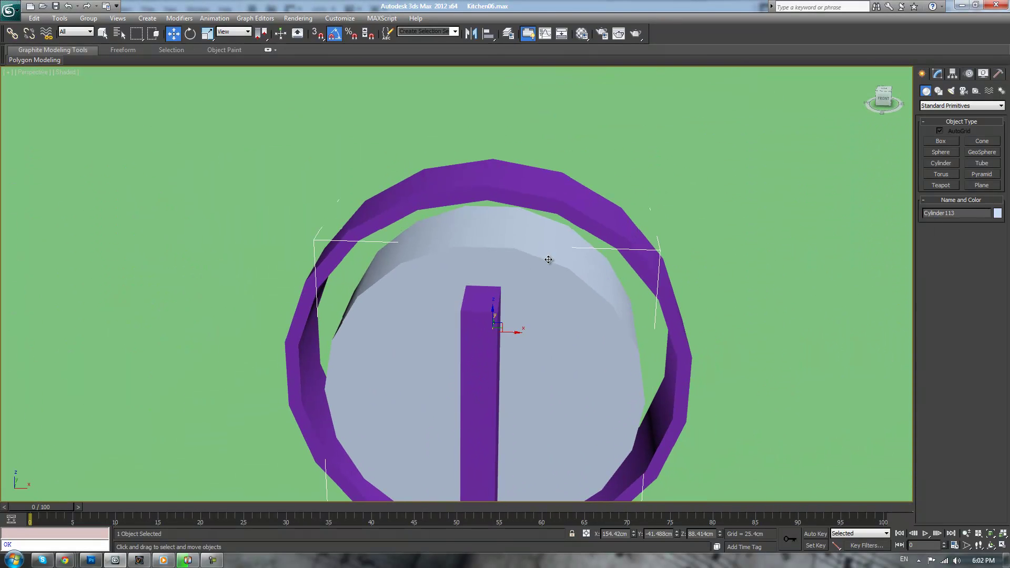
click(939, 76)
key(F4)
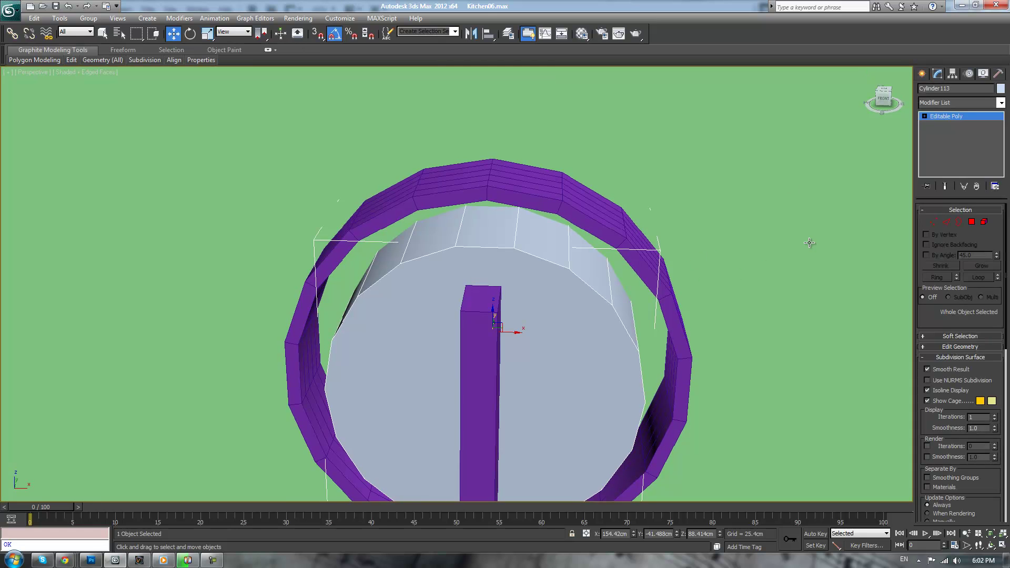
click(586, 222)
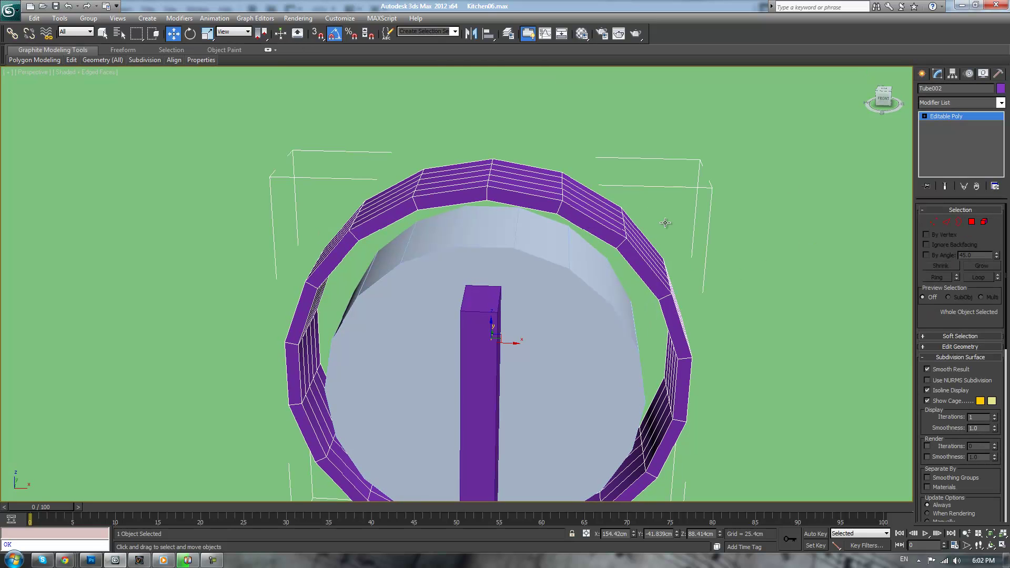
click(576, 296)
alt+middle_drag(690, 292, 673, 280)
click(663, 294)
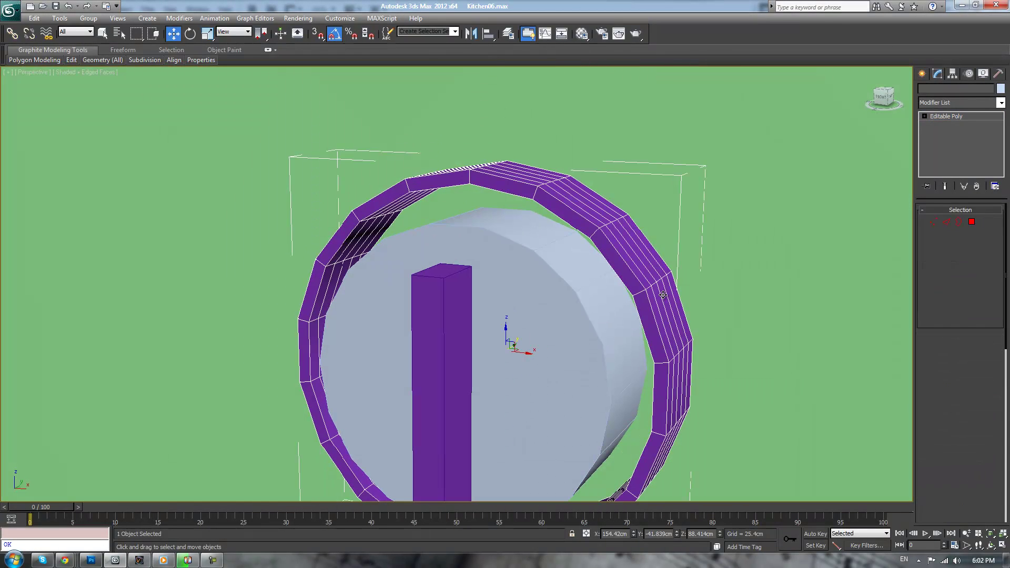
key(Delete)
Draw a new tube around the cylinder with radii of about 1.984 and 1.831 cm, height about -1.066 cm and 1 height segment
click(921, 73)
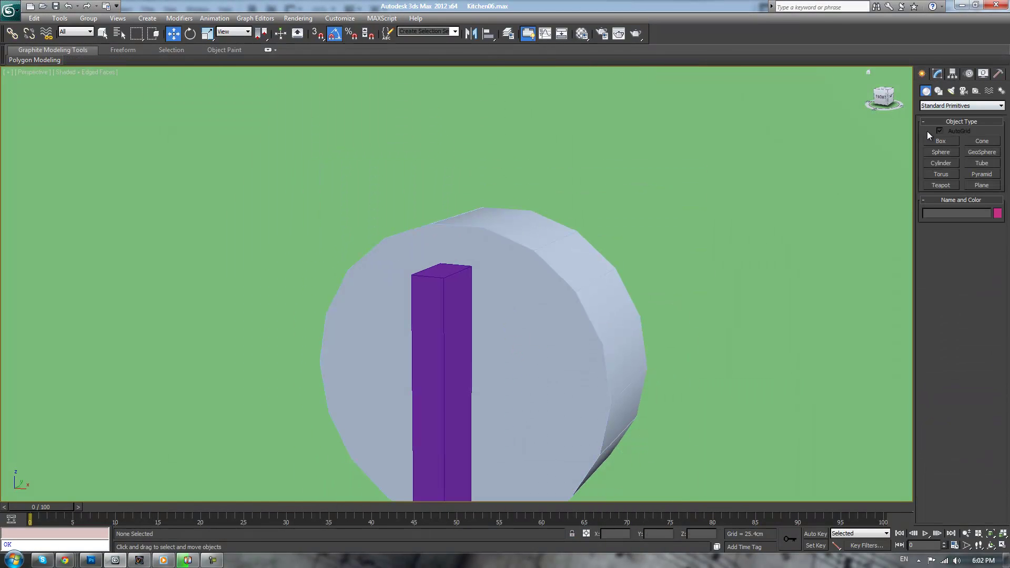
click(982, 164)
drag(486, 369, 493, 531)
click(553, 452)
right_click(1000, 319)
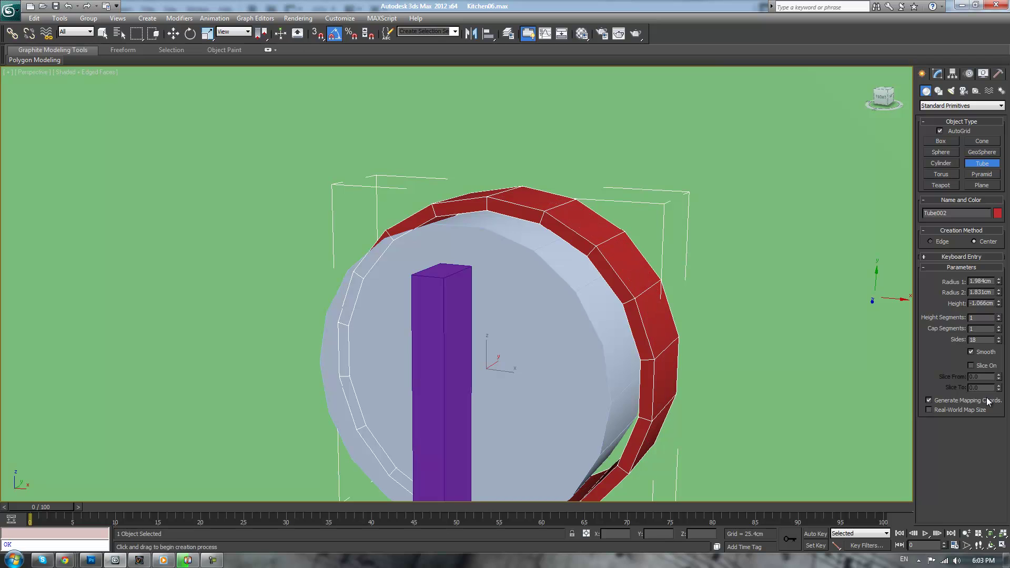
Set the new tube's sides to 24 and convert it to an editable poly
drag(988, 343, 776, 327)
text(4)
key(Return)
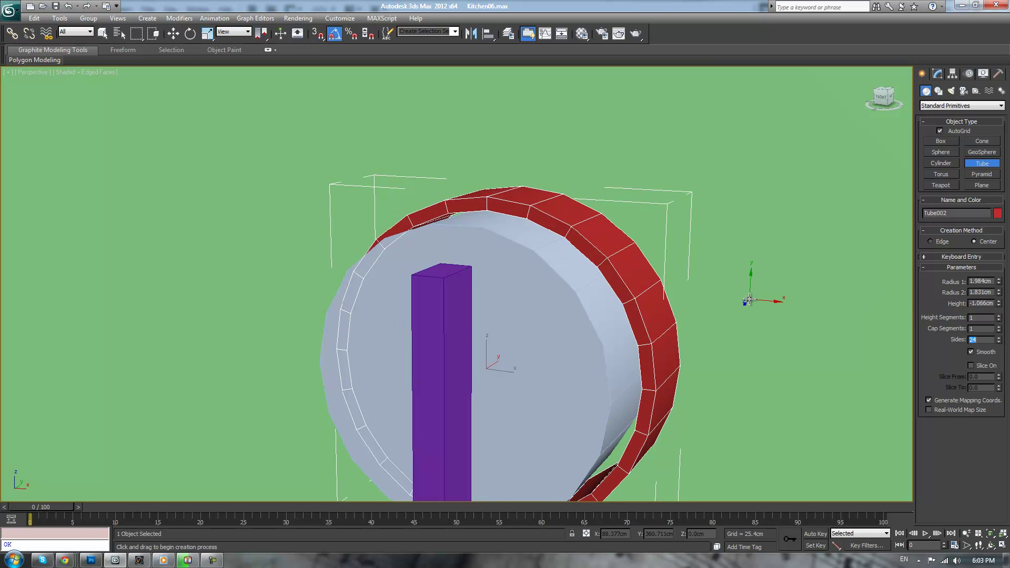
key(shift+e)
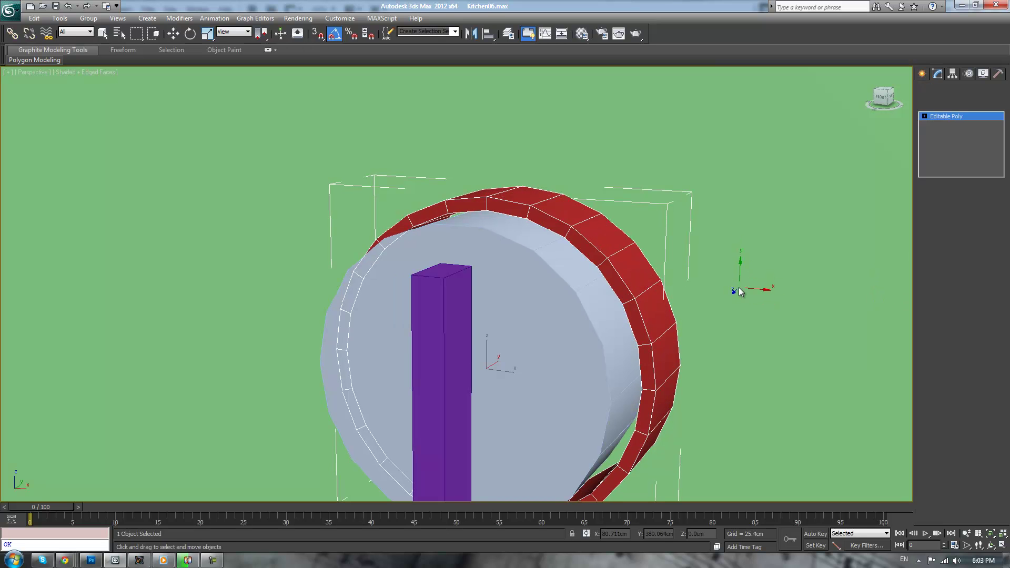
key(w)
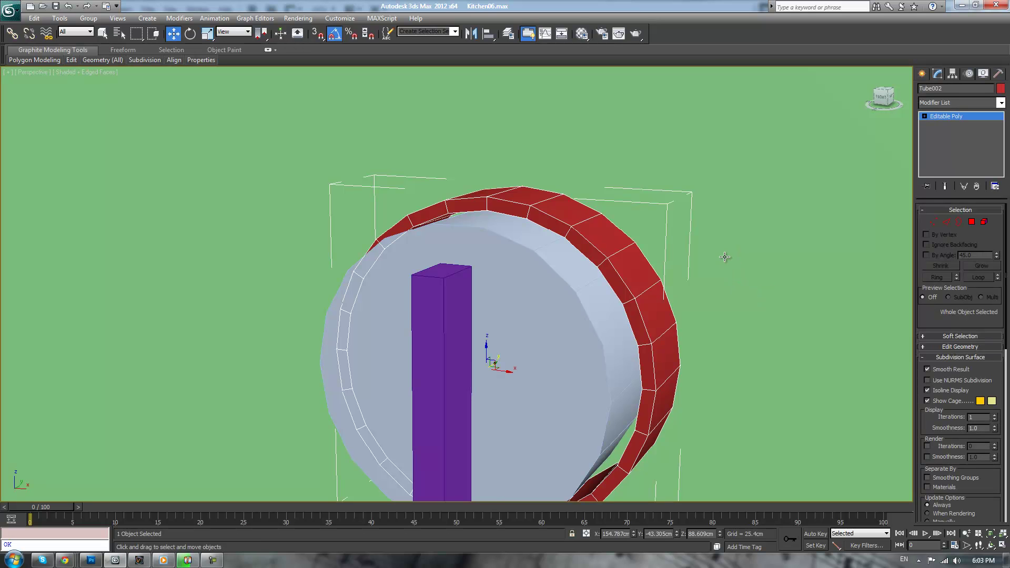
Align the red tube to the centre of the knob cylinder
click(490, 36)
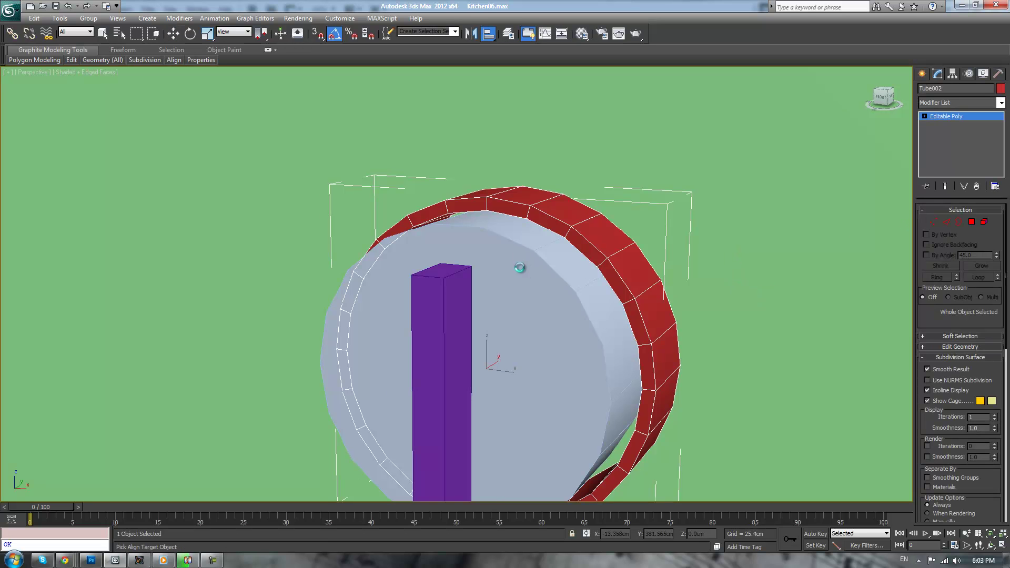
click(518, 266)
click(653, 429)
Select the knob cylinder and examine the knob's depth and size against the counter and grates from several angles
alt+middle_drag(654, 429, 697, 273)
mouse_move(747, 241)
alt+middle_down()
mouse_move(749, 318)
mouse_move(754, 240)
alt+middle_up()
click(755, 240)
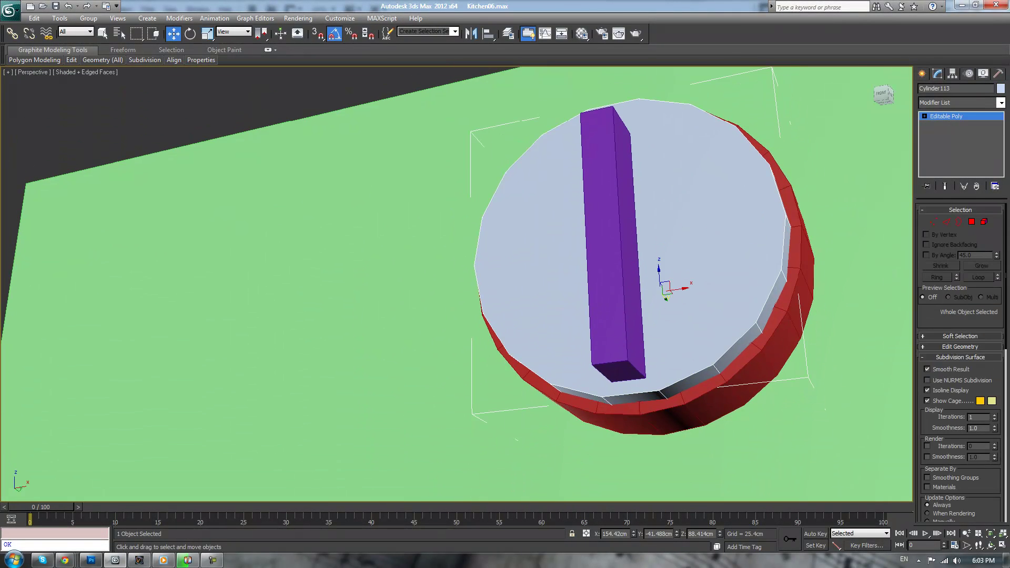
middle_drag(847, 238, 842, 258)
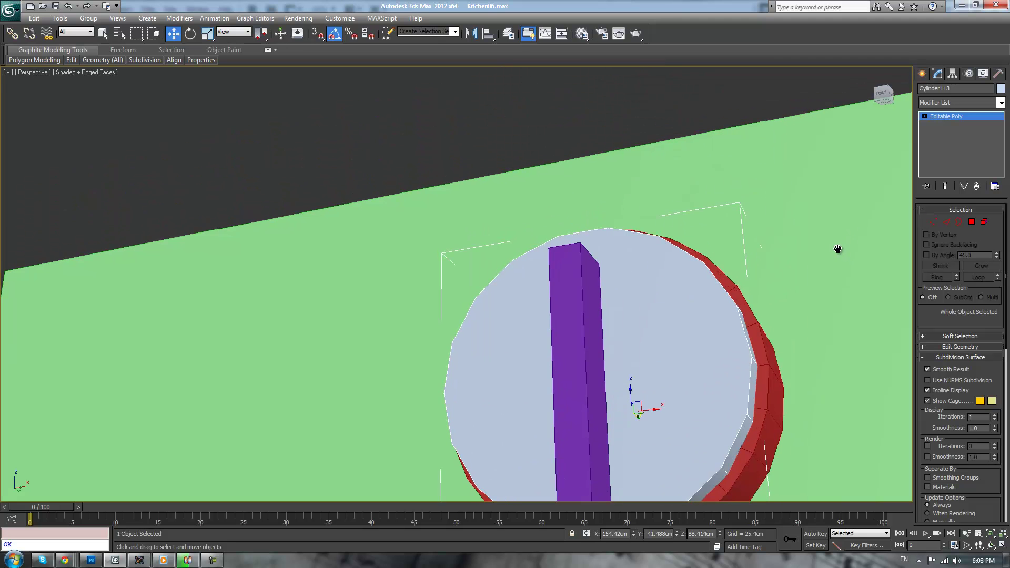
scroll(837, 245, down, 5)
scroll(623, 245, down, 6)
alt+middle_drag(623, 244, 711, 305)
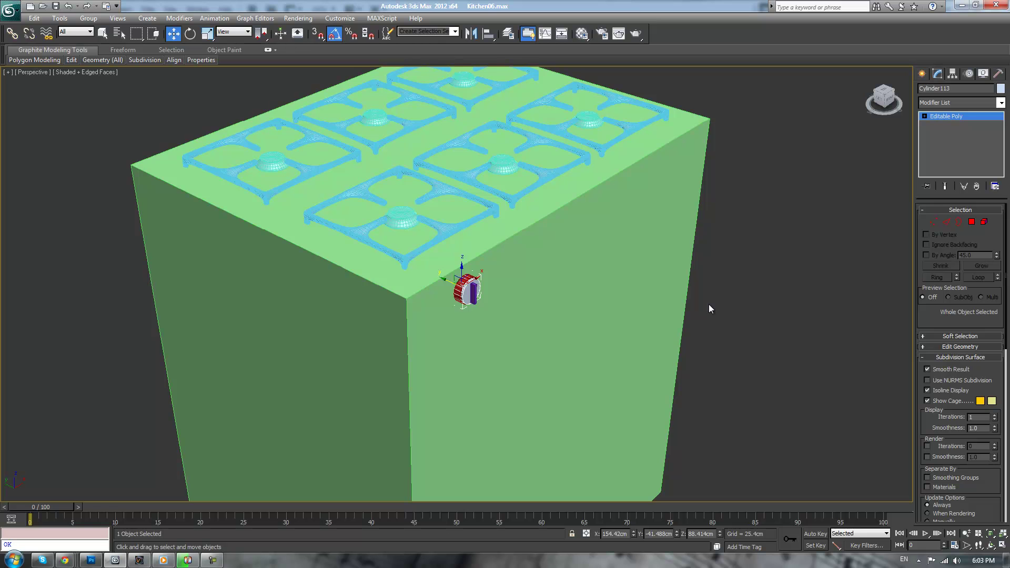
key(z)
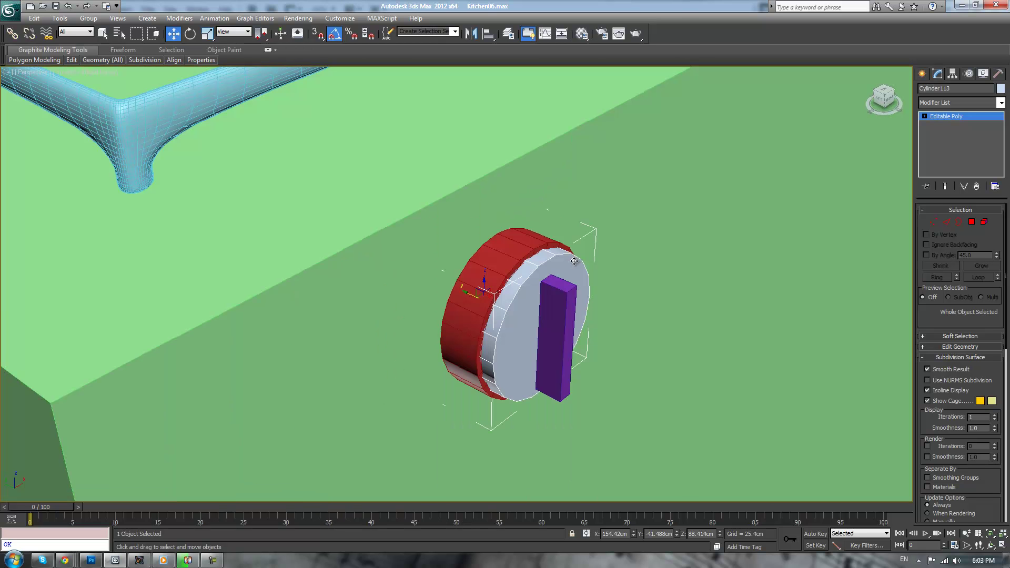
scroll(572, 259, down, 8)
mouse_move(573, 253)
alt+middle_down()
mouse_move(589, 221)
mouse_move(572, 265)
alt+middle_up()
scroll(572, 266, up, 4)
scroll(570, 280, down, 1)
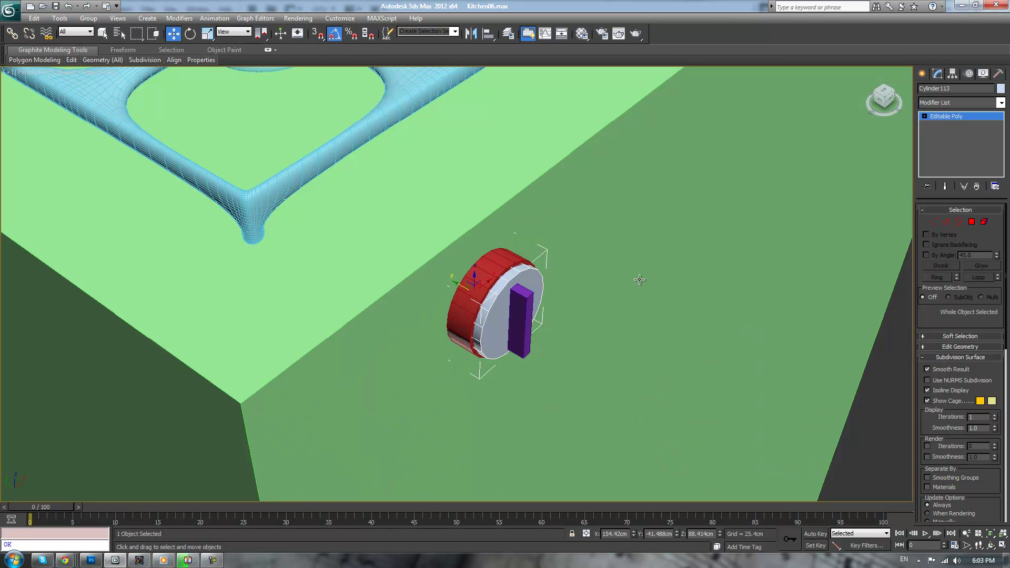
Select the cylinder's front cap, convert it to its rim edges, and chamfer them by 0.05 cm with extra segments
click(972, 223)
key(z)
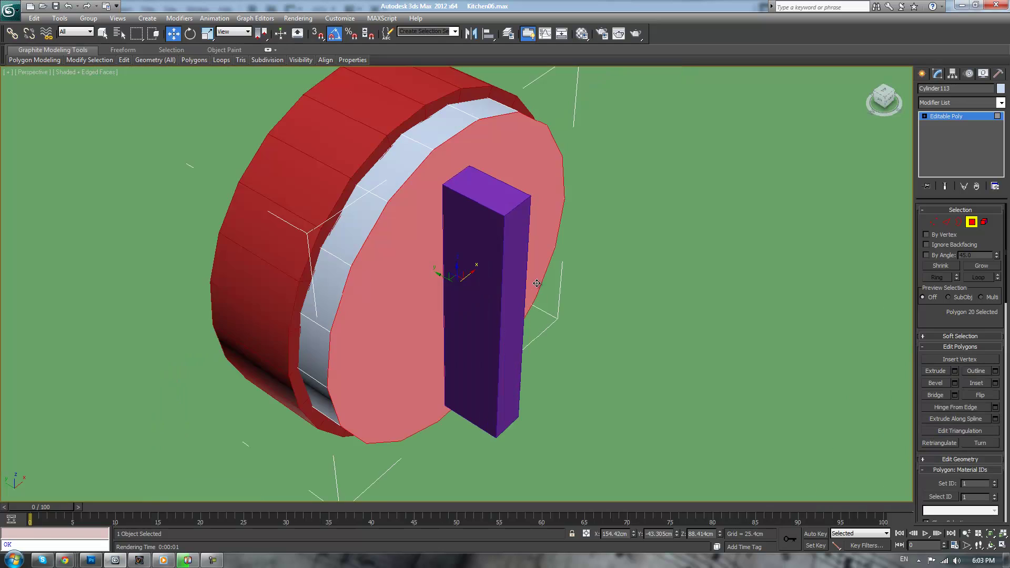
alt+middle_drag(561, 271, 551, 273)
ctrl+click(944, 225)
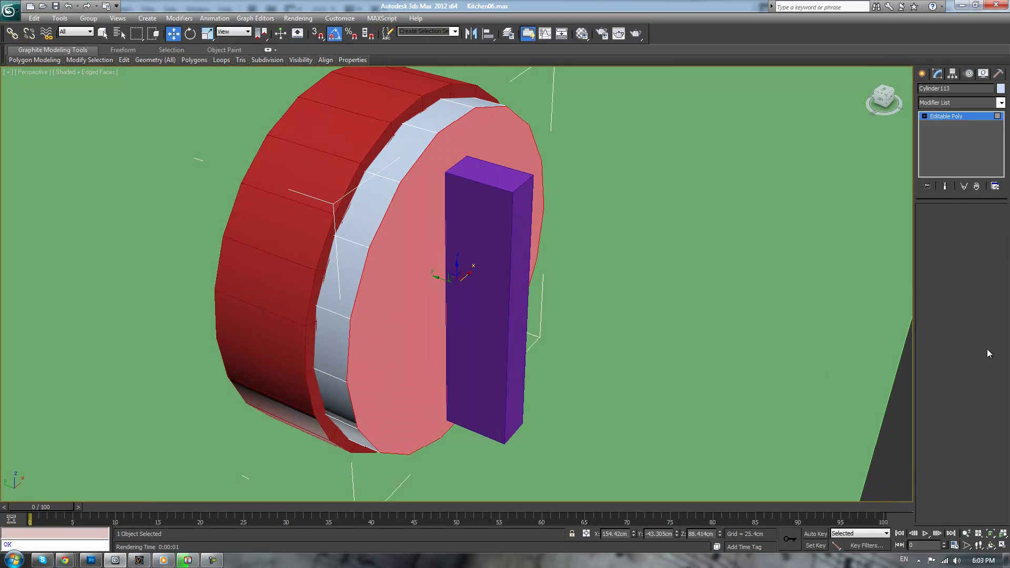
click(954, 397)
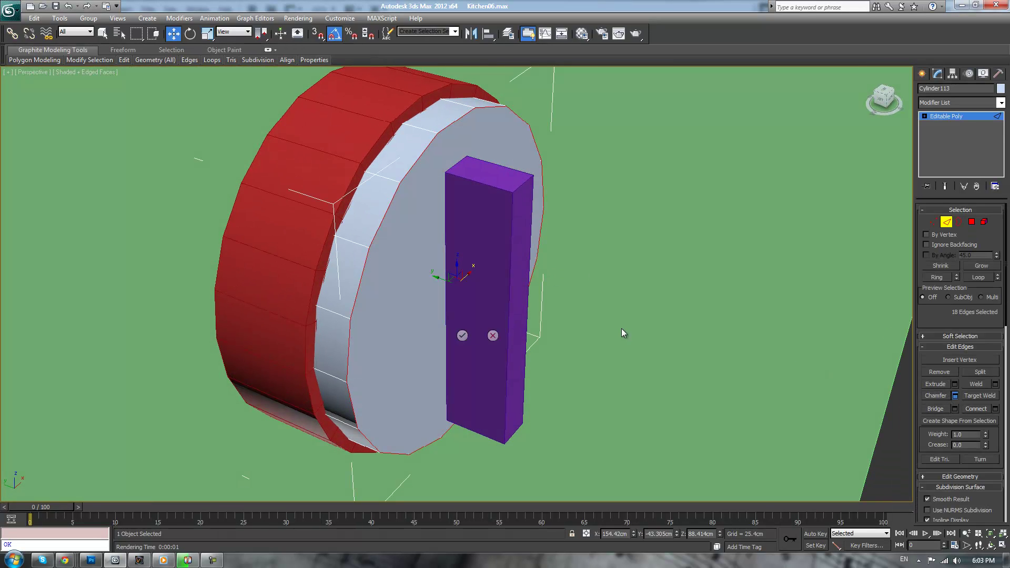
drag(463, 292, 450, 293)
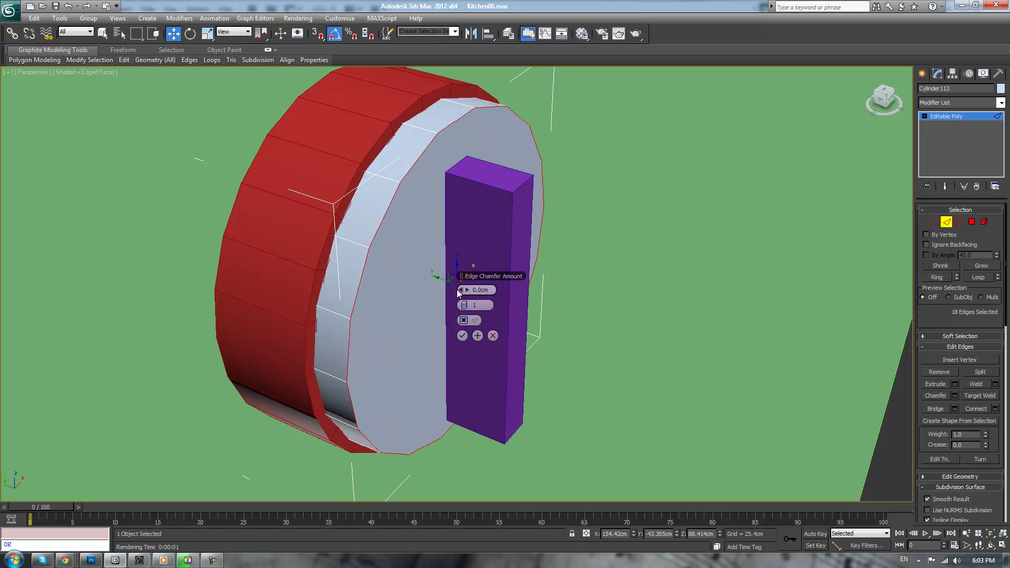
click(467, 290)
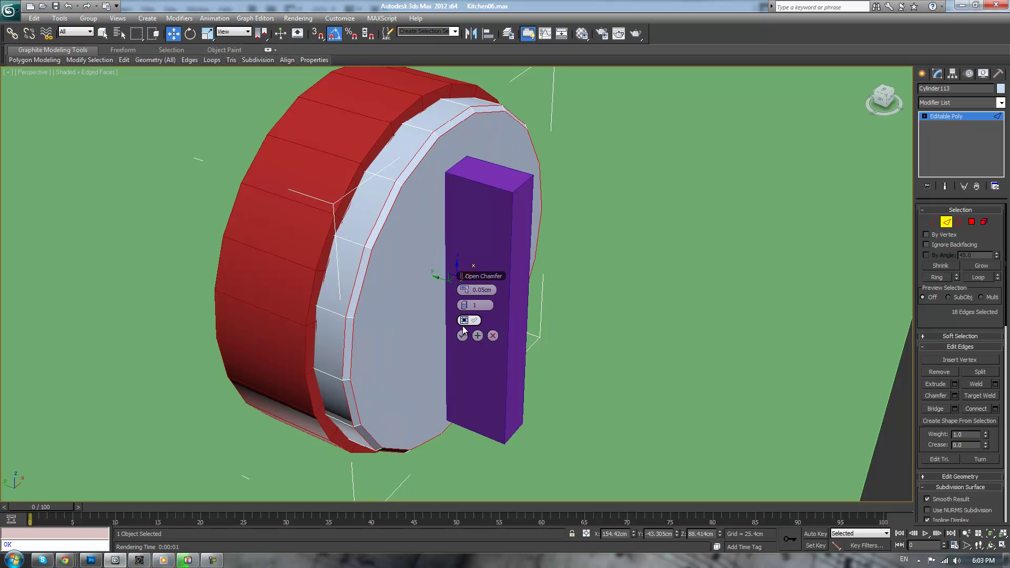
click(466, 304)
click(466, 304)
click(462, 336)
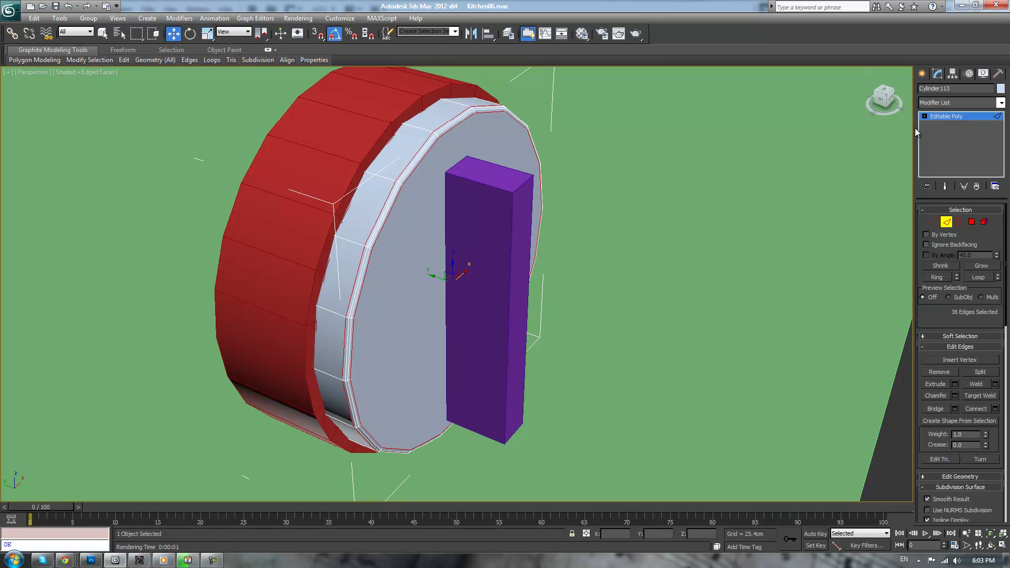
click(946, 117)
Select the red tube around the knob and isolate the ring of polygons on its front face
click(380, 116)
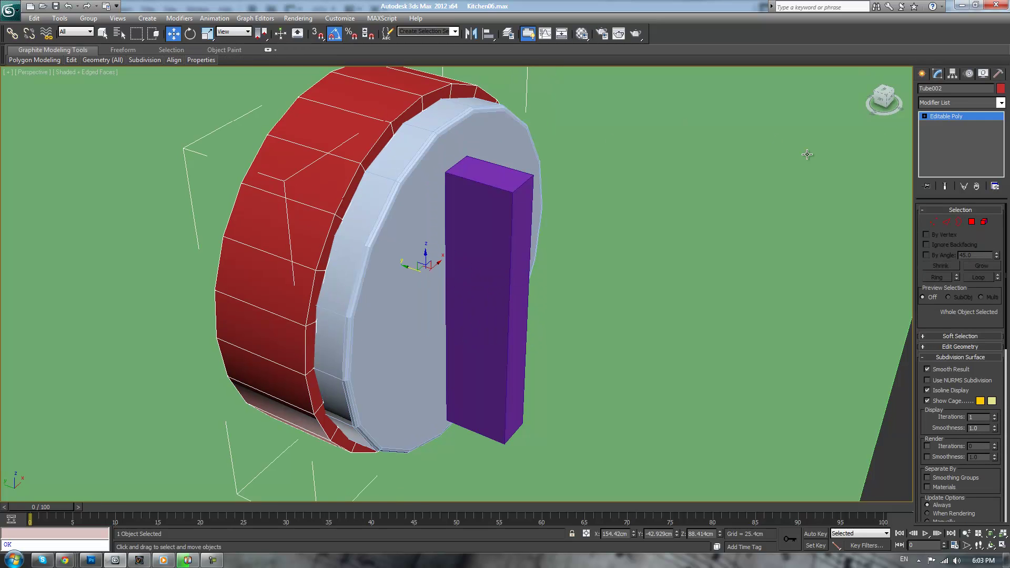
click(971, 223)
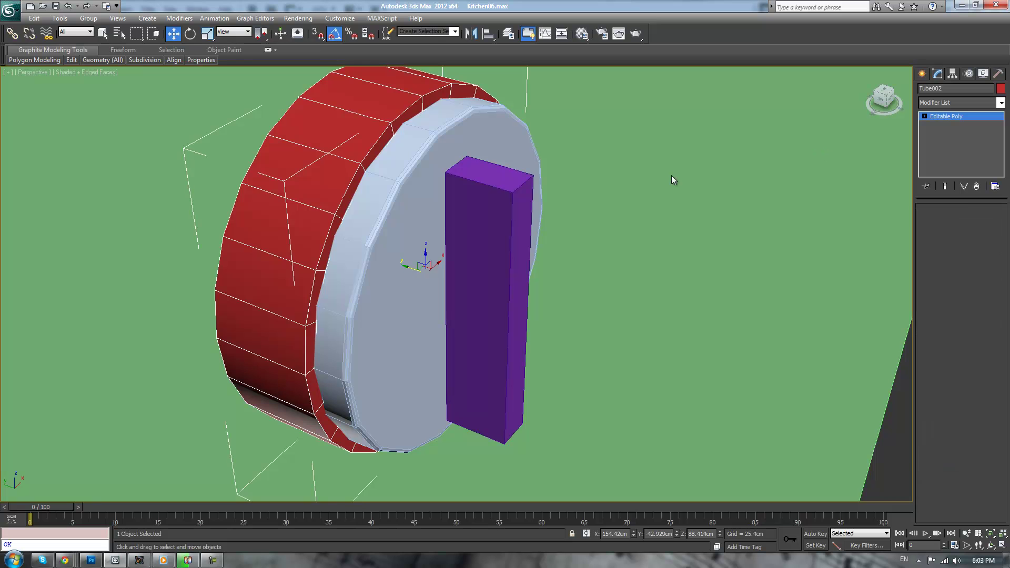
key(F3)
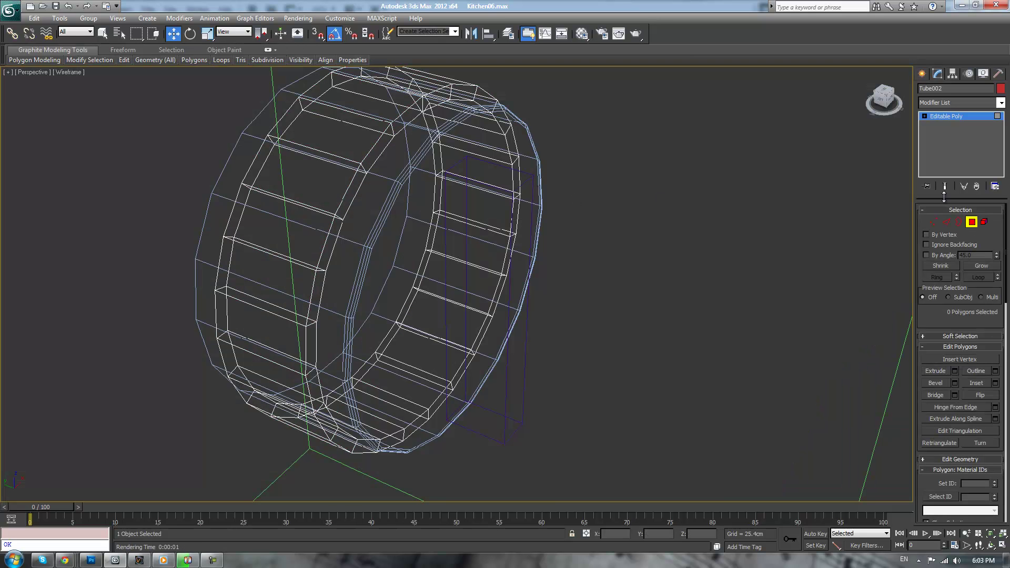
click(947, 222)
click(411, 120)
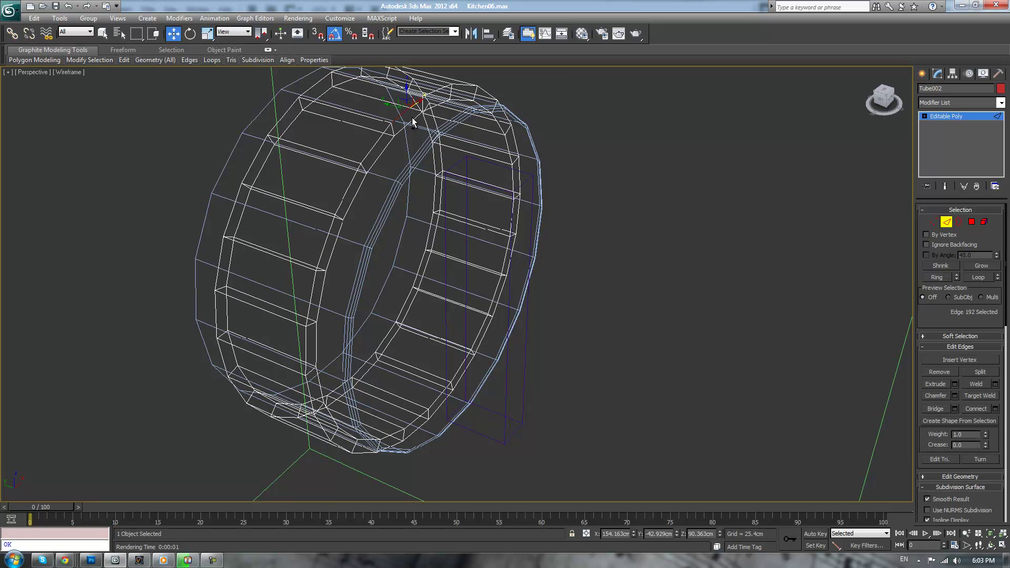
click(976, 279)
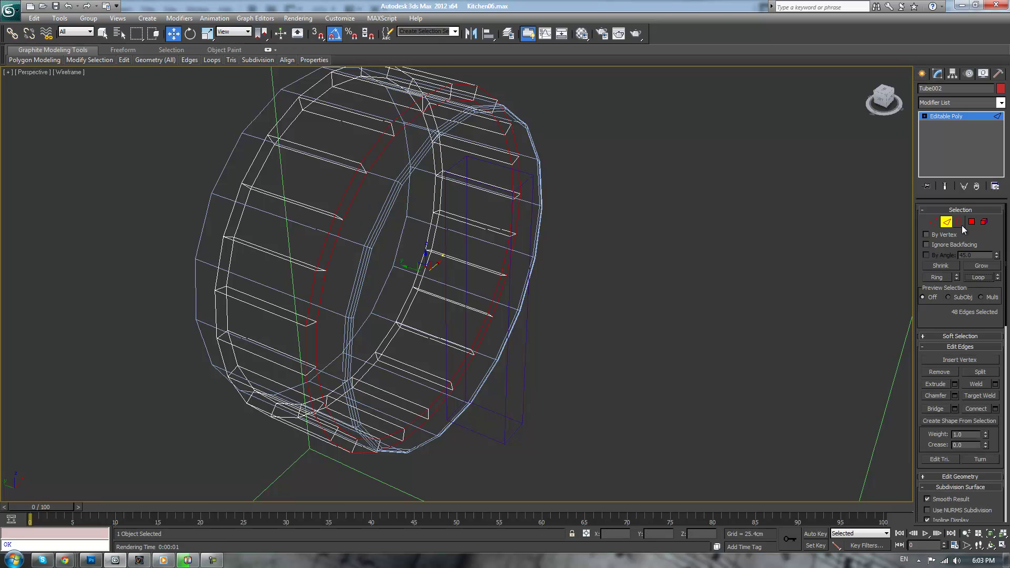
click(971, 223)
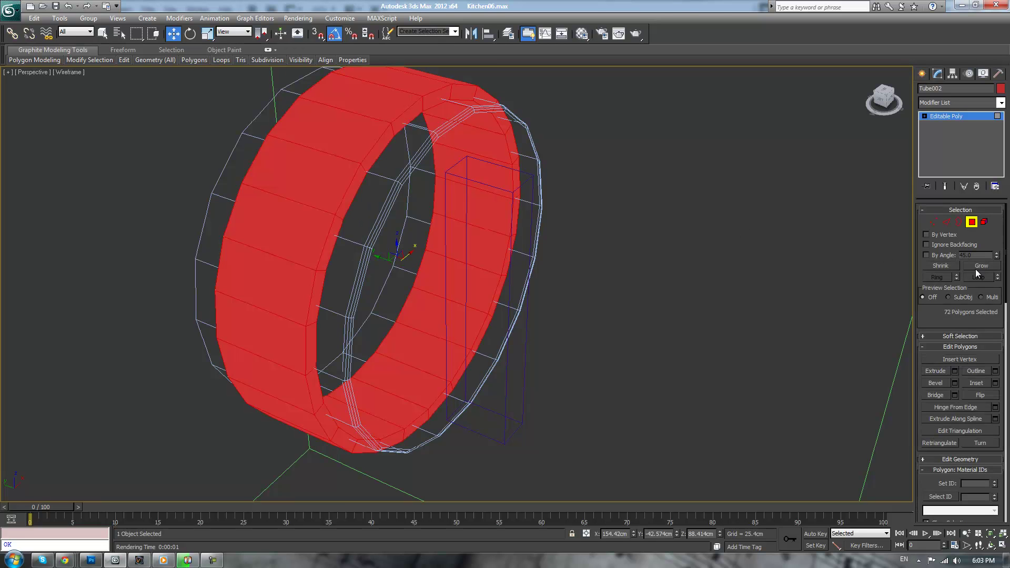
click(929, 266)
key(F3)
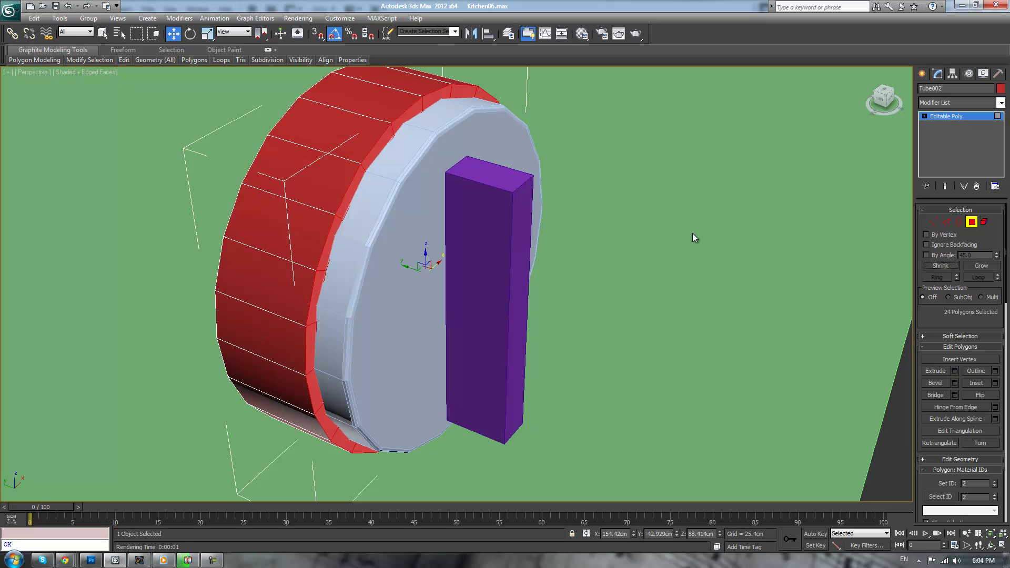
Select the outer edge loop of the tube's front rim and give it a small chamfer with extra segments
click(947, 222)
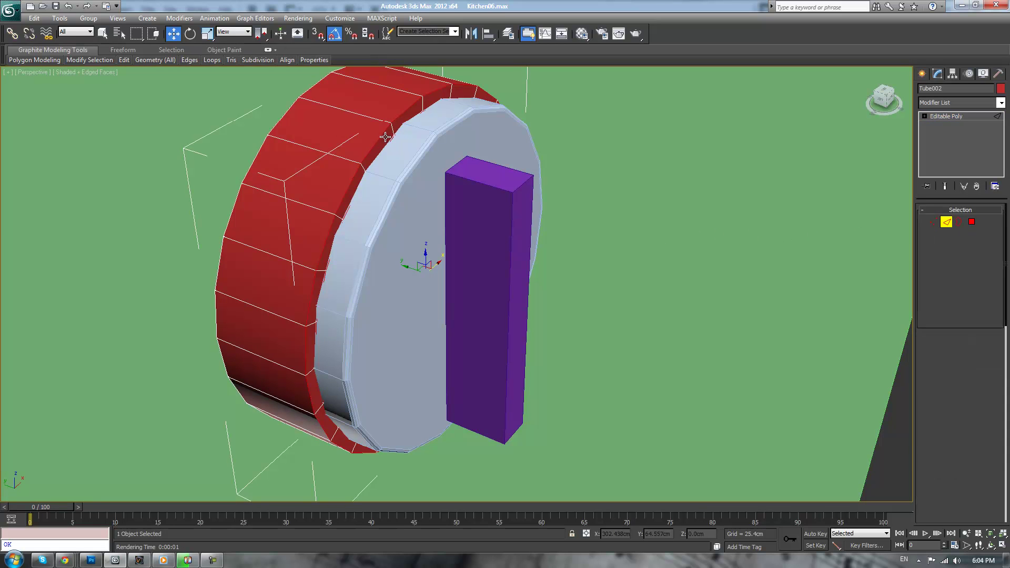
click(978, 278)
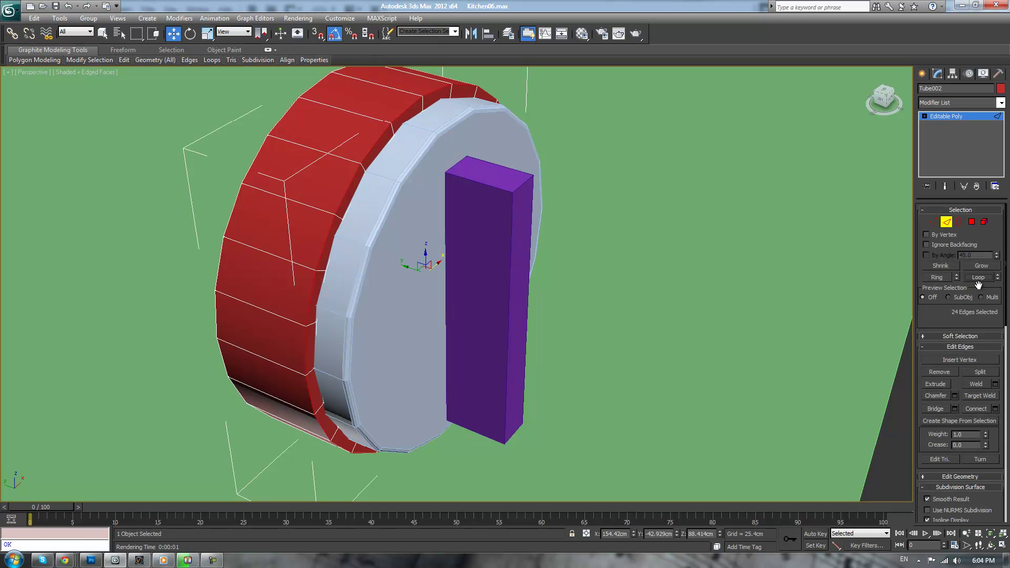
click(954, 395)
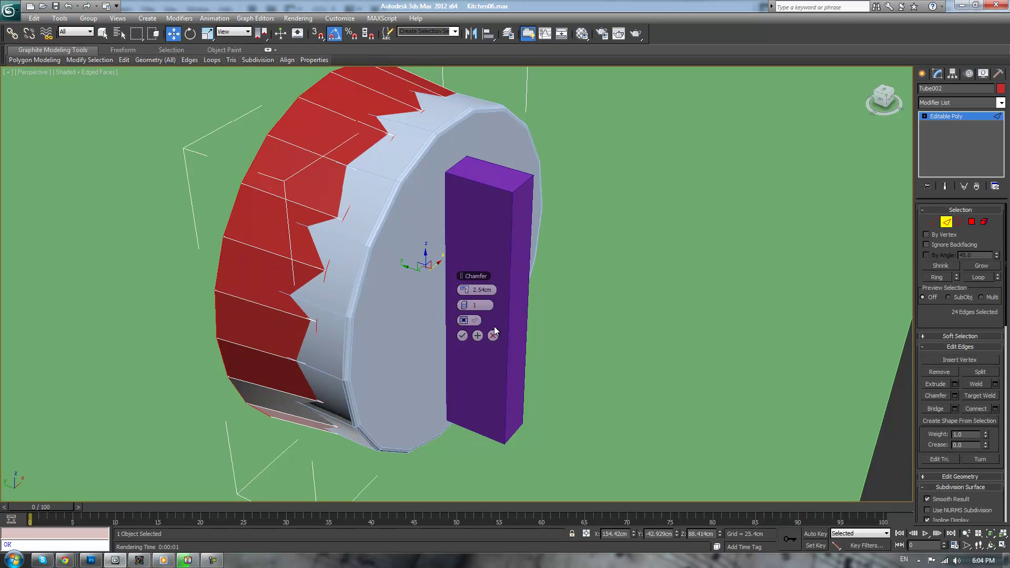
drag(462, 290, 466, 293)
click(461, 291)
click(468, 305)
click(468, 305)
click(463, 336)
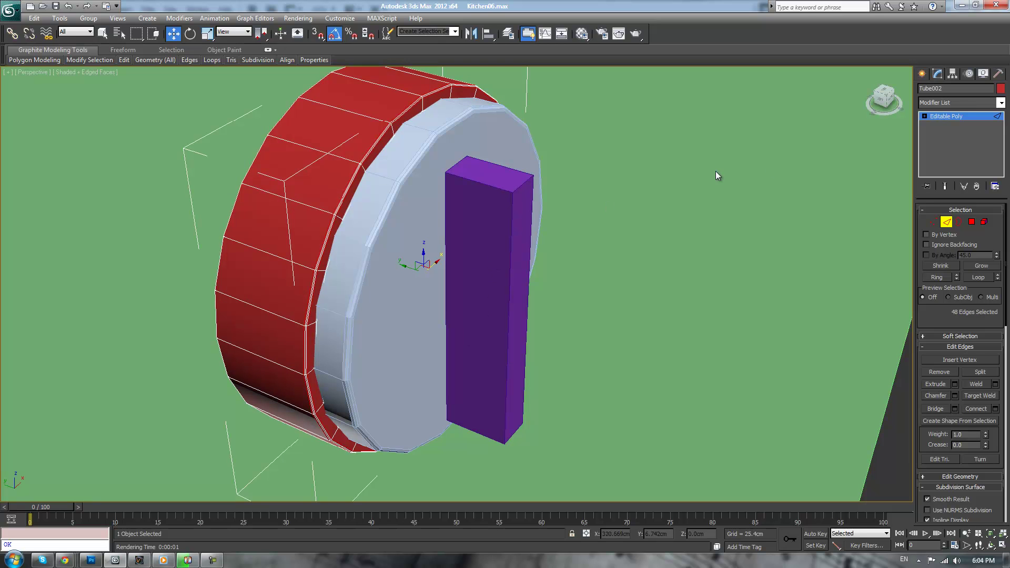
Select the purple handle box and centre its pivot on the object
click(944, 117)
click(476, 252)
scroll(545, 285, down, 4)
alt+middle_drag(582, 293, 521, 277)
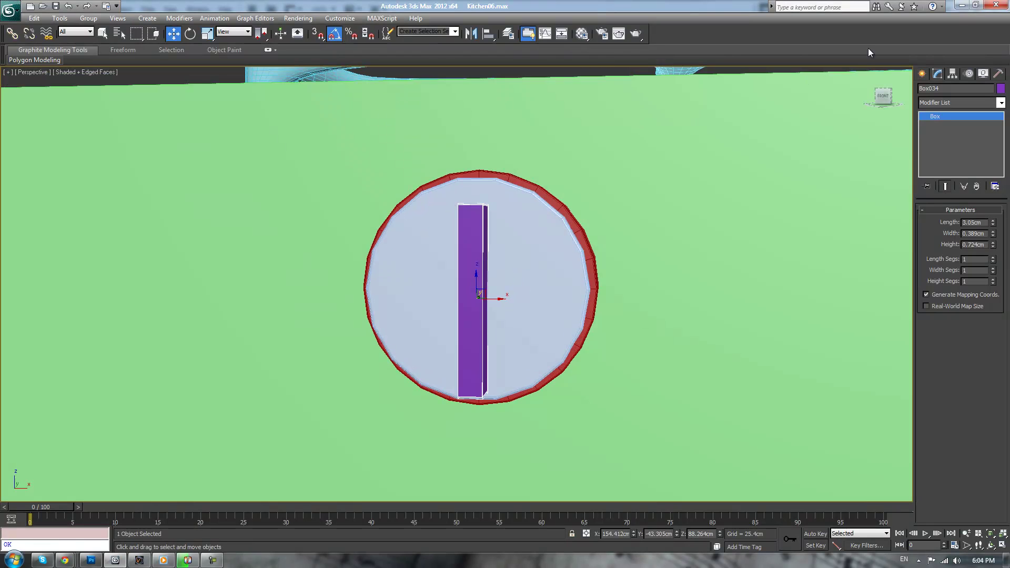
click(953, 74)
click(948, 142)
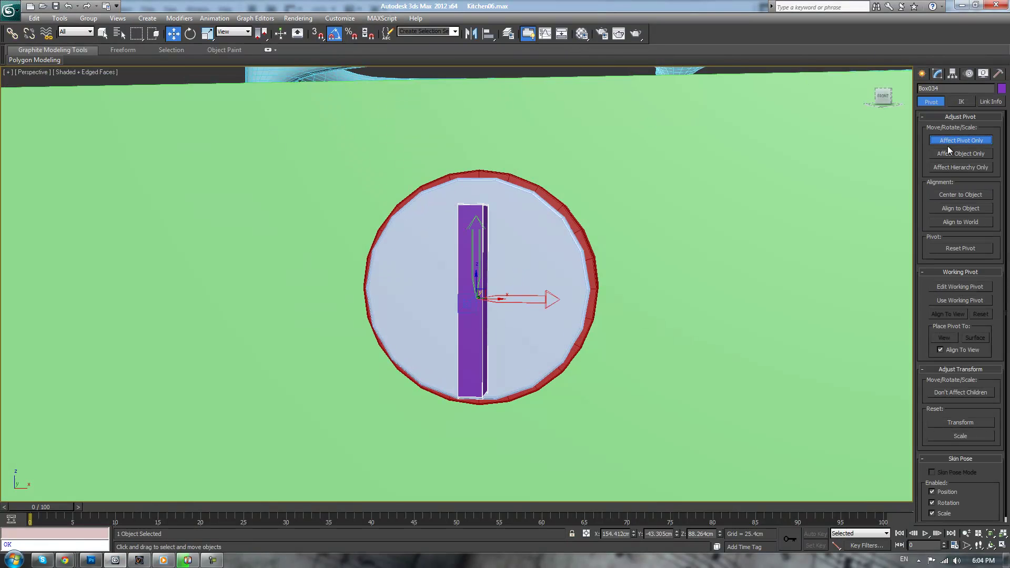
click(951, 195)
click(953, 143)
Align the purple box centre to centre with the knob cylinder on the X and Z positions only
click(488, 33)
click(537, 220)
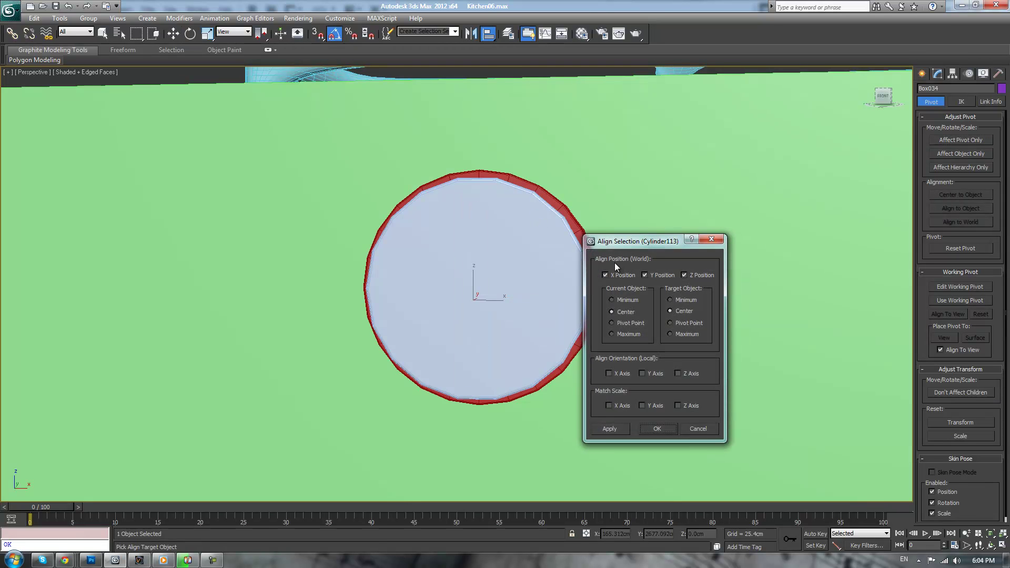
click(645, 275)
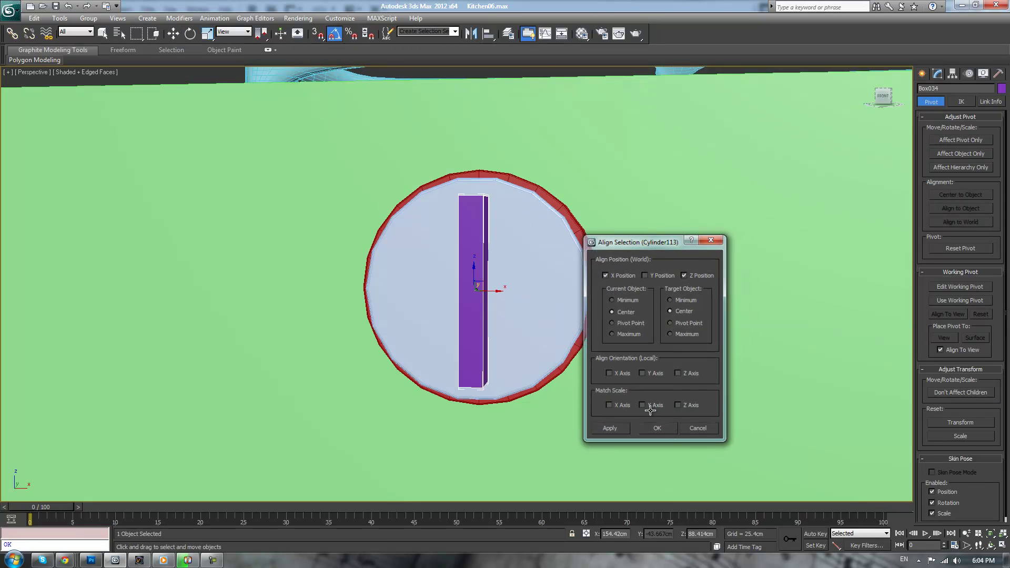
click(657, 429)
Move the purple box along Y closer into the knob's front face, to about Y -43.503 cm
alt+middle_drag(528, 307, 581, 282)
scroll(581, 282, up, 2)
drag(460, 311, 450, 306)
alt+middle_drag(543, 309, 504, 295)
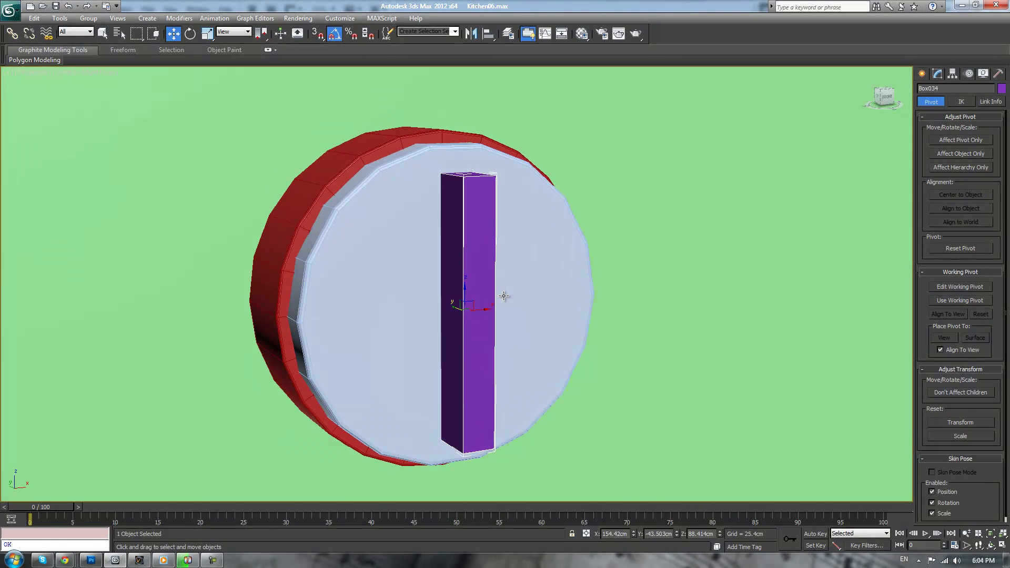
Convert the purple box to an editable poly and connect its four long vertical edges with two segments
click(938, 73)
click(946, 222)
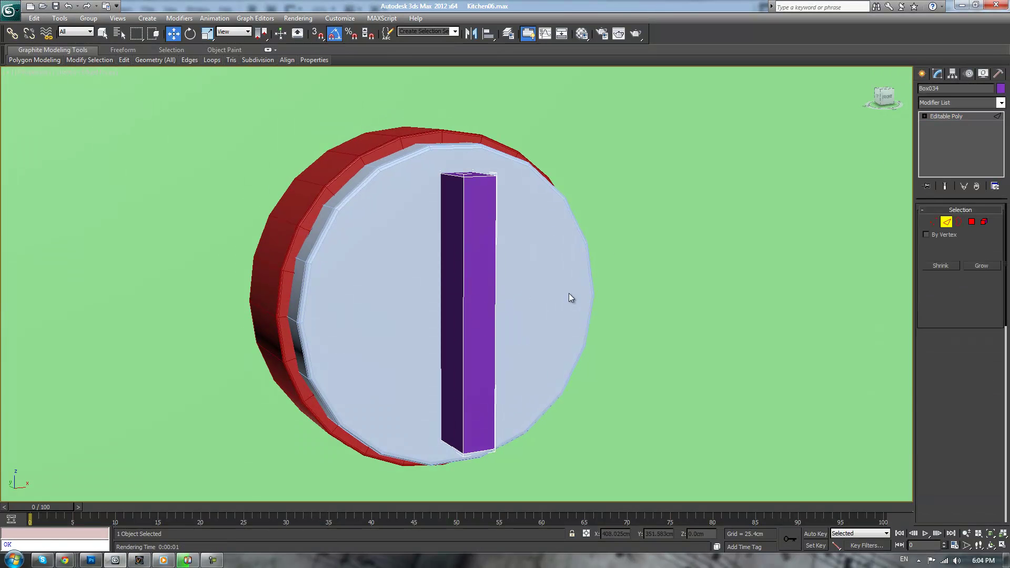
click(995, 409)
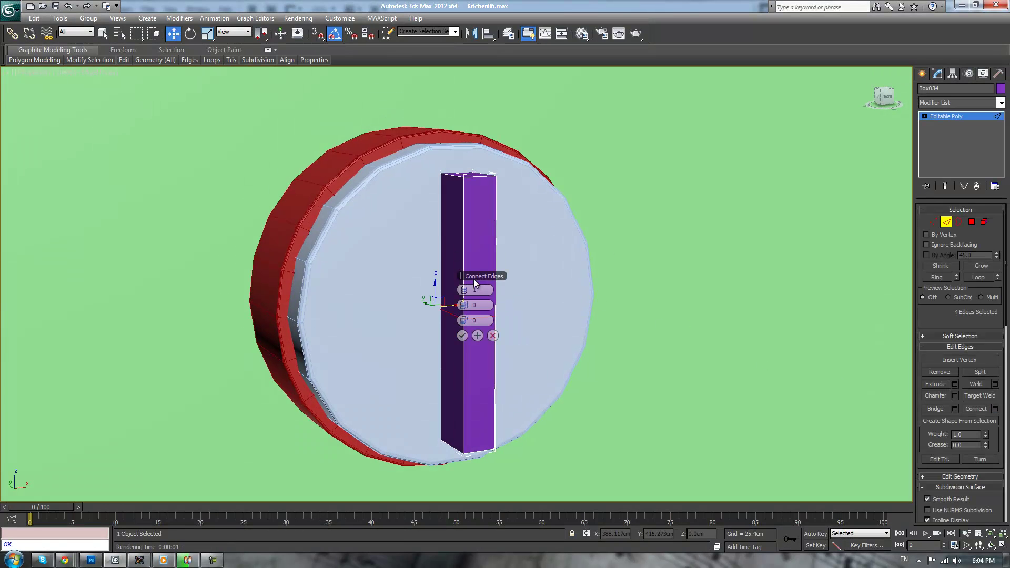
click(462, 335)
Select the middle polygons on both sides of the purple box and extrude them slightly outward
click(972, 222)
click(443, 298)
alt+middle_drag(443, 298, 526, 293)
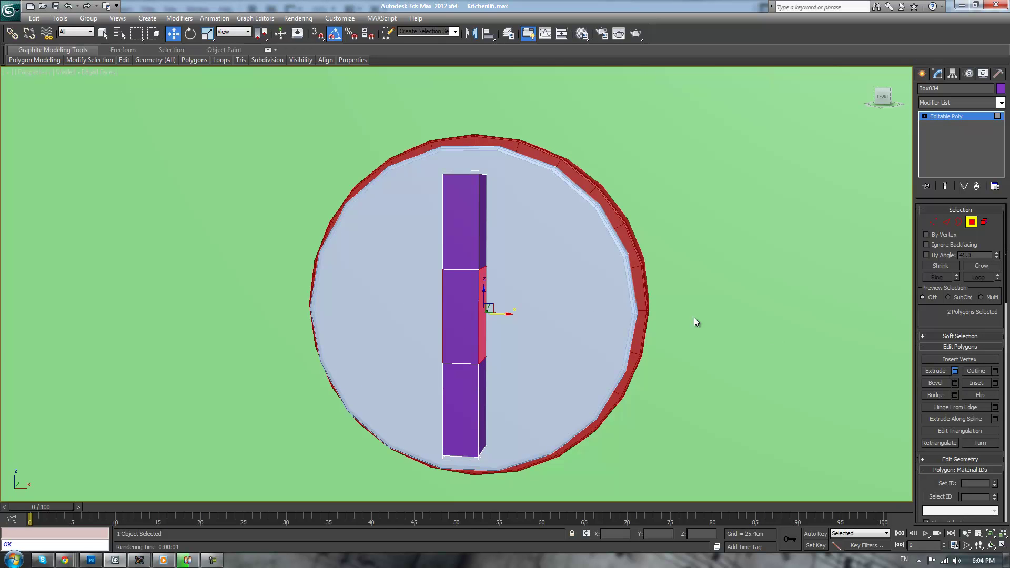
mouse_move(465, 305)
mouse_down()
mouse_move(356, 319)
mouse_move(429, 300)
mouse_move(470, 309)
mouse_up()
click(462, 320)
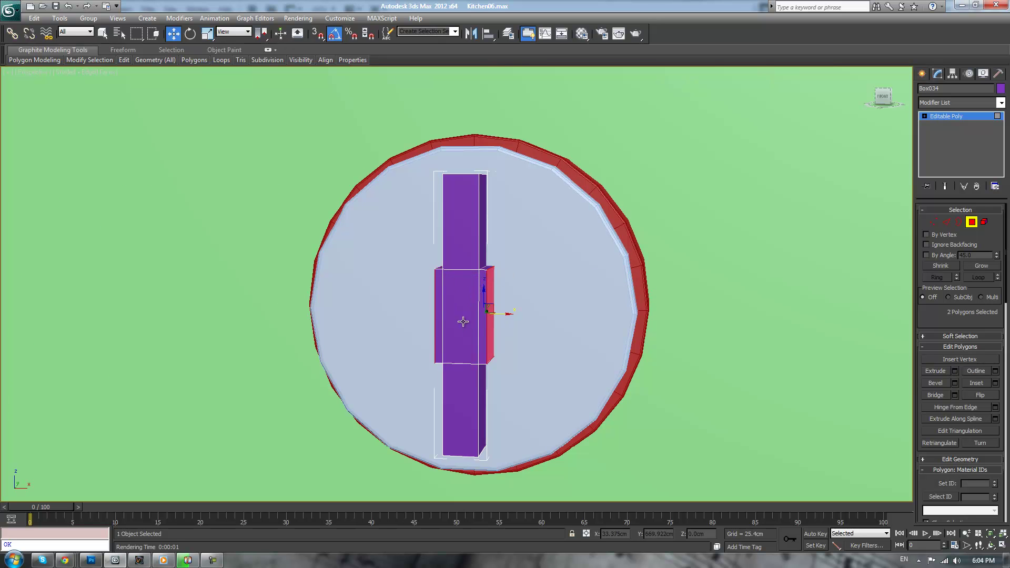
Leave polygon editing and move the whole purple handle slightly further along Y into the knob face
alt+middle_drag(639, 252, 576, 278)
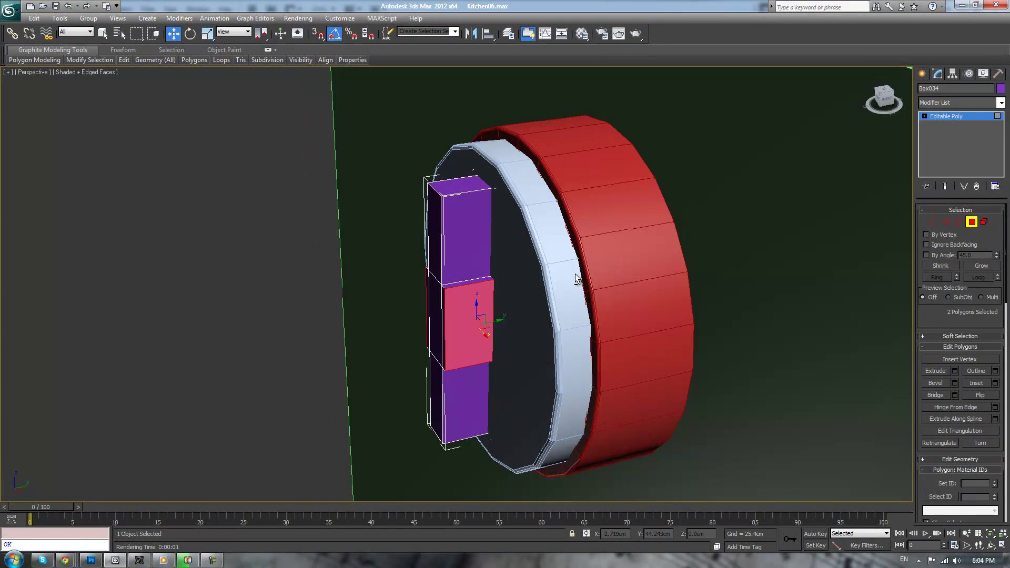
click(933, 223)
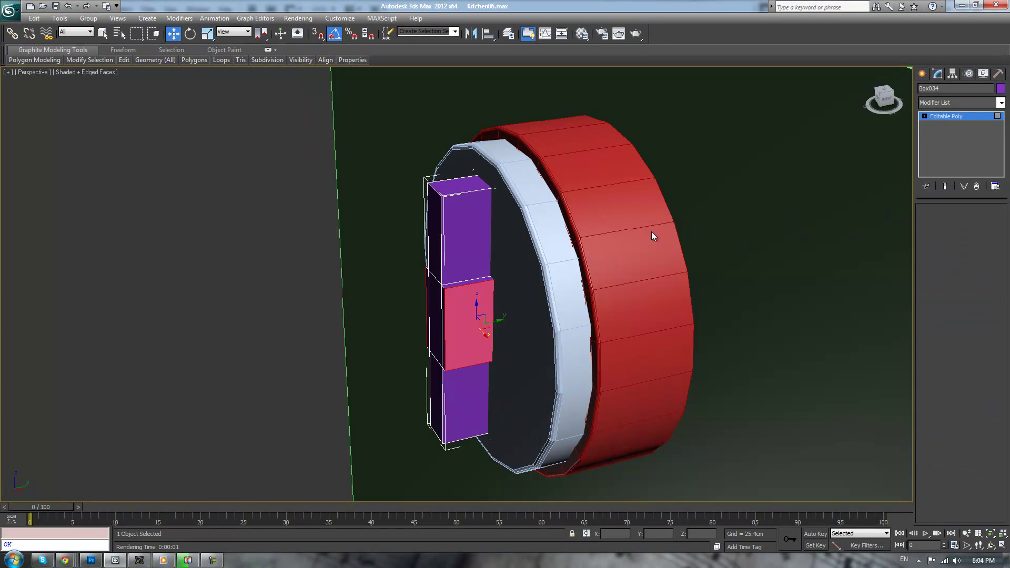
click(959, 116)
mouse_move(475, 297)
mouse_down()
mouse_move(503, 304)
mouse_move(491, 303)
mouse_up()
mouse_move(525, 275)
alt+middle_down()
mouse_move(566, 251)
mouse_move(550, 241)
mouse_move(540, 266)
alt+middle_up()
Select the ring of twelve front-to-back corner edges of the purple handle and chamfer them by 0.025 cm
click(947, 223)
click(474, 179)
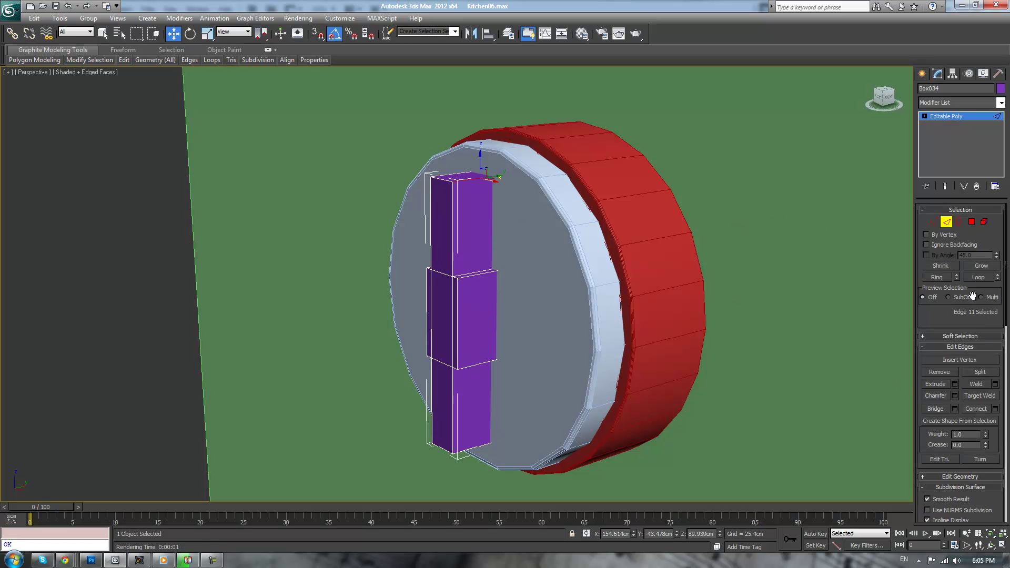
click(937, 277)
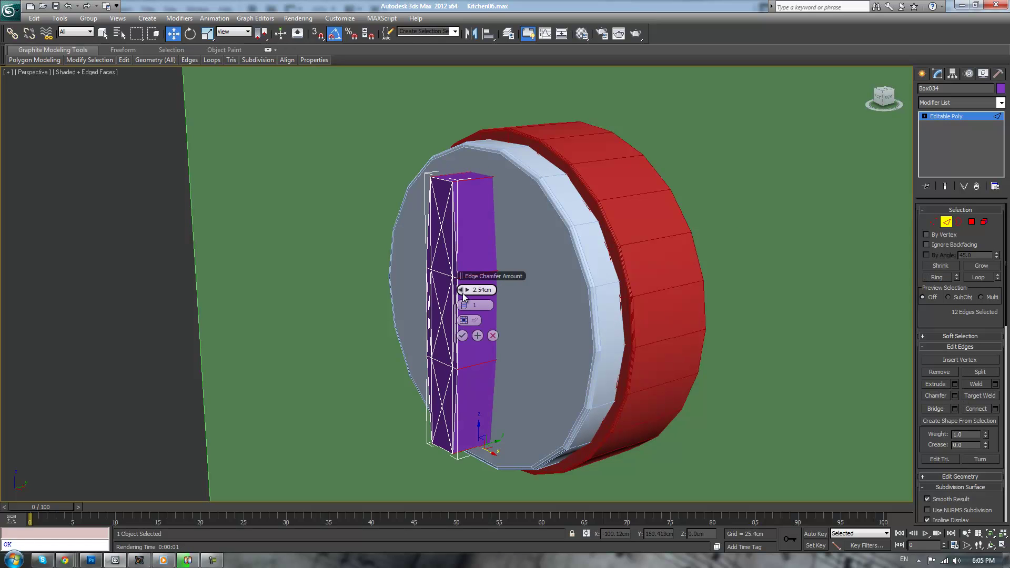
drag(462, 291, 448, 292)
click(468, 291)
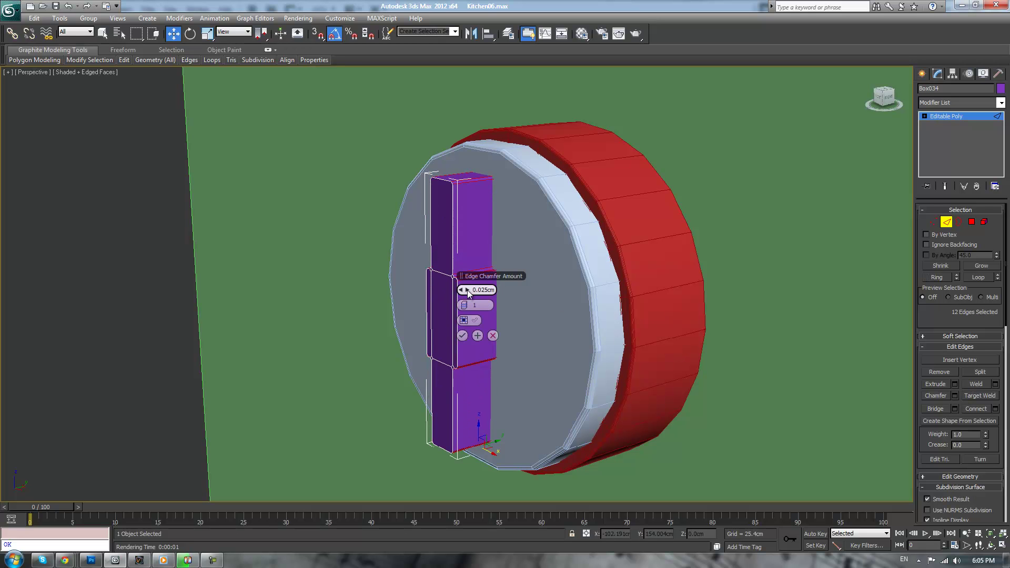
click(462, 335)
Try to select the edge loop around the purple handle's front face
alt+middle_drag(462, 336, 624, 291)
scroll(623, 291, up, 3)
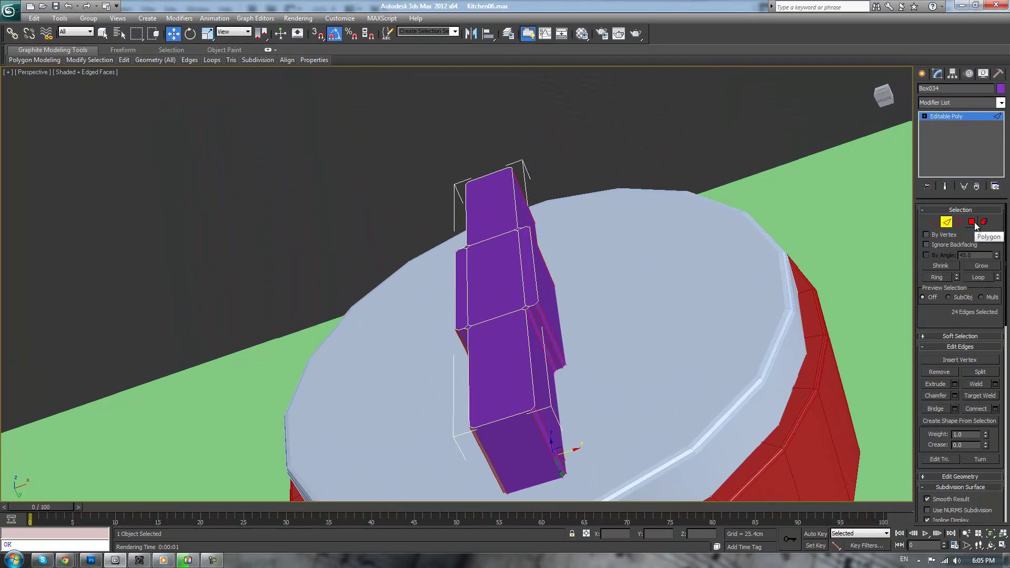
click(535, 270)
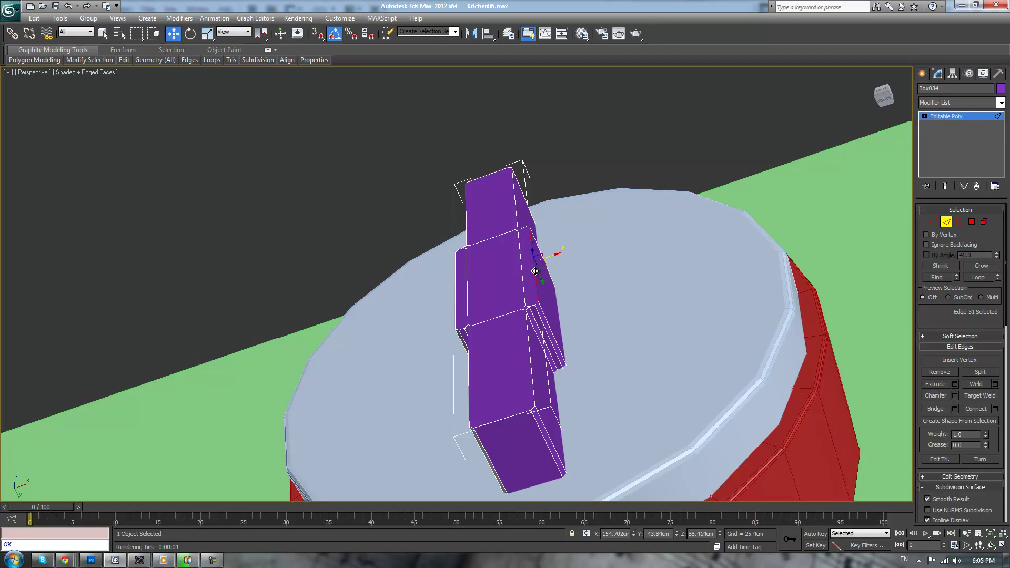
click(979, 277)
alt+middle_drag(646, 314, 604, 322)
Select all nine front-facing polygons of the purple handle, including the small corner faces left by the chamfer
click(972, 222)
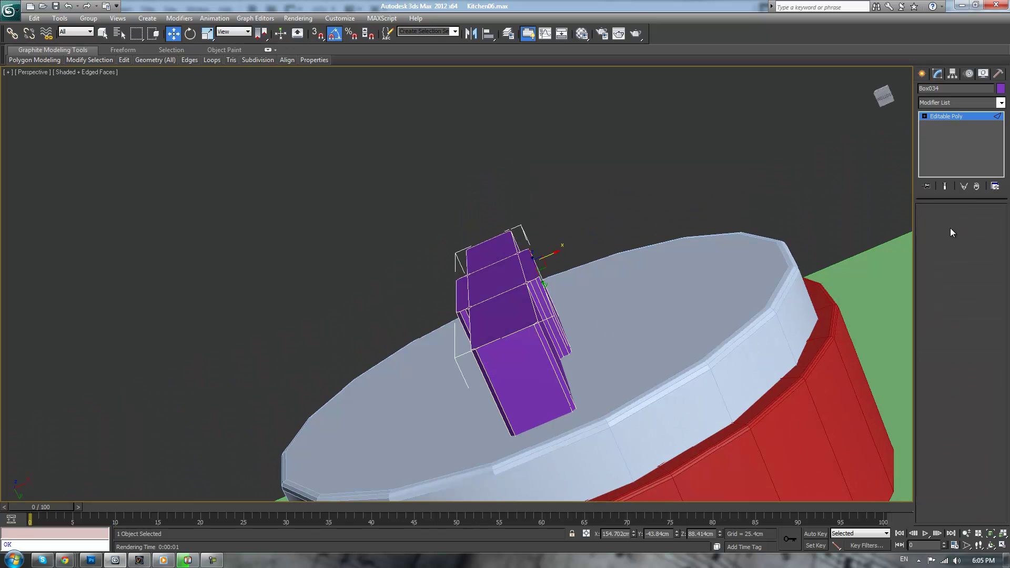
click(497, 277)
alt+middle_drag(555, 279, 579, 317)
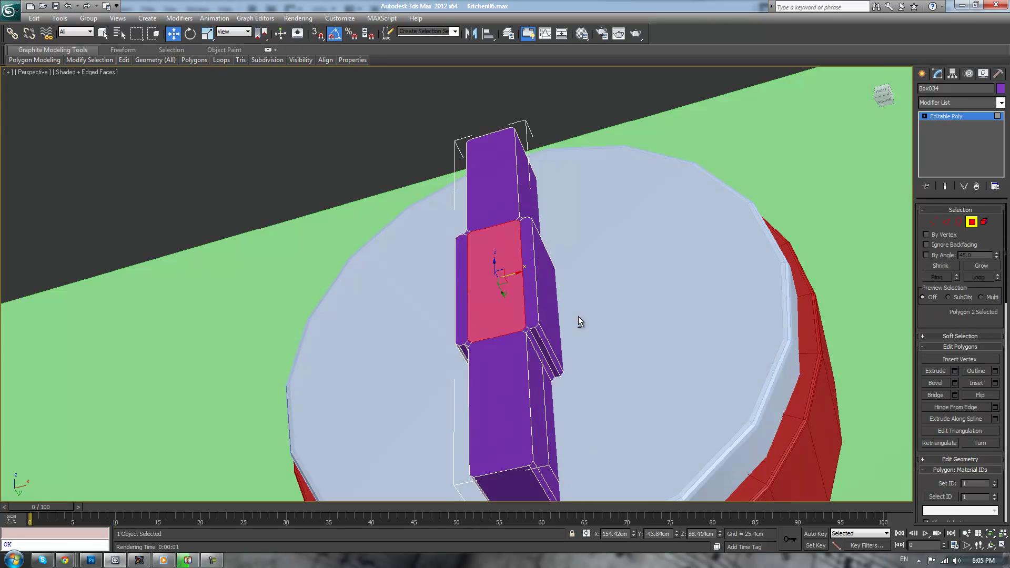
ctrl+click(531, 287)
ctrl+click(510, 378)
ctrl+click(461, 289)
ctrl+click(491, 207)
key(q)
alt+middle_drag(490, 207, 554, 351)
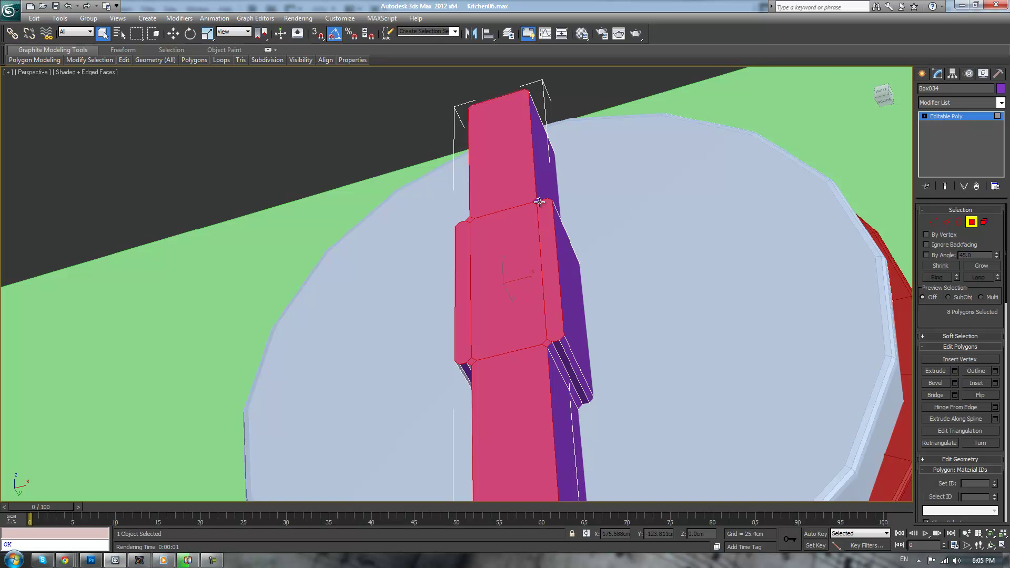
alt+middle_drag(613, 227, 760, 277)
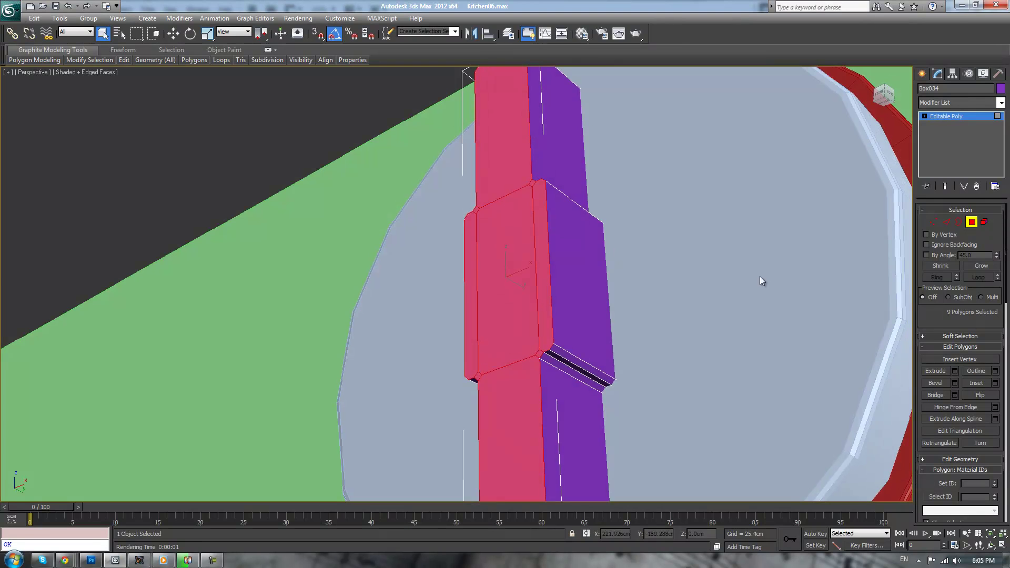
Extrude the handle's selected front polygons by 0.012 cm and scale them slightly to shape a bevelled front edge
click(955, 371)
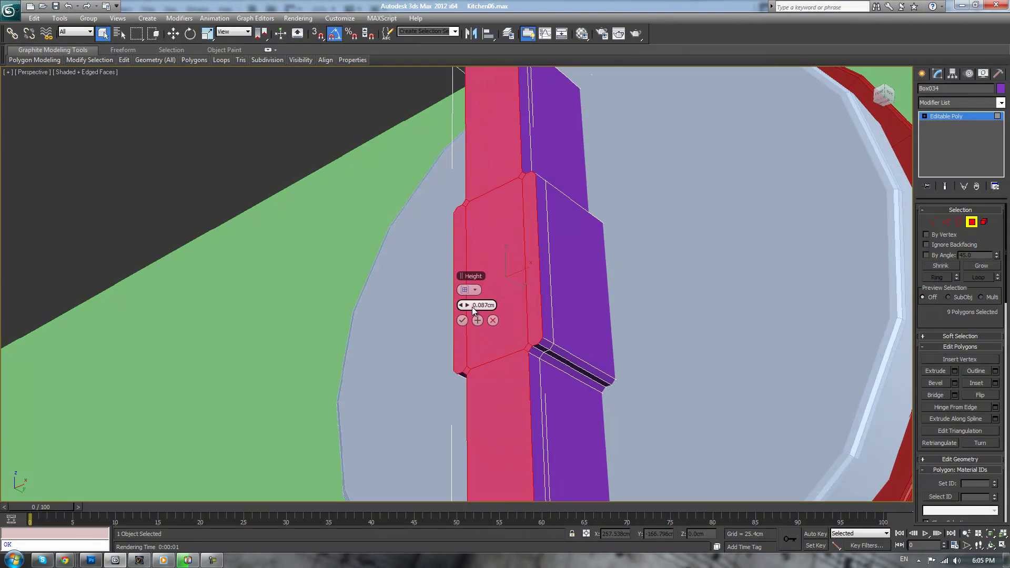
drag(461, 304, 461, 309)
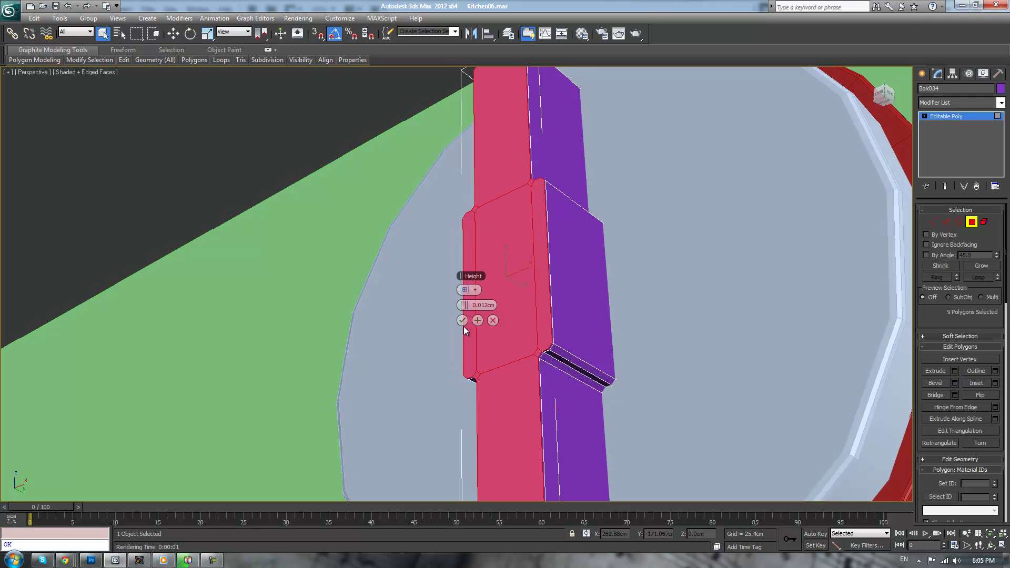
click(462, 323)
click(207, 35)
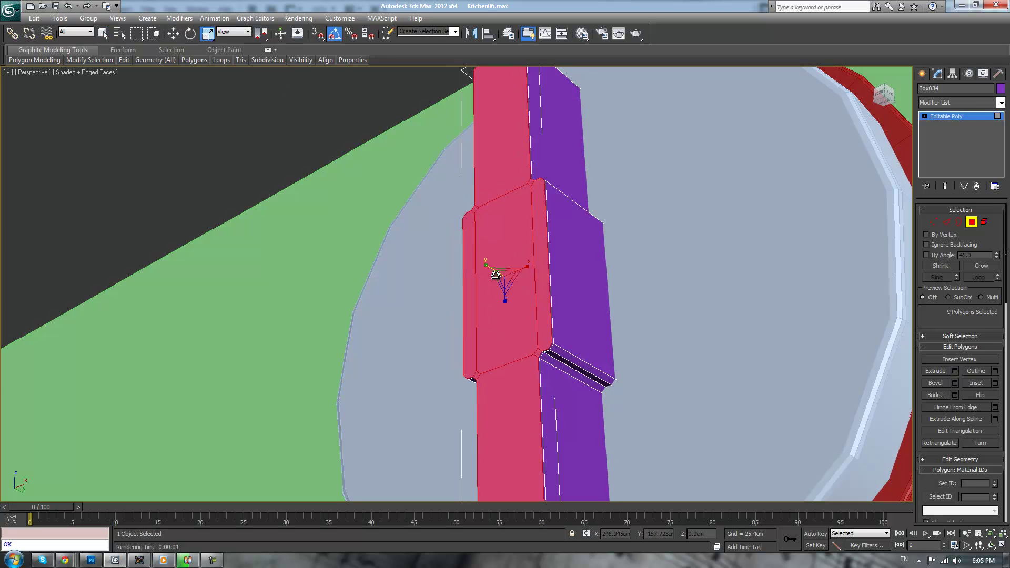
drag(504, 277, 503, 278)
alt+middle_drag(604, 346, 636, 214)
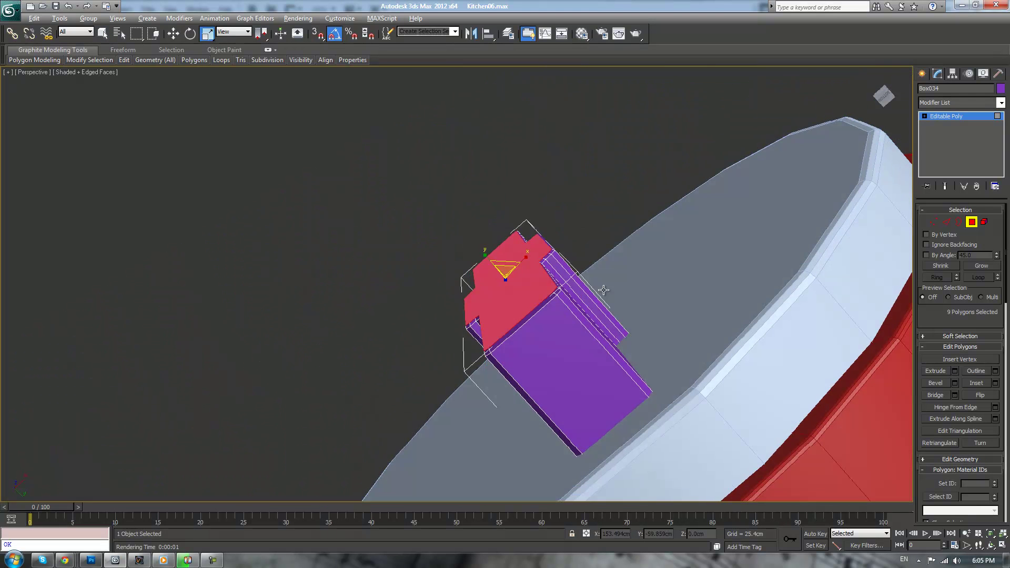
Group the finished knob's three parts: purple handle, light disc and red ring
click(637, 214)
click(624, 161)
alt+middle_drag(623, 161, 607, 273)
scroll(605, 273, down, 8)
key(z)
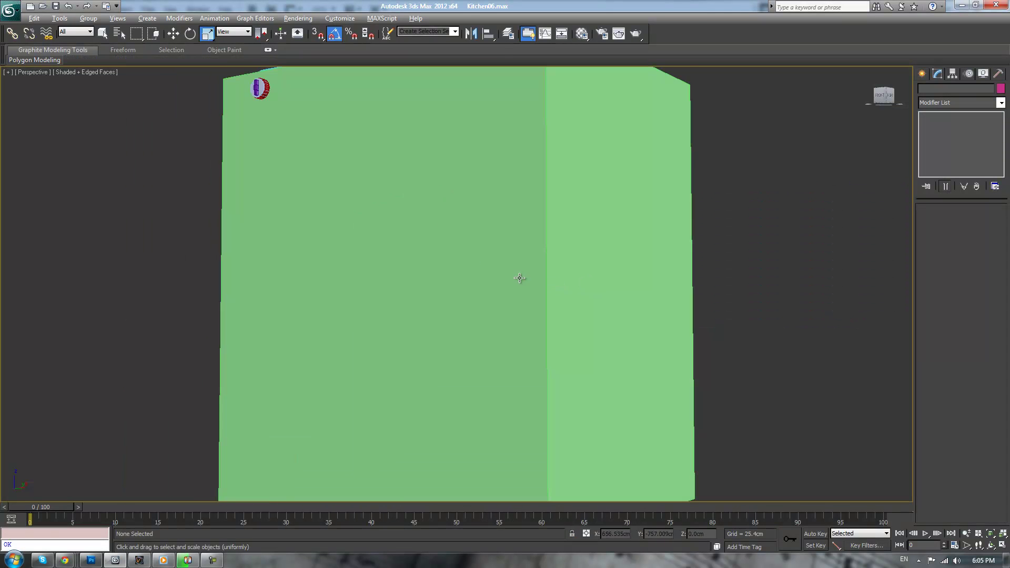
alt+middle_drag(521, 279, 577, 314)
scroll(562, 315, up, 1)
scroll(428, 184, down, 1)
middle_drag(428, 204, 424, 240)
scroll(425, 239, up, 5)
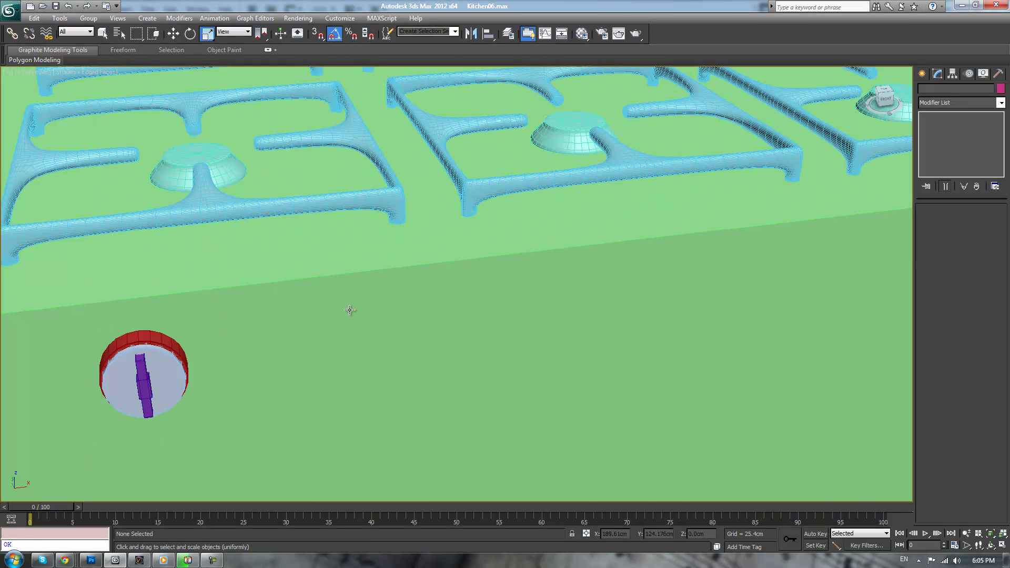
click(145, 382)
ctrl+click(158, 371)
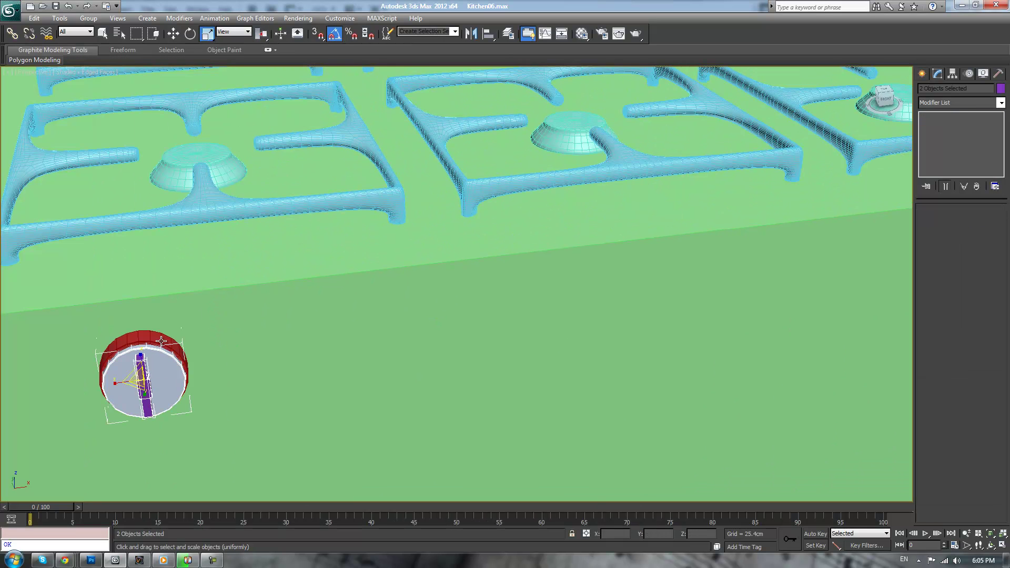
ctrl+click(161, 340)
click(88, 18)
click(94, 31)
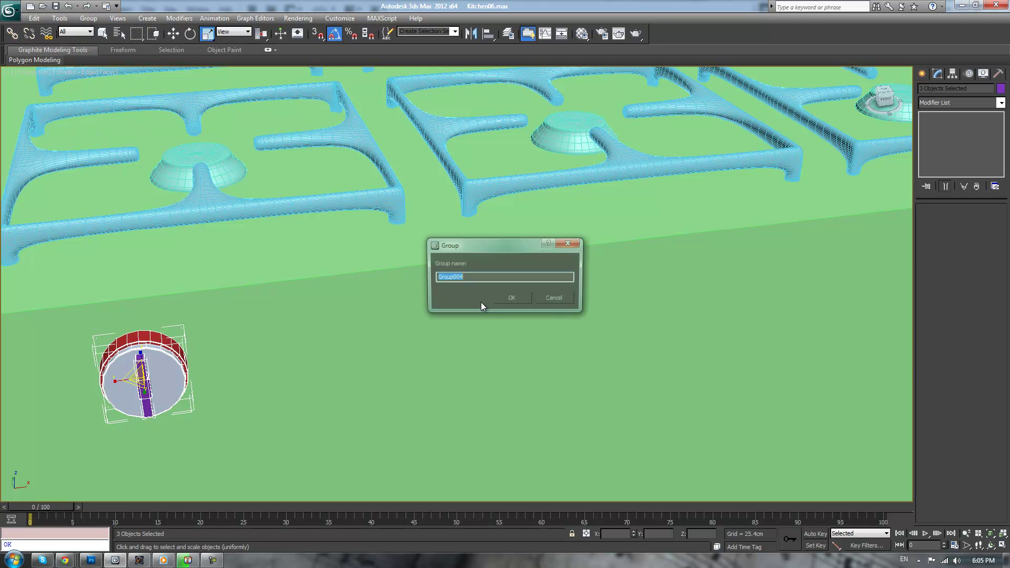
click(517, 294)
key(shift+z)
Clone the knob group twice along X to make an evenly spaced row of three on the stove front
key(w)
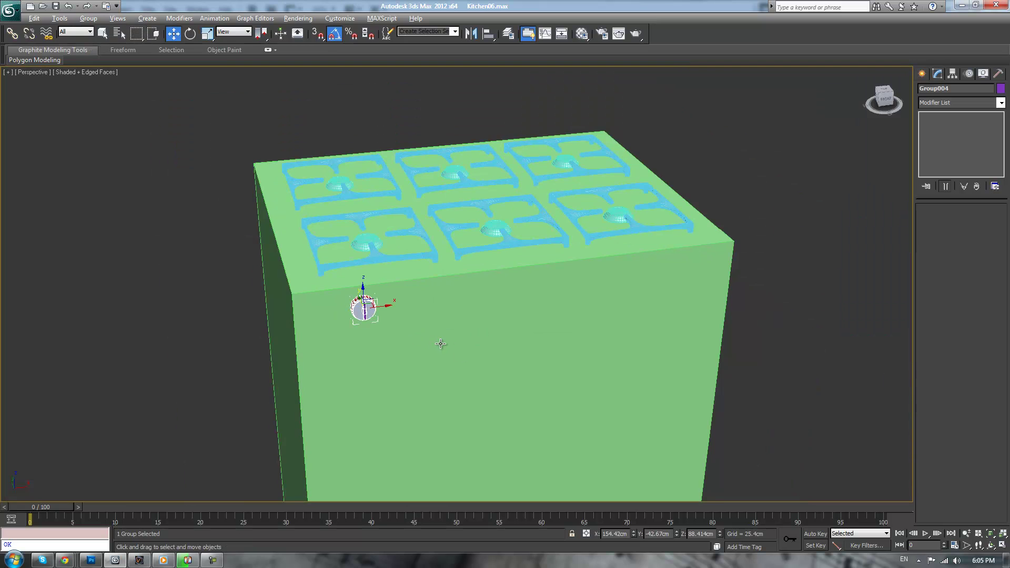
key(shift+z)
shift+drag(389, 306, 440, 306)
click(517, 327)
Select all three knob groups and copy them along X to the opposite side of the stove front
ctrl+click(416, 308)
ctrl+click(366, 309)
alt+middle_drag(620, 342, 597, 326)
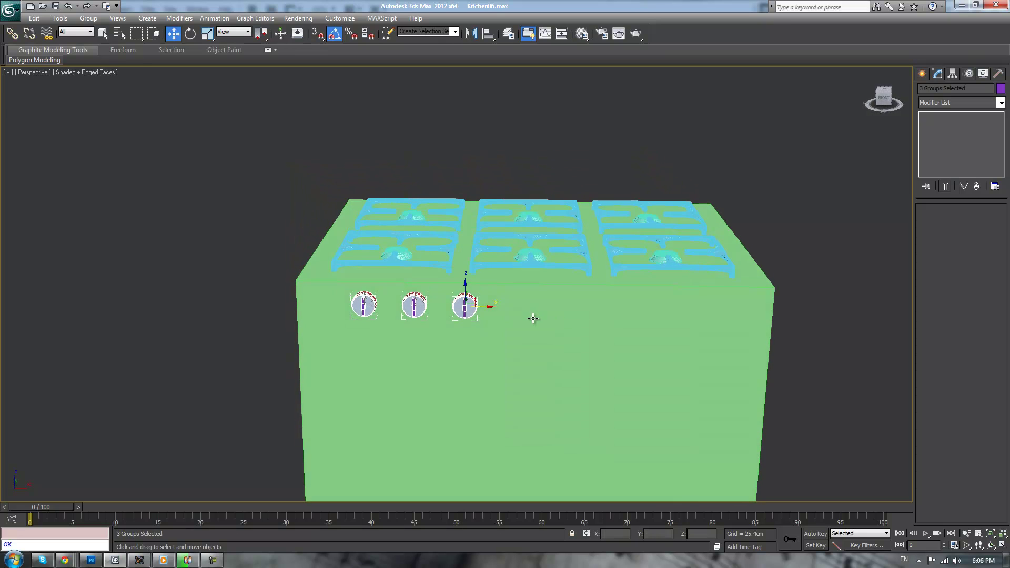
key(l)
key(f)
key(z)
scroll(550, 311, down, 5)
middle_drag(603, 311, 498, 309)
scroll(498, 309, down, 2)
mouse_move(460, 288)
mouse_down()
mouse_move(425, 285)
mouse_move(744, 288)
mouse_up()
click(507, 325)
click(513, 195)
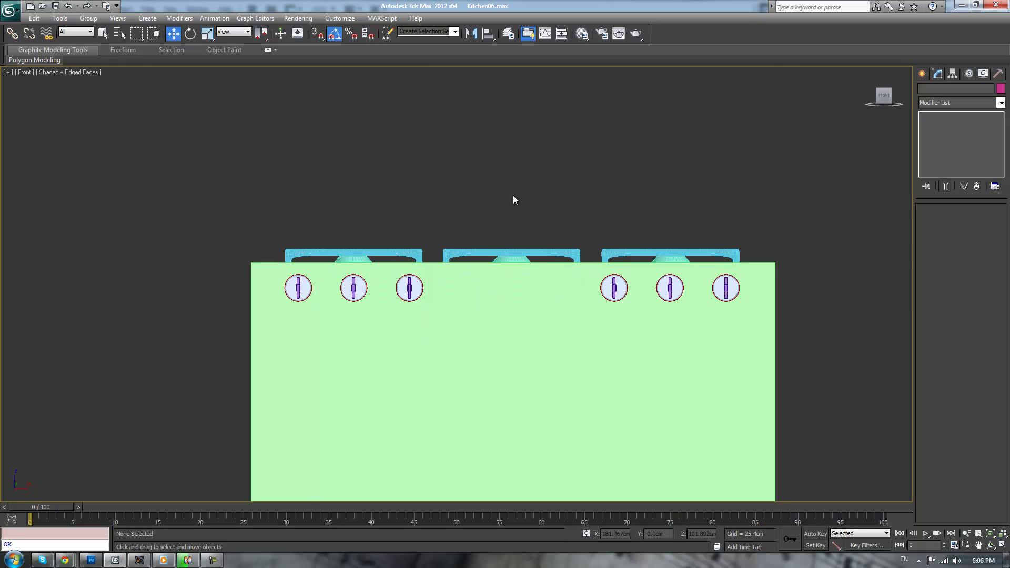
Examine the arrangement of the two knob trios on the stove front from several angles
alt+middle_drag(503, 212, 547, 260)
key(z)
middle_drag(657, 315, 631, 338)
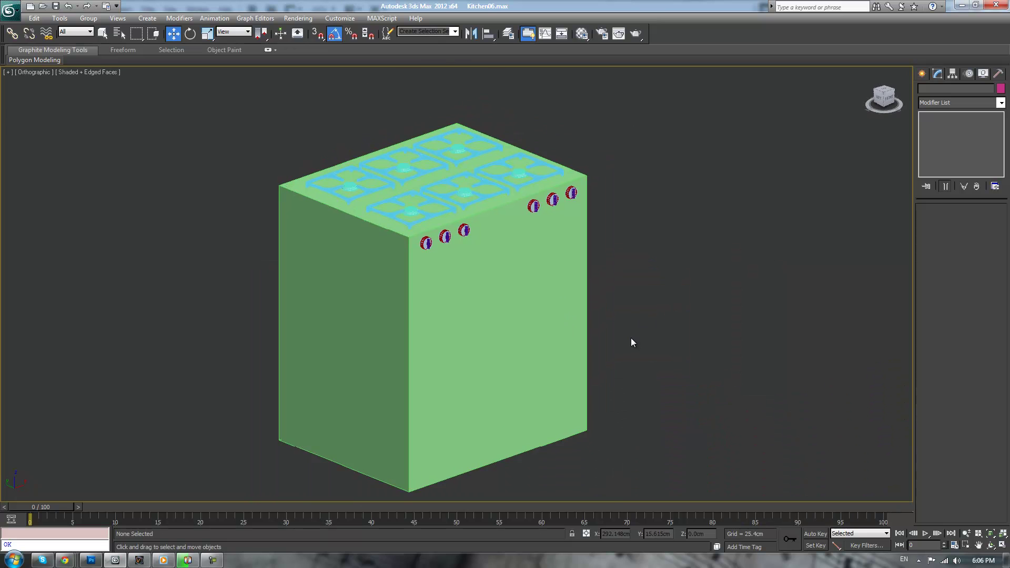
scroll(631, 338, up, 1)
scroll(689, 339, down, 2)
middle_drag(648, 254, 666, 331)
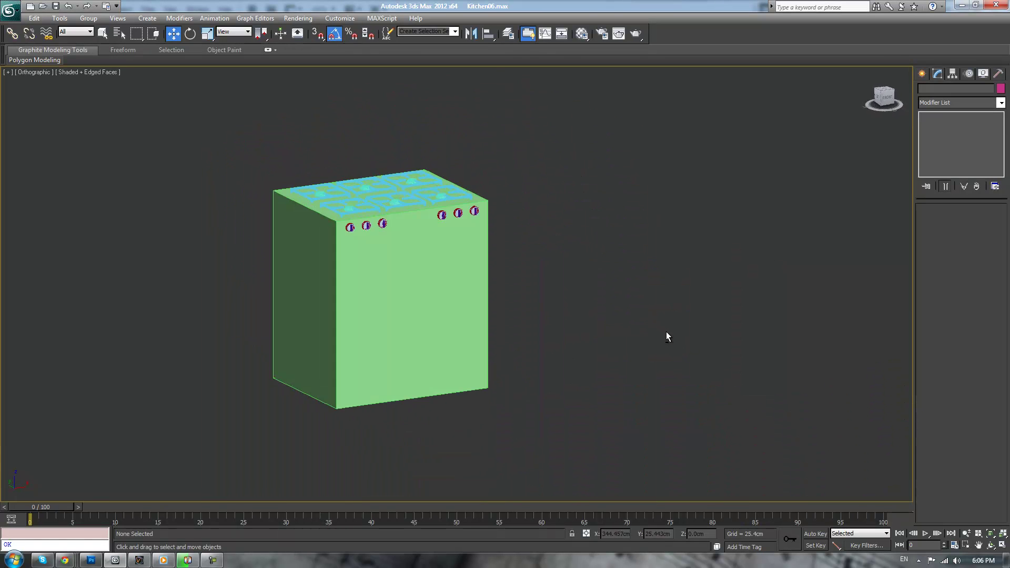
key(z)
middle_drag(642, 241, 644, 354)
scroll(724, 348, up, 2)
mouse_move(724, 349)
alt+middle_down()
mouse_move(702, 336)
mouse_move(712, 339)
alt+middle_up()
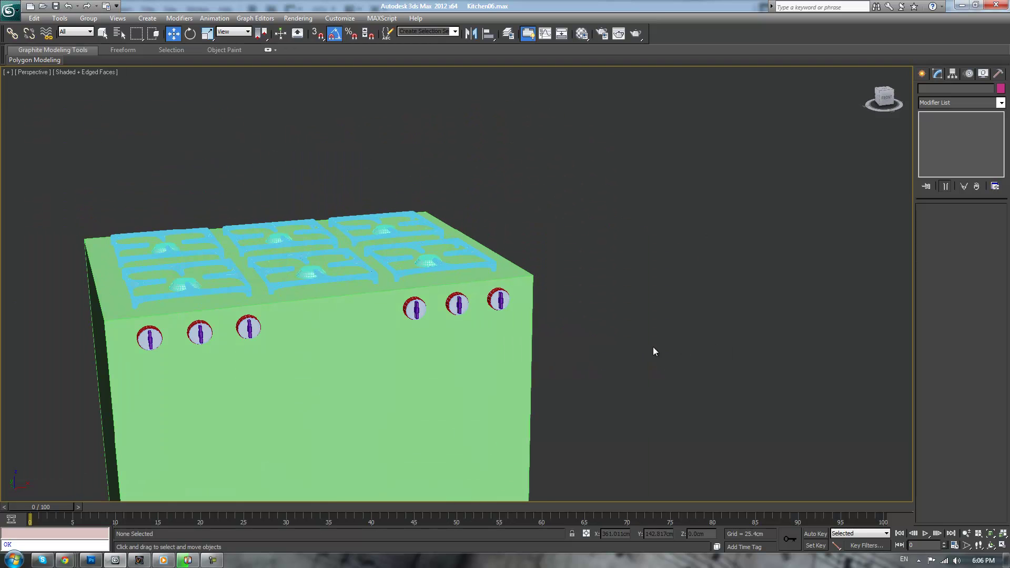
key(p)
alt+middle_drag(607, 328, 622, 295)
scroll(631, 272, up, 2)
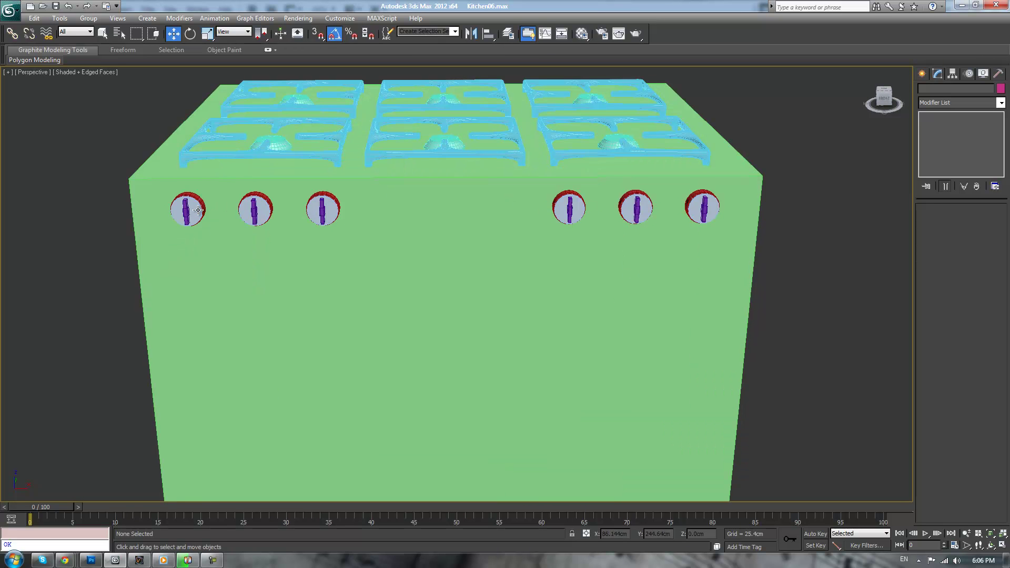
Move the left trio of knobs along X toward the middle of the stove front, using the front view
key(f)
key(z)
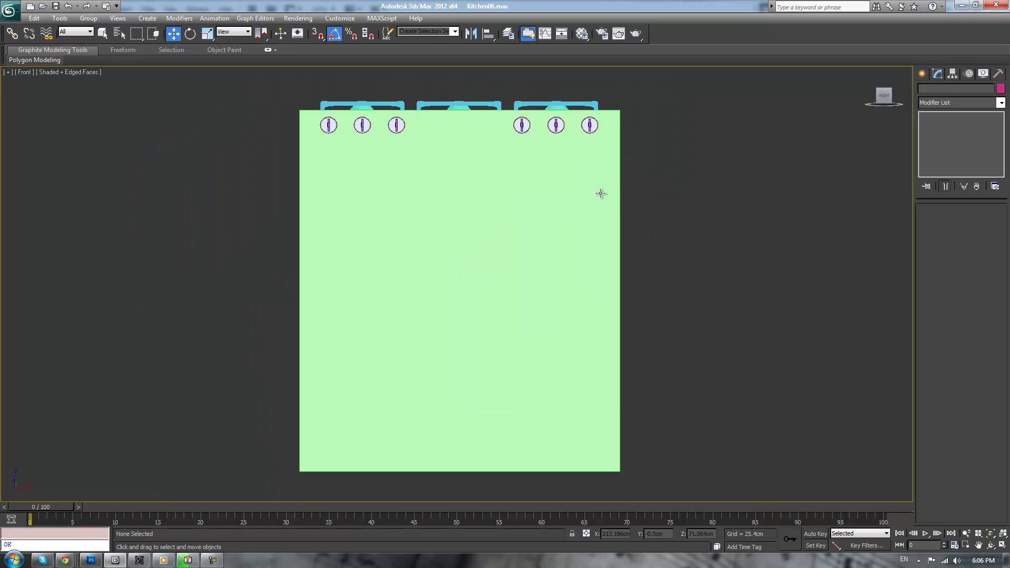
middle_drag(602, 194, 606, 355)
scroll(606, 355, up, 2)
click(375, 299)
ctrl+click(328, 299)
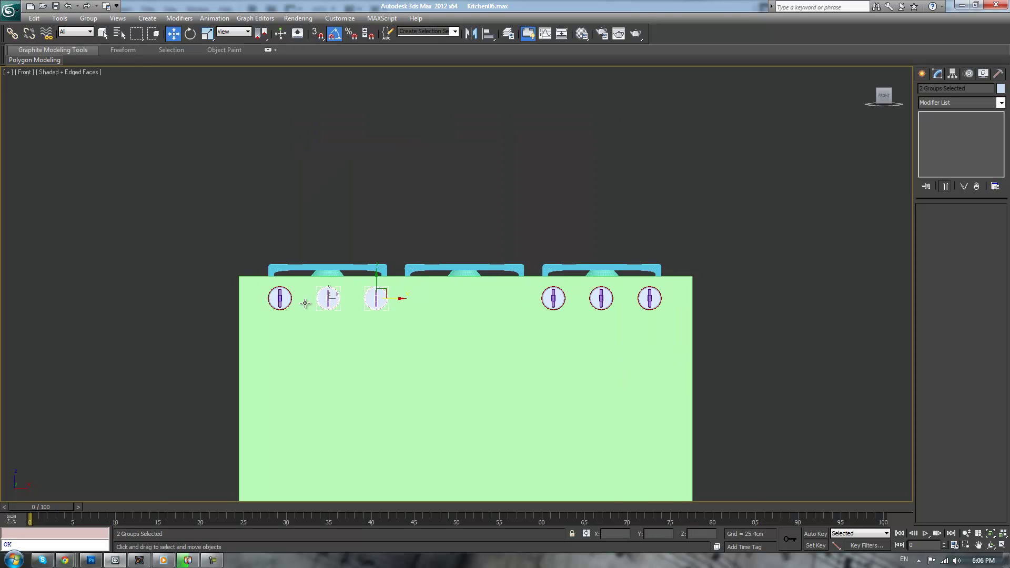
drag(390, 301, 449, 304)
Move the right trio of knobs along X toward the middle, leaving a narrower gap between both trios
click(553, 299)
ctrl+click(602, 299)
ctrl+click(650, 300)
drag(575, 300, 520, 298)
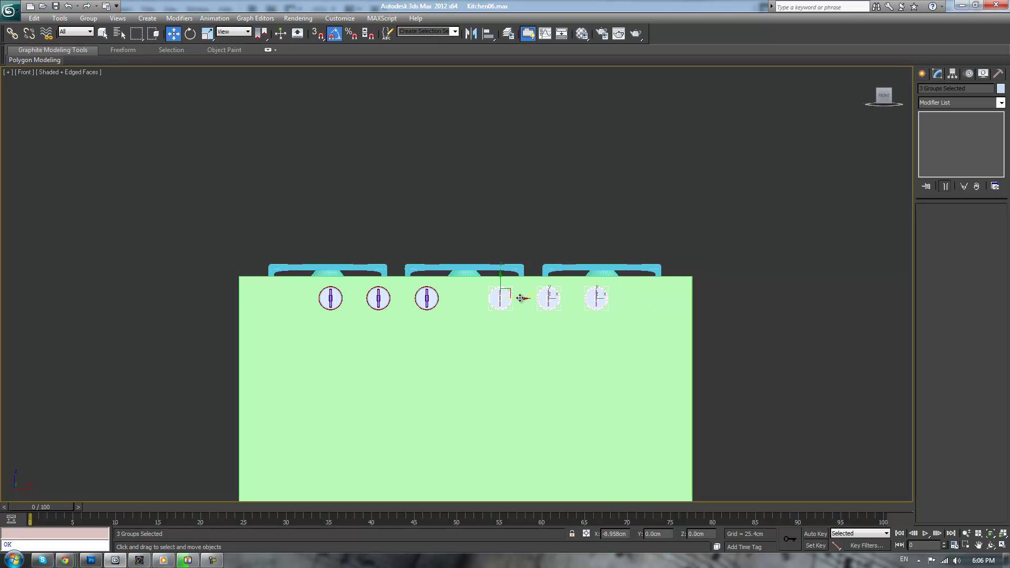
click(551, 206)
Review the regrouped knobs and the whole cooktop in perspective
key(p)
scroll(554, 214, up, 4)
scroll(553, 214, down, 5)
alt+middle_drag(544, 213, 582, 238)
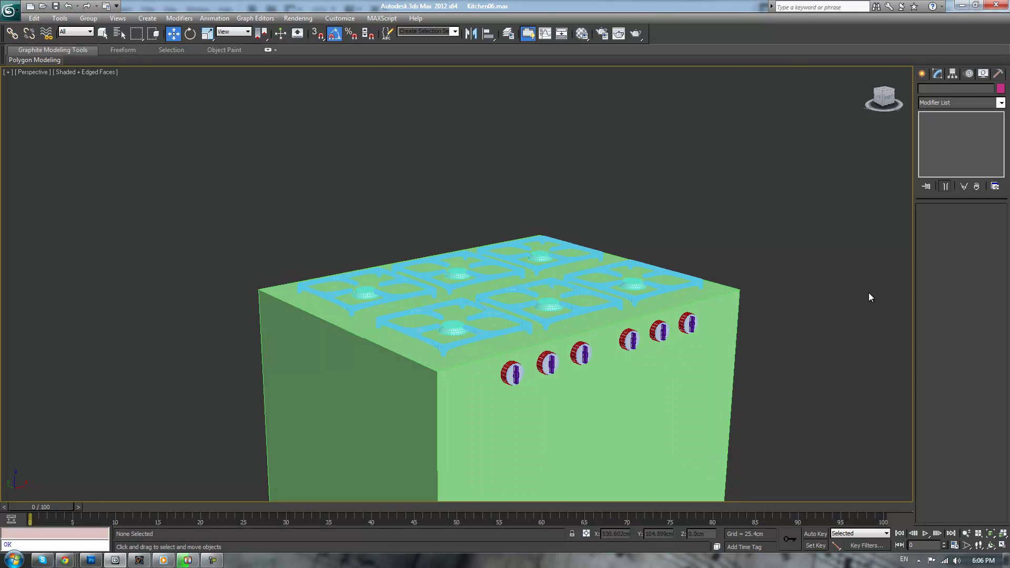
scroll(739, 266, down, 2)
middle_drag(789, 292, 738, 240)
scroll(744, 278, up, 2)
scroll(739, 240, down, 2)
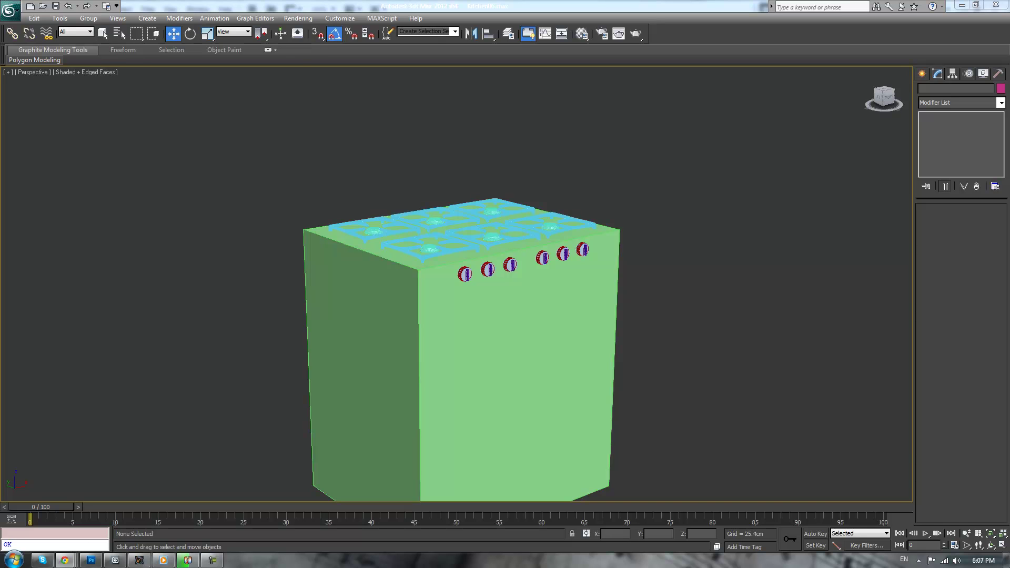
Select all twelve edges of the green stove box and chamfer them by a small amount
click(734, 247)
scroll(734, 248, up, 3)
click(620, 305)
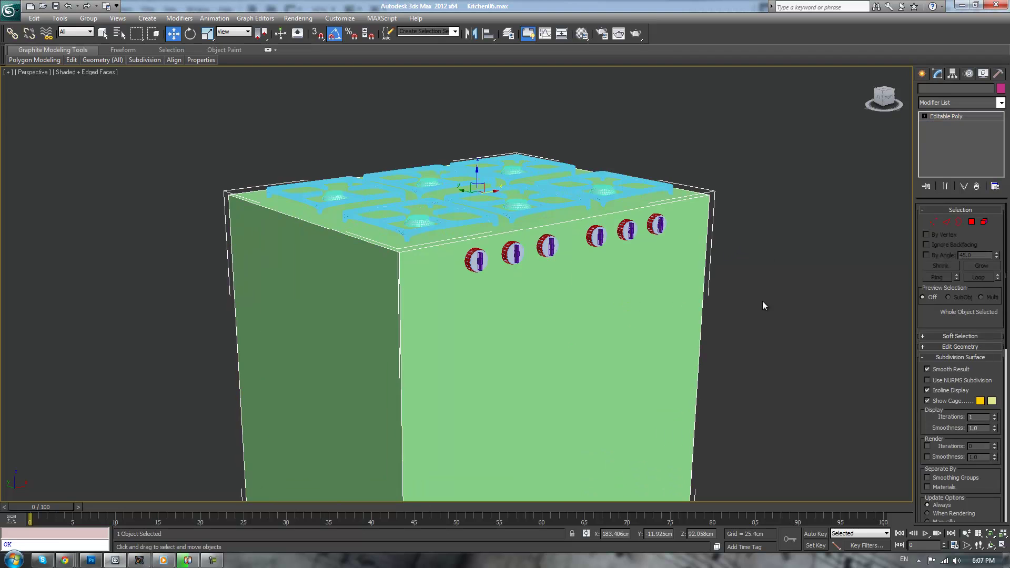
scroll(806, 282, down, 3)
alt+middle_drag(806, 282, 703, 296)
click(946, 222)
scroll(699, 305, down, 2)
scroll(696, 307, up, 2)
scroll(700, 321, down, 2)
key(ctrl+a)
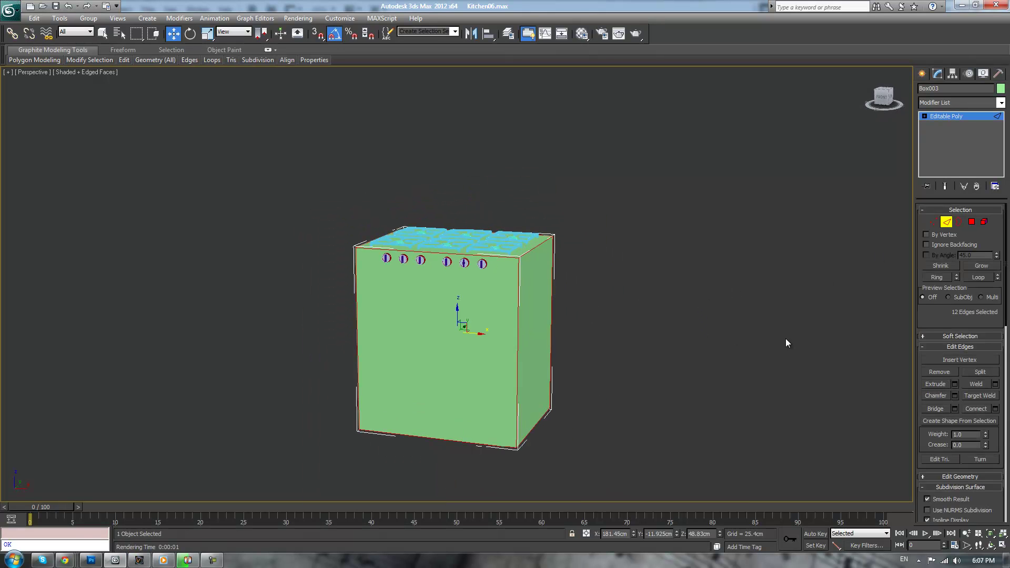
click(955, 396)
scroll(717, 315, up, 4)
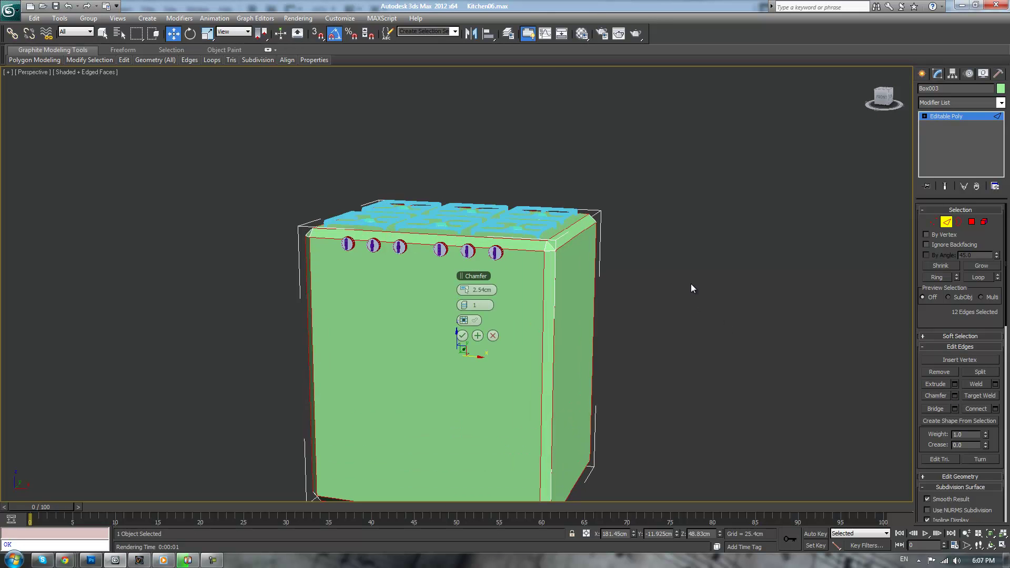
drag(463, 290, 457, 290)
click(467, 305)
click(467, 306)
click(462, 335)
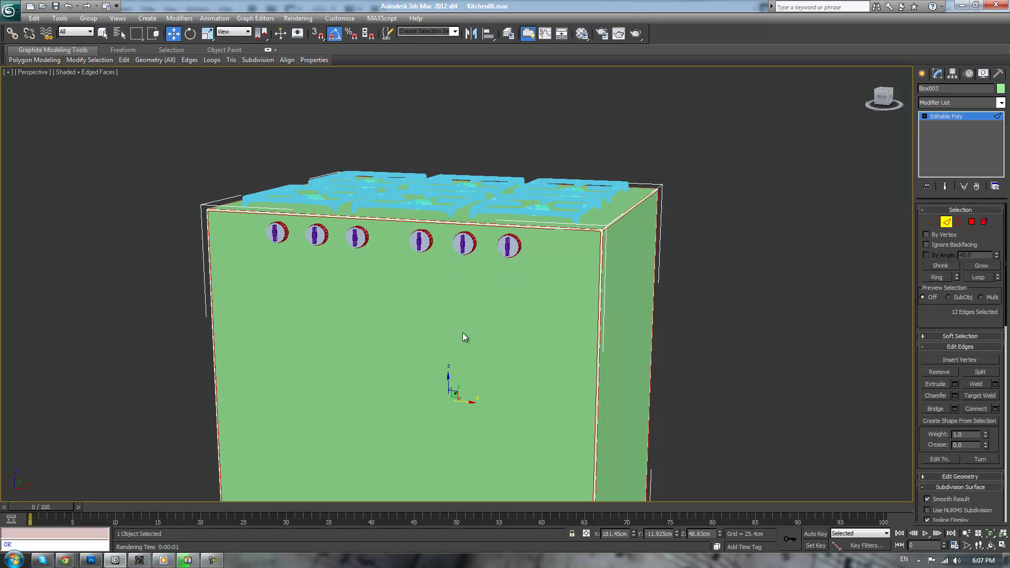
Examine the stove box's front polygon and its chamfered upper corner in shaded and wireframe display
click(947, 221)
scroll(738, 247, down, 3)
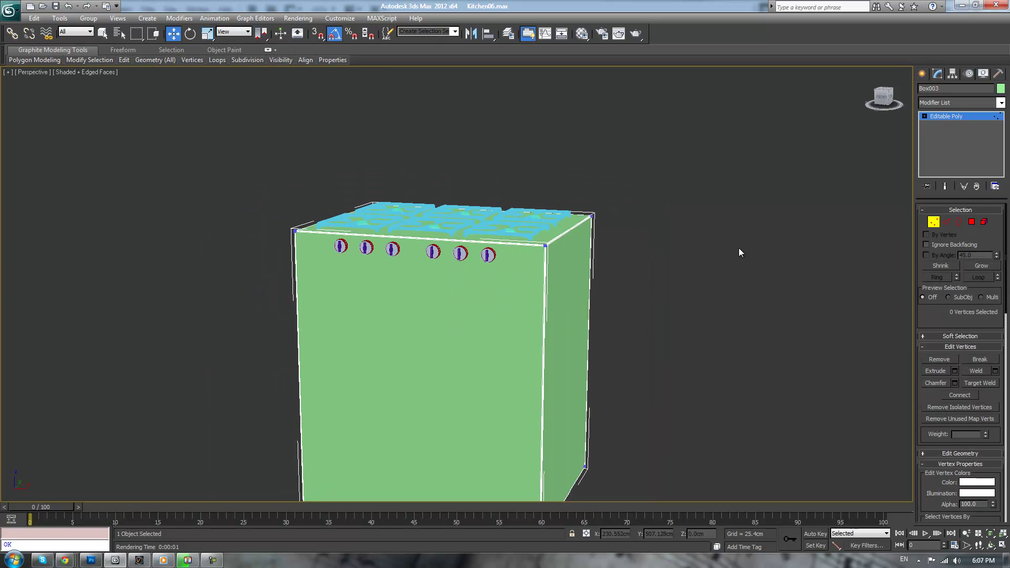
key(F4)
alt+middle_drag(708, 266, 730, 278)
click(972, 222)
click(505, 312)
middle_drag(505, 312, 523, 272)
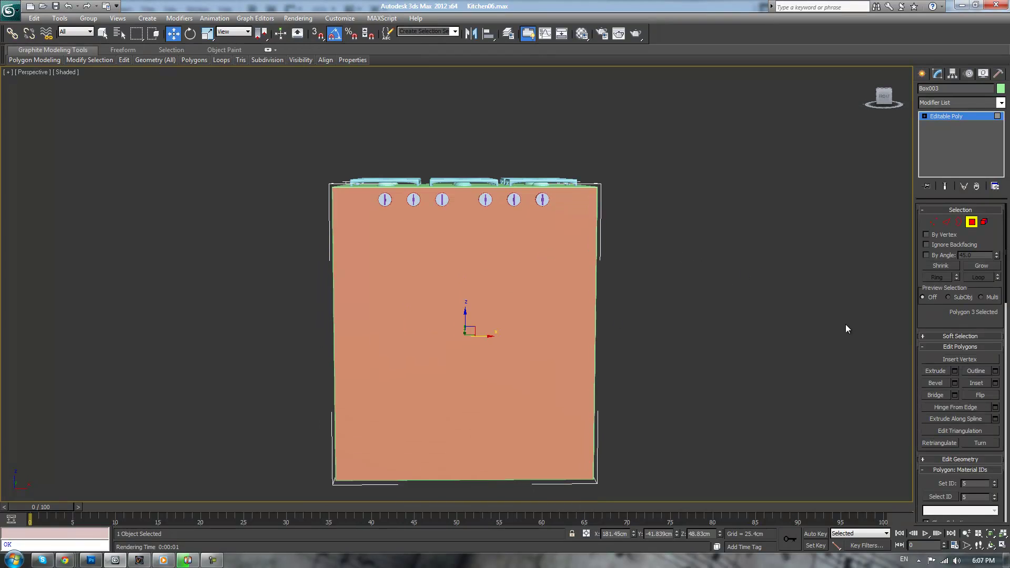
scroll(582, 234, up, 3)
middle_drag(581, 234, 686, 252)
scroll(645, 306, up, 5)
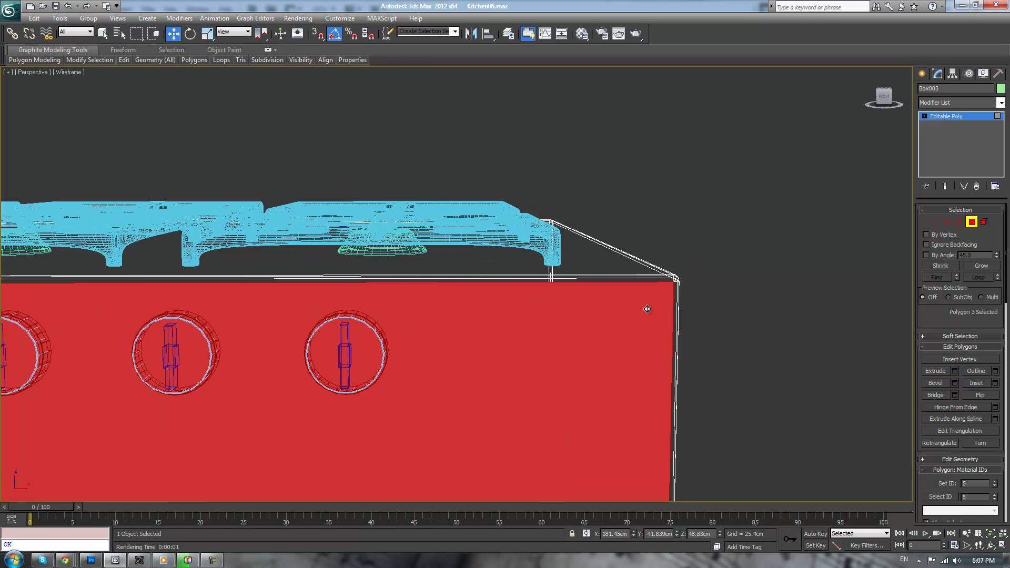
click(565, 296)
scroll(567, 289, down, 3)
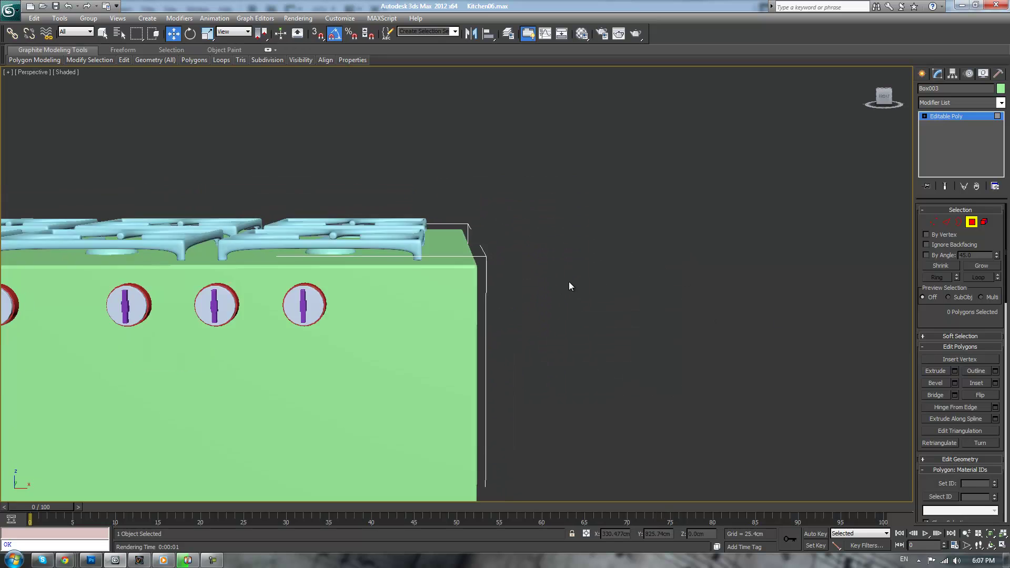
Connect the stove box's sixteen widthwise edges with 2 segments and a pinch of 98
click(947, 222)
key(F3)
scroll(548, 284, down, 4)
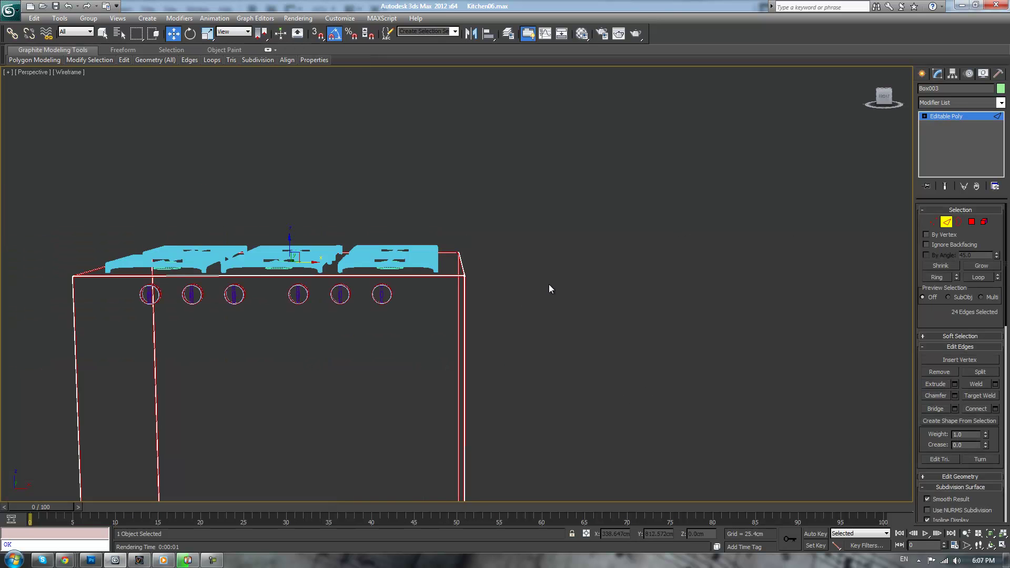
key(F3)
drag(413, 201, 419, 488)
click(995, 409)
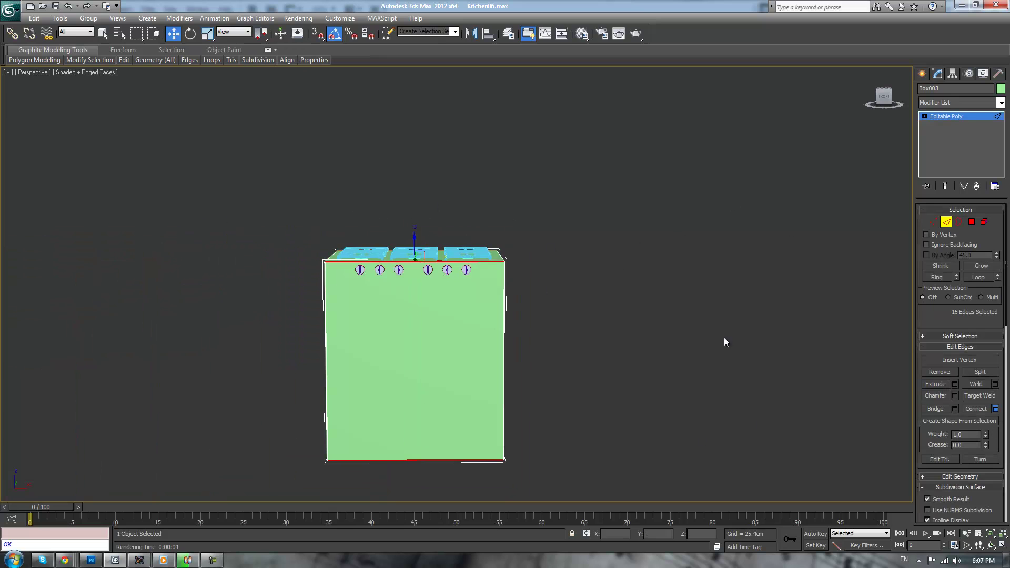
scroll(561, 299, up, 2)
click(467, 290)
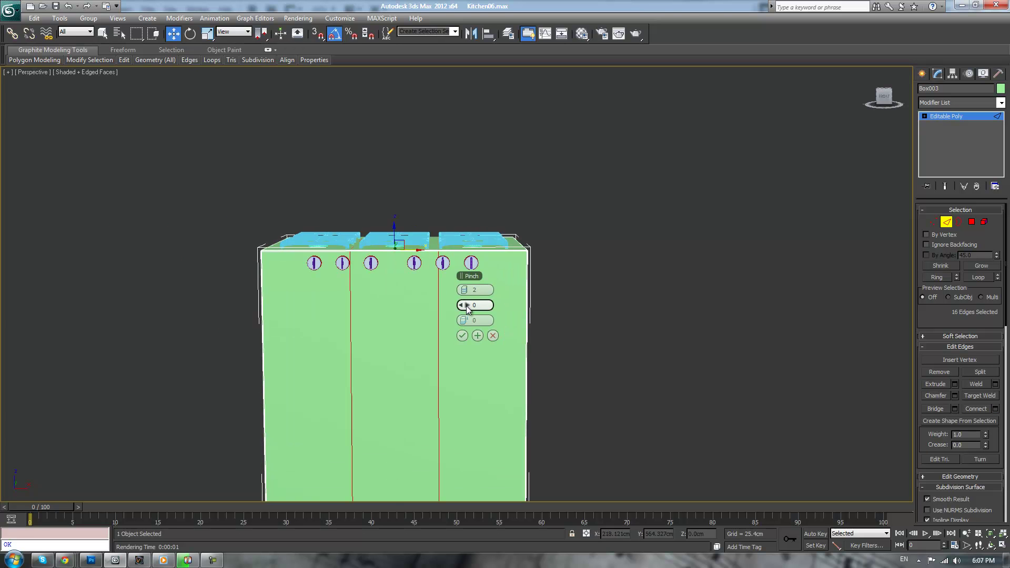
drag(461, 309, 667, 303)
alt+middle_drag(651, 301, 632, 309)
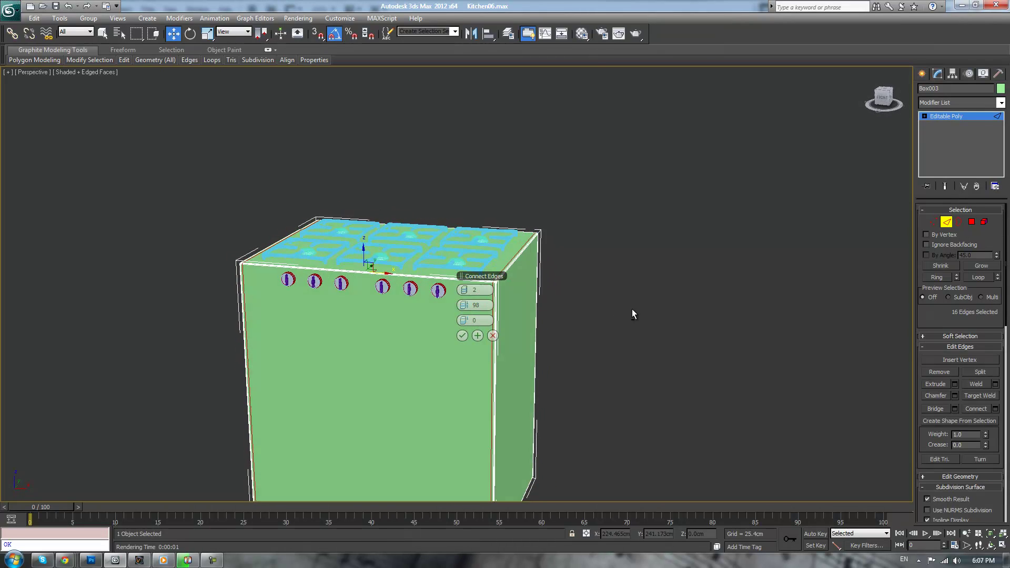
scroll(632, 311, up, 2)
click(462, 335)
Connect the stove box's twenty vertical edges with 1 segment, sliding the new loop up to just below the knobs
middle_drag(659, 357, 655, 311)
scroll(655, 311, down, 2)
drag(256, 343, 256, 341)
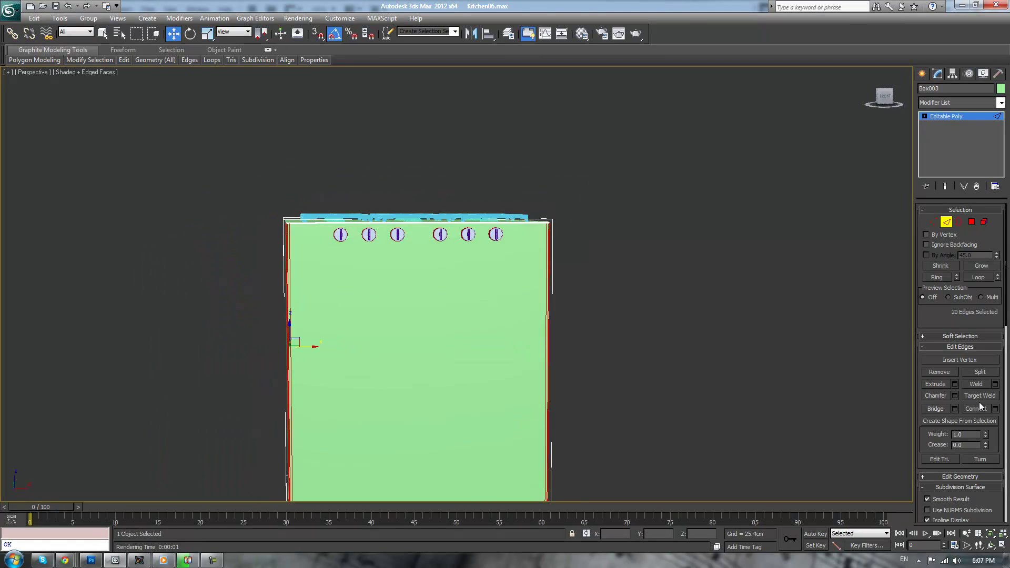
click(995, 409)
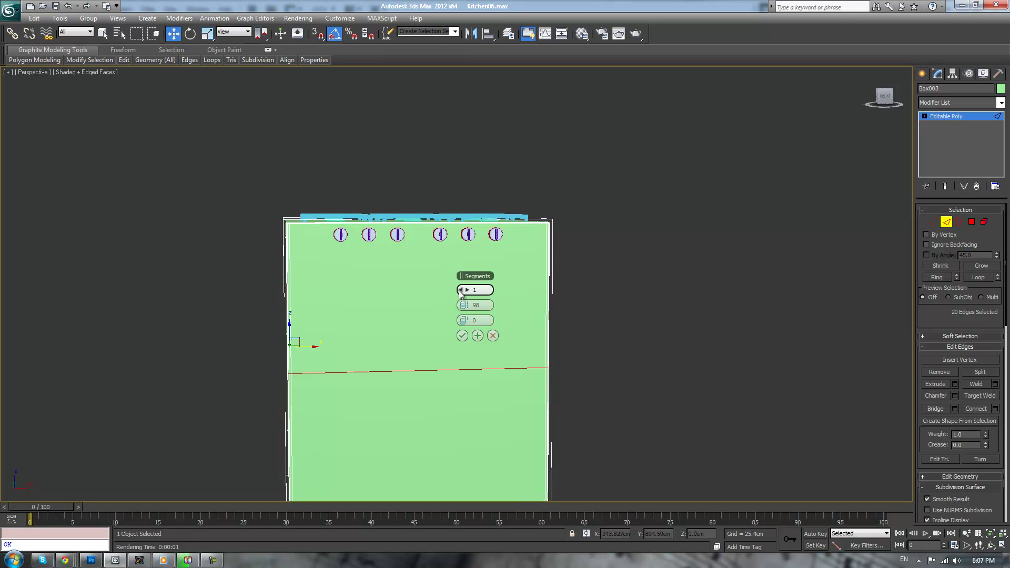
drag(467, 319, 326, 334)
click(464, 335)
Select the large front polygon below the knob strip and extrude it slightly outward as the oven door
alt+middle_drag(665, 326, 706, 339)
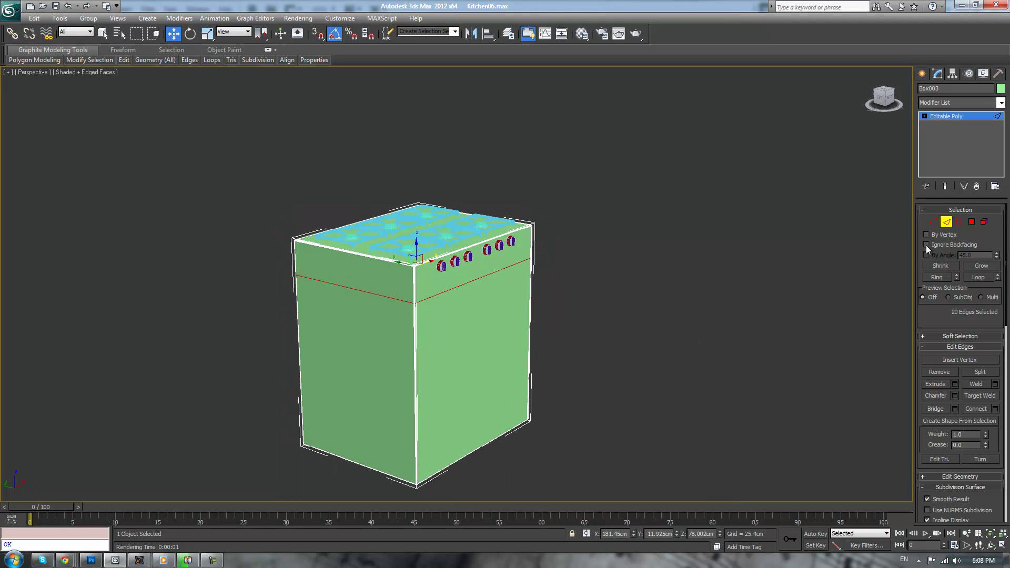
click(973, 223)
click(514, 350)
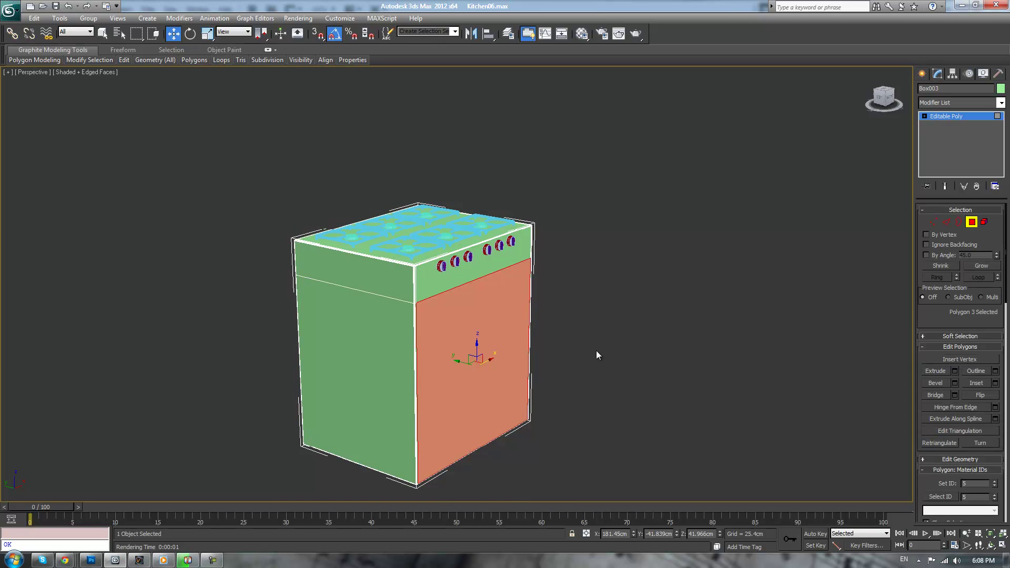
scroll(595, 350, up, 3)
alt+middle_drag(669, 351, 693, 332)
scroll(693, 332, up, 2)
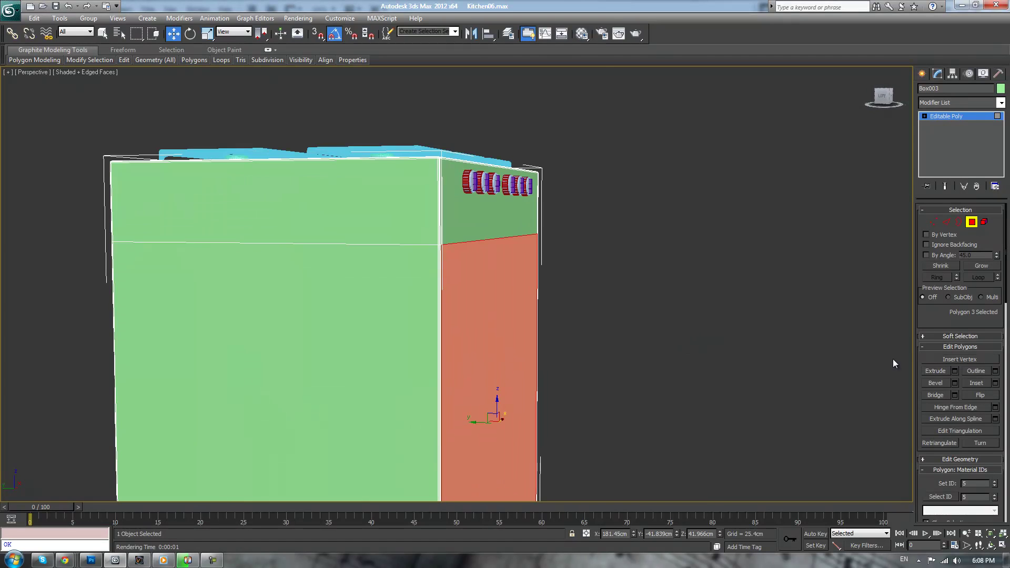
click(934, 371)
mouse_move(465, 355)
mouse_down()
mouse_move(473, 338)
mouse_move(464, 351)
mouse_up()
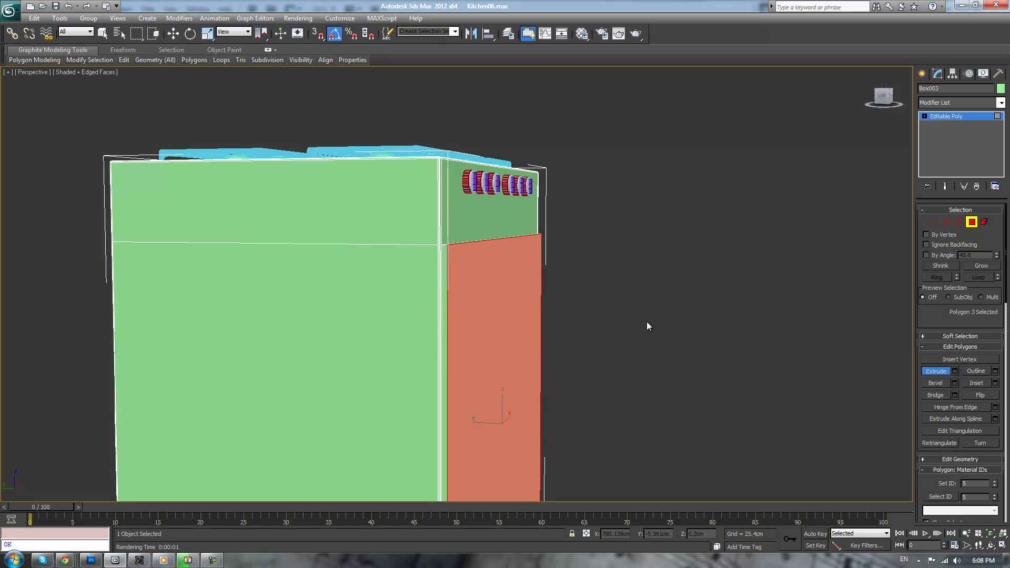
alt+middle_drag(678, 324, 738, 296)
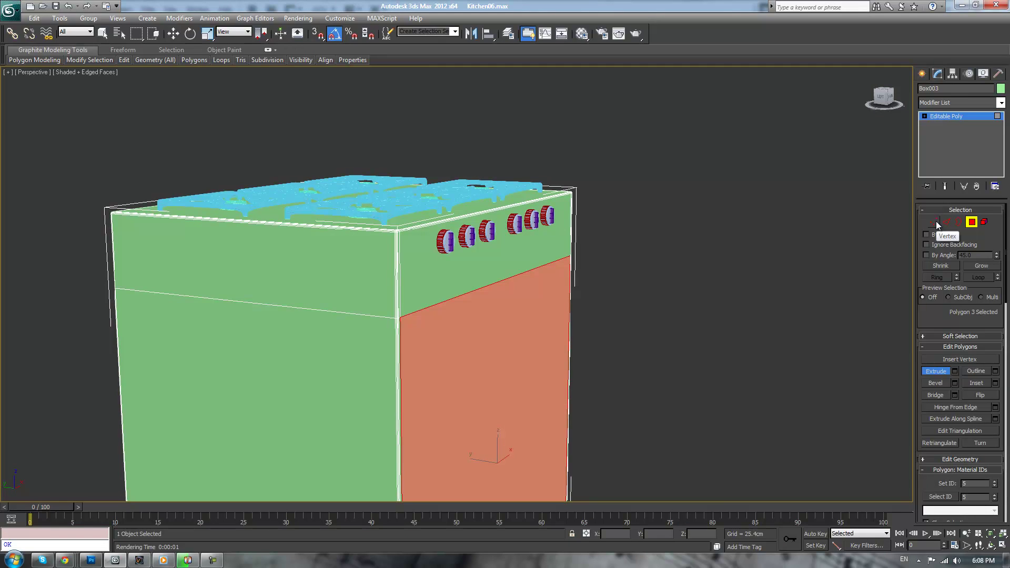
Clone the stove box's large front polygon to a separate object placed in front of the body
click(937, 117)
click(719, 262)
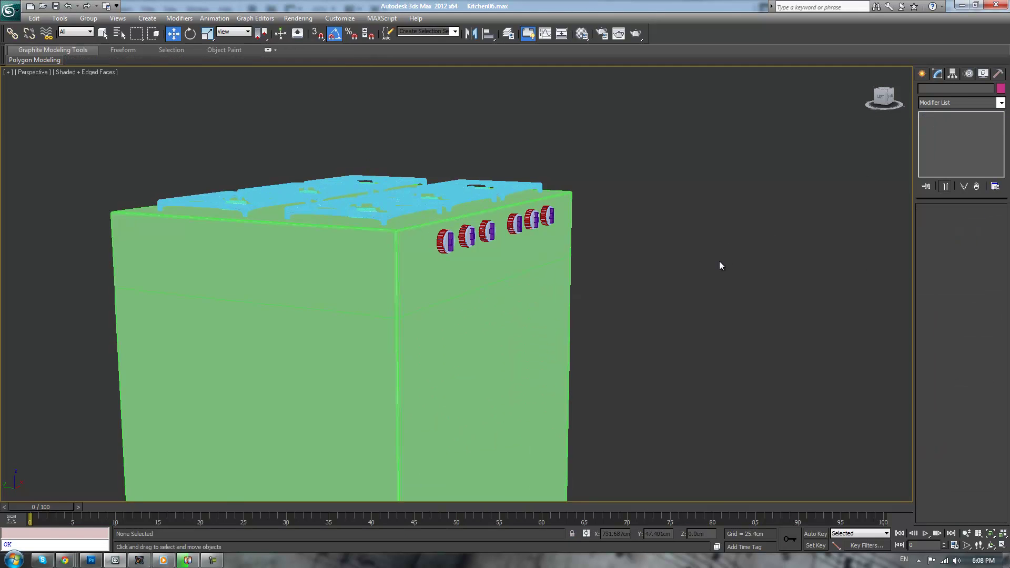
scroll(712, 272, down, 3)
alt+middle_drag(712, 273, 687, 264)
click(541, 345)
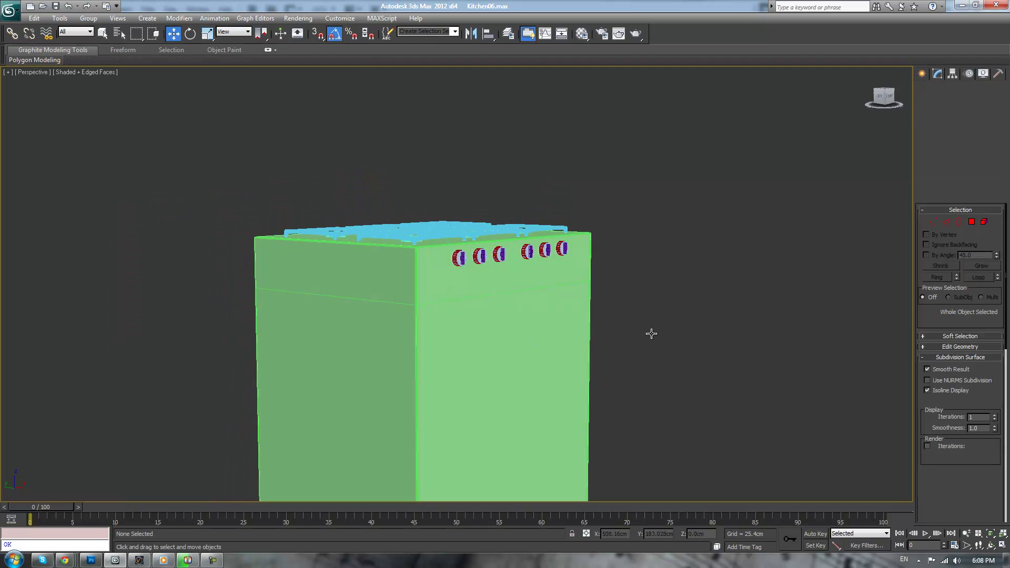
click(972, 221)
click(494, 366)
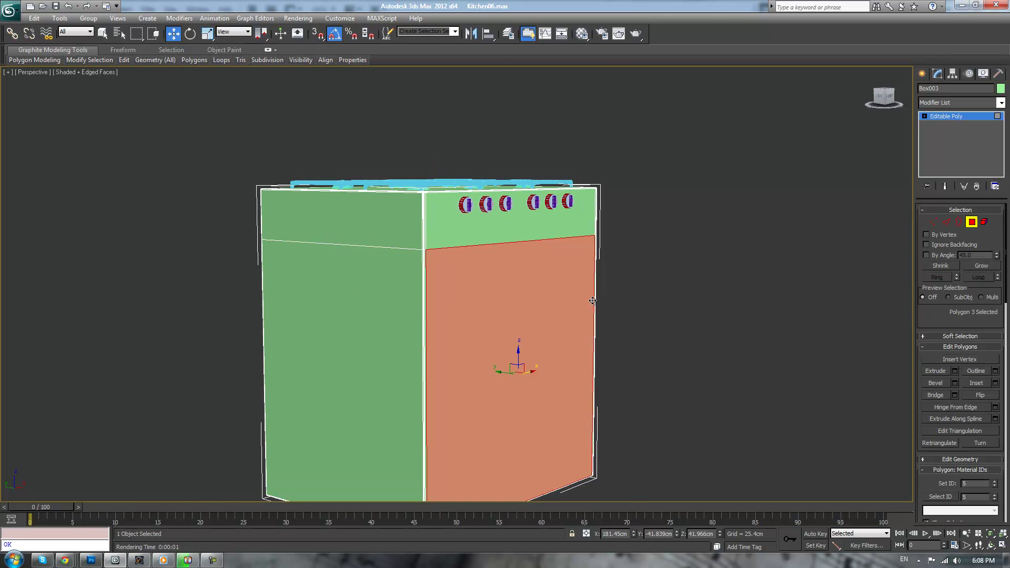
shift+drag(494, 366, 564, 369)
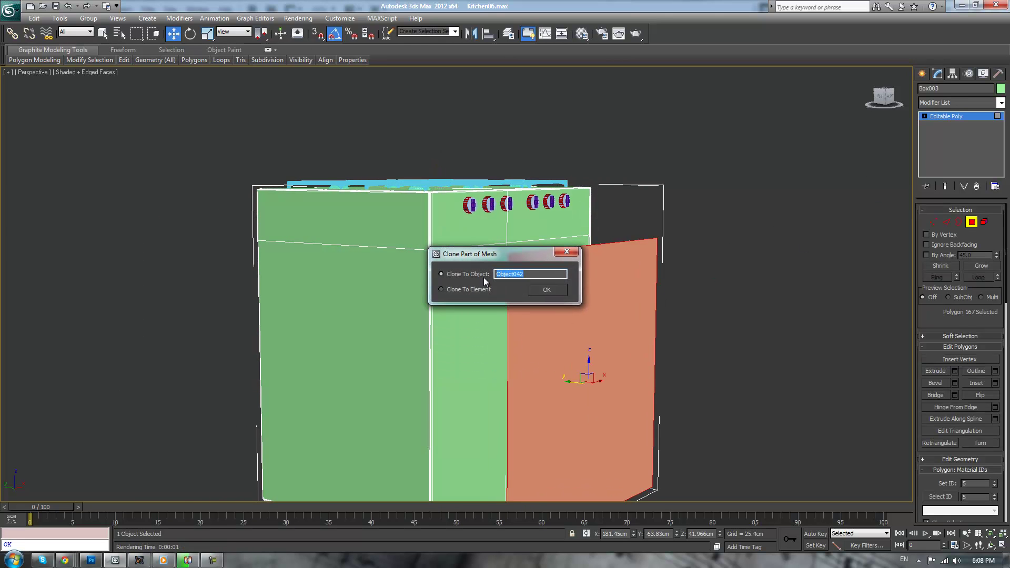
click(547, 291)
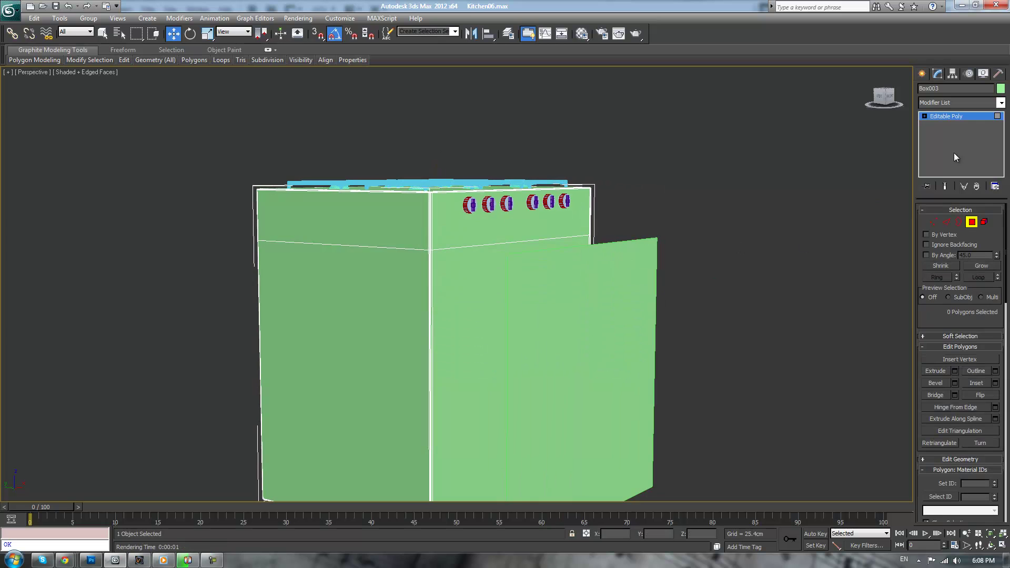
Select the border edges of the cloned door panel and extend copies of them toward the stove to give the panel thickness
click(951, 117)
click(671, 266)
click(642, 275)
click(951, 222)
double_click(688, 266)
middle_drag(637, 336, 651, 319)
shift+drag(600, 334, 590, 334)
Cap the open border on the door panel's back side
click(958, 222)
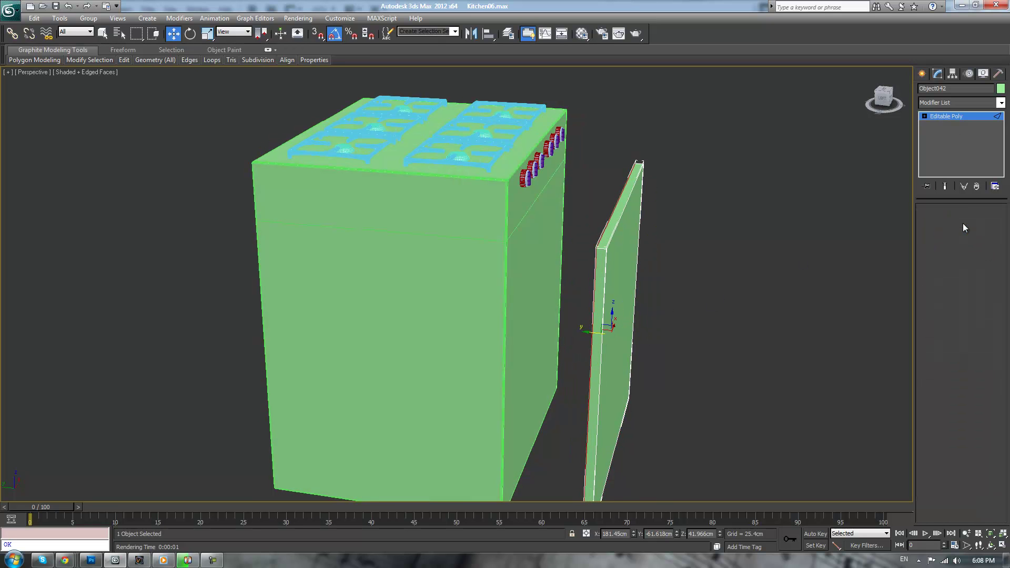
click(980, 371)
mouse_move(695, 296)
alt+middle_down()
mouse_move(732, 298)
mouse_move(700, 262)
mouse_move(760, 244)
mouse_move(694, 303)
alt+middle_up()
alt+middle_drag(788, 315, 819, 339)
scroll(730, 269, up, 4)
scroll(729, 270, down, 5)
Apply a TurboSmooth modifier to the door panel with 3 iterations
click(1001, 103)
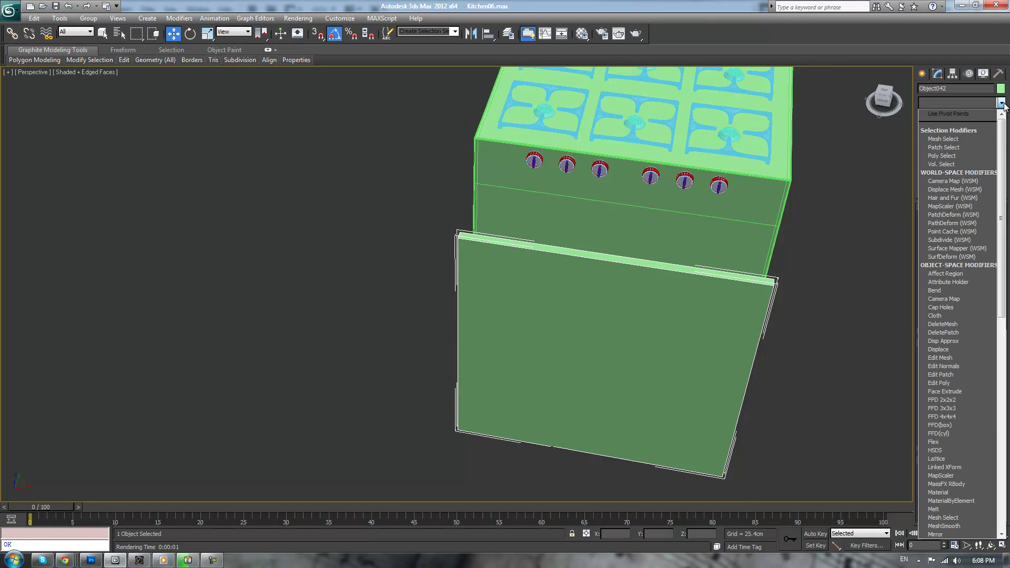
key(t)
key(t)
key(t)
key(Return)
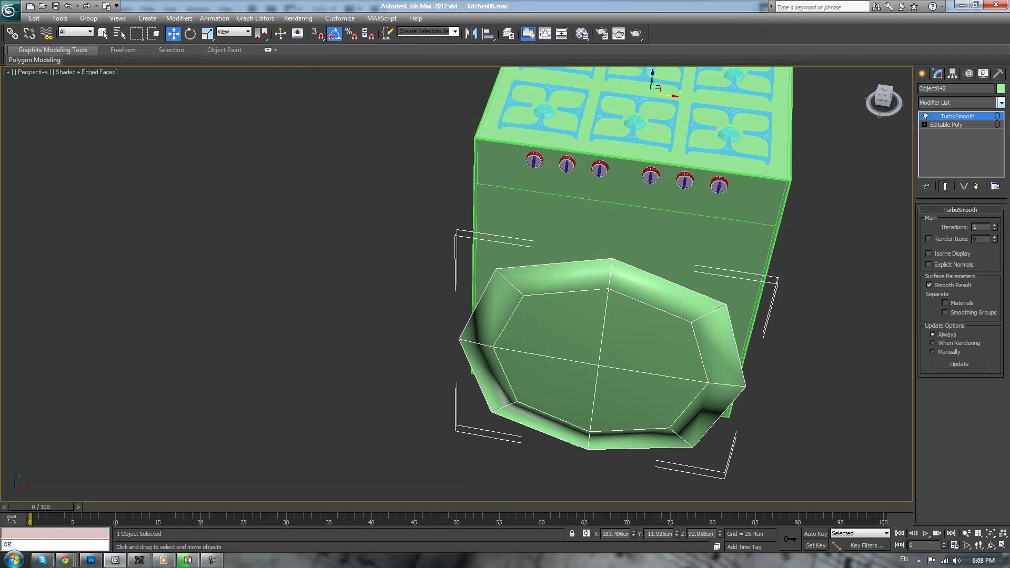
click(994, 225)
click(994, 225)
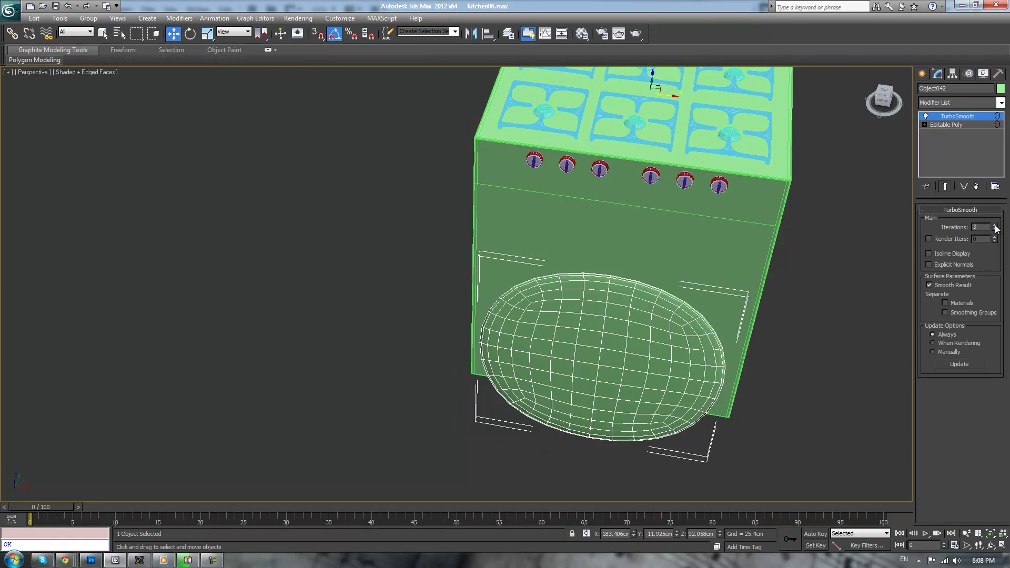
Connect the door panel's four vertical edges with 2 segments, using pinch -87 and slide 1828 to place them near the top
click(965, 127)
alt+middle_drag(759, 299, 779, 253)
click(946, 222)
drag(346, 270, 797, 342)
middle_drag(797, 342, 794, 319)
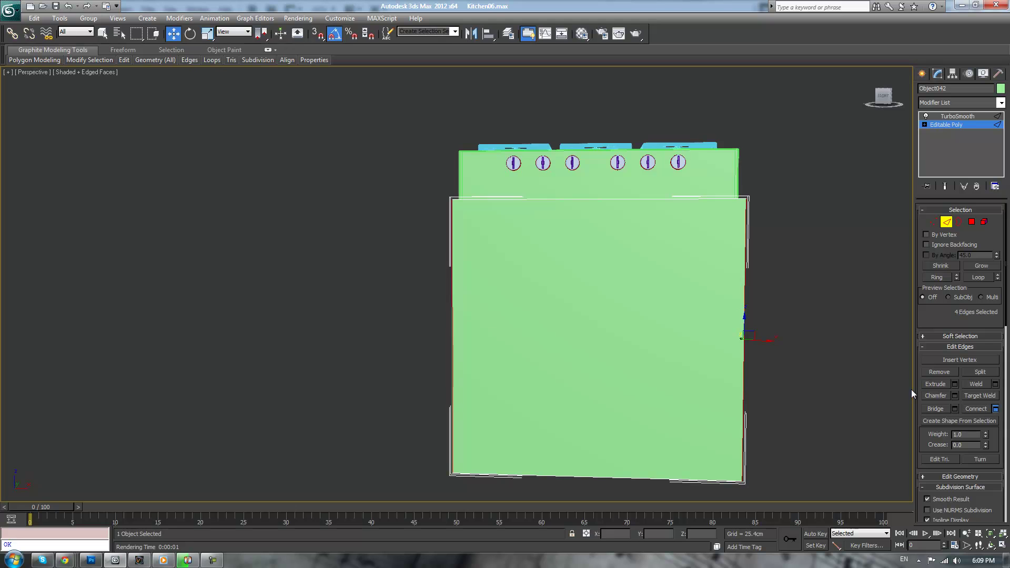
click(467, 290)
drag(465, 320, 450, 320)
drag(585, 341, 684, 341)
drag(466, 306, 257, 300)
drag(464, 305, 284, 311)
drag(464, 325, 689, 323)
drag(301, 567, 390, 567)
Set the pinch of the two horizontal connecting loops to -88 and apply the connection
middle_drag(565, 328, 602, 387)
scroll(541, 367, up, 3)
scroll(541, 366, up, 2)
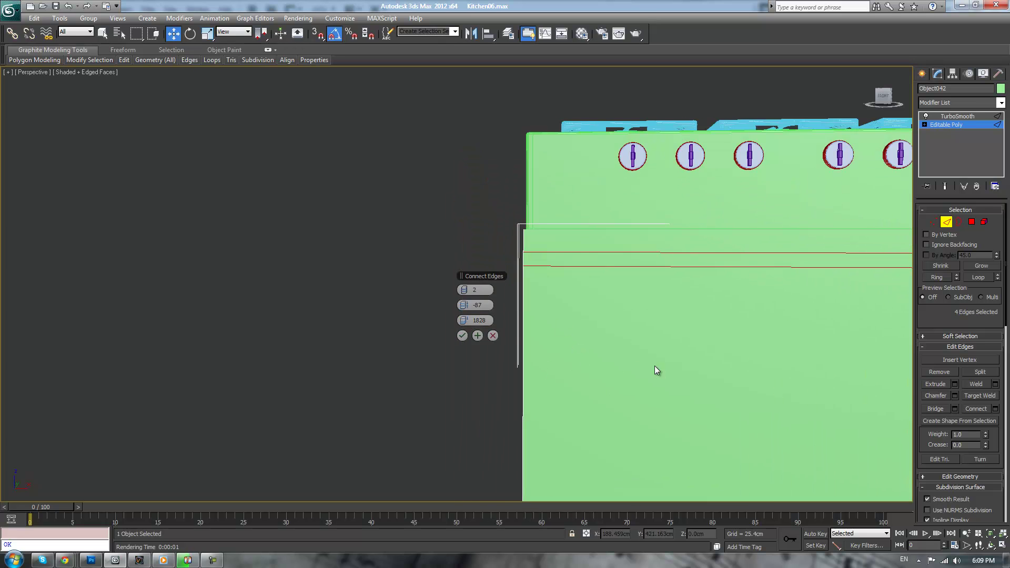
middle_drag(654, 366, 550, 368)
click(462, 306)
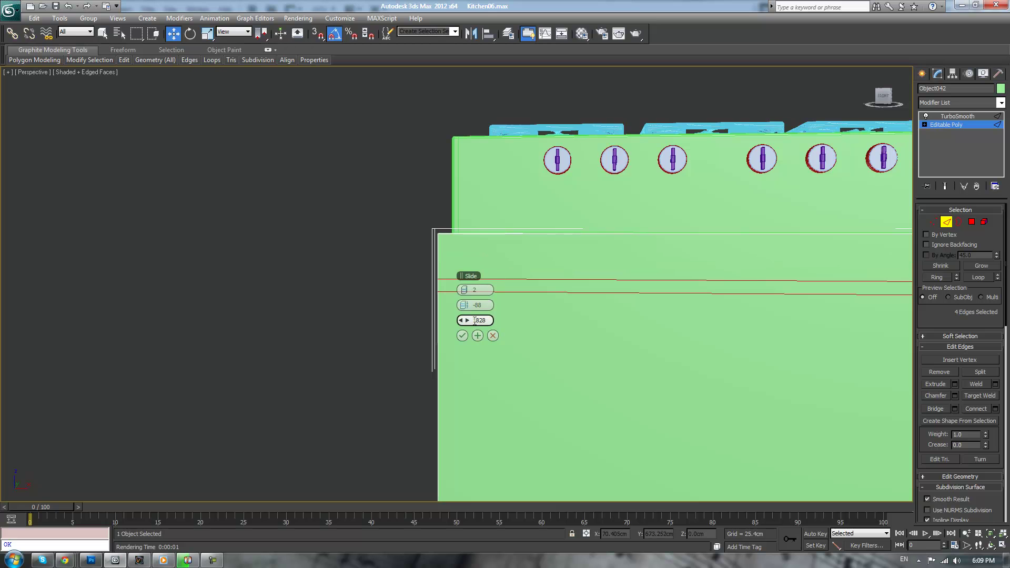
click(462, 336)
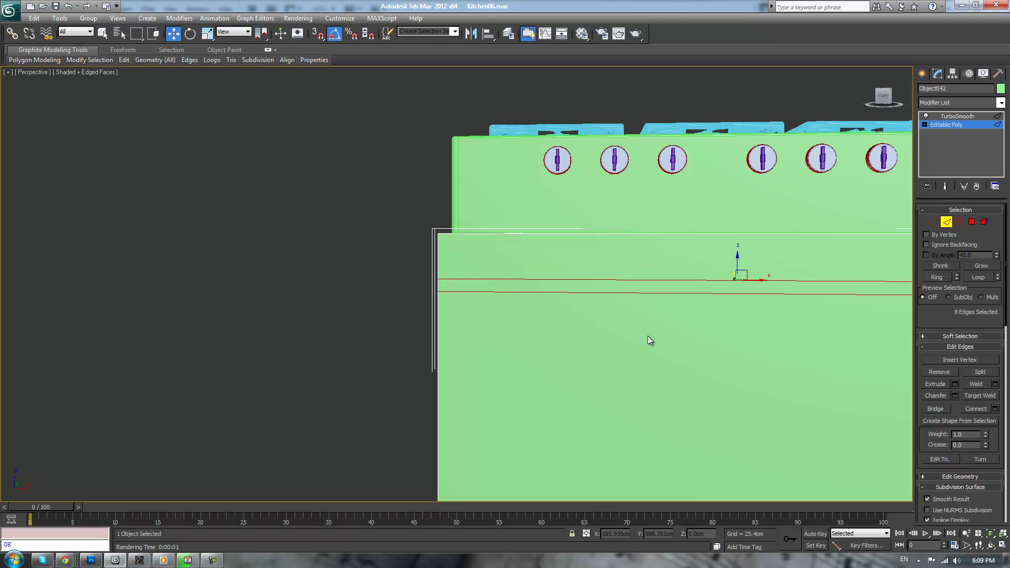
Select the door panel's horizontal edges and start connecting them with pinch 0 and slide 0
scroll(615, 333, down, 3)
middle_drag(651, 299, 646, 257)
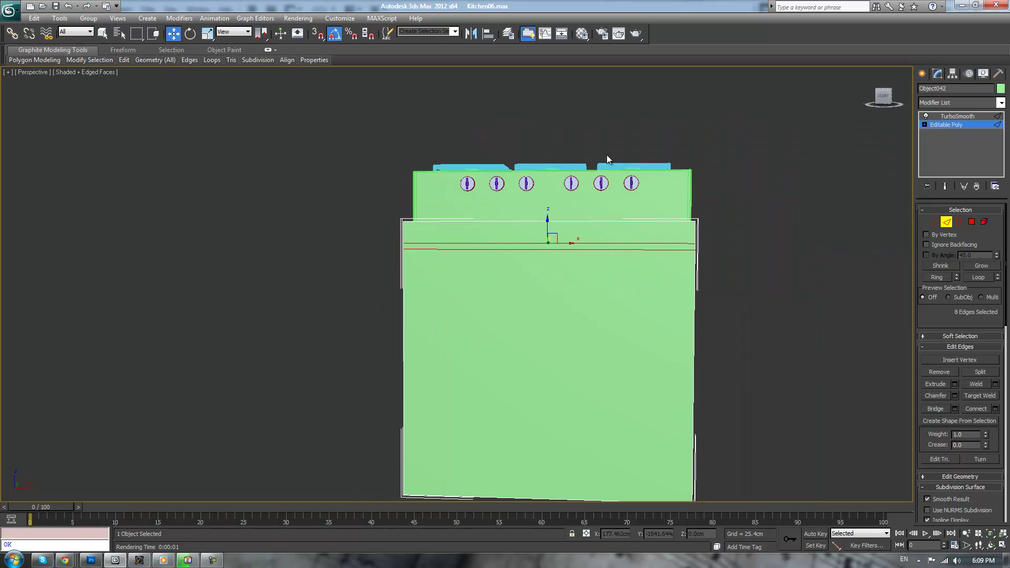
middle_drag(600, 214, 597, 184)
drag(584, 132, 619, 482)
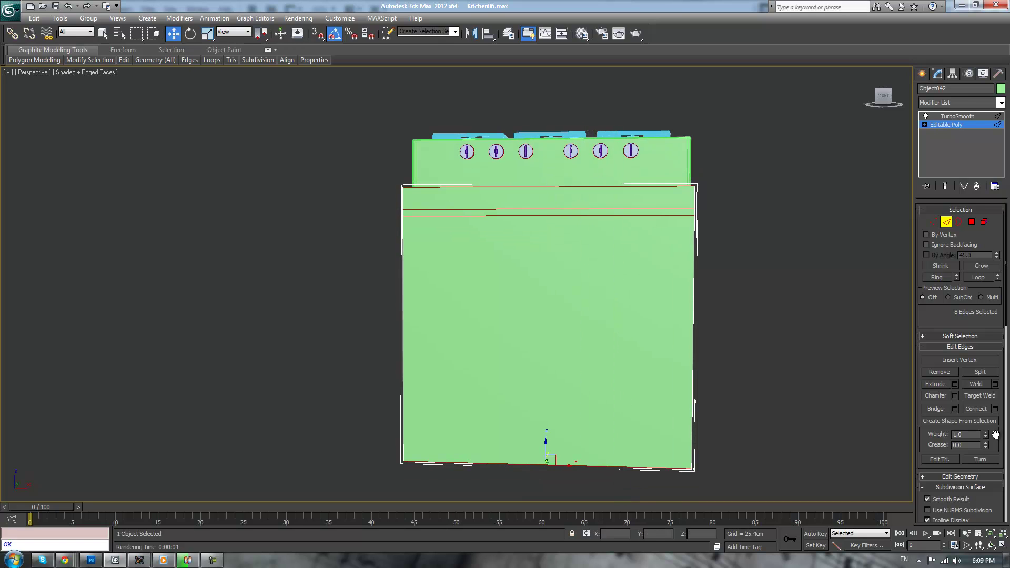
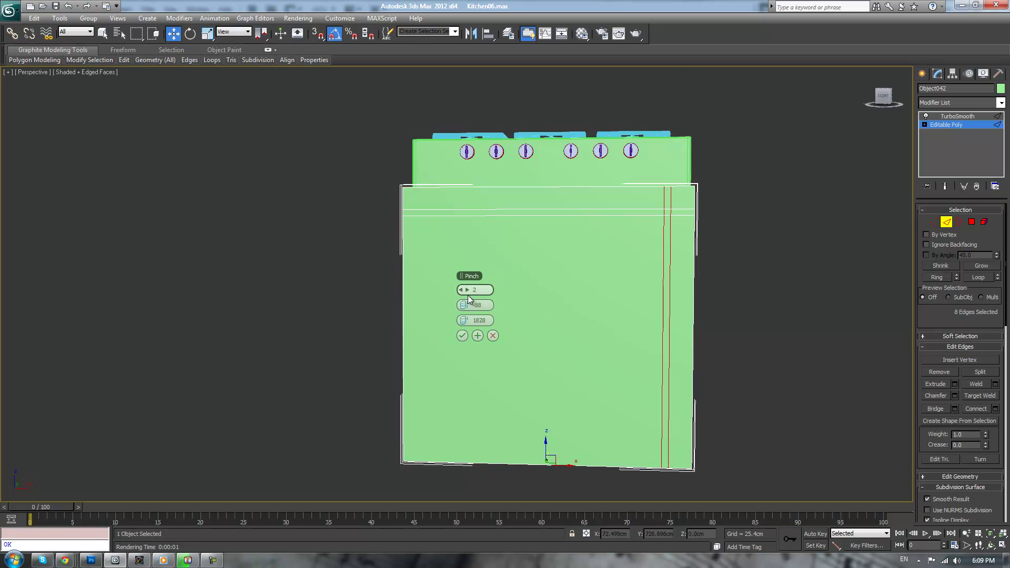
text(0)
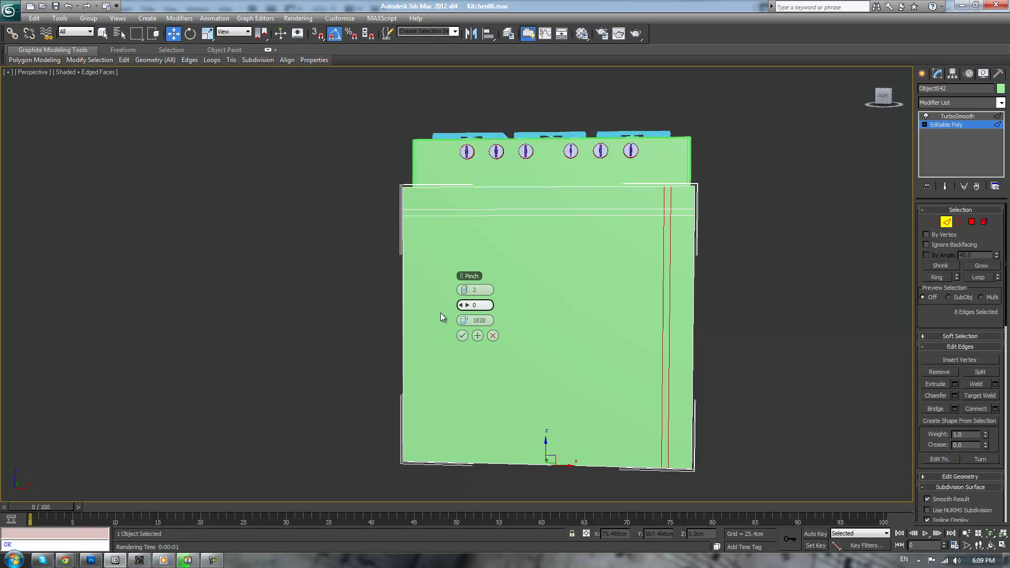
double_click(482, 325)
text(0)
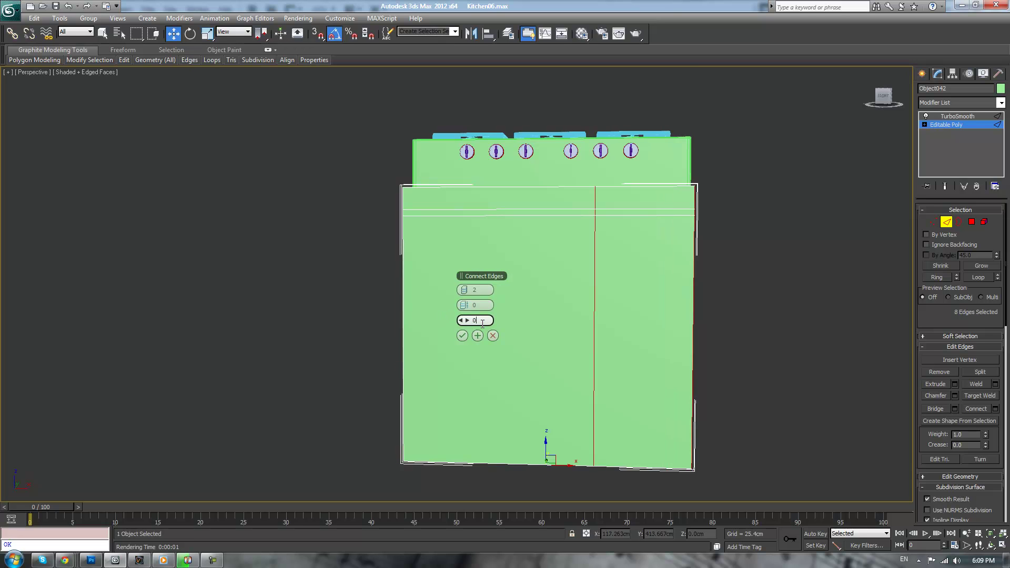
double_click(478, 307)
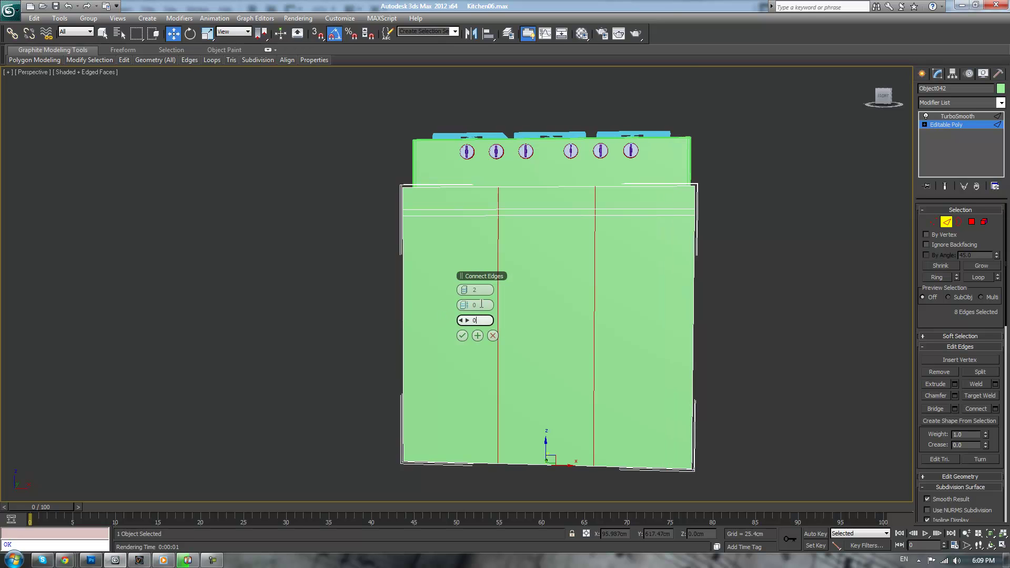
Set the connection to 6 segments and apply the evenly spaced vertical loops across the door panel
click(468, 291)
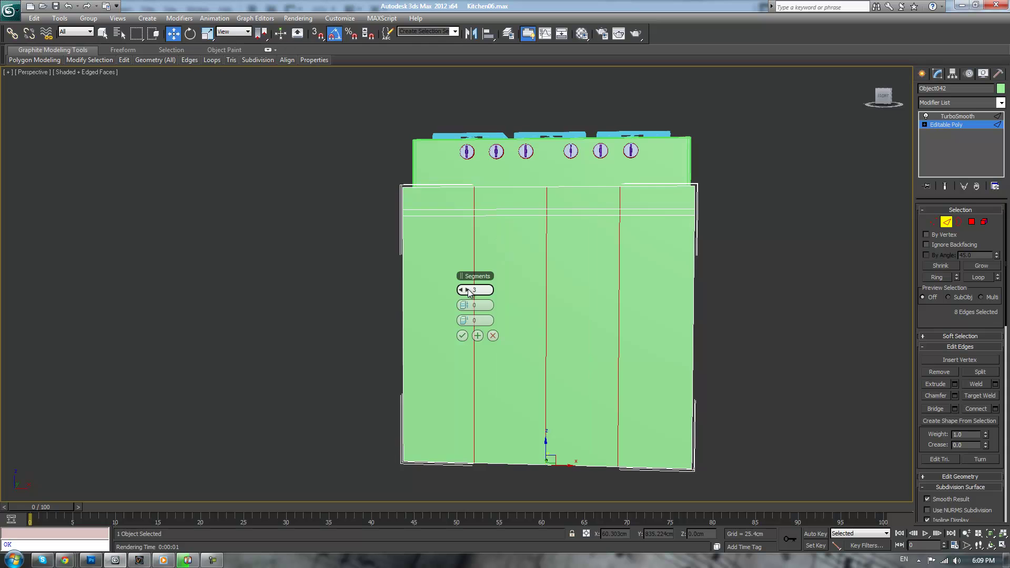
click(468, 290)
click(468, 290)
click(468, 289)
click(468, 290)
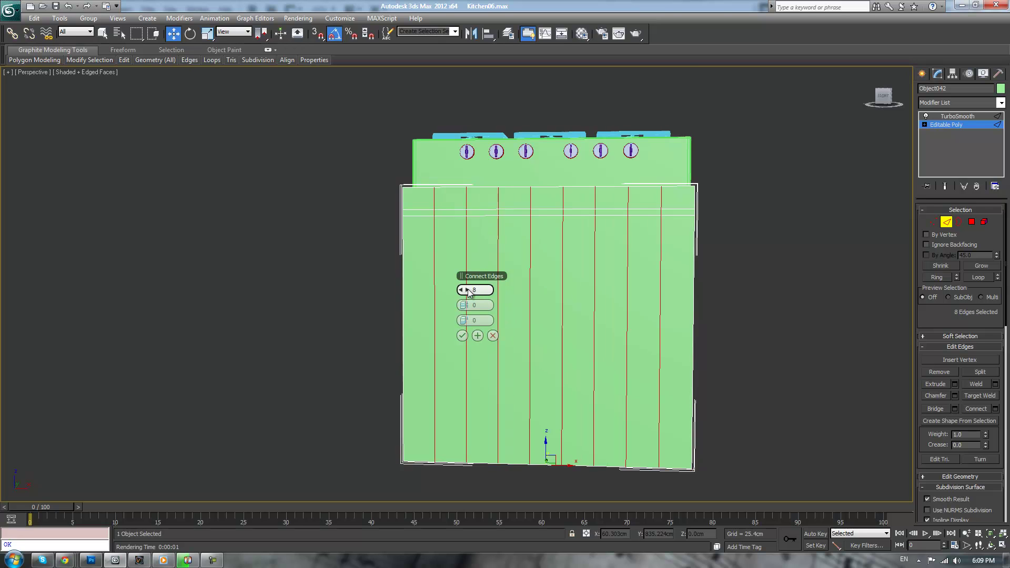
click(461, 290)
click(461, 290)
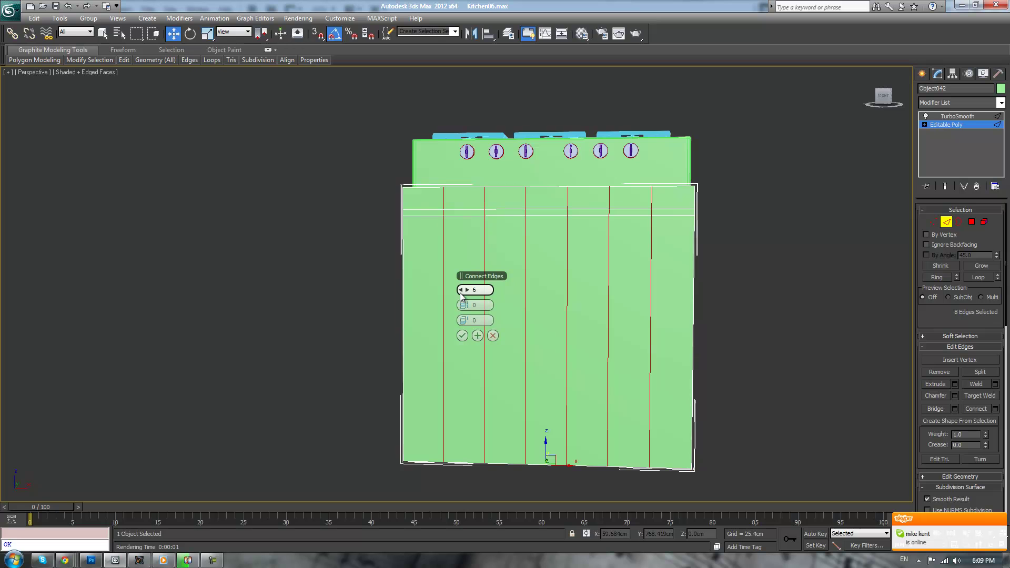
click(462, 335)
Chamfer the six vertical edge loops on the door panel by a small amount with 1 segment
click(955, 396)
click(461, 306)
click(461, 307)
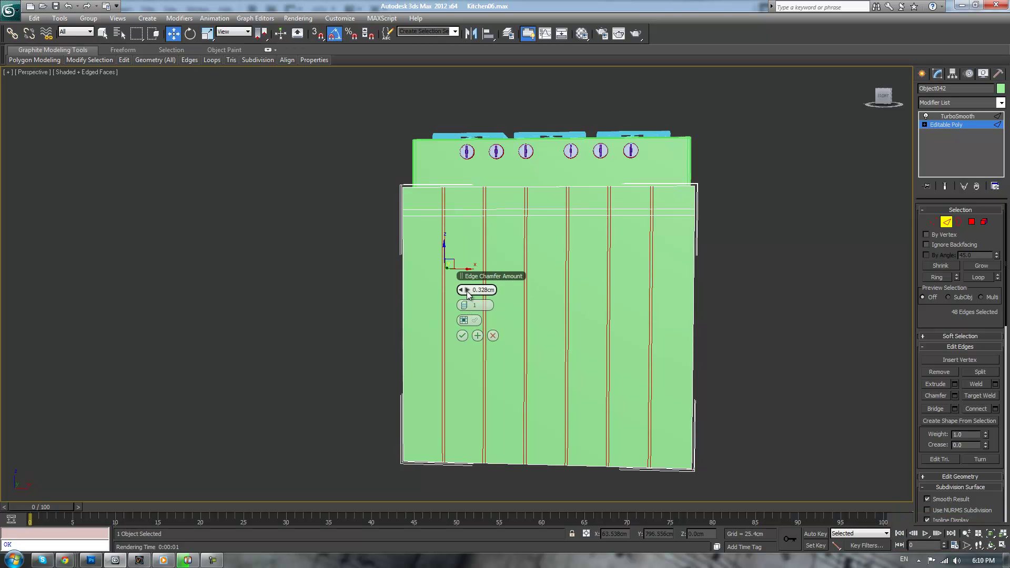
drag(464, 290, 463, 280)
click(462, 336)
Select the five wide polygons in the narrow horizontal strip near the top of the door panel
click(972, 224)
click(640, 213)
ctrl+click(596, 213)
ctrl+click(542, 216)
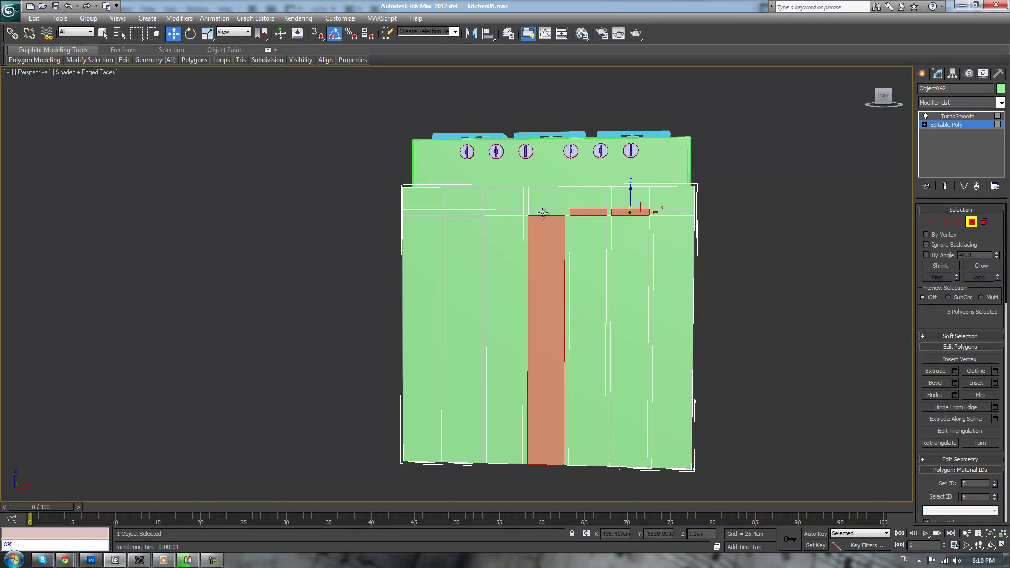
key(ctrl+z)
ctrl+click(545, 214)
ctrl+click(512, 214)
ctrl+click(459, 215)
Extrude the selected strip polygons by 0.972 cm and inspect the extrusion from both sides
middle_drag(625, 277, 557, 319)
scroll(645, 314, up, 4)
alt+middle_drag(558, 319, 607, 327)
scroll(739, 295, up, 1)
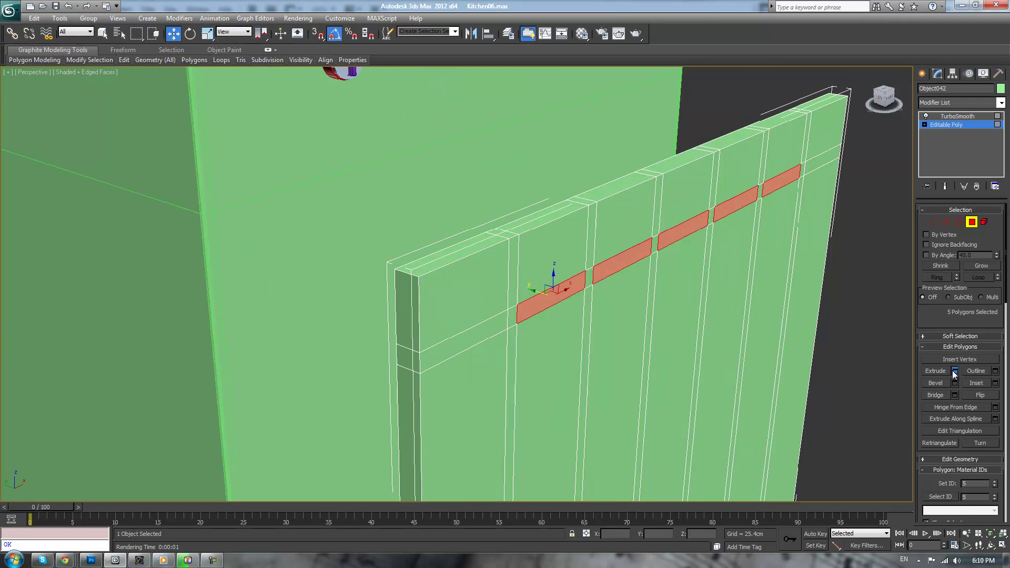
click(955, 372)
drag(466, 305, 462, 305)
alt+middle_drag(500, 289, 568, 292)
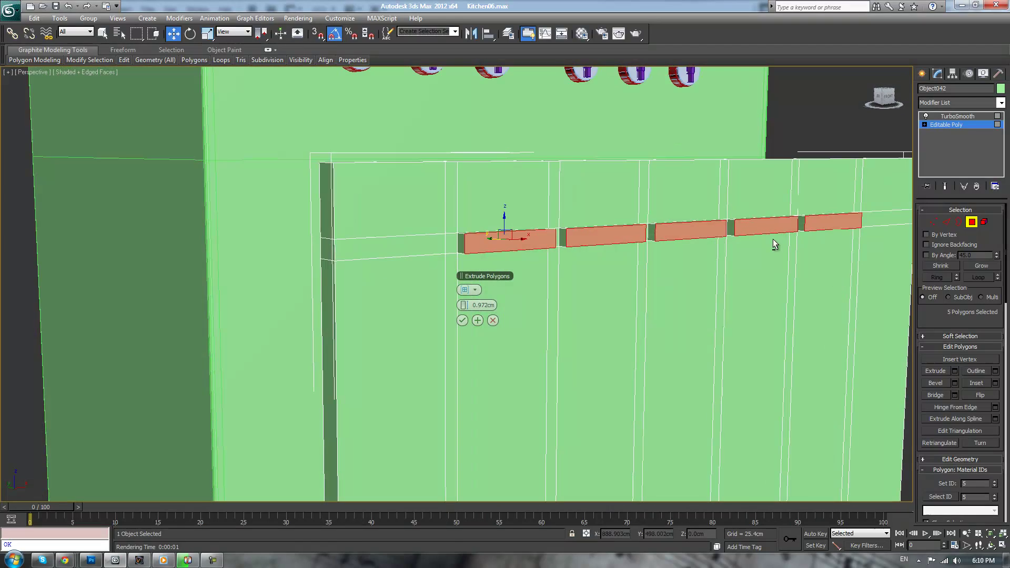
alt+middle_drag(774, 243, 658, 248)
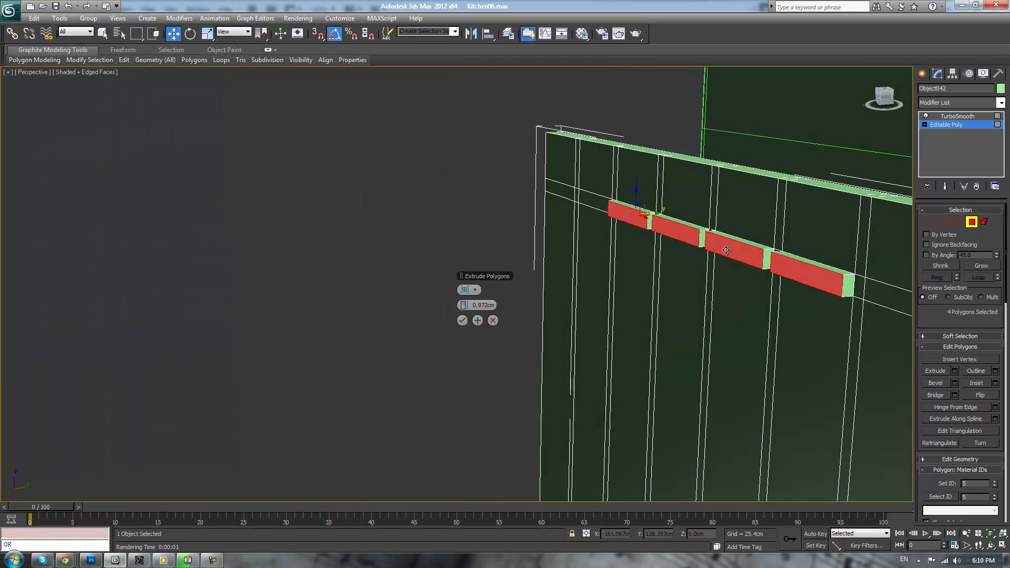
Undo the latest polygon selections on the door panel and cancel the pending Extrude operation
key(ctrl+z)
key(ctrl+z)
key(ctrl+z)
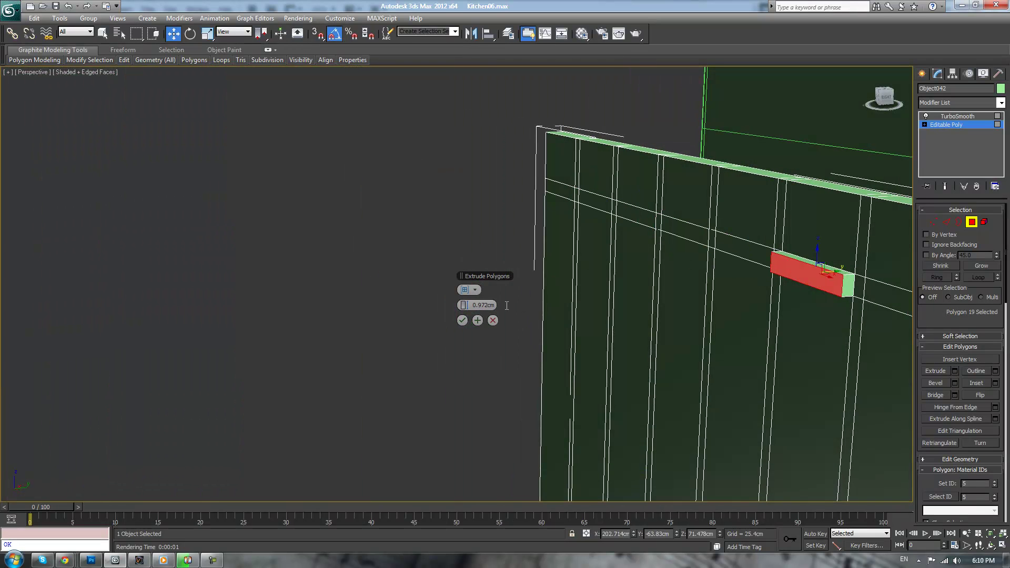
click(493, 321)
Select the five wide polygons of the narrow horizontal band on one face of the door panel
middle_drag(850, 272, 722, 253)
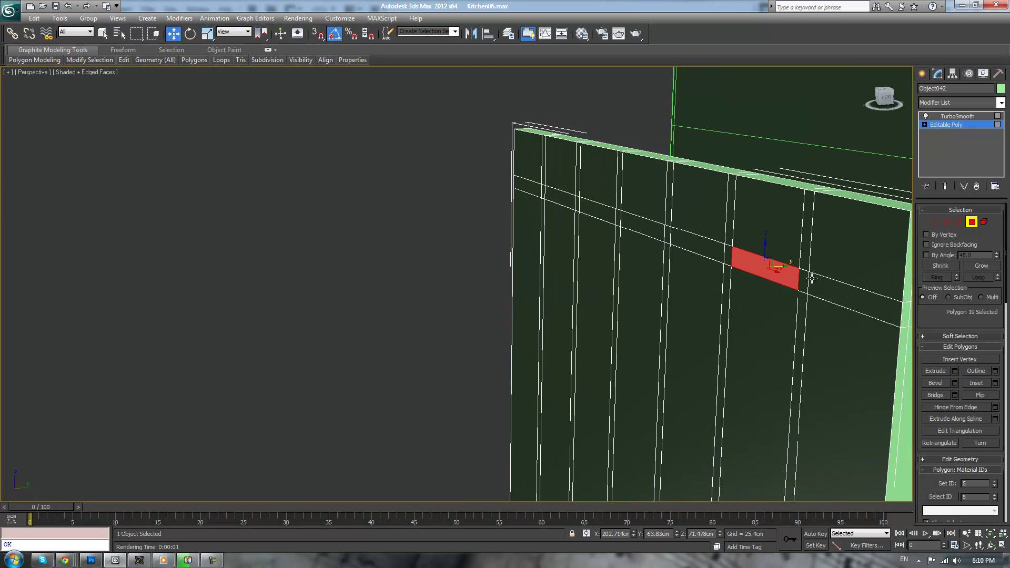
ctrl+click(688, 247)
key(q)
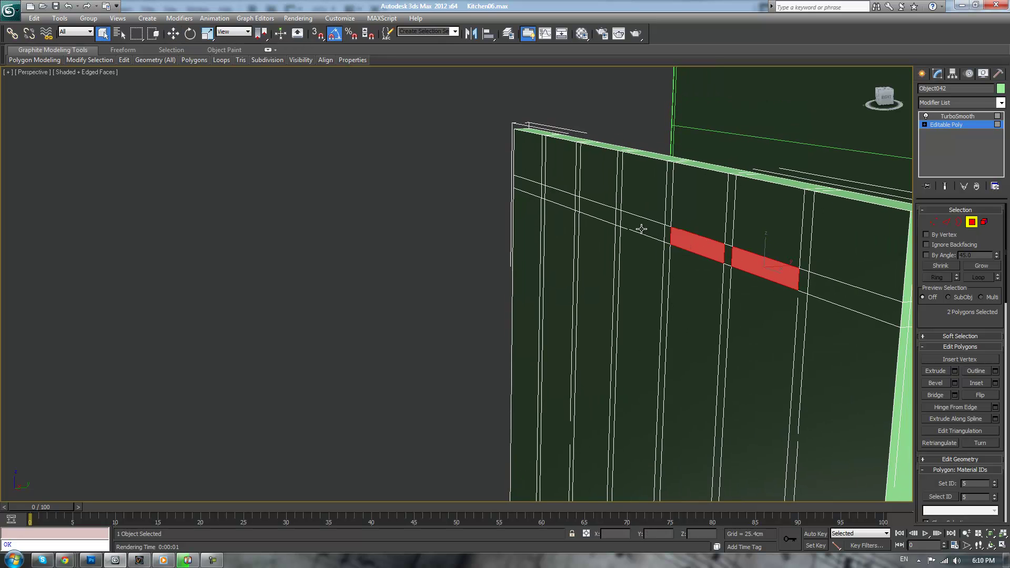
ctrl+click(641, 228)
ctrl+click(598, 209)
ctrl+click(564, 198)
Add the matching band polygons on the opposite face and bridge both sets to cut five slots through the panel
alt+middle_drag(564, 199, 604, 230)
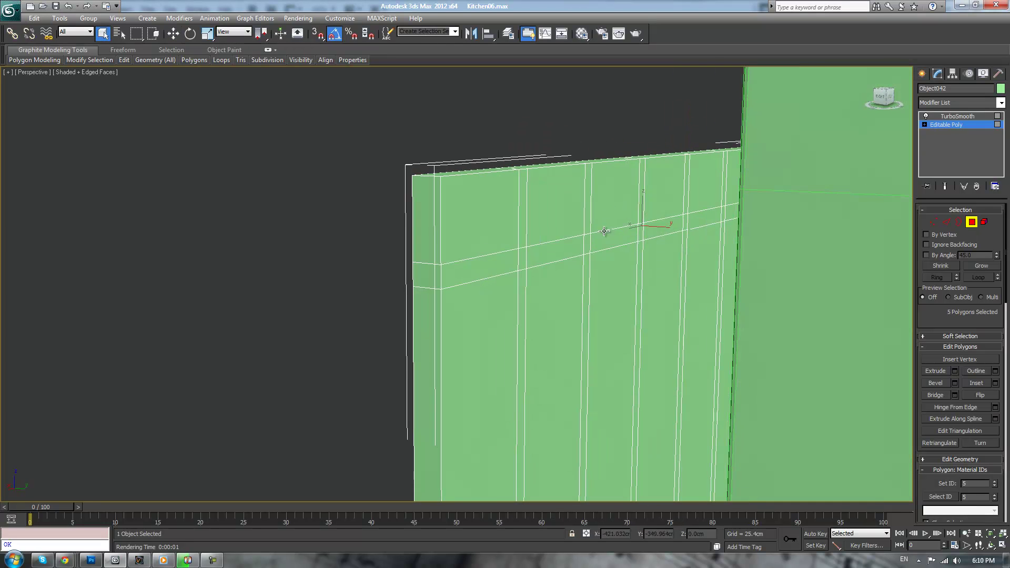
ctrl+click(535, 254)
ctrl+click(673, 225)
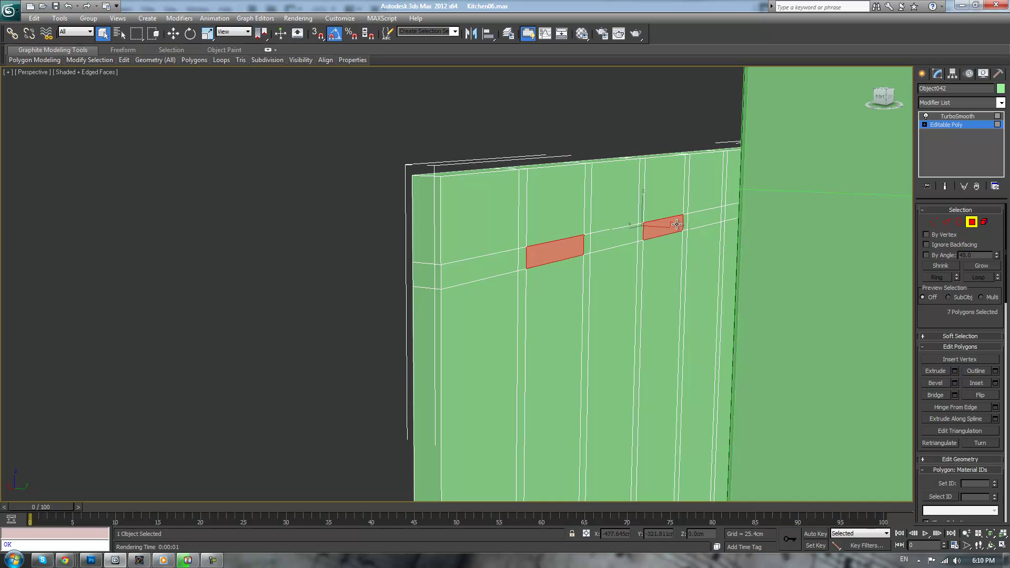
ctrl+click(629, 238)
ctrl+click(708, 218)
click(931, 395)
alt+middle_drag(626, 291, 663, 263)
scroll(663, 264, down, 1)
middle_drag(750, 270, 634, 265)
click(895, 355)
middle_drag(907, 334, 758, 334)
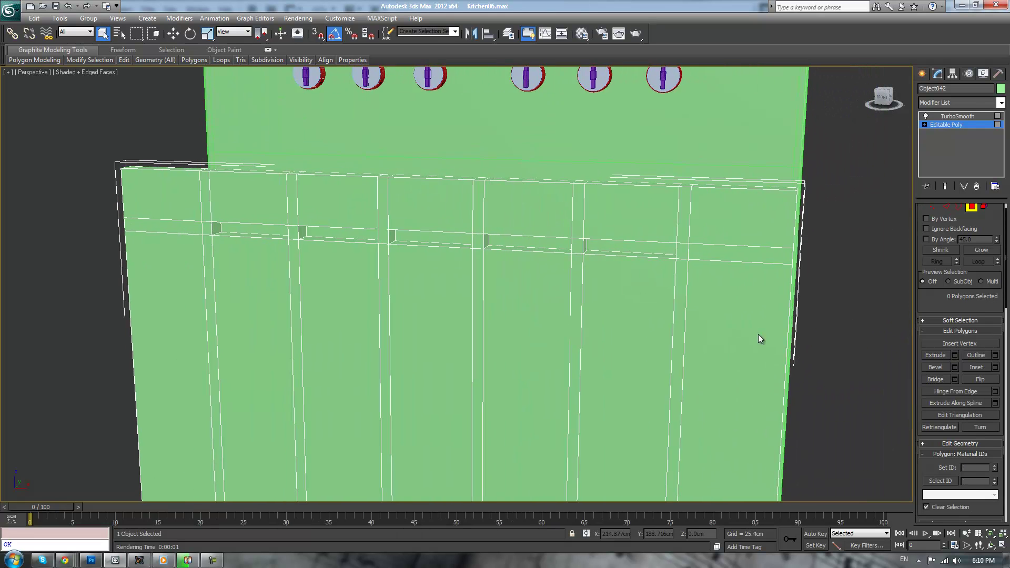
Inspect the shape of the five slots with TurboSmooth active
scroll(759, 334, down, 3)
click(958, 116)
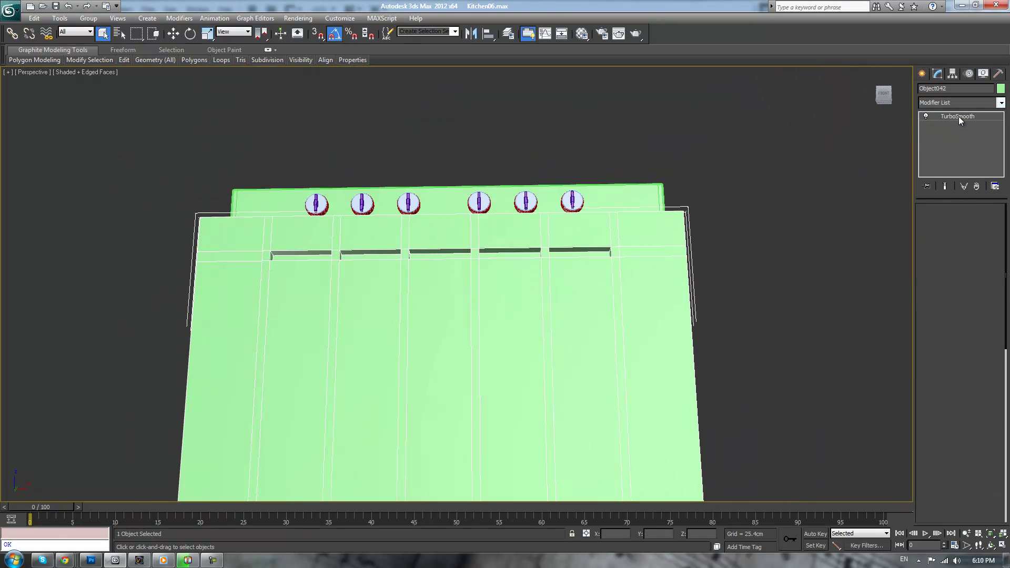
alt+middle_drag(894, 200, 820, 304)
scroll(819, 304, up, 1)
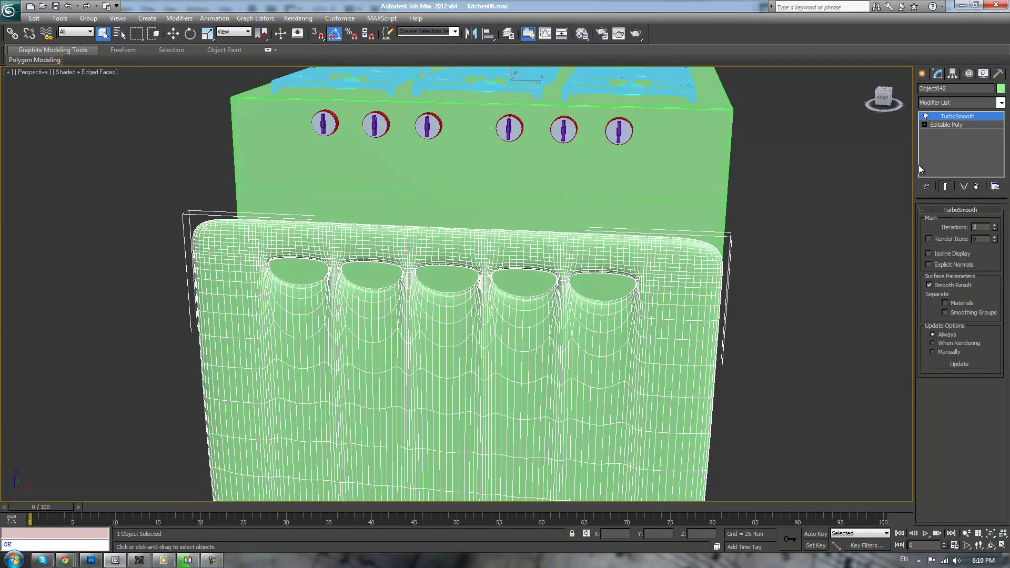
In the Editable Poly, connect the panel's vertical edges below the slots with 1 segment
click(952, 125)
alt+middle_drag(828, 247, 836, 323)
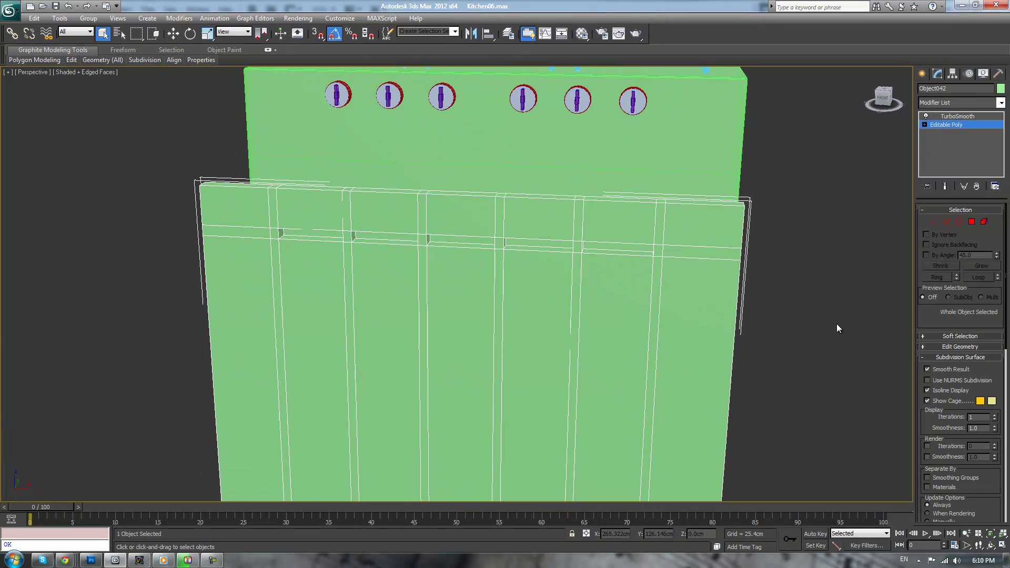
click(947, 222)
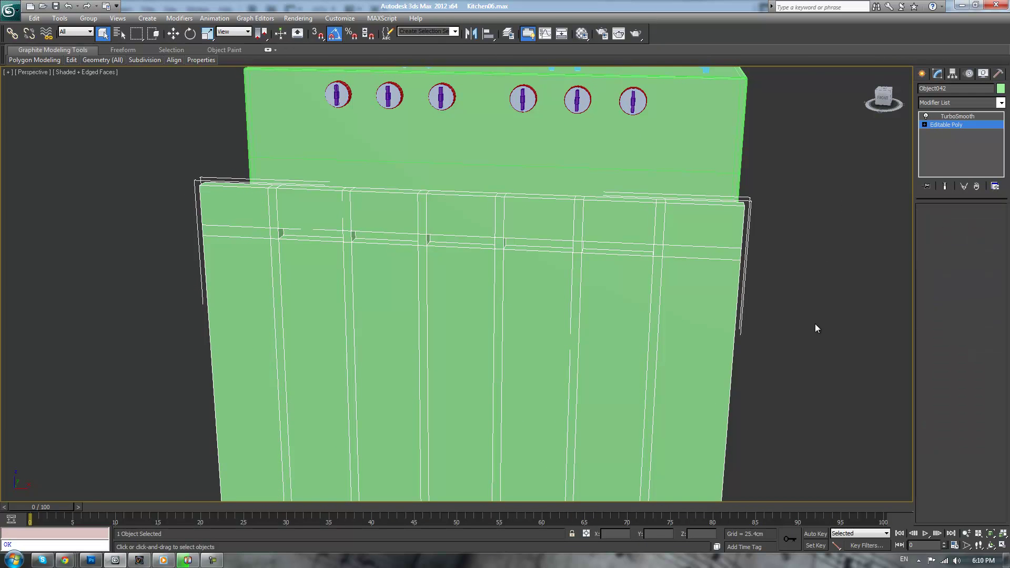
click(973, 411)
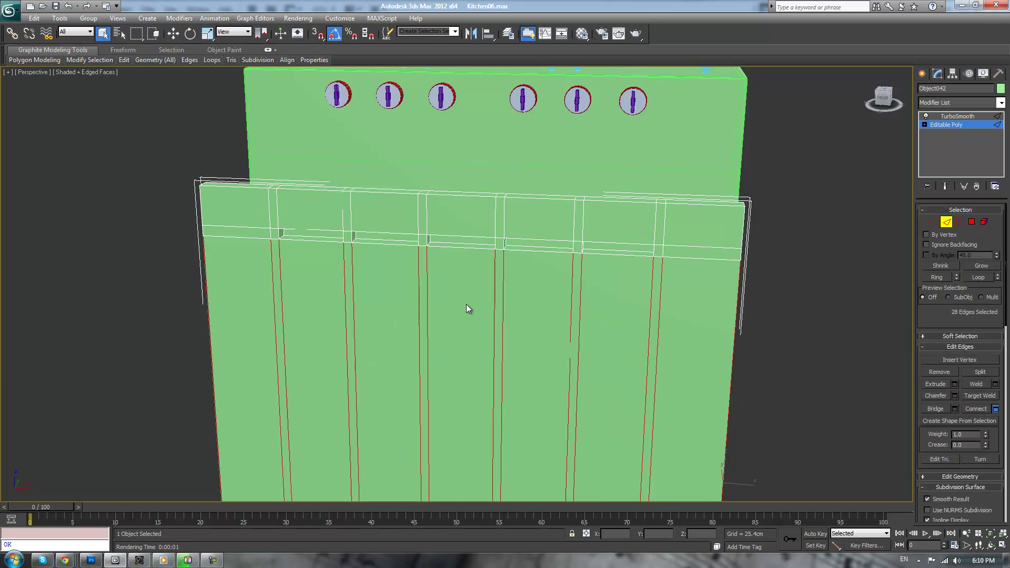
click(461, 290)
click(461, 290)
click(461, 290)
click(461, 290)
click(461, 290)
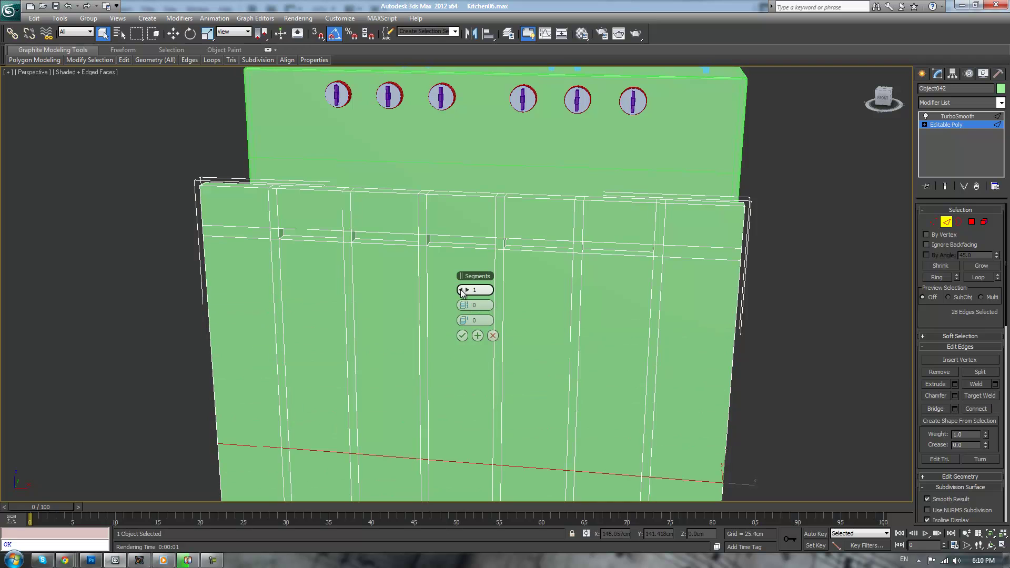
click(463, 335)
Move the new edge loop up about 32.06 cm along Z to just beneath the slots
middle_drag(476, 327, 474, 314)
key(w)
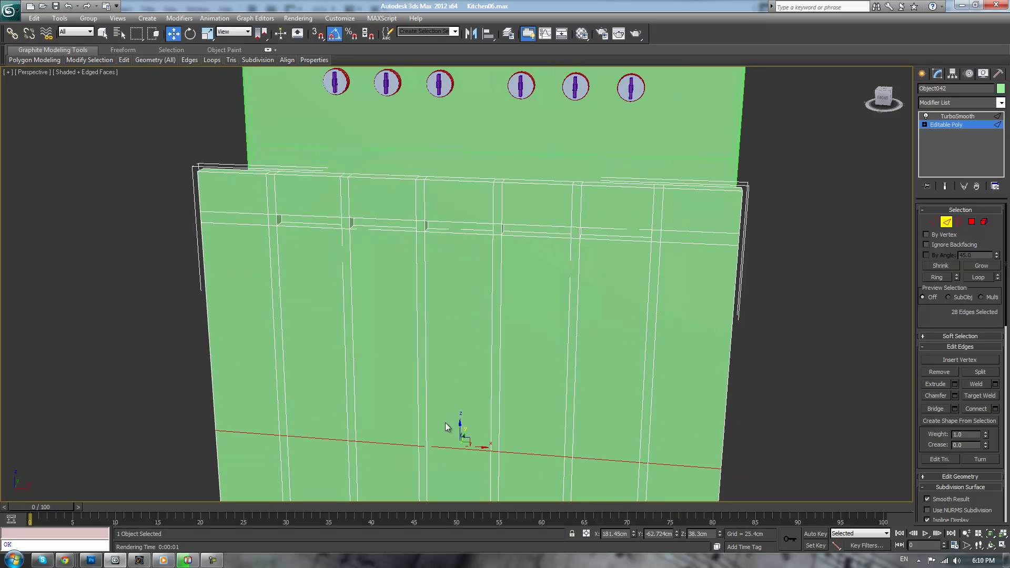
drag(459, 424, 491, 212)
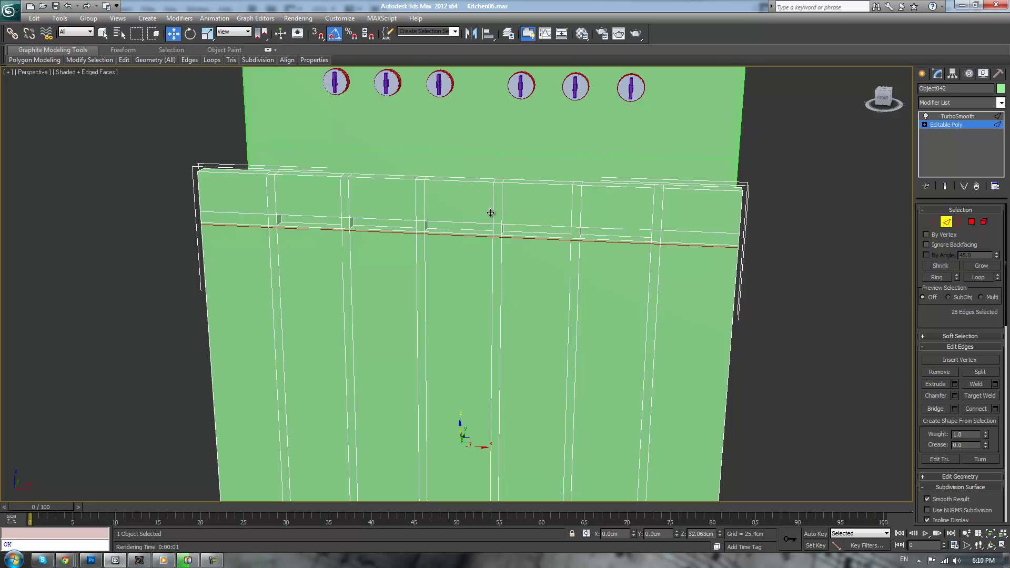
In the Front view, select the vertical edges above the slots and connect them with one horizontal edge loop
drag(844, 208, 220, 160)
key(l)
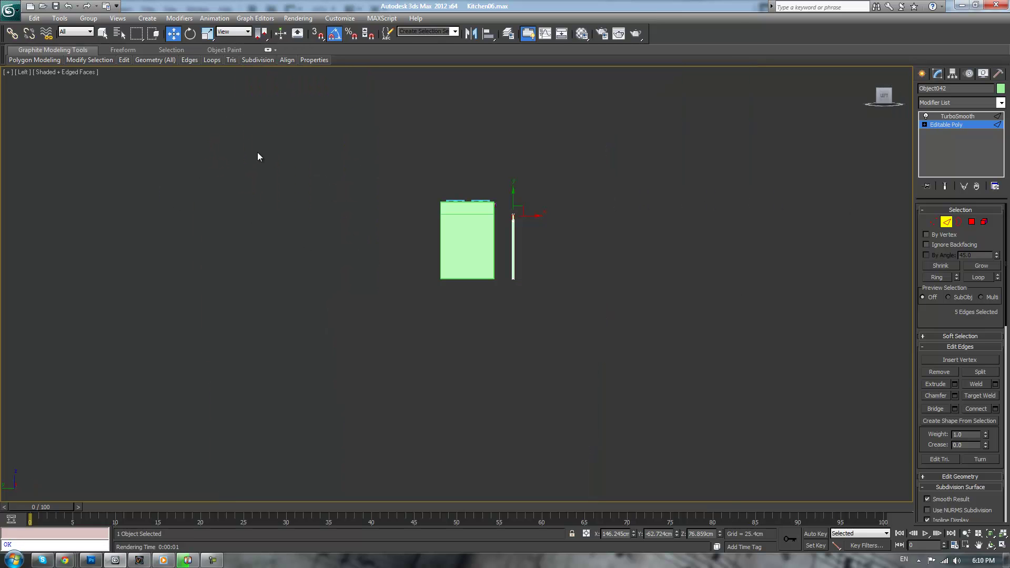
key(f)
scroll(258, 158, up, 8)
scroll(289, 247, down, 4)
click(135, 275)
drag(772, 272, 773, 273)
click(974, 409)
scroll(496, 254, up, 3)
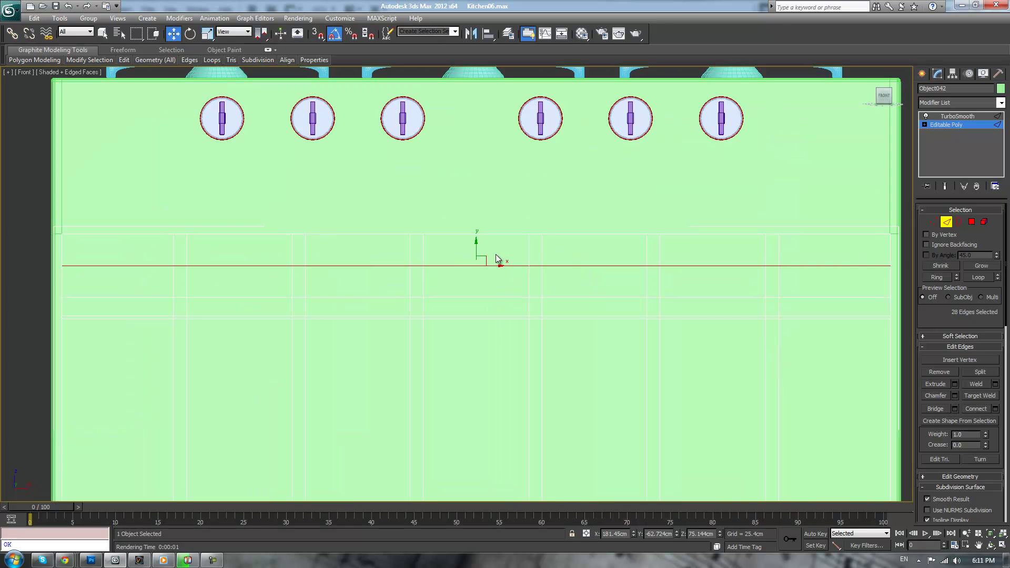
Move the upper edge loop down about 2.6 cm to just above the slots and check it with TurboSmooth
drag(477, 244, 478, 273)
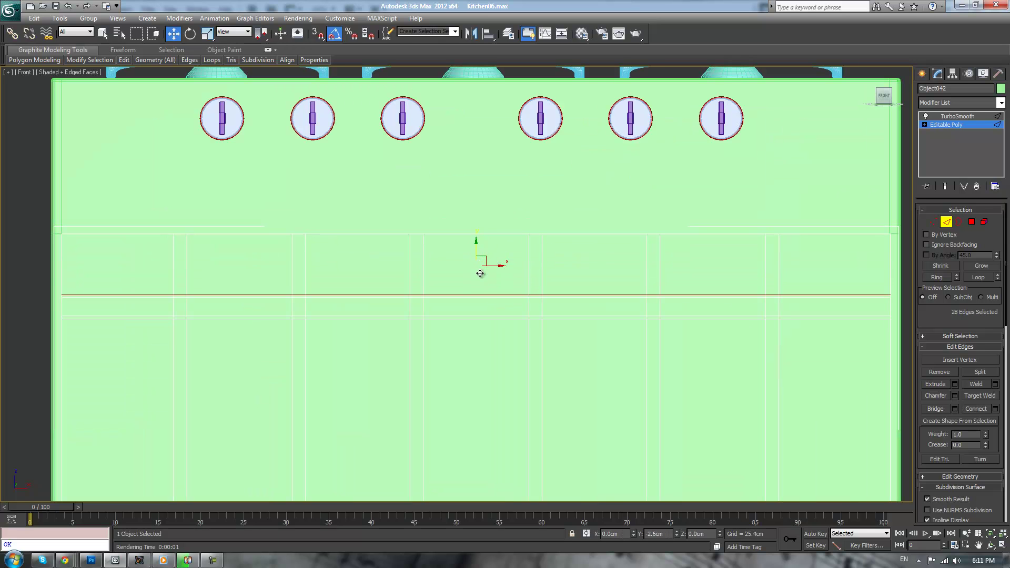
click(958, 117)
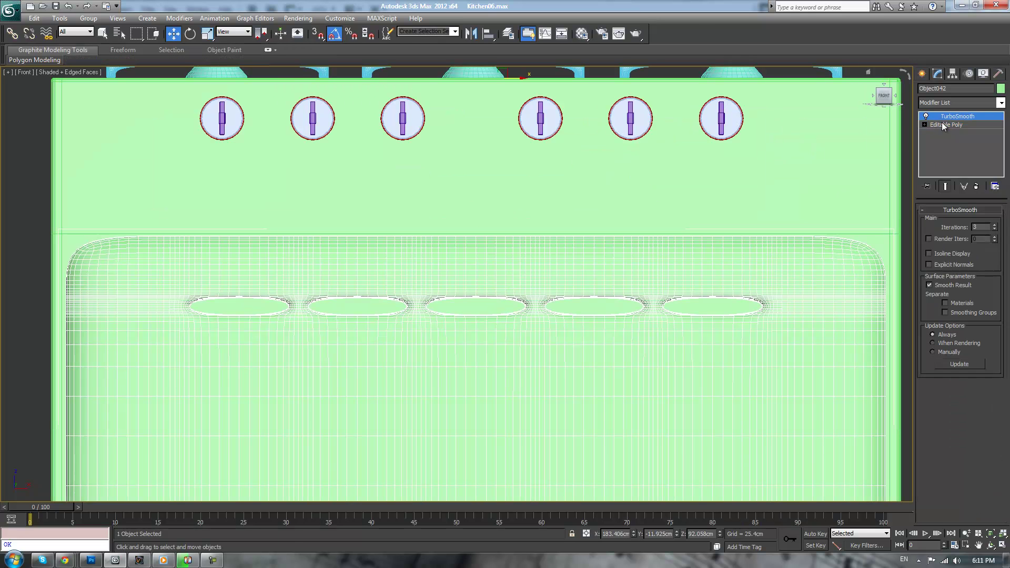
click(945, 125)
Select the six short top edges of the narrow vertical strips beside and between the slots
middle_drag(438, 317, 504, 286)
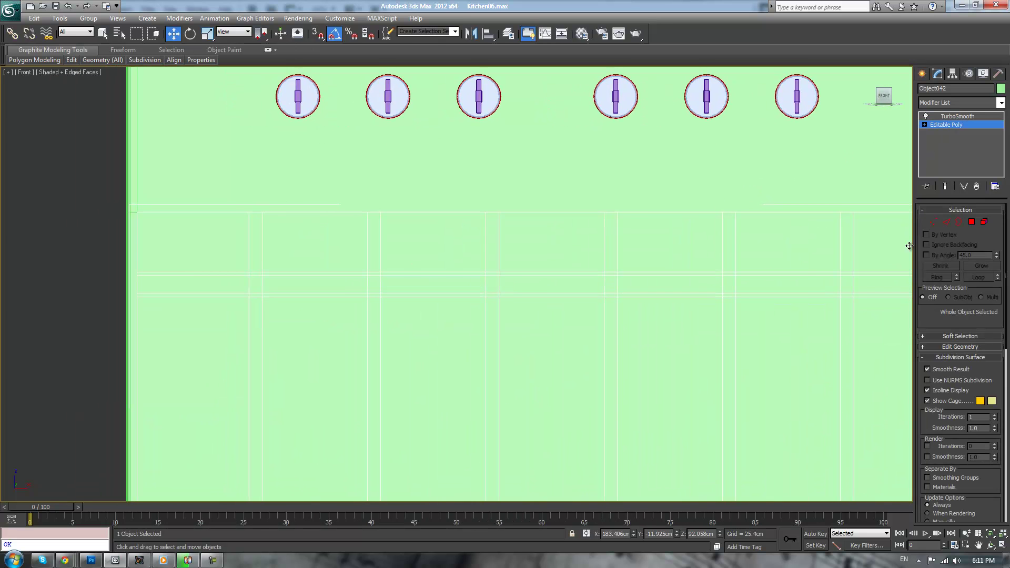
click(947, 224)
scroll(410, 281, down, 2)
middle_drag(410, 282, 443, 239)
scroll(421, 237, up, 2)
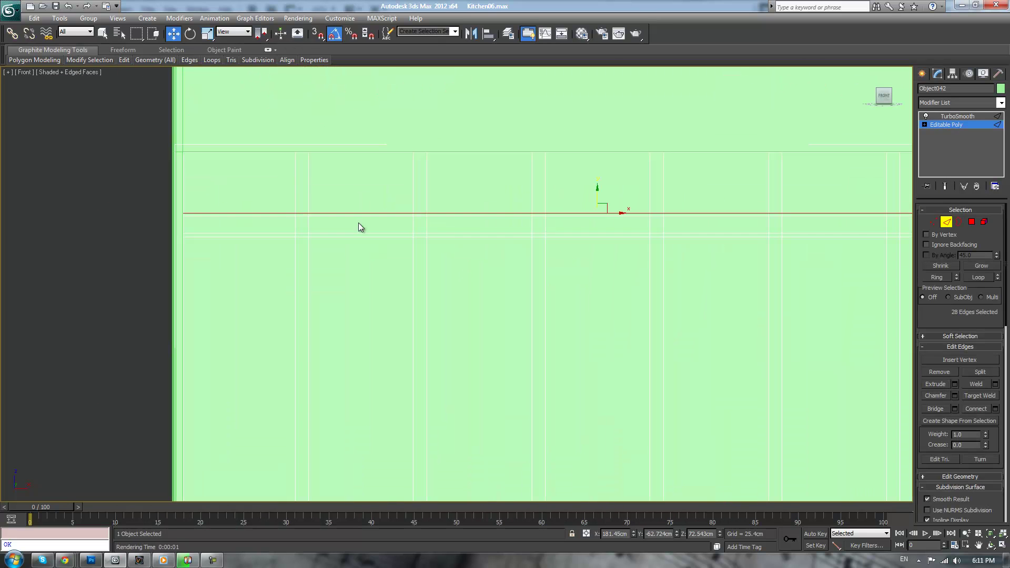
click(302, 153)
ctrl+click(421, 152)
ctrl+click(539, 152)
ctrl+click(655, 152)
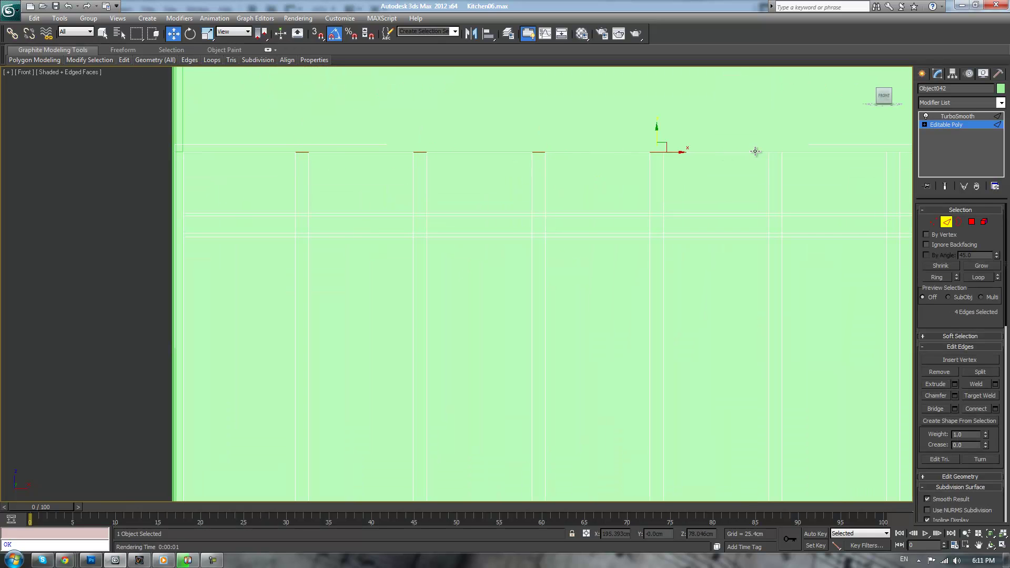
ctrl+click(776, 153)
middle_drag(807, 184, 667, 197)
ctrl+click(689, 195)
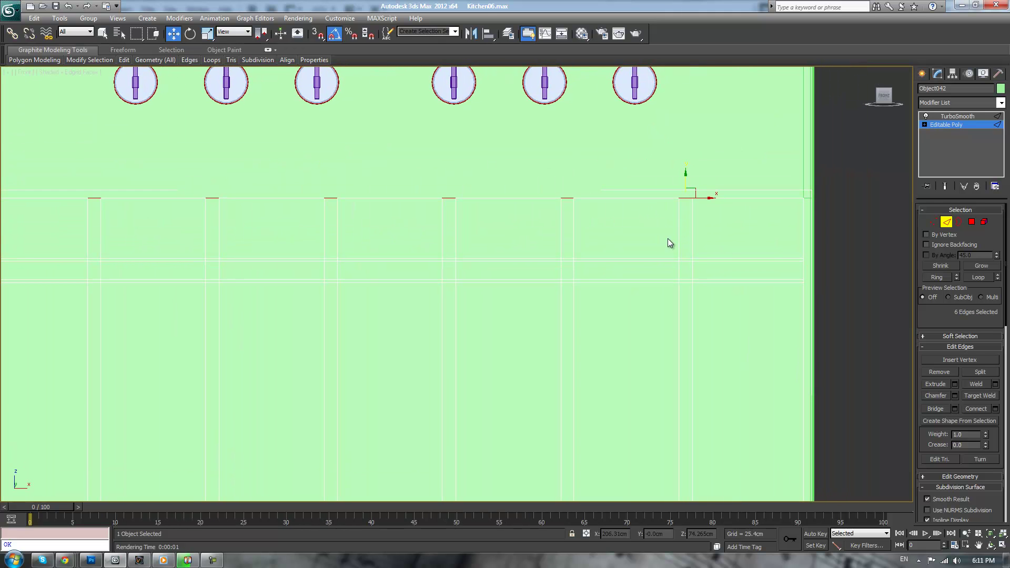
Extend the selection to edge rings and connect them with 2 segments and a pinch of 52
key(p)
scroll(578, 295, down, 5)
alt+middle_drag(552, 307, 530, 323)
scroll(530, 323, up, 5)
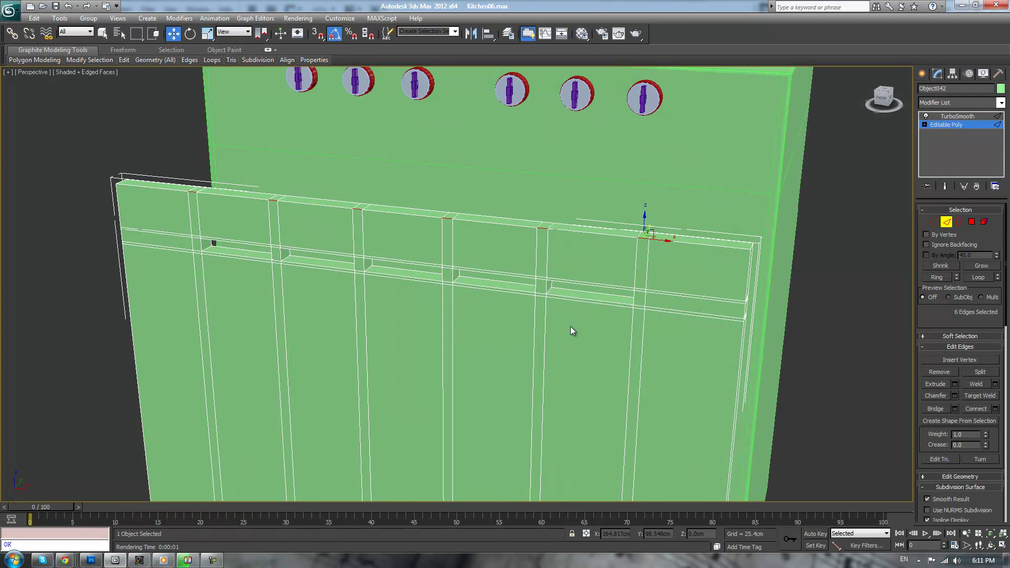
click(939, 278)
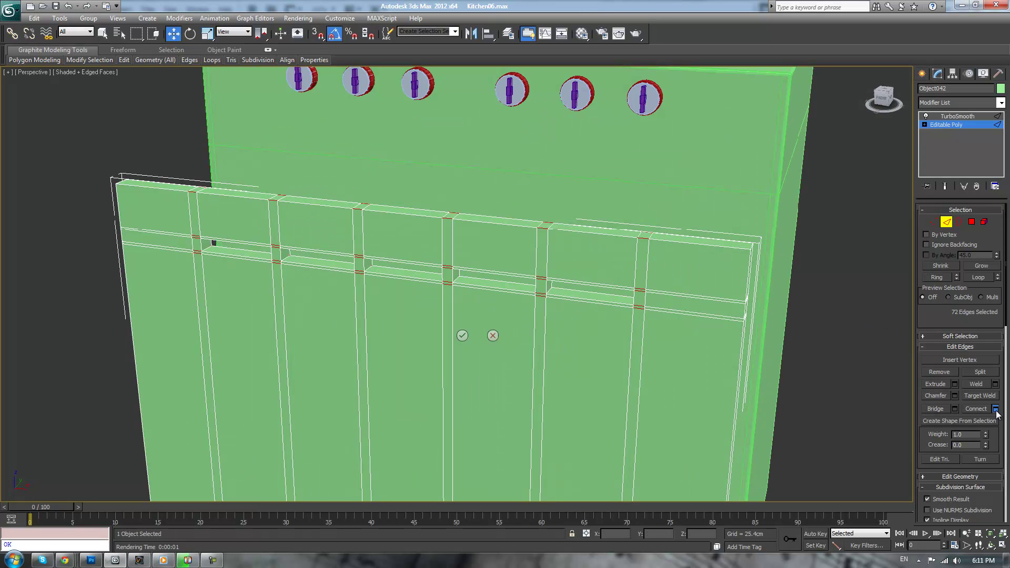
click(466, 291)
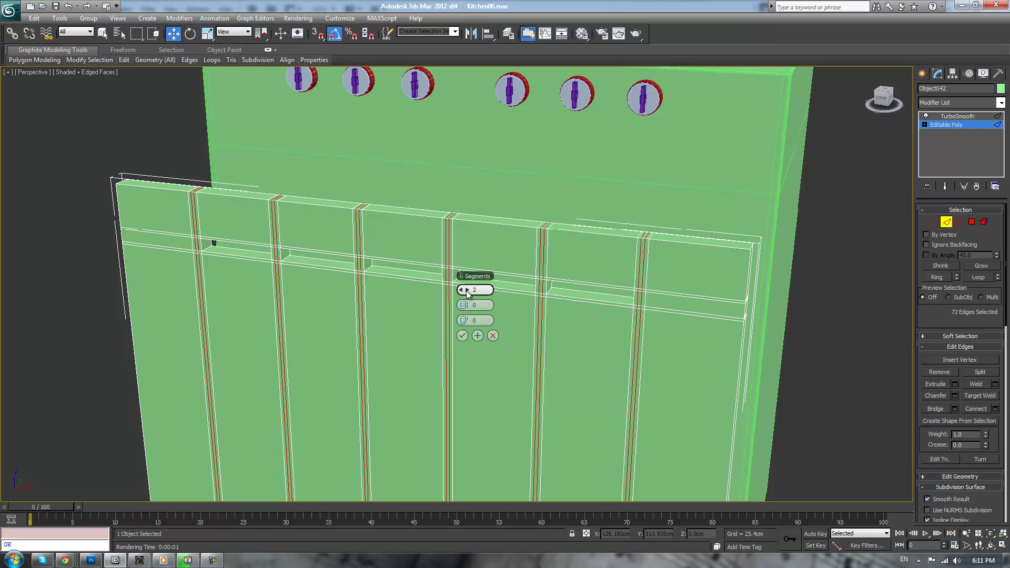
drag(467, 308, 575, 300)
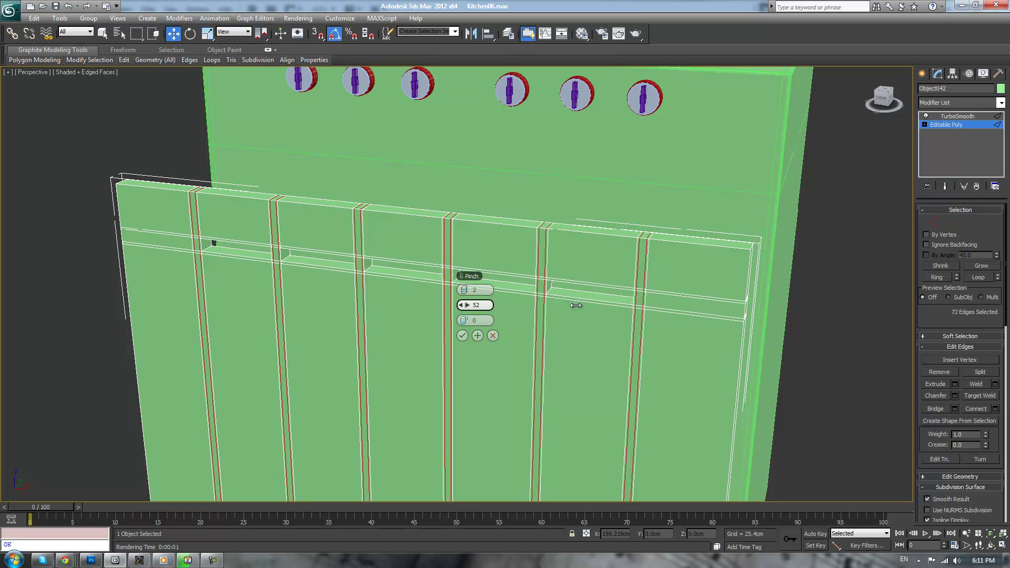
click(462, 336)
Examine the smoothed panel and its slots with TurboSmooth active and edged faces hidden
click(953, 117)
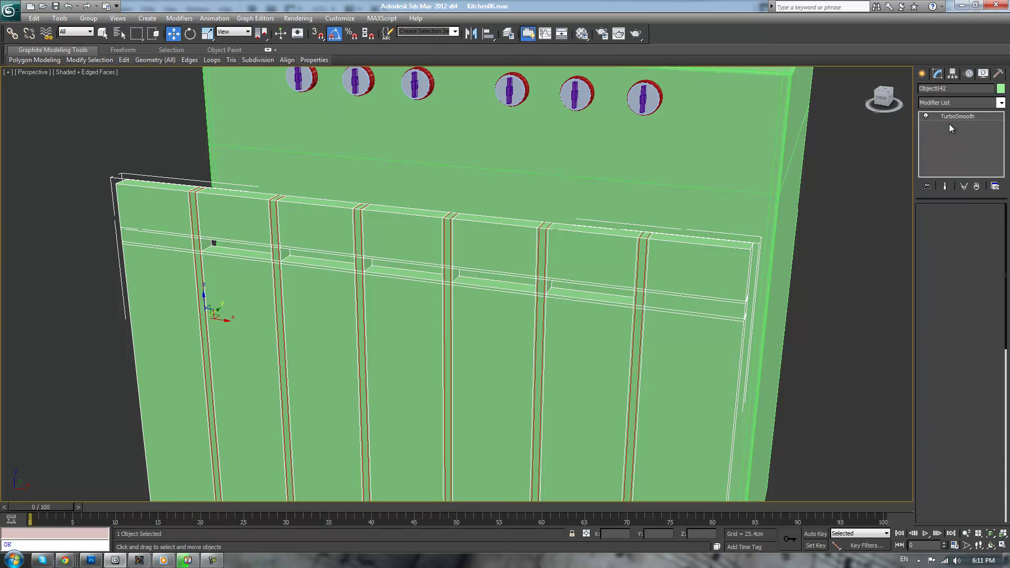
key(F4)
scroll(687, 323, up, 5)
scroll(688, 322, down, 5)
mouse_move(688, 323)
alt+middle_down()
mouse_move(677, 329)
mouse_move(693, 305)
mouse_move(685, 337)
alt+middle_up()
In the Editable Poly, select the edge loop above the slots and move it down close to their upper edges
click(950, 124)
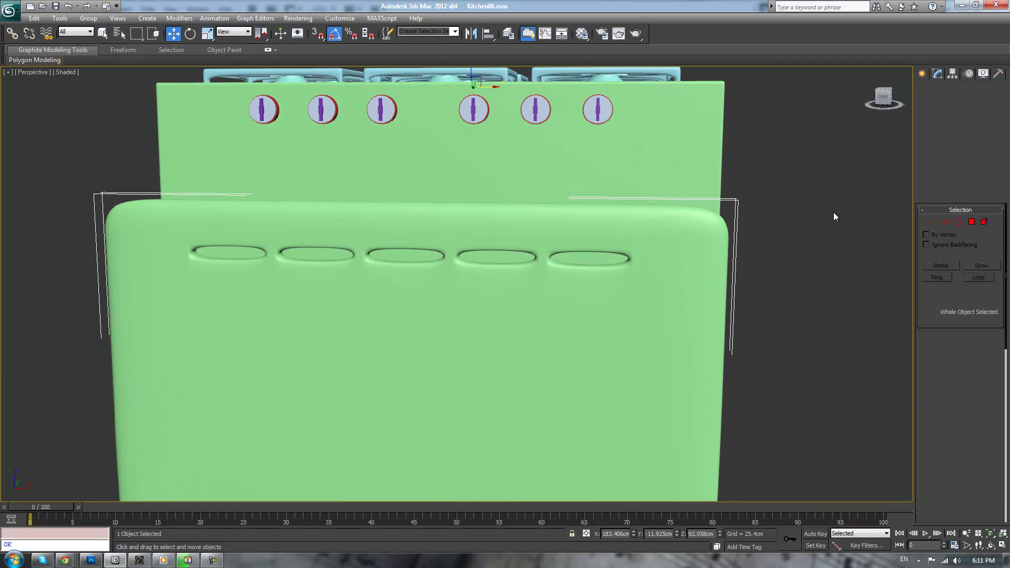
key(F3)
scroll(742, 269, up, 3)
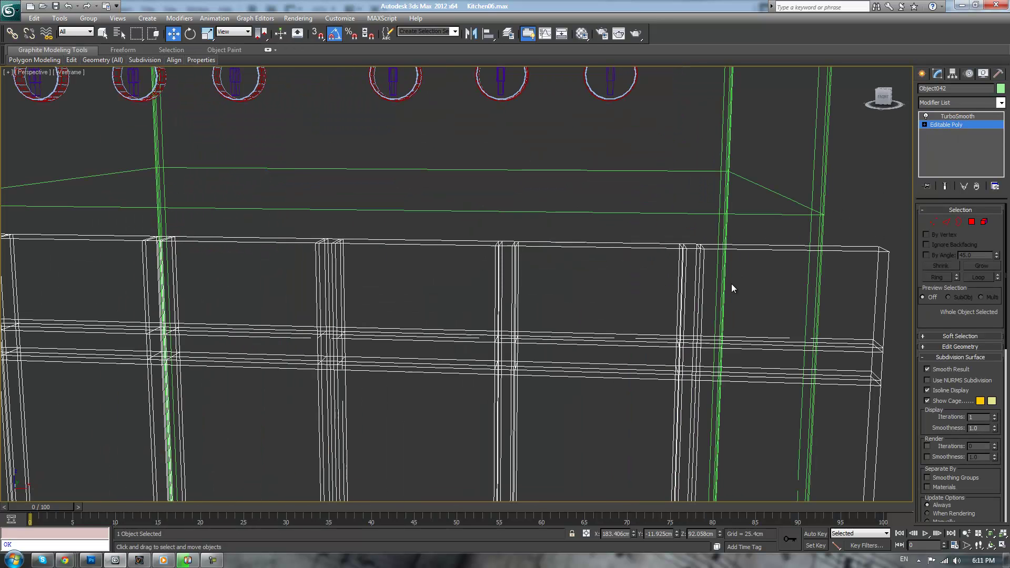
key(F3)
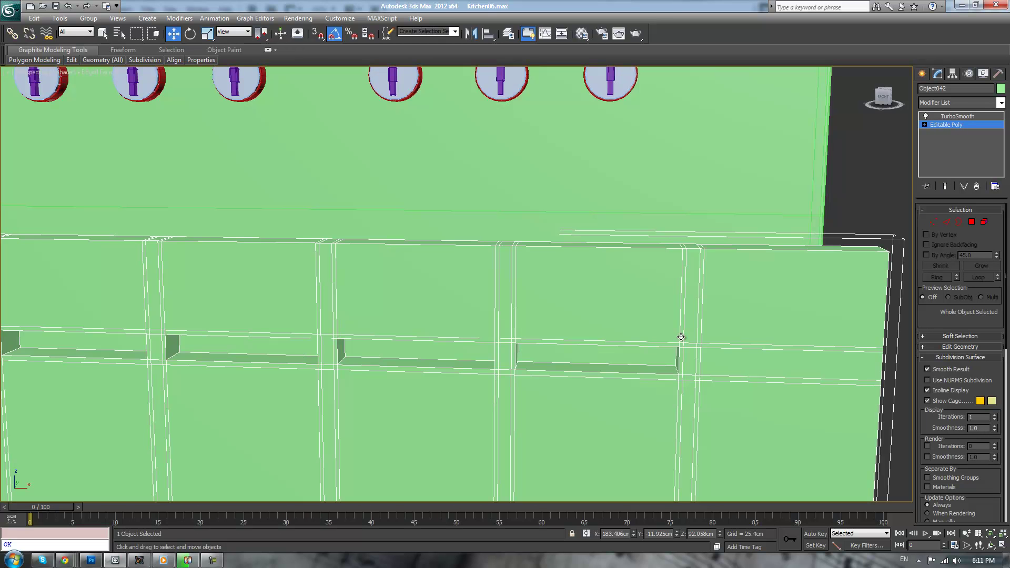
click(946, 221)
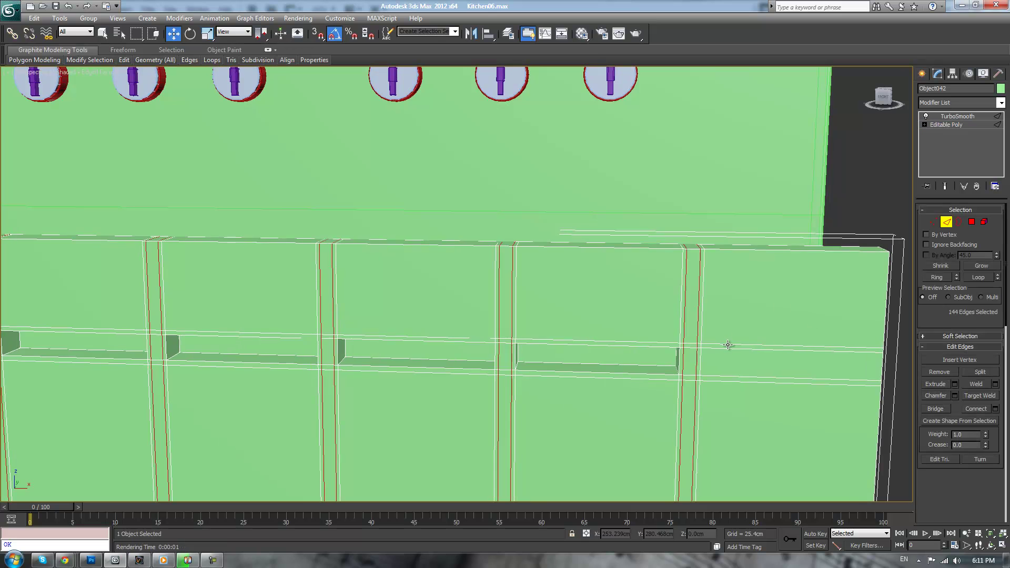
click(977, 278)
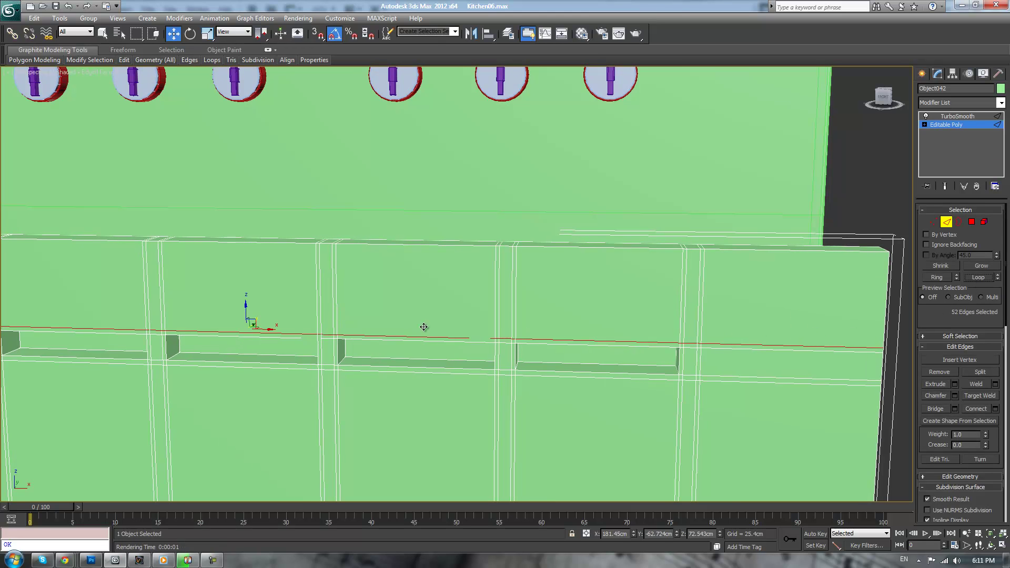
drag(245, 307, 238, 338)
Move the edge loop beneath the slots up to about Z 70.57 cm and check the panel with TurboSmooth
click(230, 367)
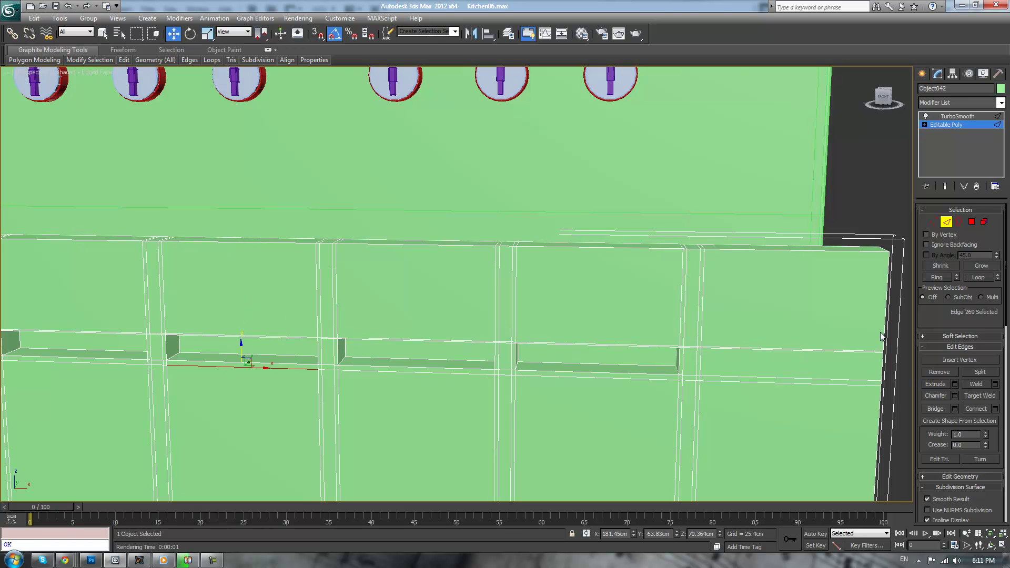
click(978, 278)
drag(247, 344, 248, 342)
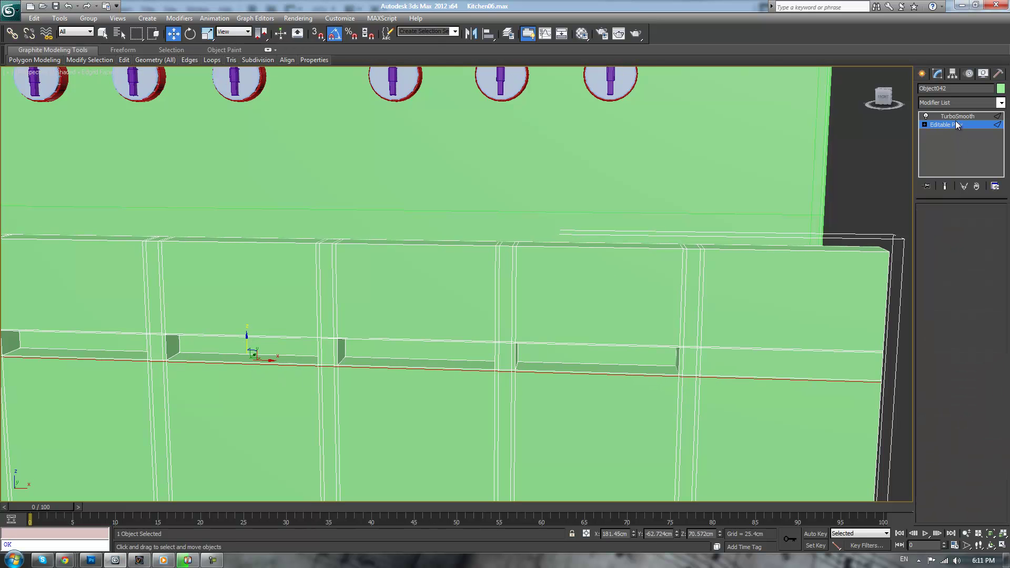
click(957, 116)
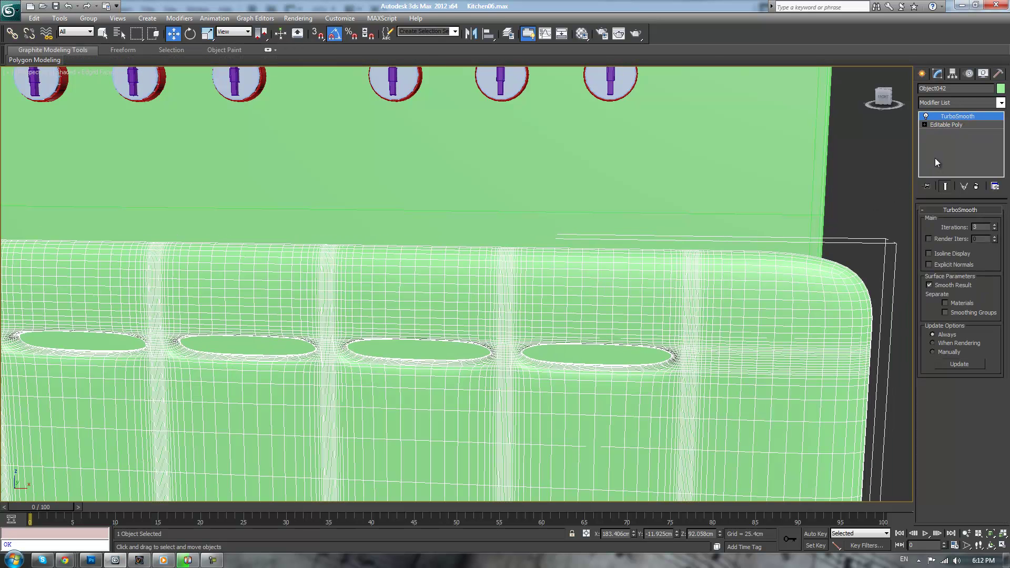
In the Editable Poly, select the upper depth edge at one end of each of two neighbouring slots
click(962, 125)
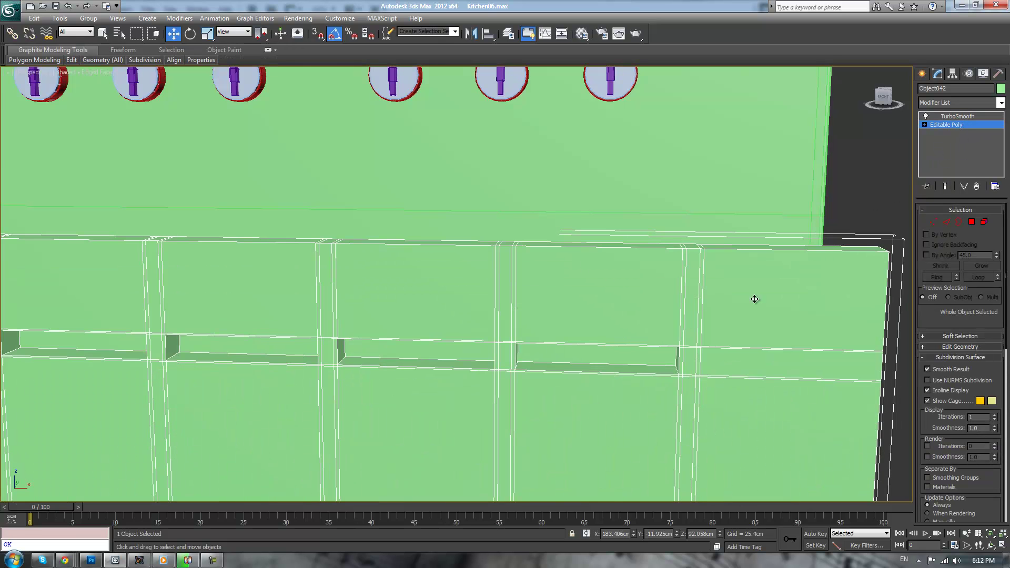
alt+middle_drag(755, 299, 709, 291)
key(2)
double_click(501, 348)
alt+middle_drag(501, 333, 594, 320)
scroll(577, 348, up, 3)
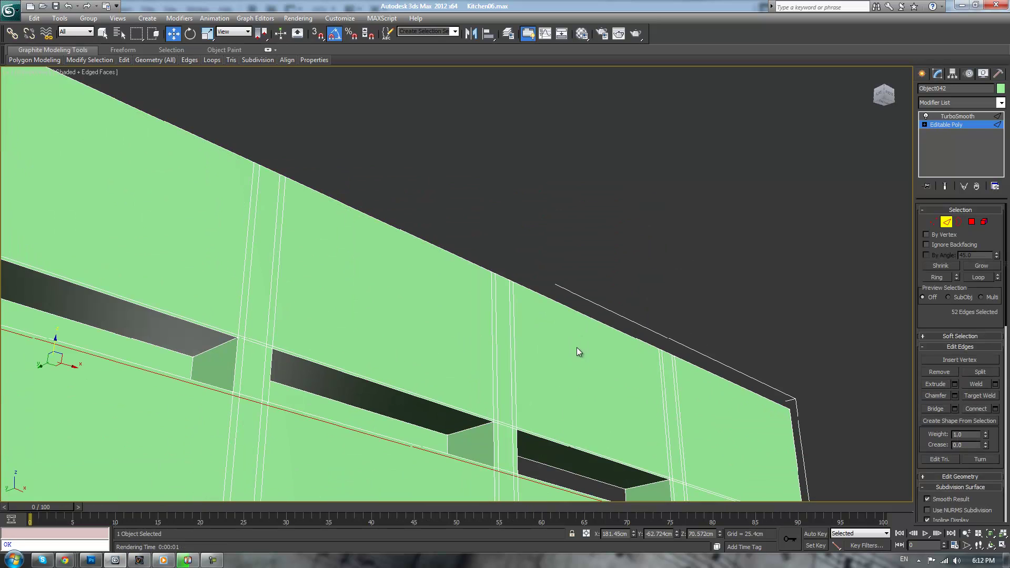
click(638, 487)
ctrl+click(469, 428)
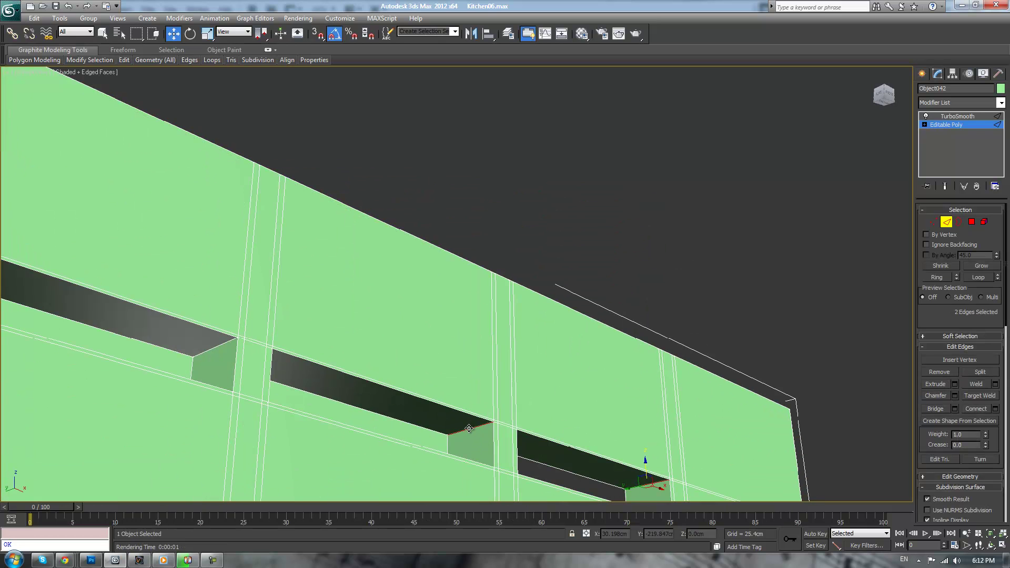
Add the matching depth edges of the remaining three slots and extend the selection to edge rings
key(q)
middle_drag(289, 317, 428, 359)
ctrl+click(499, 400)
middle_drag(316, 347, 375, 358)
ctrl+click(379, 321)
middle_drag(337, 319, 459, 365)
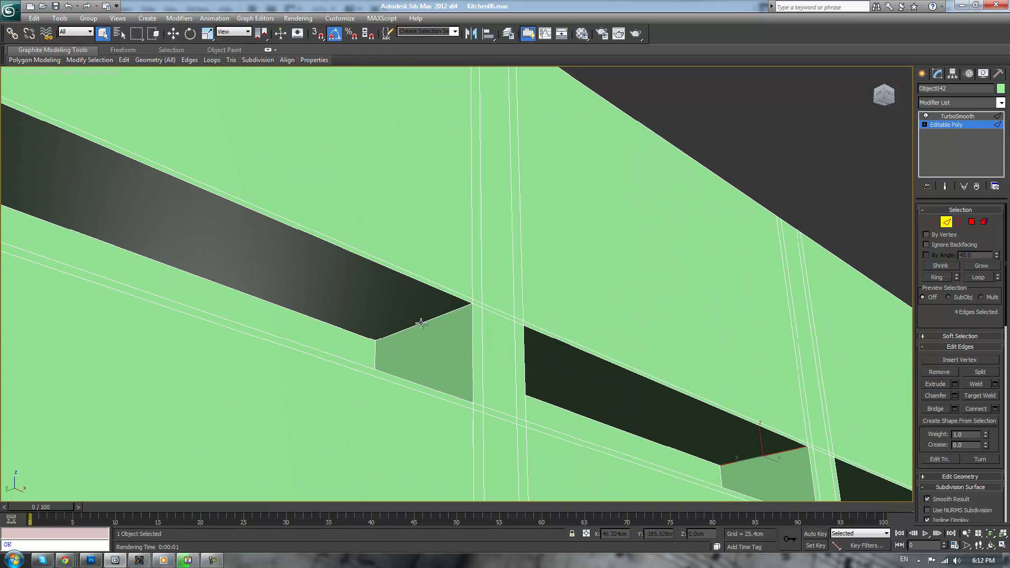
ctrl+click(421, 323)
scroll(426, 325, down, 6)
click(933, 278)
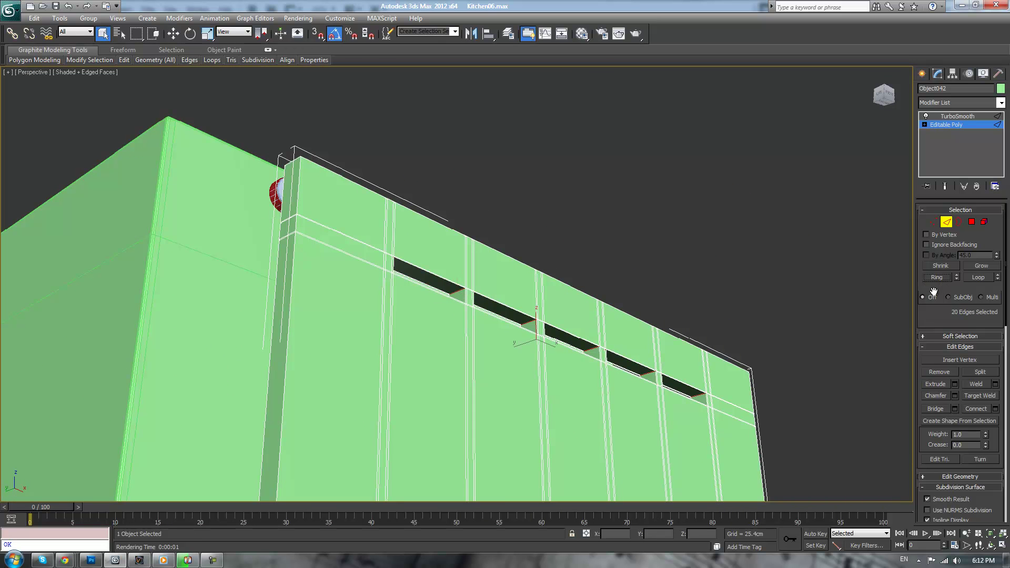
Try chamfering the slots' selected depth edges by 0.05 cm with 1 segment
click(955, 395)
scroll(546, 332, up, 5)
scroll(546, 333, down, 4)
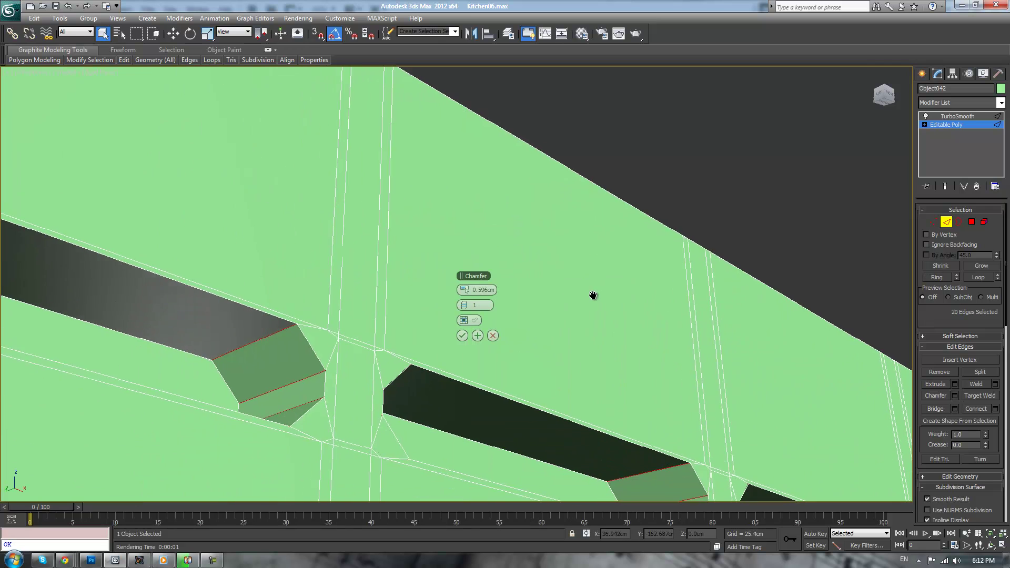
right_click(463, 290)
drag(464, 291, 464, 289)
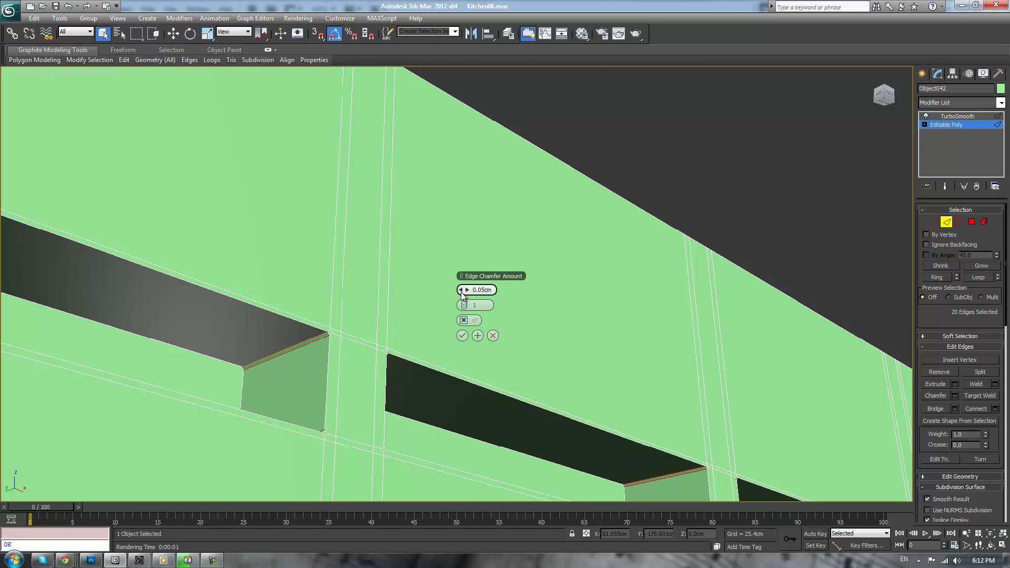
click(463, 335)
Examine the chamfered slots with TurboSmooth active
click(945, 117)
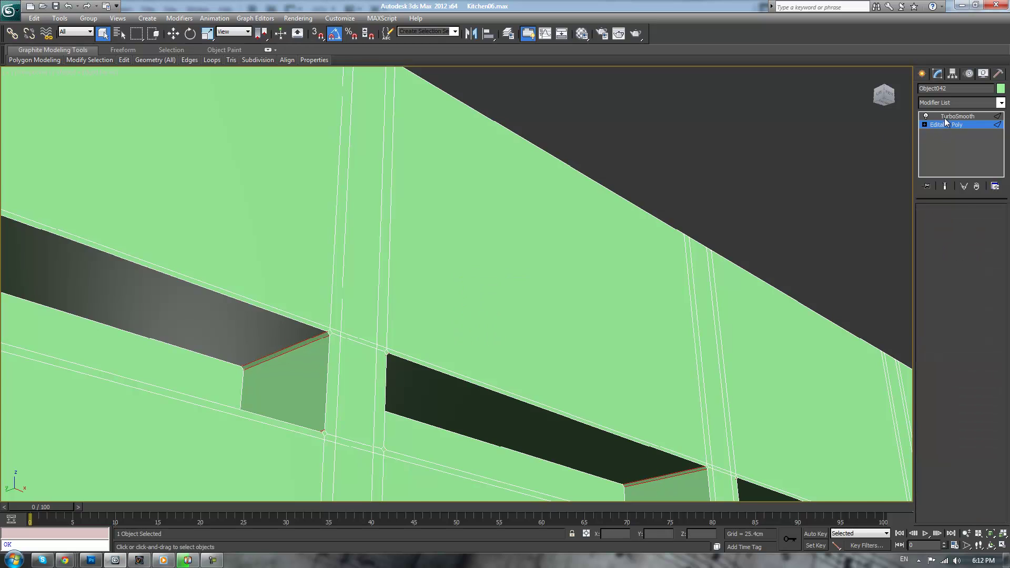
scroll(734, 201, down, 5)
scroll(733, 210, up, 3)
scroll(732, 218, down, 4)
mouse_move(680, 246)
alt+middle_down()
mouse_move(636, 318)
mouse_move(621, 293)
mouse_move(638, 247)
mouse_move(699, 254)
mouse_move(697, 284)
mouse_move(678, 263)
mouse_move(695, 257)
alt+middle_up()
scroll(621, 293, up, 3)
Inspect the slots in the unsmoothed mesh with edged faces shown and switch back to TurboSmooth
click(945, 125)
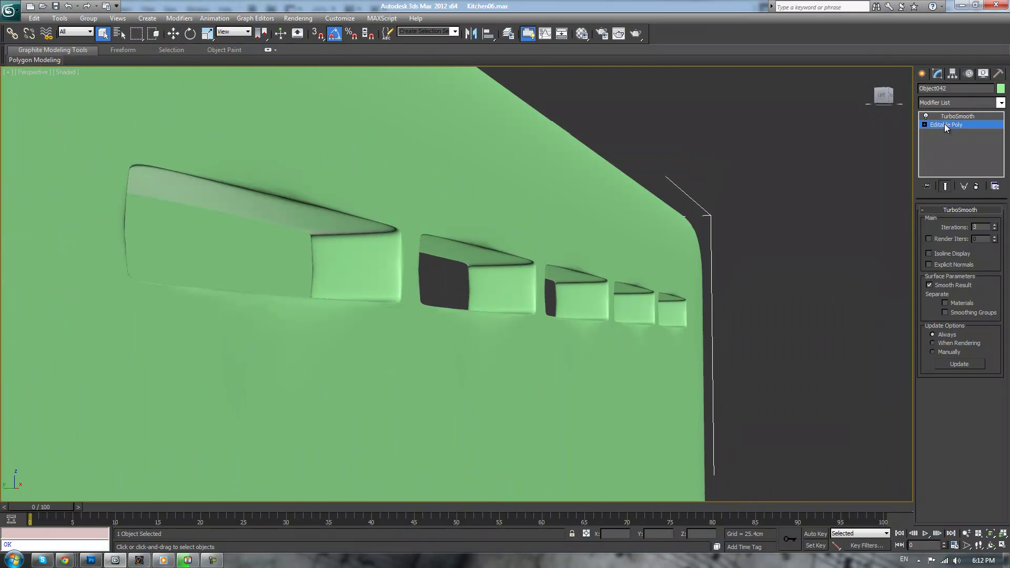
alt+middle_drag(629, 259, 604, 350)
key(F4)
scroll(586, 260, up, 3)
middle_drag(585, 260, 536, 394)
scroll(540, 392, down, 3)
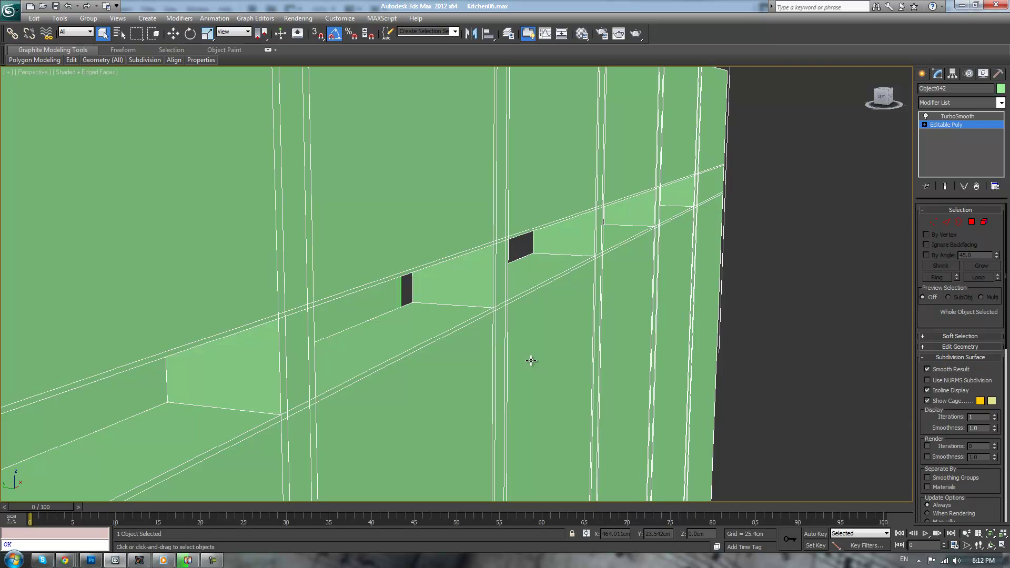
key(Up)
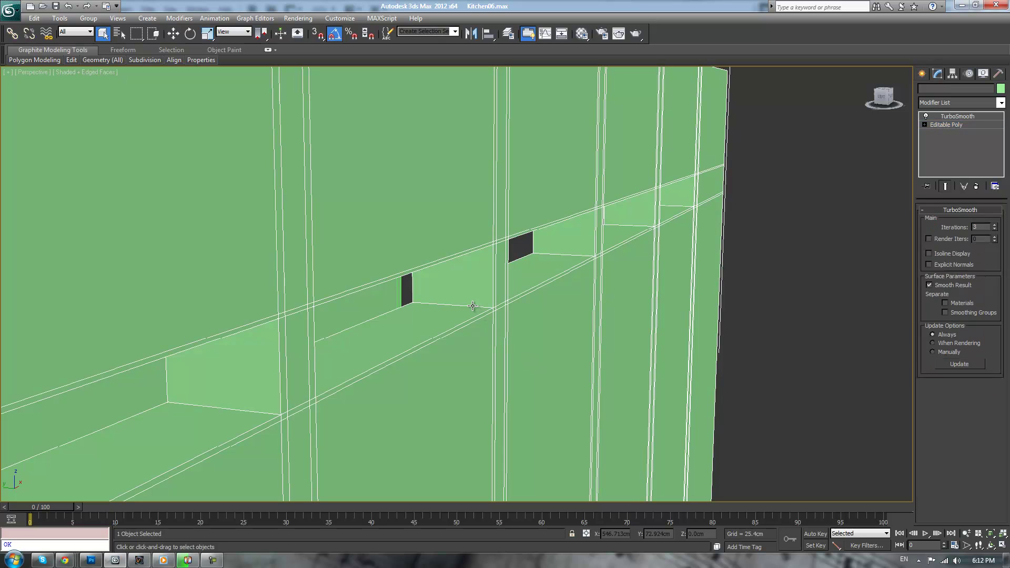
Connect the slots' selected depth edges with 2 segments and a pinch of 93
click(936, 125)
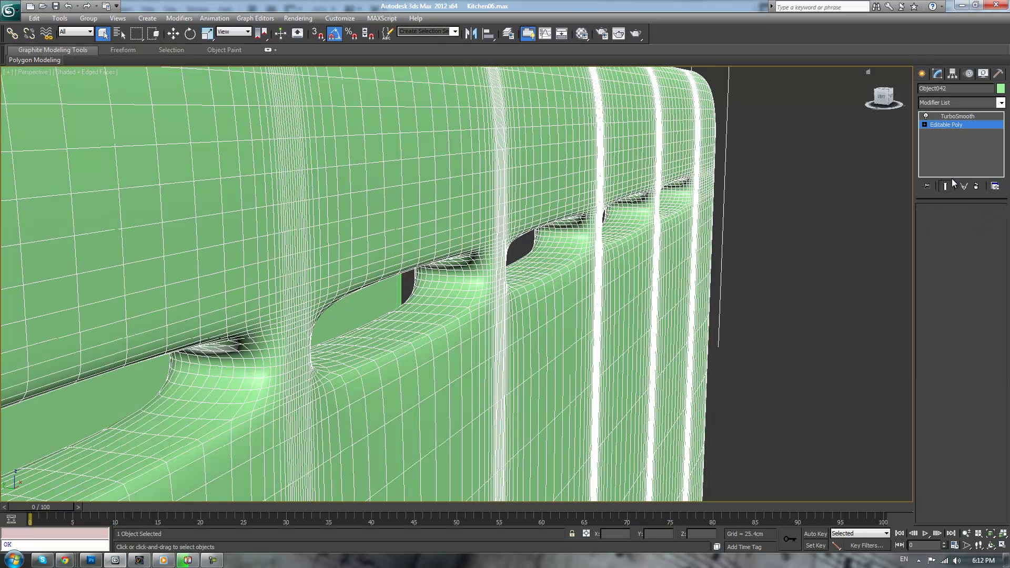
key(2)
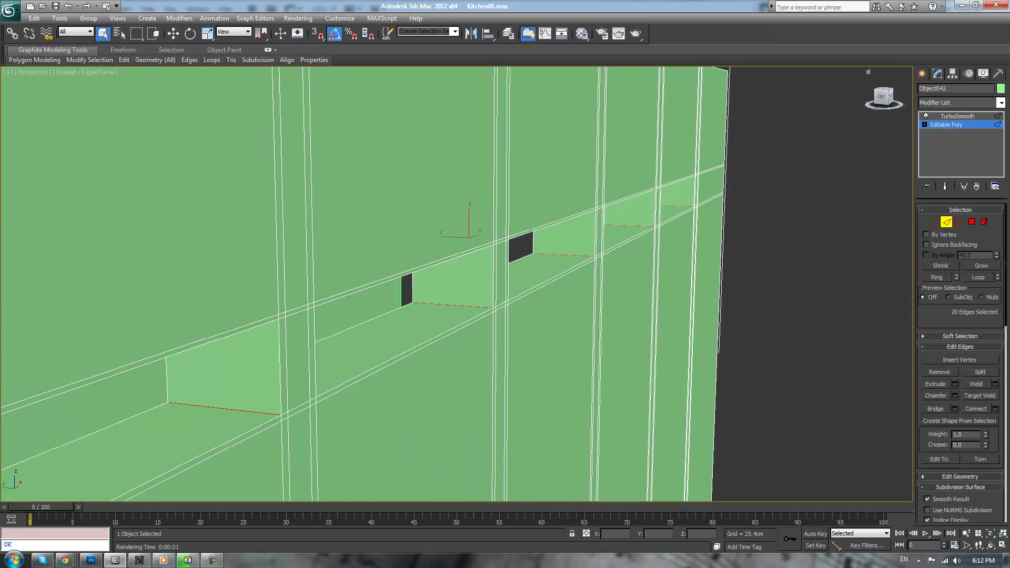
click(996, 409)
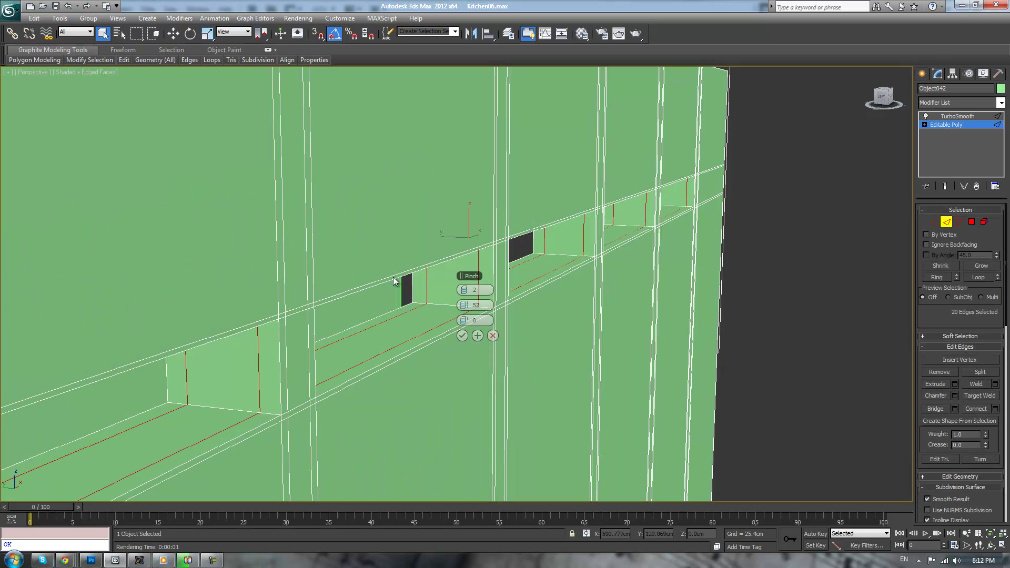
drag(473, 304, 506, 317)
click(462, 336)
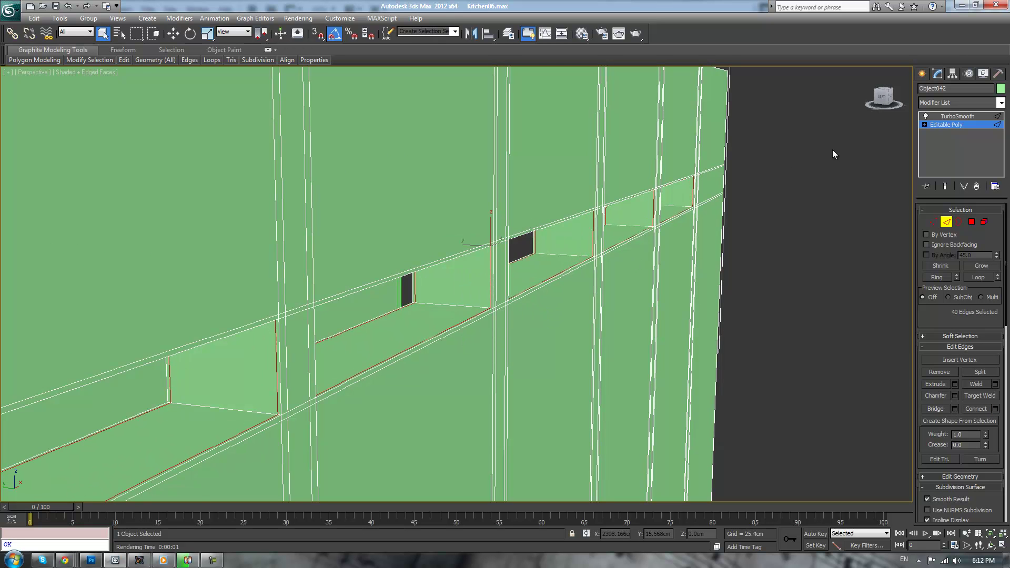
Examine the smoothed slots in wireframe and in shaded display without edged faces
click(938, 124)
click(948, 118)
mouse_move(754, 231)
alt+middle_down()
mouse_move(708, 234)
mouse_move(720, 210)
mouse_move(704, 249)
alt+middle_up()
key(F3)
key(F3)
key(F4)
Compare the slots' unsmoothed mesh with the TurboSmooth result, seen closely from below
click(947, 125)
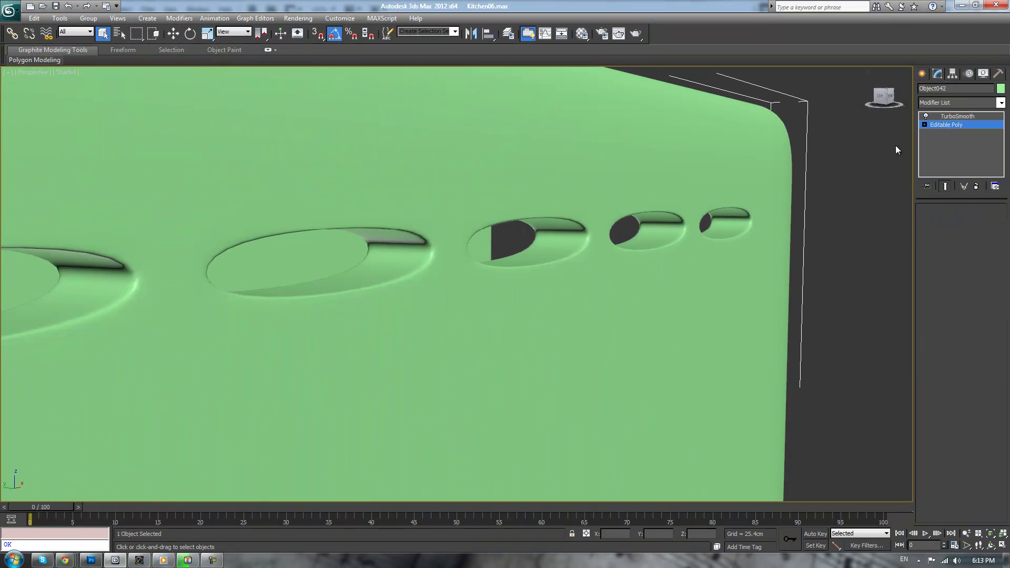
alt+middle_drag(514, 262, 544, 304)
key(F3)
key(F3)
scroll(528, 317, up, 8)
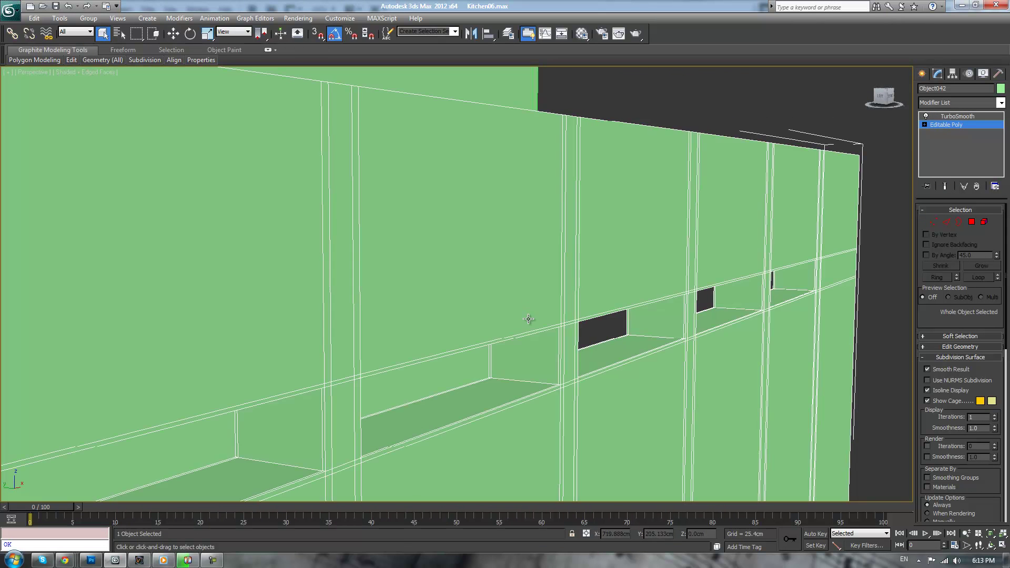
alt+middle_drag(543, 312, 562, 323)
scroll(544, 319, up, 5)
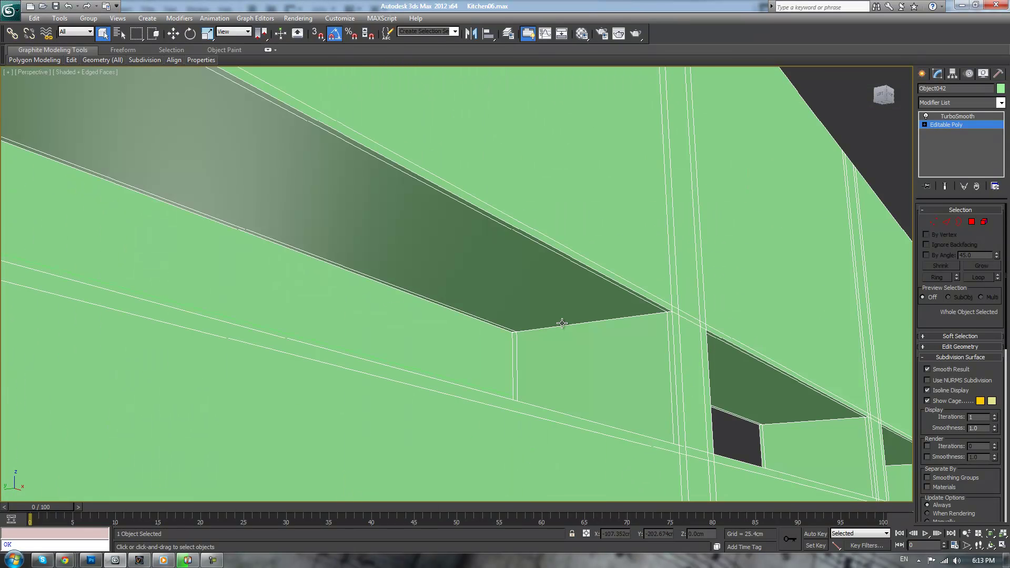
key(Up)
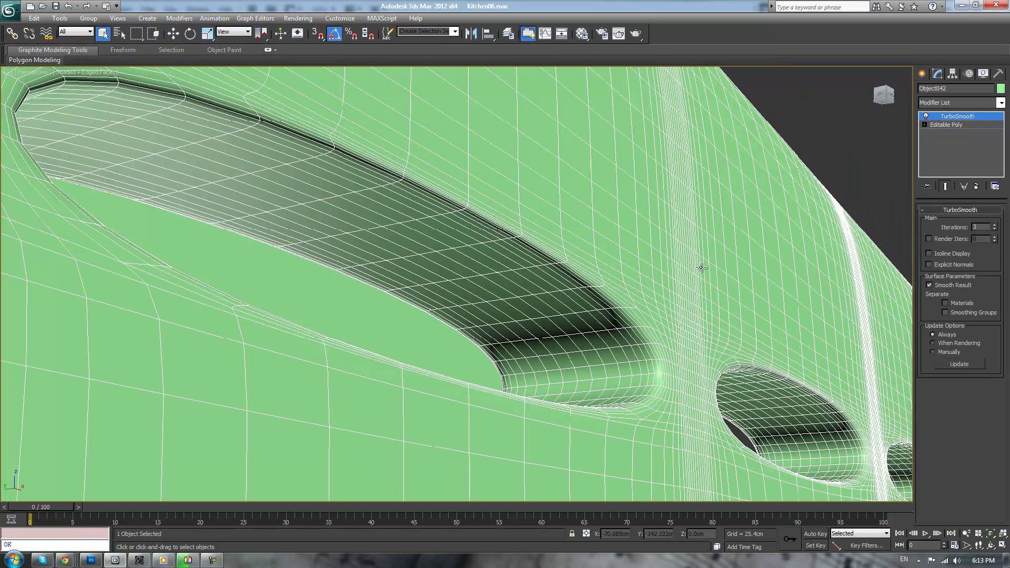
In the Editable Poly, select the lengthwise edges around one slot and extend them to edge rings
click(933, 124)
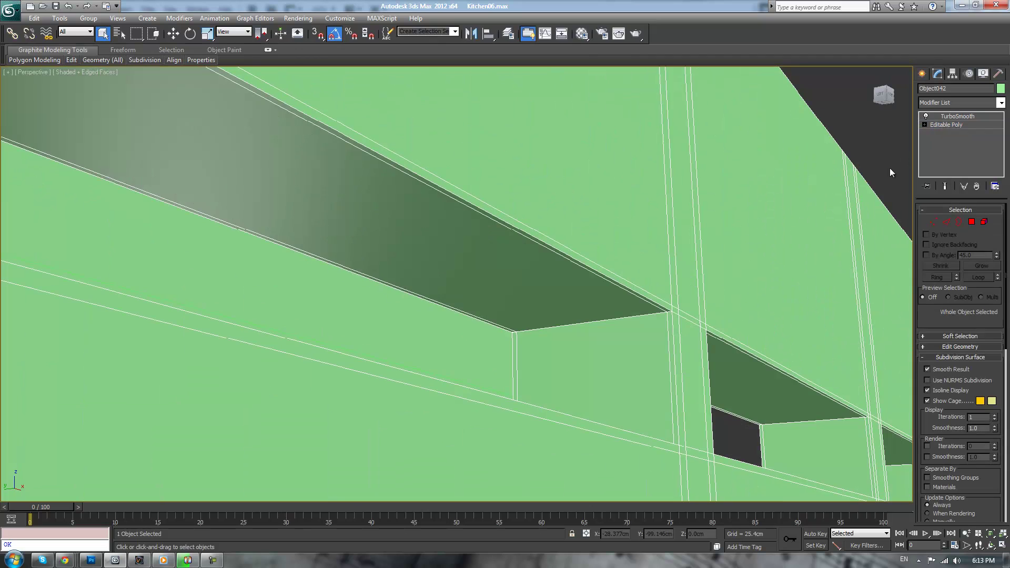
click(639, 298)
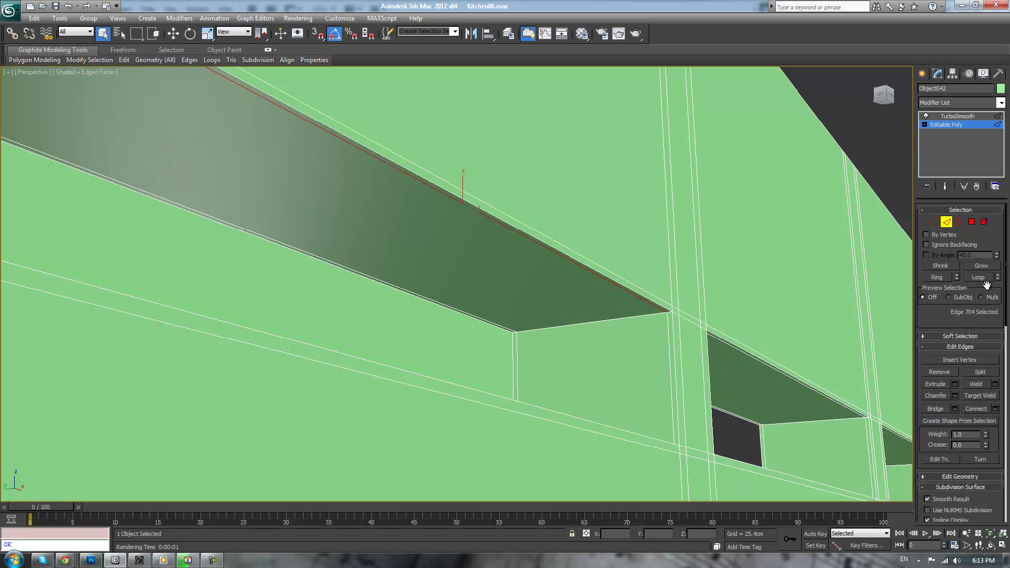
click(947, 278)
alt+middle_drag(631, 288, 595, 316)
ctrl+click(619, 324)
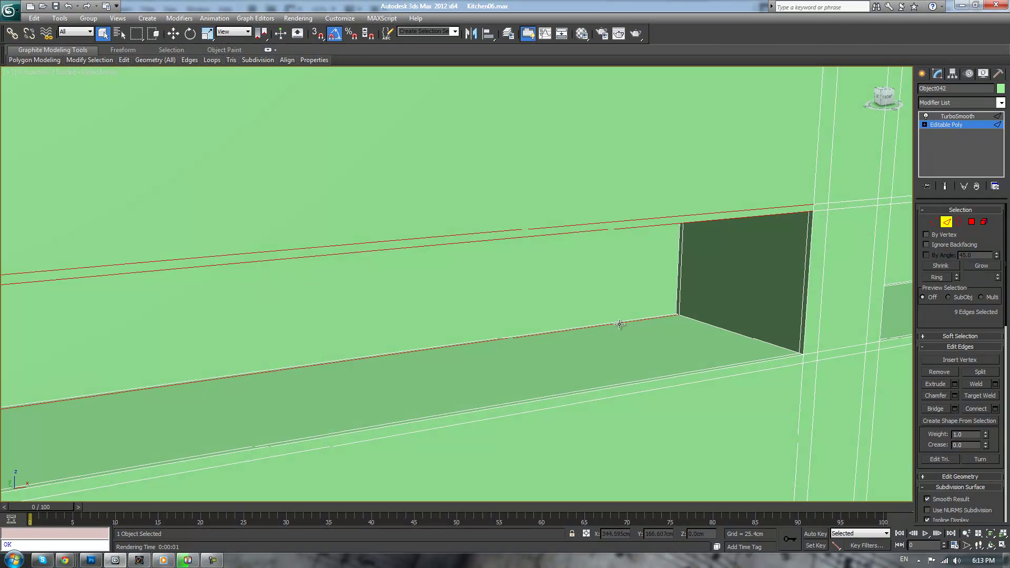
ctrl+click(736, 365)
click(943, 278)
scroll(856, 295, down, 3)
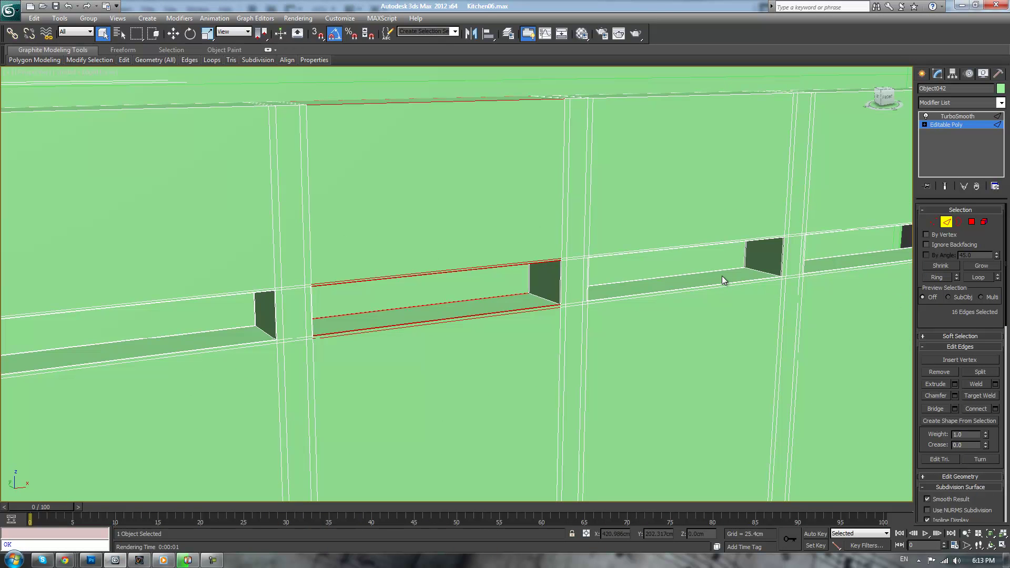
Preview connecting the slot's lengthwise edges with 2 segments and a pinch of 93
click(995, 408)
alt+middle_drag(699, 307, 621, 292)
scroll(688, 288, up, 2)
scroll(657, 263, up, 2)
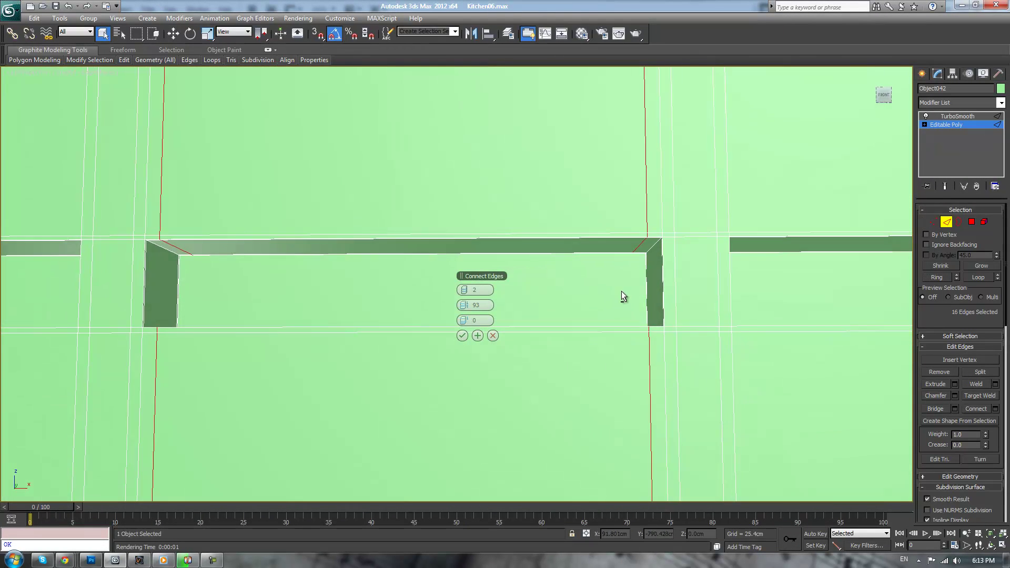
scroll(621, 291, down, 2)
scroll(545, 220, down, 6)
Clear the edge selection and region-select all horizontal edges in the second slot's column over the panel's full height
click(484, 217)
scroll(484, 217, up, 3)
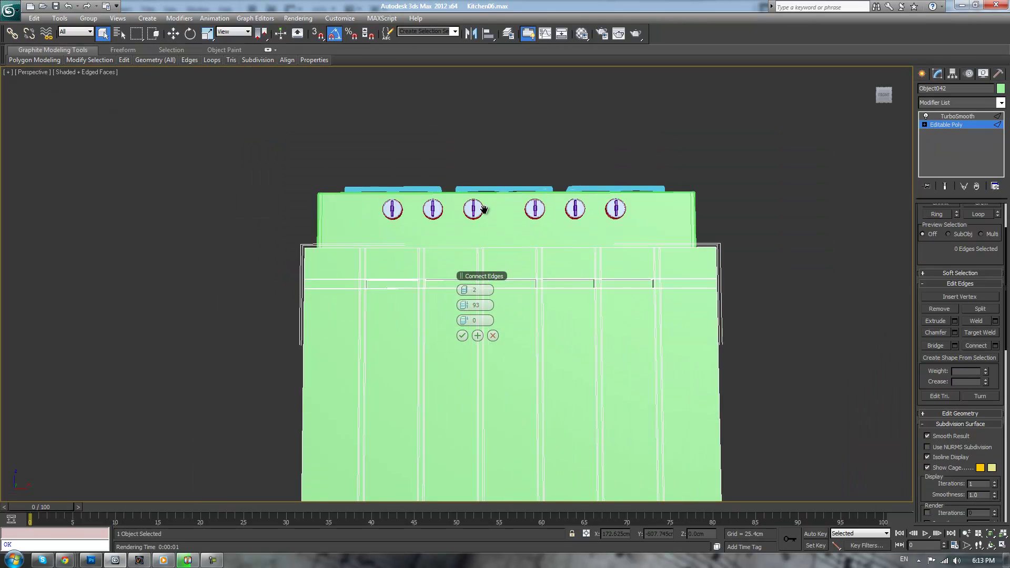
middle_drag(481, 206, 484, 173)
scroll(484, 171, down, 3)
drag(470, 437, 460, 443)
click(459, 210)
drag(450, 194, 452, 295)
drag(461, 442, 463, 441)
Connect the edges of the second slot's column with 2 segments and a pinch of 98
scroll(589, 206, up, 5)
scroll(590, 237, up, 2)
mouse_move(589, 250)
middle_down()
mouse_move(574, 426)
mouse_move(622, 336)
mouse_move(634, 375)
mouse_move(578, 249)
middle_up()
scroll(622, 336, up, 2)
scroll(609, 336, up, 4)
drag(464, 305, 467, 305)
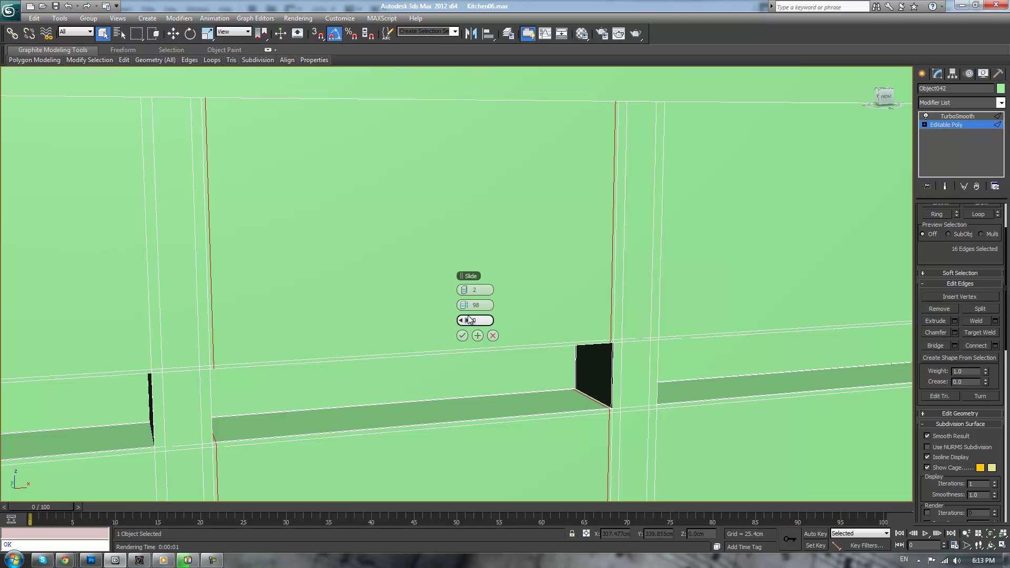
click(462, 336)
Compare the smoothed second slot with its neighbours under TurboSmooth, undoing and redoing the connection and viewing the wireframe
click(958, 116)
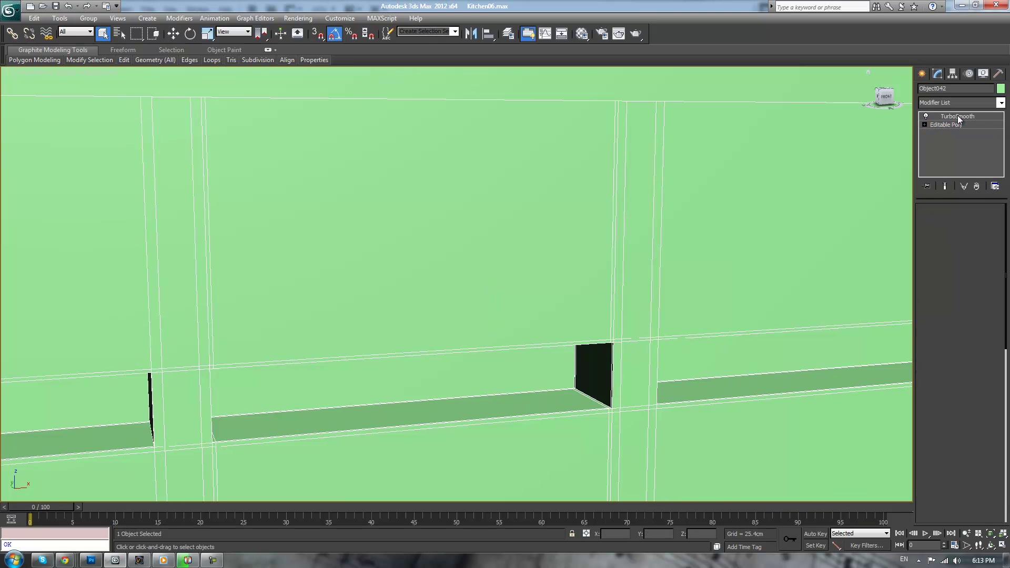
key(F4)
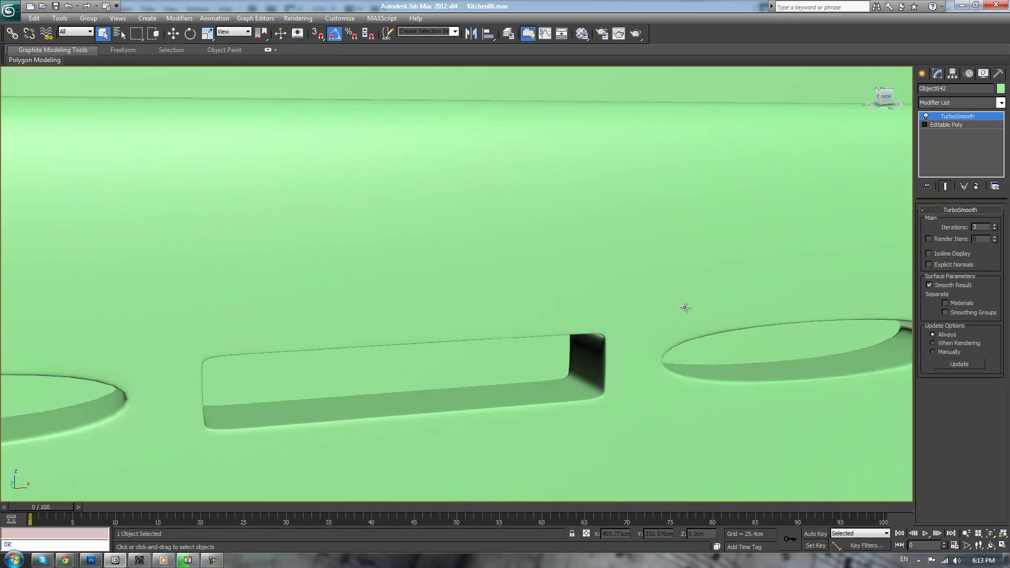
scroll(685, 307, down, 2)
alt+middle_drag(663, 295, 622, 293)
key(ctrl+z)
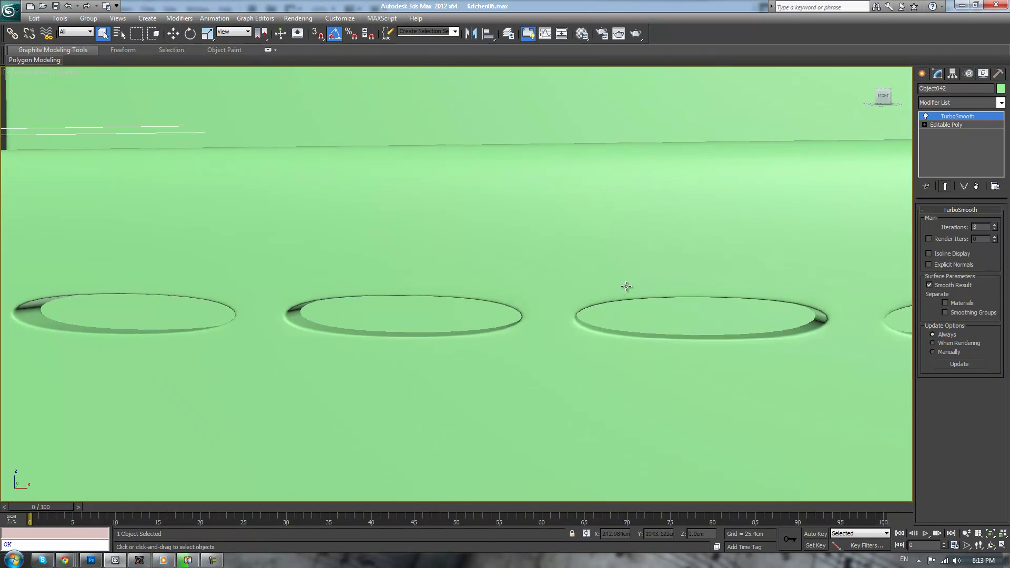
click(86, 7)
key(F3)
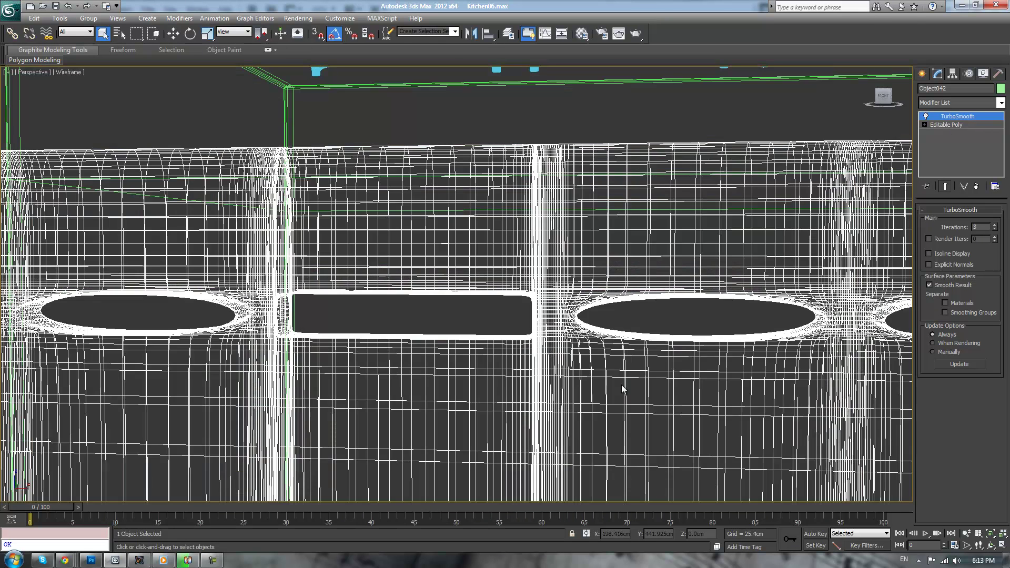
scroll(657, 342, down, 2)
key(F3)
In the Editable Poly, region-select the horizontal edges of the first slot's column and connect them with the same settings
click(973, 125)
middle_drag(630, 279, 583, 285)
key(F3)
key(F3)
scroll(593, 291, down, 2)
key(2)
scroll(682, 307, down, 5)
middle_drag(567, 337, 617, 229)
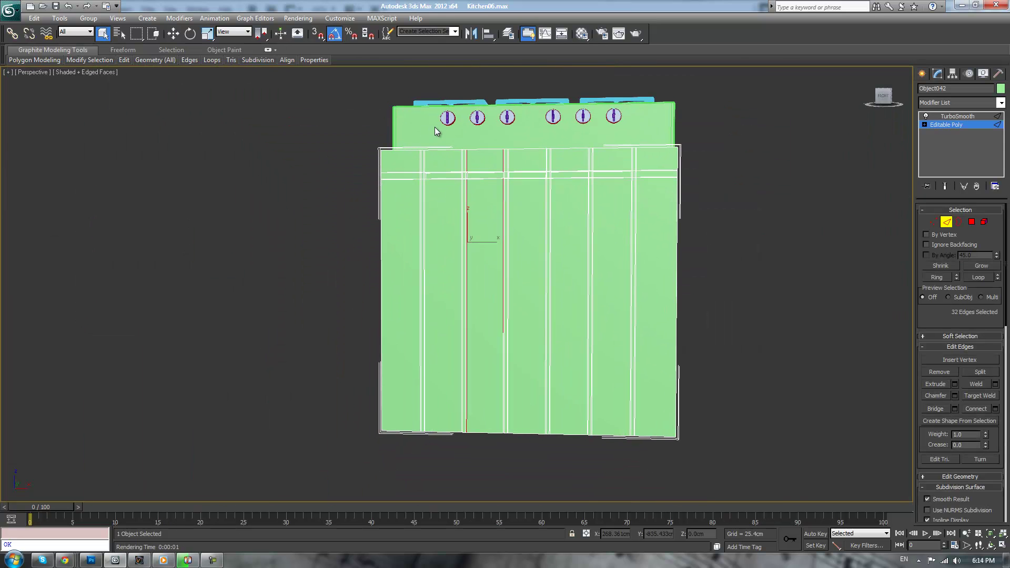
drag(431, 465, 432, 467)
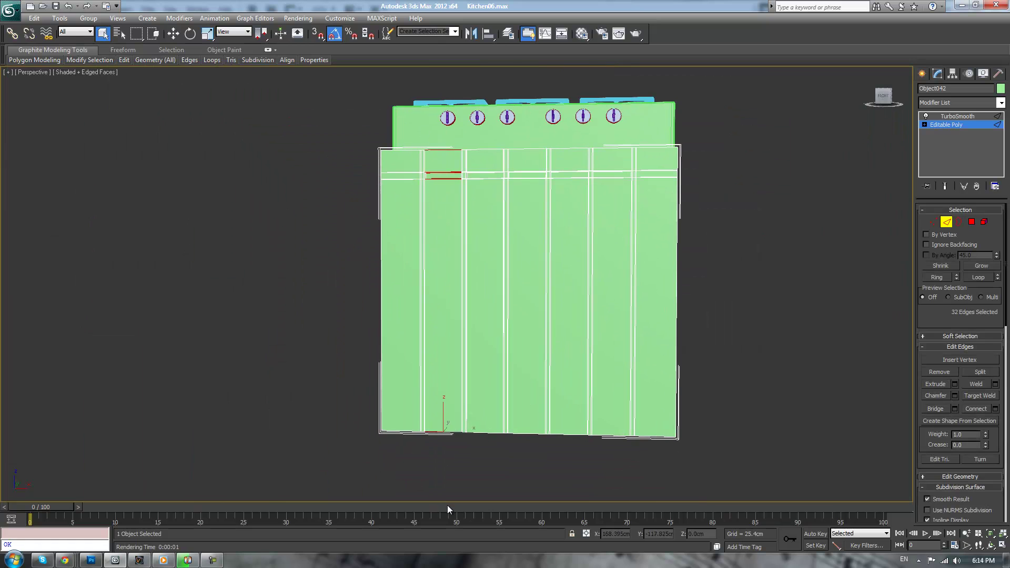
click(984, 410)
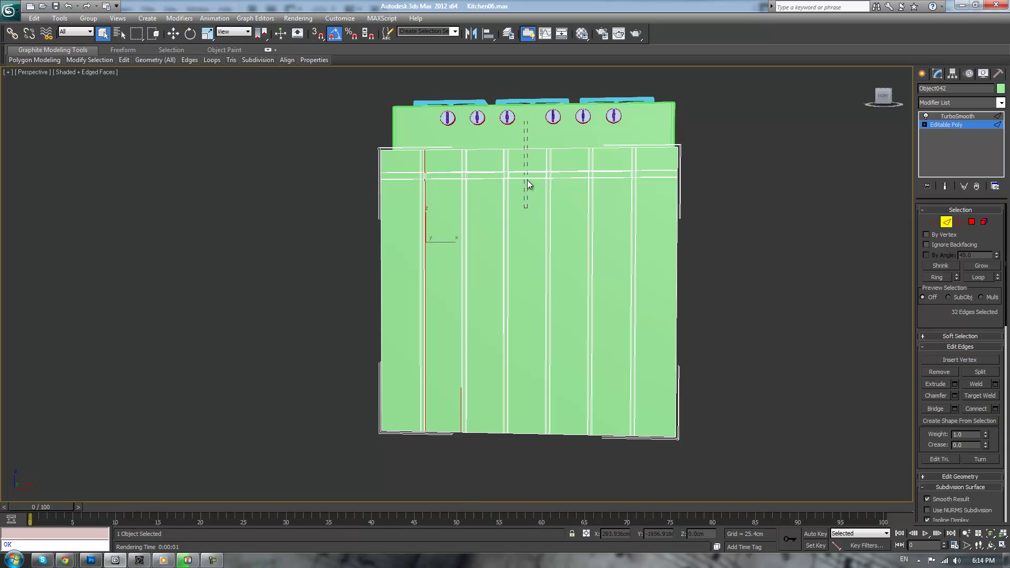
Region-select the horizontal edges of the third, fourth and fifth slot columns in turn, connecting each set with the same settings
drag(525, 497, 525, 498)
click(974, 409)
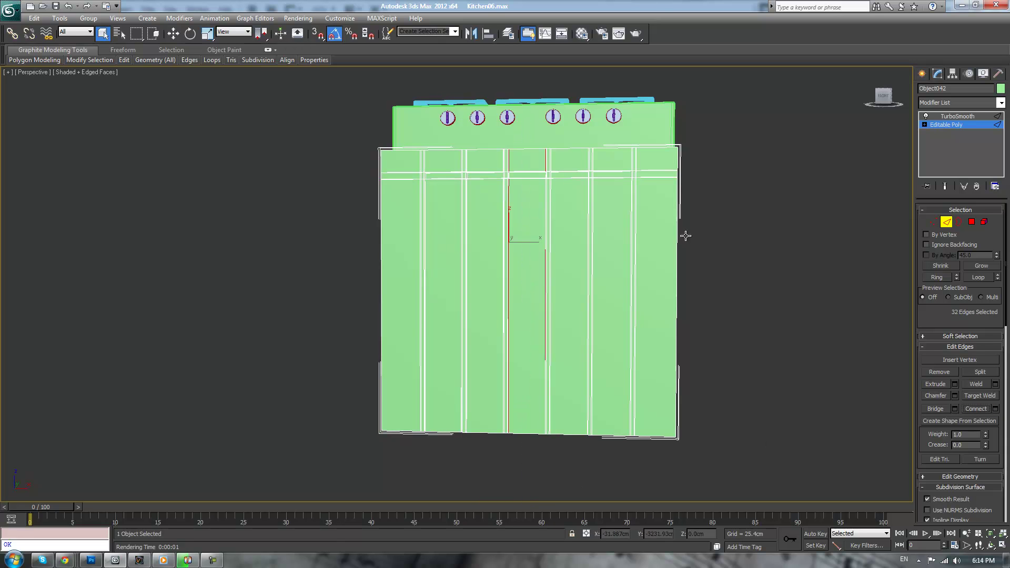
drag(564, 472, 564, 471)
click(976, 408)
drag(614, 441, 615, 442)
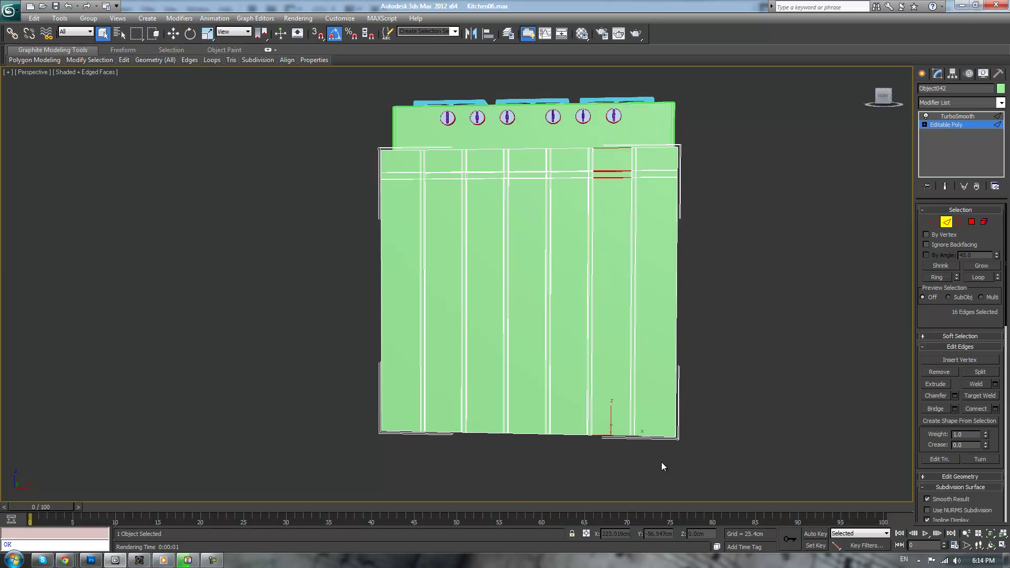
click(975, 408)
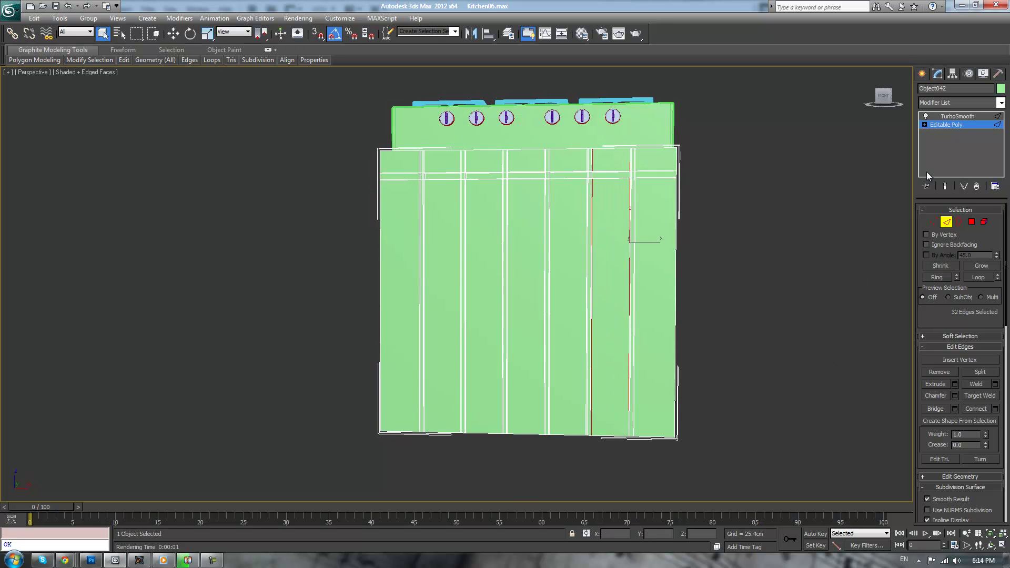
Examine all five slots under TurboSmooth in shaded view from the front and close up
click(957, 116)
scroll(706, 346, up, 3)
middle_drag(706, 345, 645, 351)
key(F3)
key(F3)
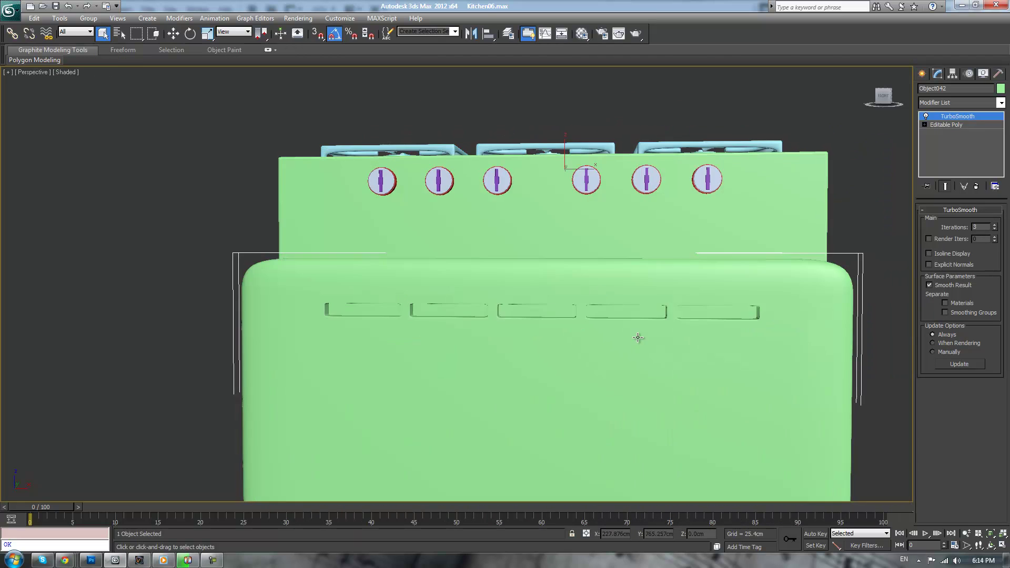
mouse_move(489, 228)
alt+middle_down()
mouse_move(536, 251)
mouse_move(556, 245)
mouse_move(643, 307)
mouse_move(753, 280)
mouse_move(751, 313)
mouse_move(732, 292)
mouse_move(771, 304)
mouse_move(726, 300)
alt+middle_up()
scroll(754, 289, up, 4)
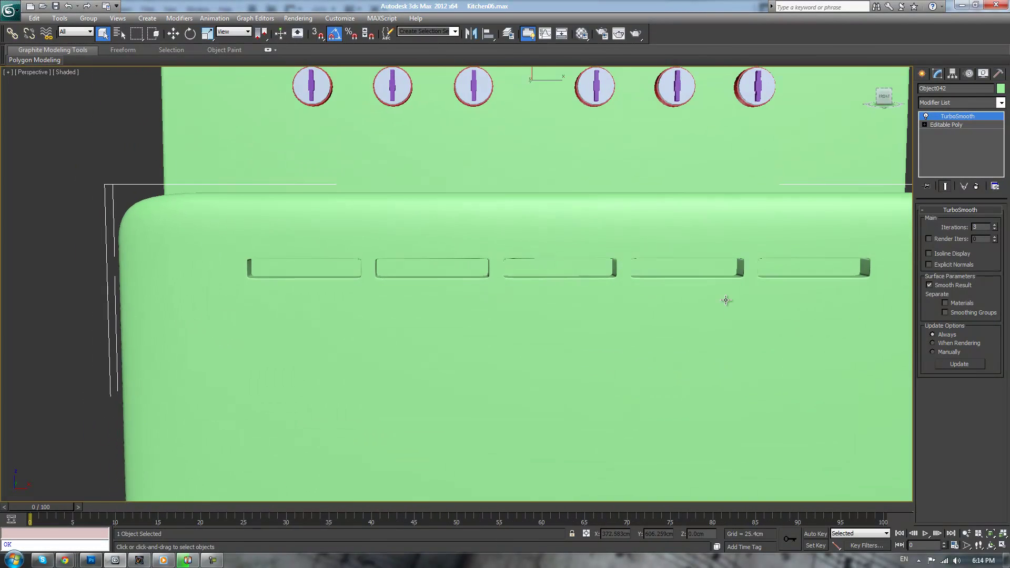
In the Editable Poly, select the vertex row along the slots' lower edges and move it up about 0.85 cm
click(933, 127)
click(932, 221)
key(F3)
scroll(491, 389, down, 3)
middle_drag(492, 390, 461, 351)
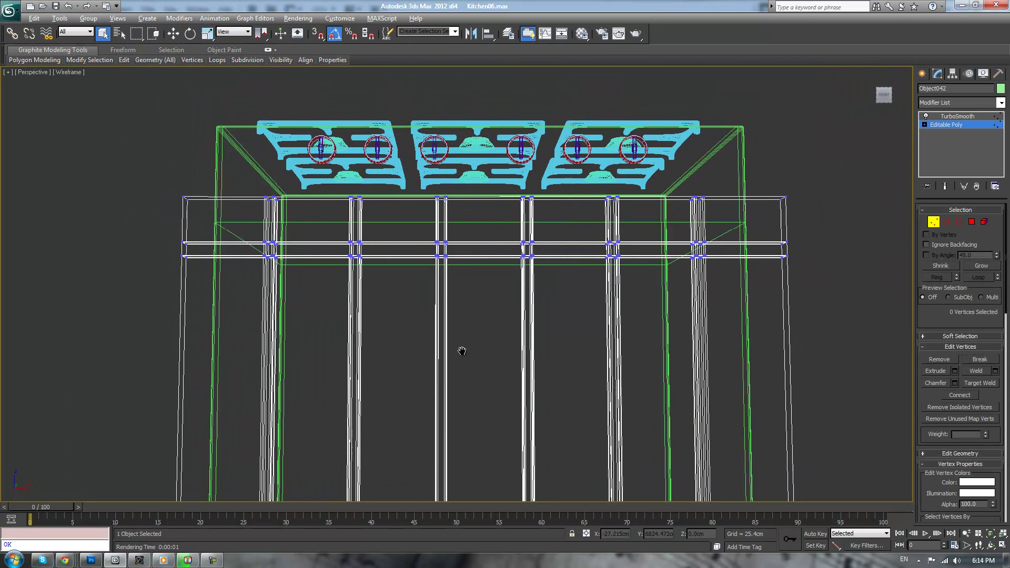
drag(867, 256, 864, 255)
key(w)
key(z)
drag(490, 279, 491, 266)
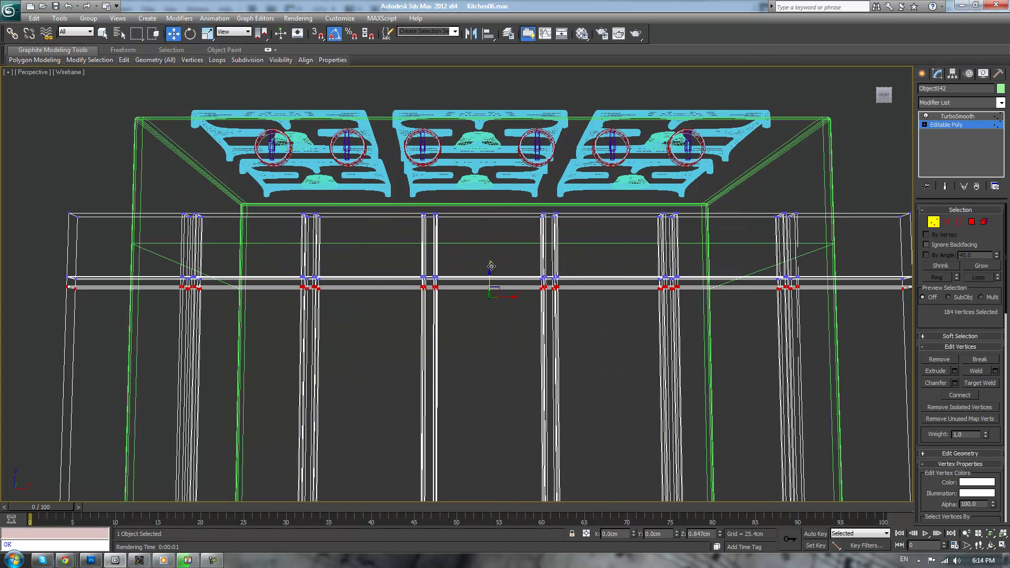
Check the narrowed slots and the door panel's outline under TurboSmooth from several angles
click(950, 117)
key(F3)
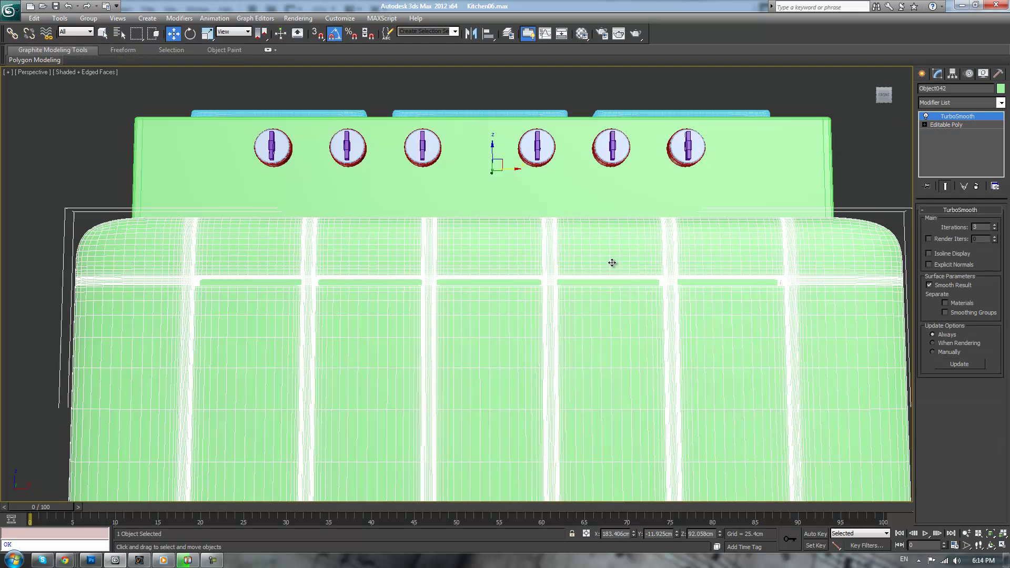
scroll(604, 279, down, 5)
alt+middle_drag(556, 287, 599, 330)
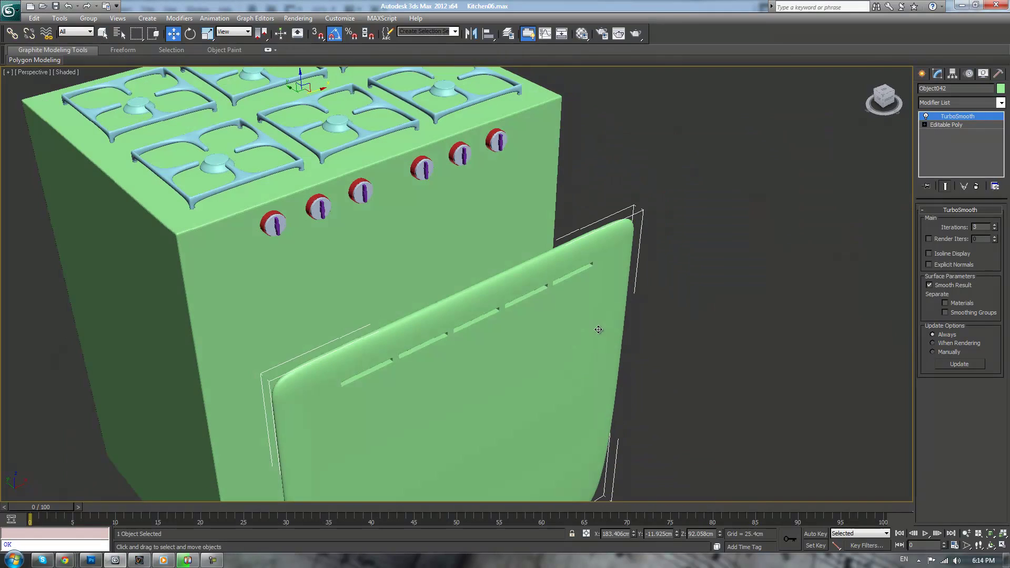
click(712, 322)
middle_drag(696, 384, 654, 308)
click(655, 308)
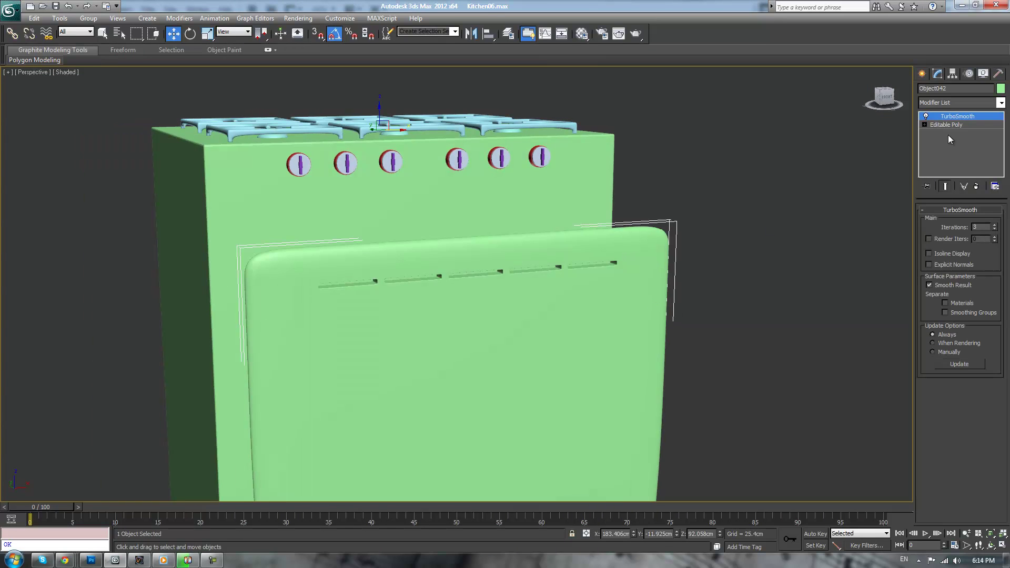
In the Editable Poly, select the edge loops along the door panel's top outline and add its right side edges
click(959, 122)
middle_drag(705, 288, 820, 239)
key(F3)
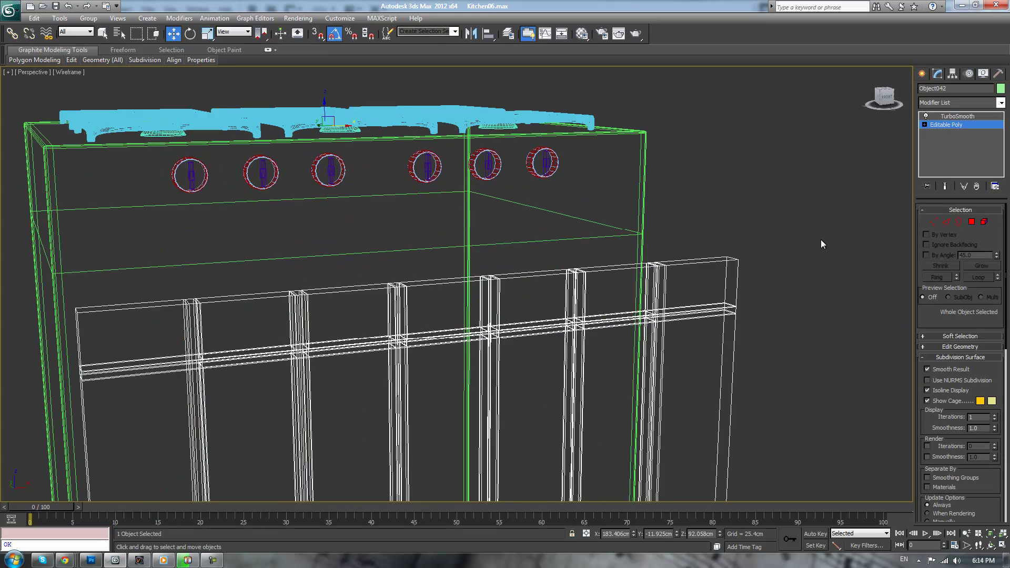
click(946, 222)
scroll(725, 282, up, 1)
click(600, 294)
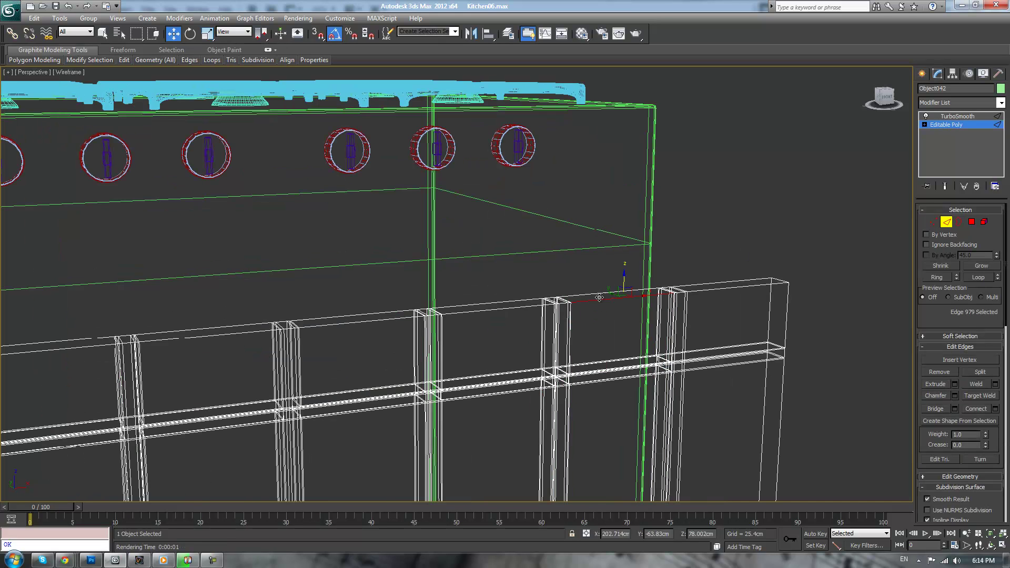
click(978, 277)
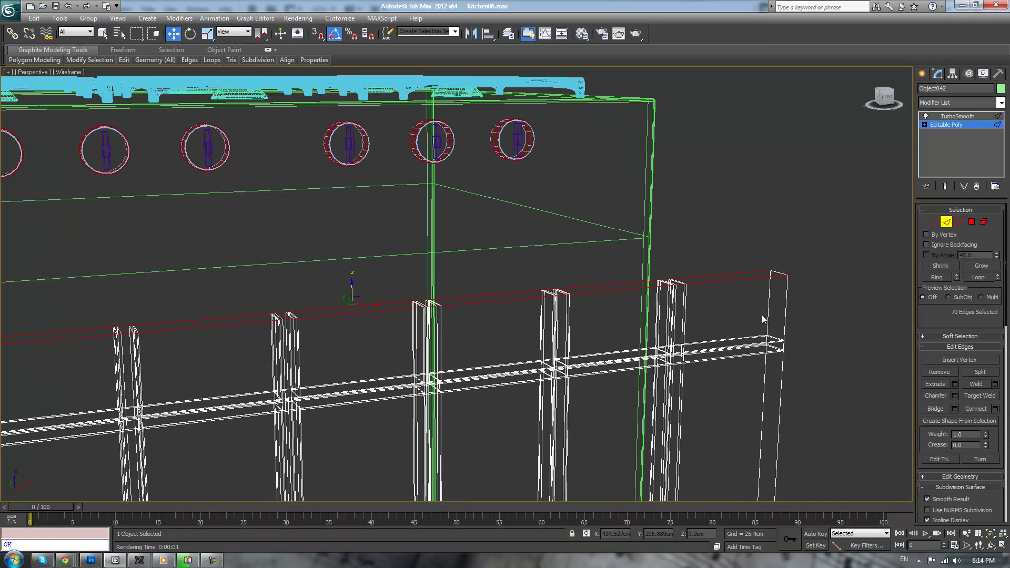
ctrl+click(767, 303)
click(980, 277)
Add the door panel's bottom and left outline edges to the selection and extend them to full loops
middle_drag(769, 393, 771, 384)
scroll(674, 382, down, 3)
middle_drag(673, 381, 742, 223)
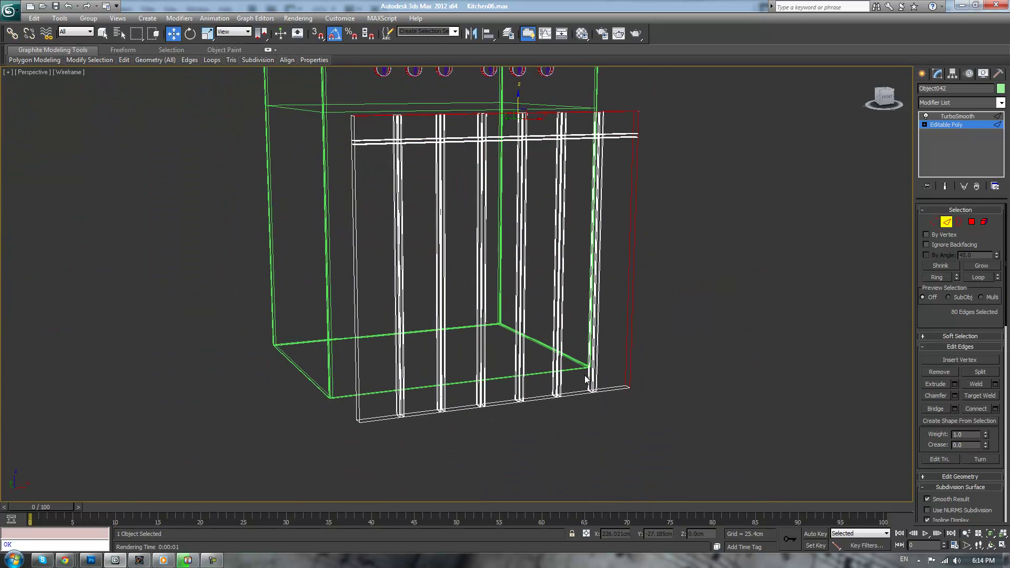
ctrl+click(611, 388)
ctrl+click(358, 278)
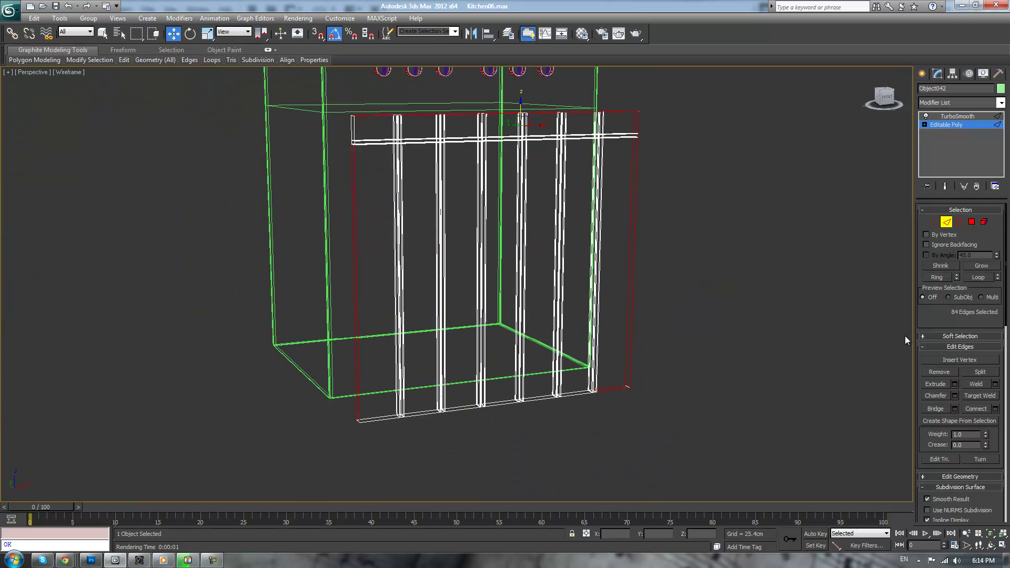
click(980, 277)
Add the short thickness edges at the door panel's corners to the outline edge selection
scroll(726, 295, up, 2)
scroll(812, 322, up, 4)
scroll(731, 318, up, 3)
ctrl+click(637, 290)
scroll(649, 309, down, 5)
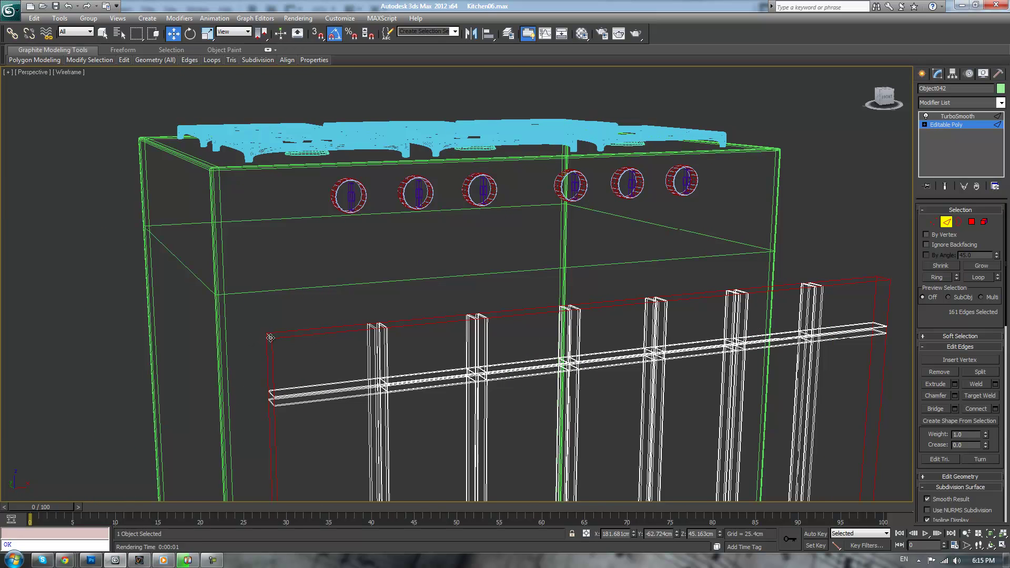
middle_drag(306, 370, 362, 95)
middle_drag(417, 428, 446, 192)
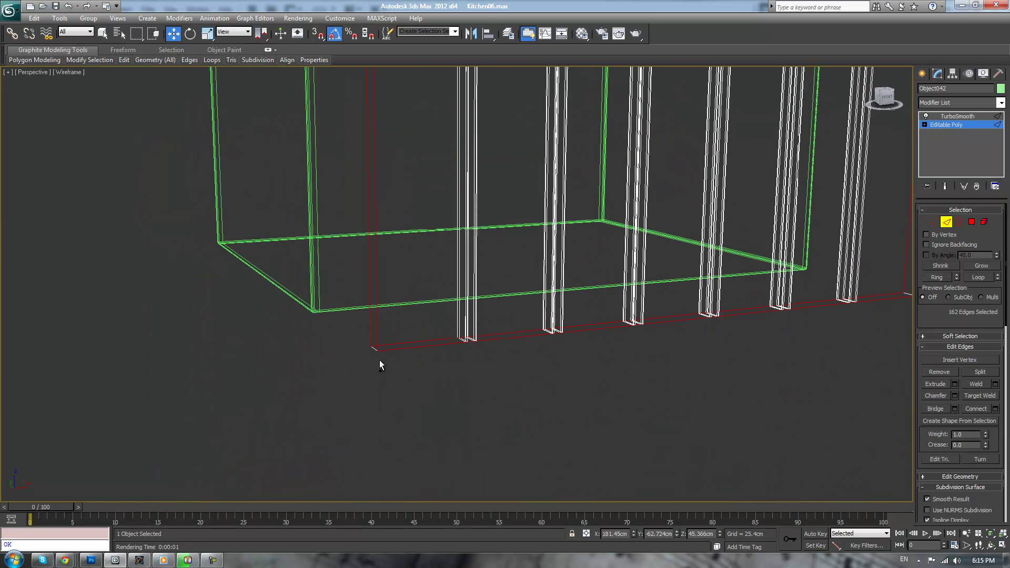
middle_drag(555, 349, 421, 371)
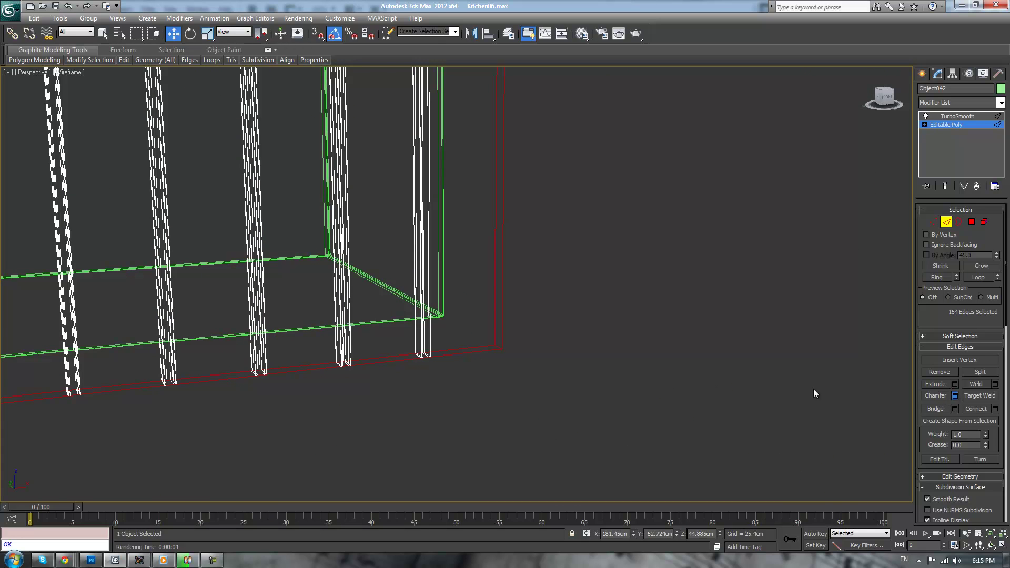
Chamfer the selected outline edges of the door panel by 0.15 cm with an increased segment count
scroll(639, 350, up, 6)
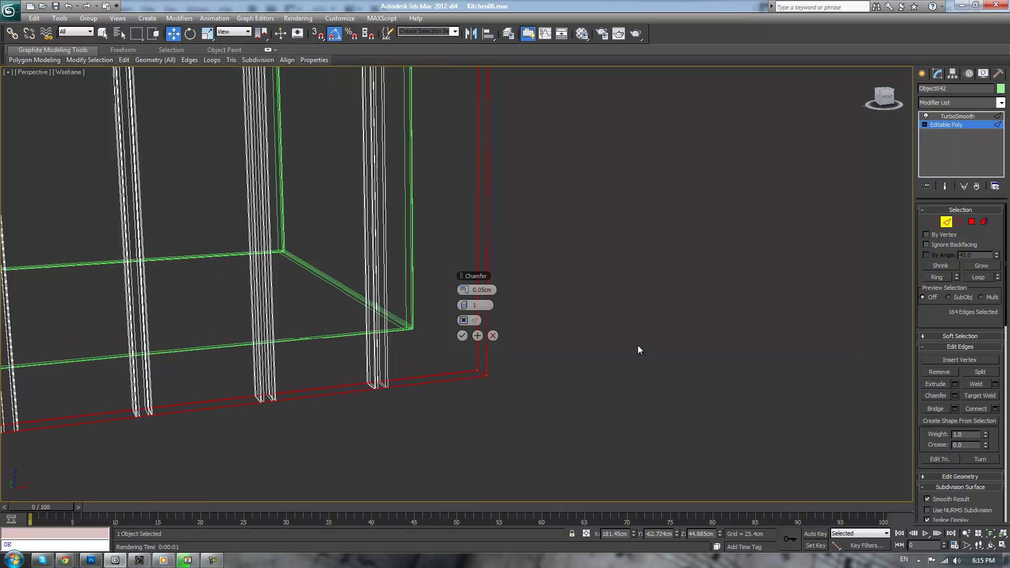
click(468, 290)
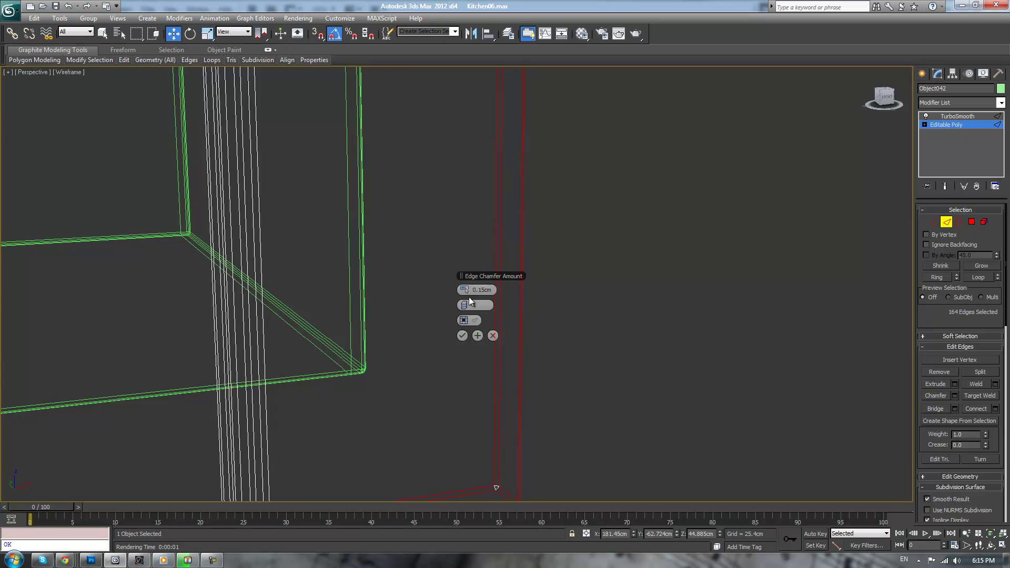
click(468, 306)
click(468, 305)
click(462, 336)
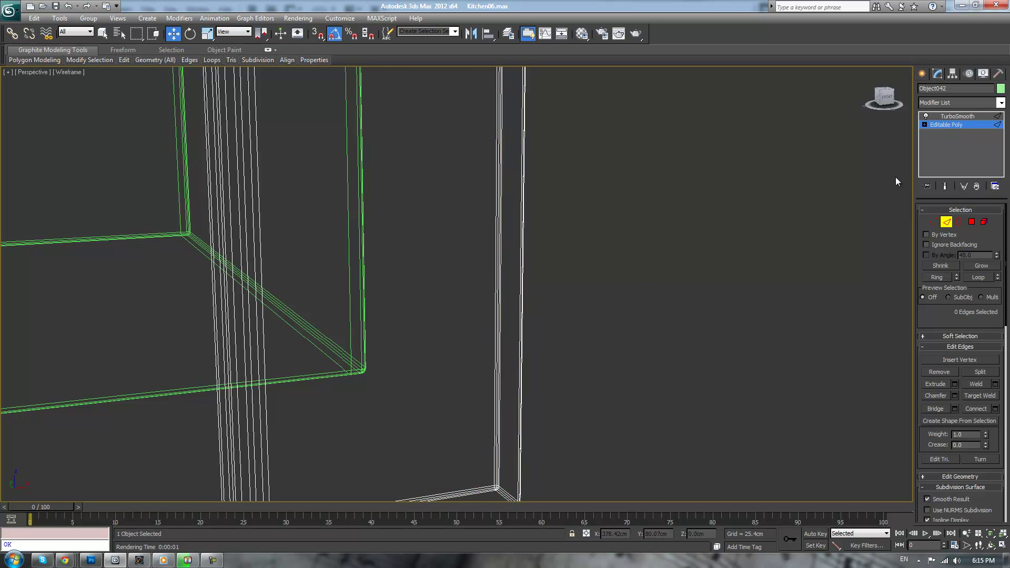
Examine the chamfered door panel under TurboSmooth next to the stove body from several sides
click(951, 116)
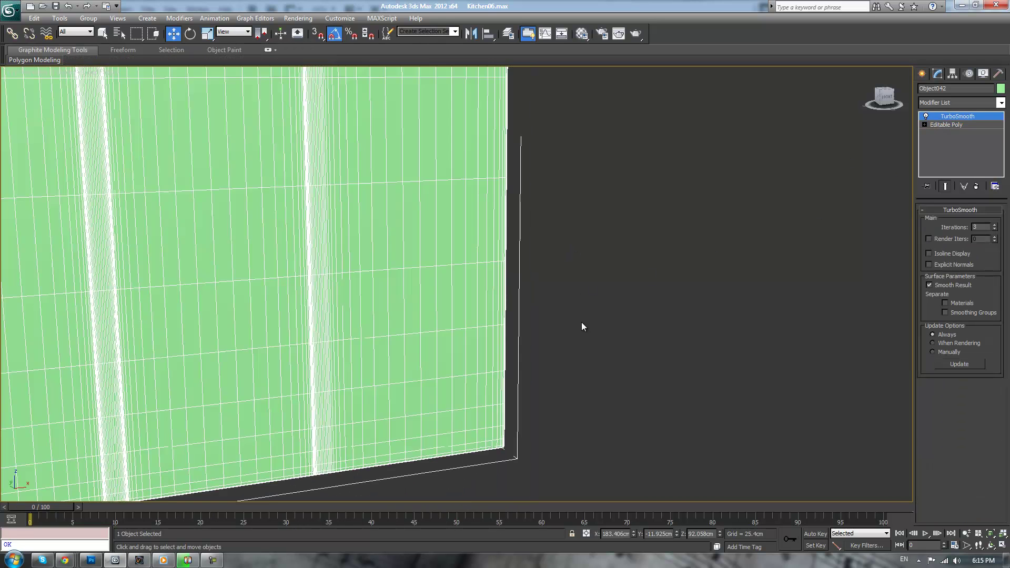
scroll(582, 318, down, 10)
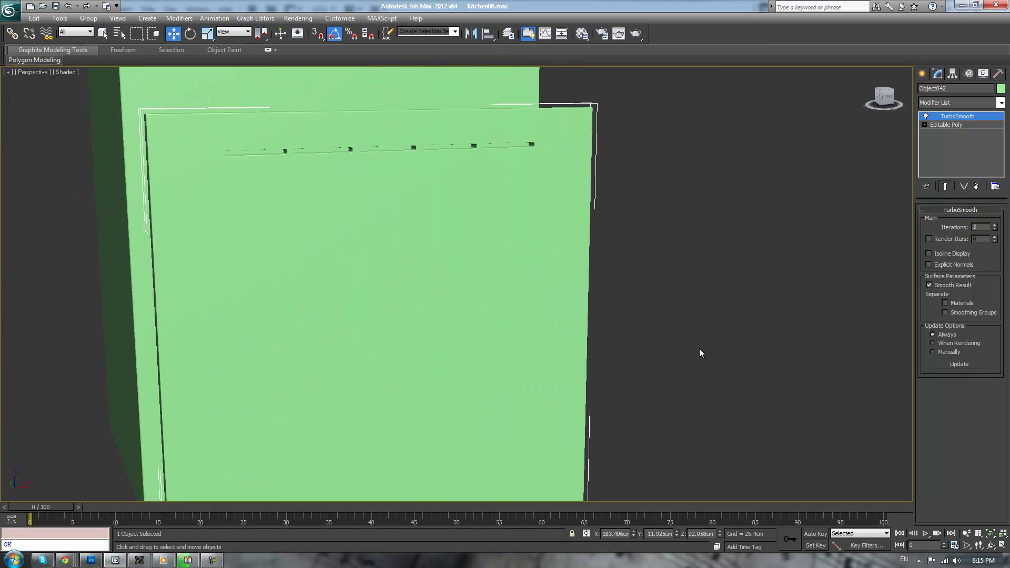
alt+middle_drag(667, 286, 704, 301)
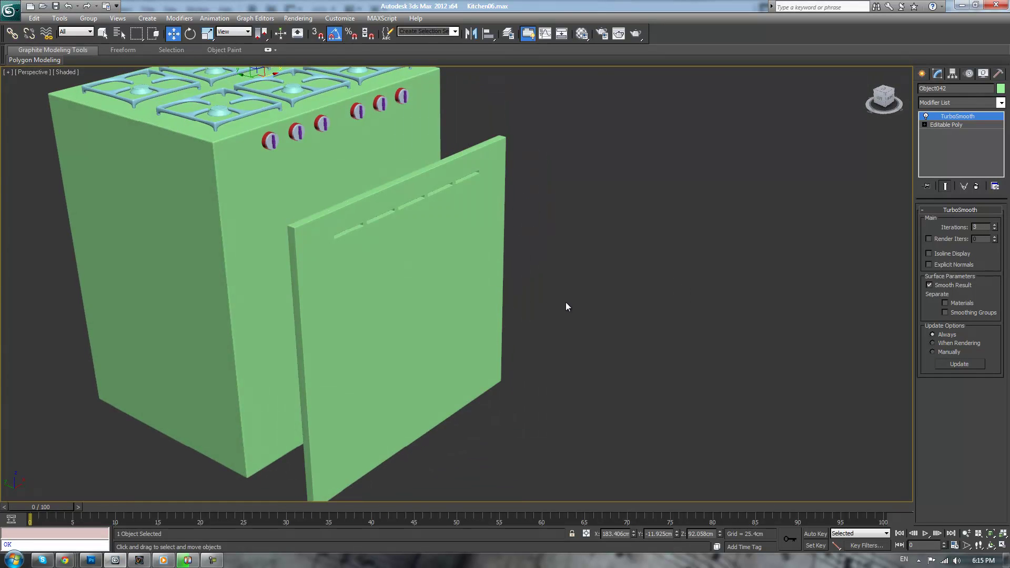
scroll(570, 310, up, 3)
alt+middle_drag(683, 230, 539, 323)
key(ctrl+z)
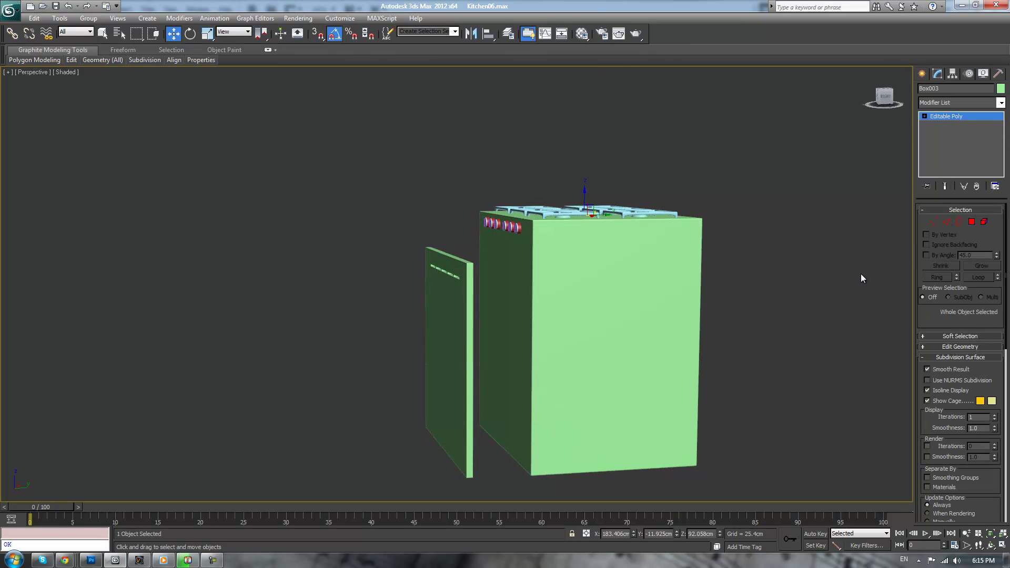
alt+middle_drag(720, 277, 751, 295)
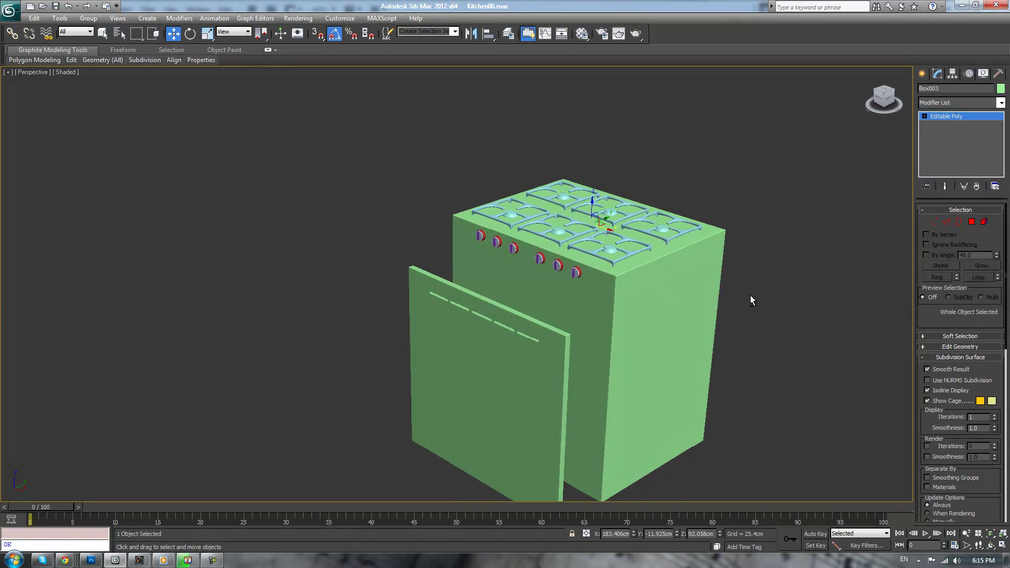
Select the stove body's large front polygon below the knobs and try an inset on it
click(971, 222)
click(615, 330)
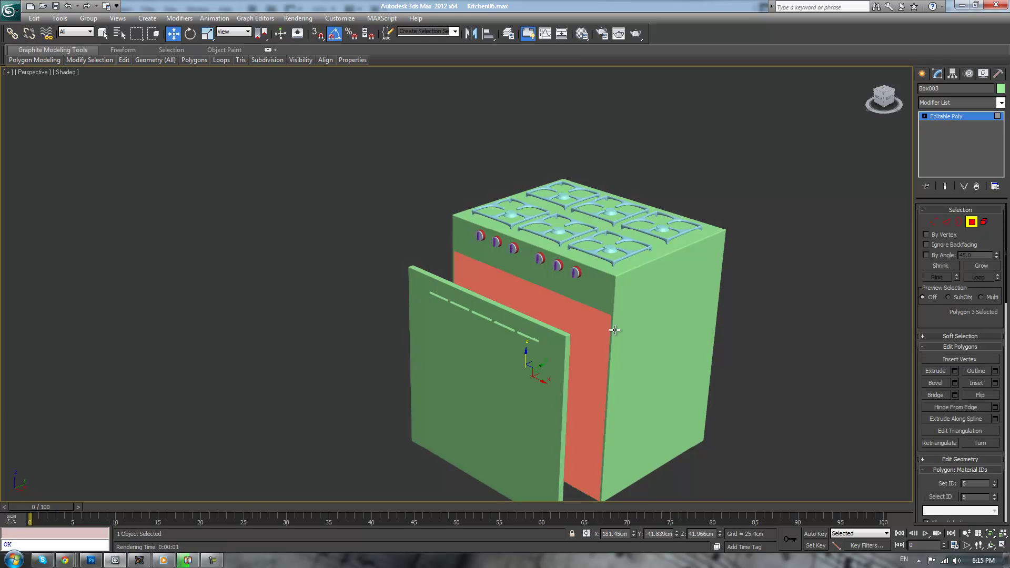
key(F3)
scroll(749, 369, up, 5)
middle_drag(750, 369, 674, 295)
scroll(674, 295, up, 3)
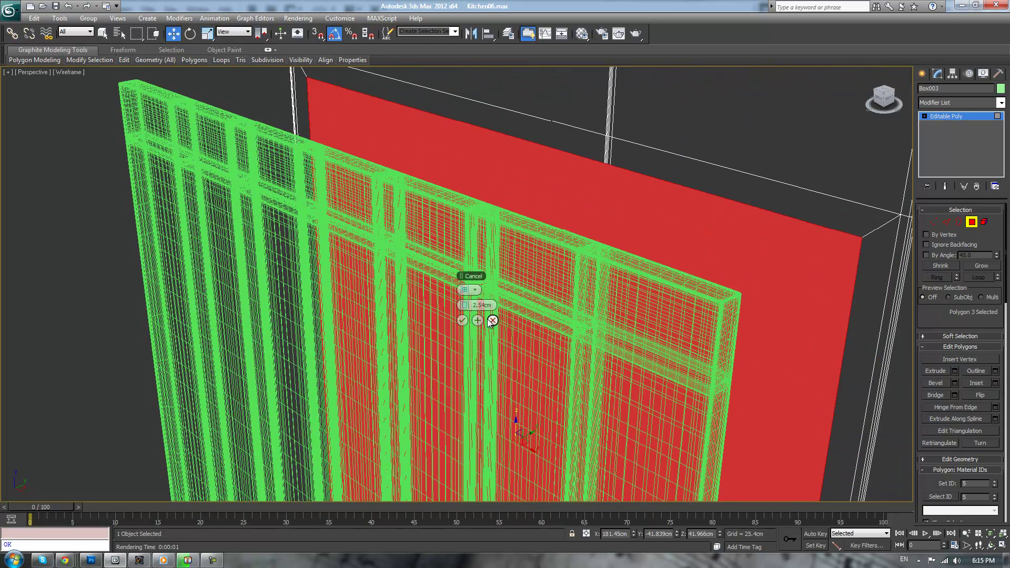
click(492, 321)
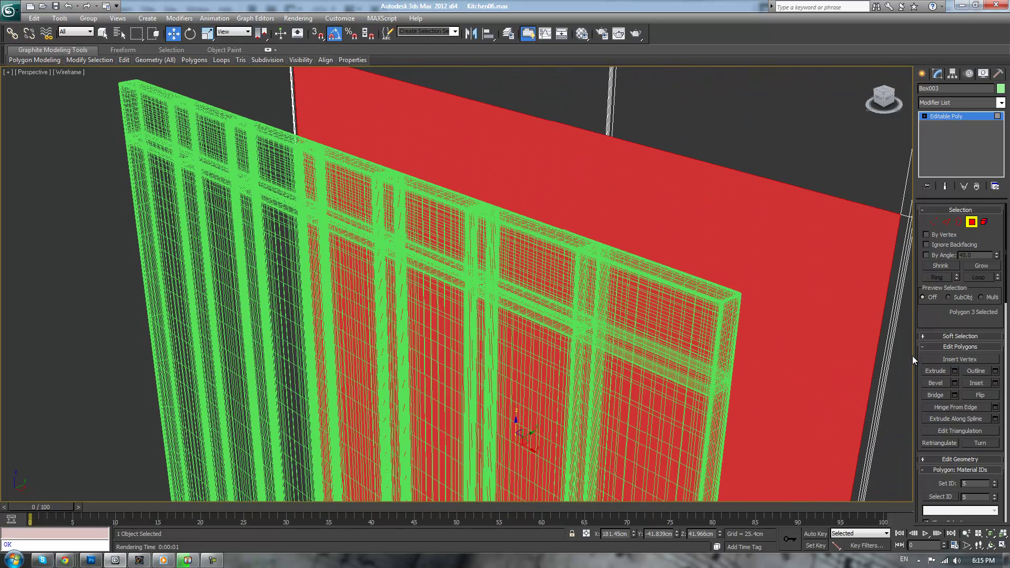
Inset the stove body's front polygon by 6.914 cm, judging the amount in the wireframe Front view
click(996, 383)
drag(469, 305, 473, 301)
scroll(579, 229, down, 3)
scroll(580, 229, down, 4)
alt+middle_drag(622, 284, 667, 288)
key(f)
key(z)
scroll(652, 267, down, 1)
scroll(667, 288, up, 1)
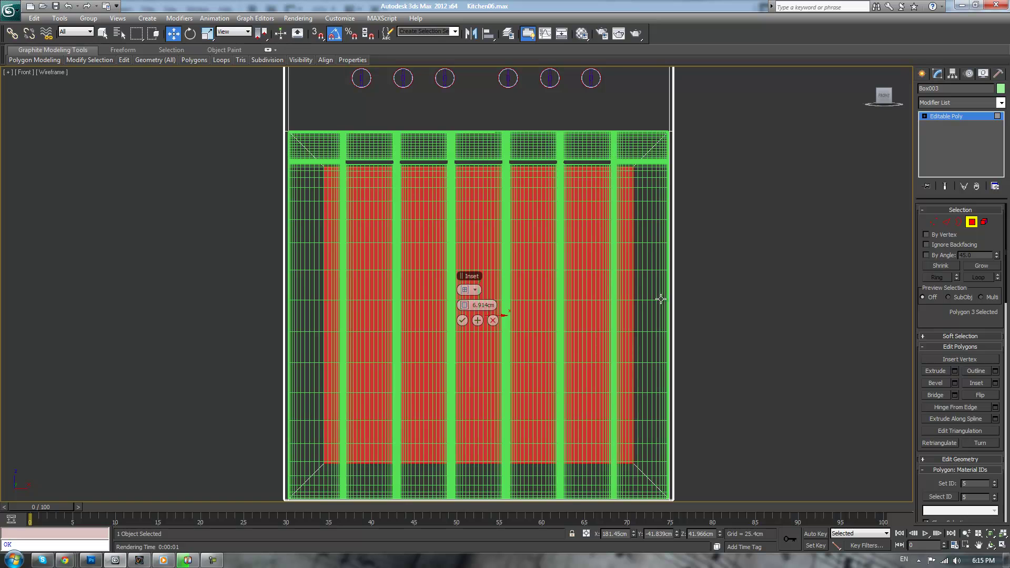
click(462, 321)
Select the two upper vertices of the inset polygon and move them down to a height of about 64.8 cm
key(1)
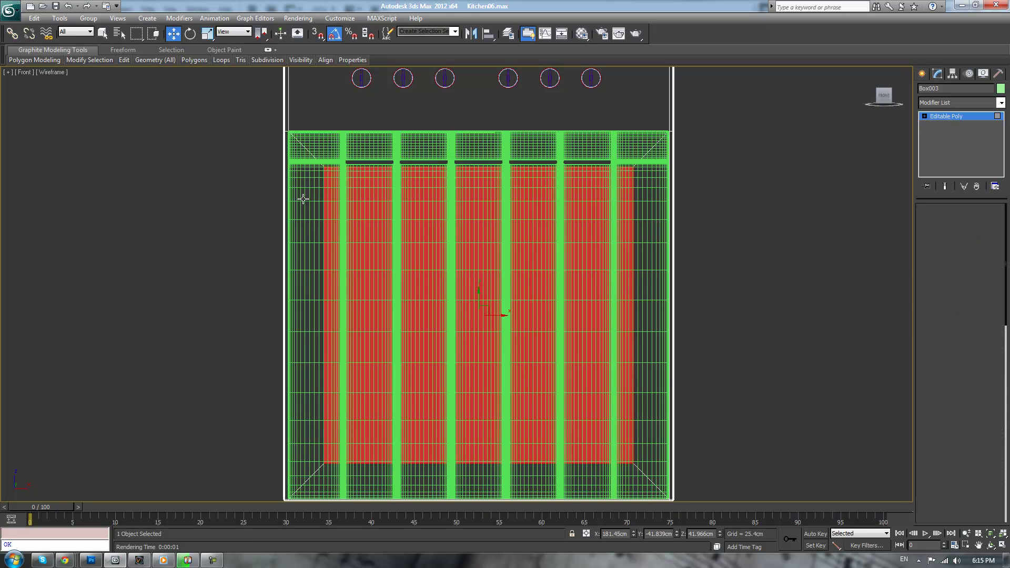
drag(309, 165, 573, 215)
drag(659, 222, 616, 203)
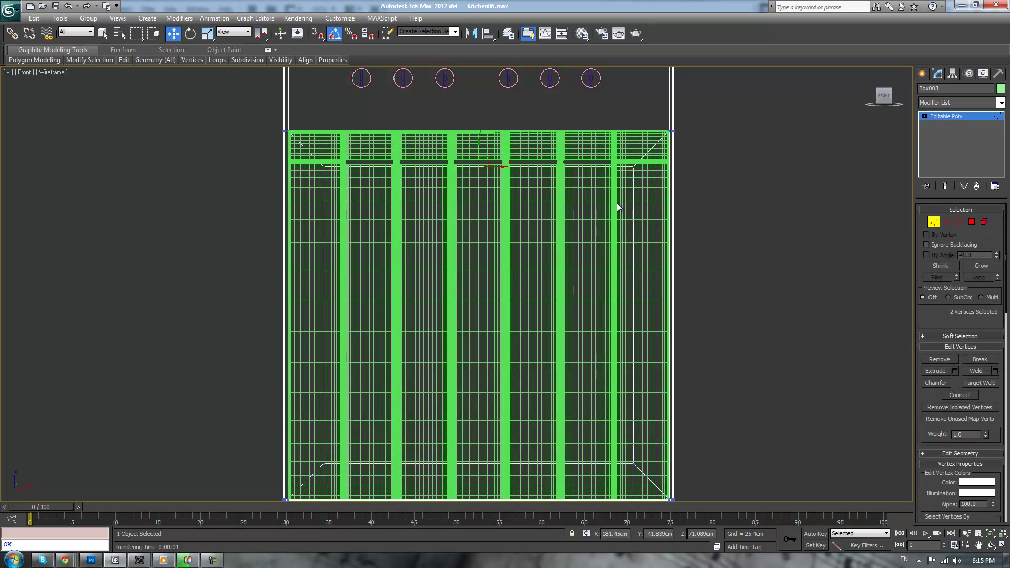
drag(477, 147, 467, 175)
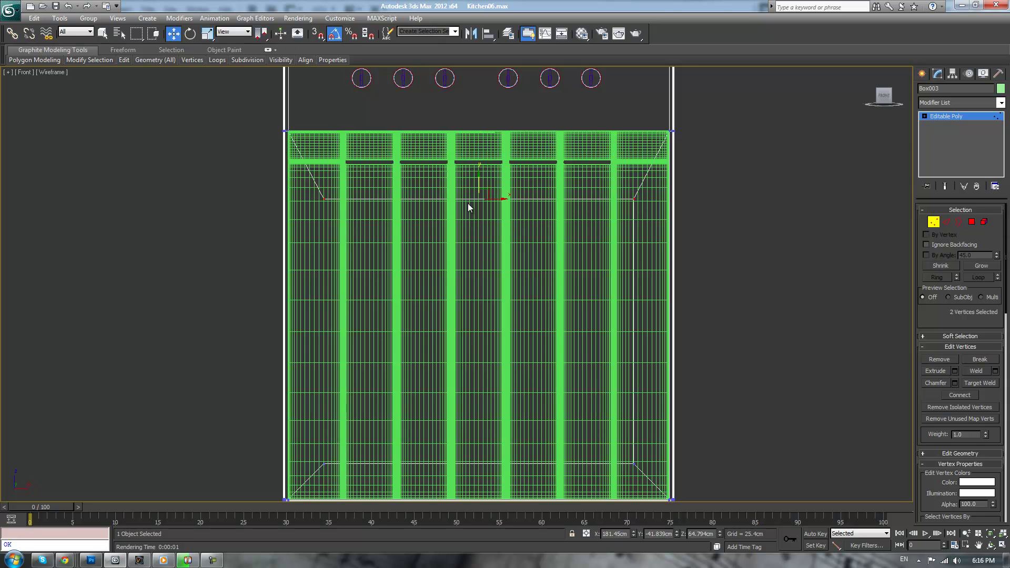
Select the two lower vertices of the inset polygon and move them up to a height of about 38.4 cm
drag(306, 438, 646, 483)
drag(477, 443, 477, 374)
middle_drag(532, 332, 534, 278)
scroll(536, 236, down, 3)
scroll(536, 236, up, 2)
drag(474, 314, 497, 270)
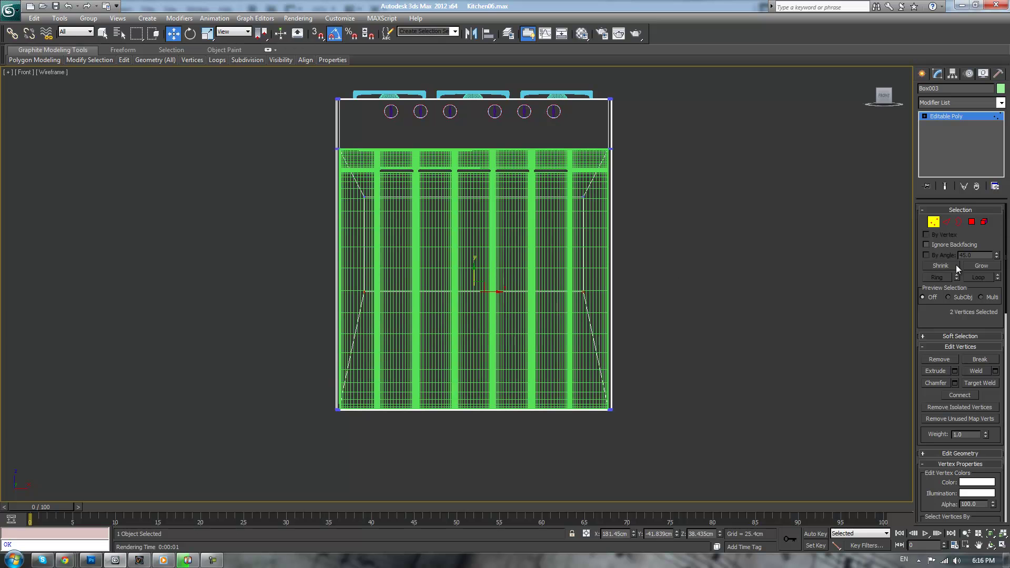
Extrude the inset polygon on the stove body's front deep inward to form the oven cavity, stopping short of the back
click(975, 226)
alt+middle_drag(688, 261, 618, 343)
click(936, 371)
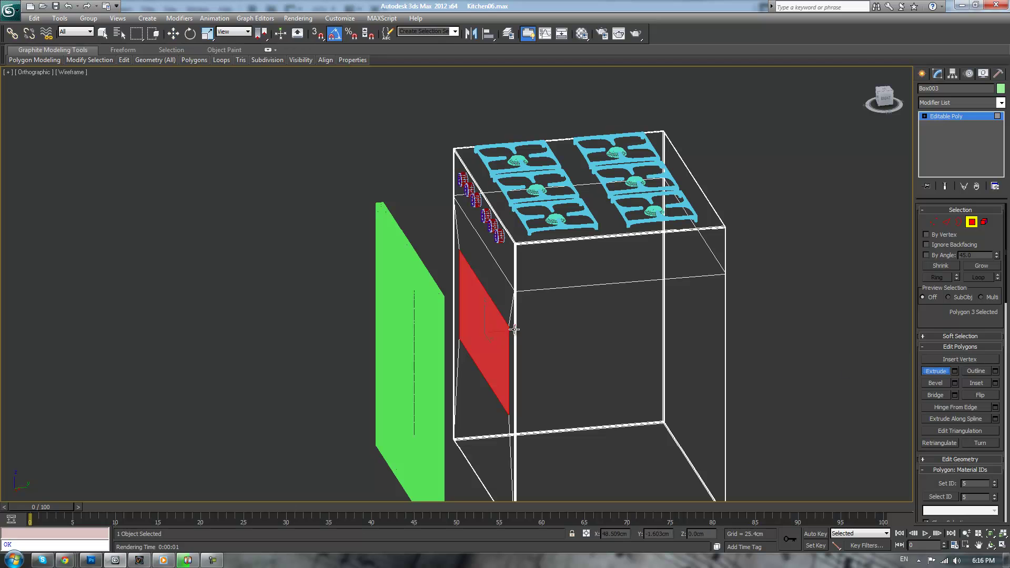
drag(494, 346, 484, 527)
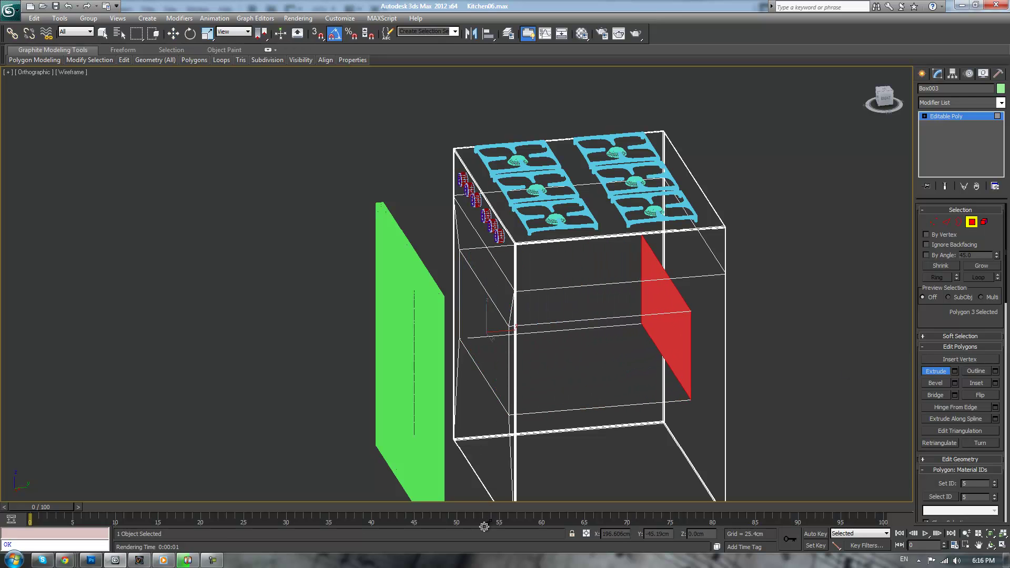
click(958, 117)
click(800, 198)
key(w)
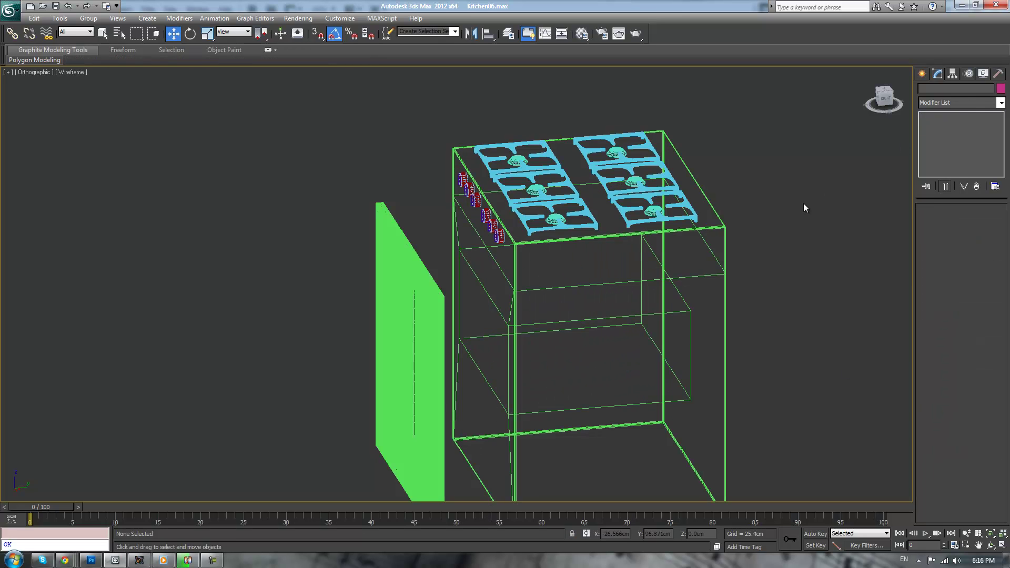
Examine the extruded oven cavity and the slotted door panel in a shaded perspective view
key(F3)
alt+middle_drag(779, 268, 784, 278)
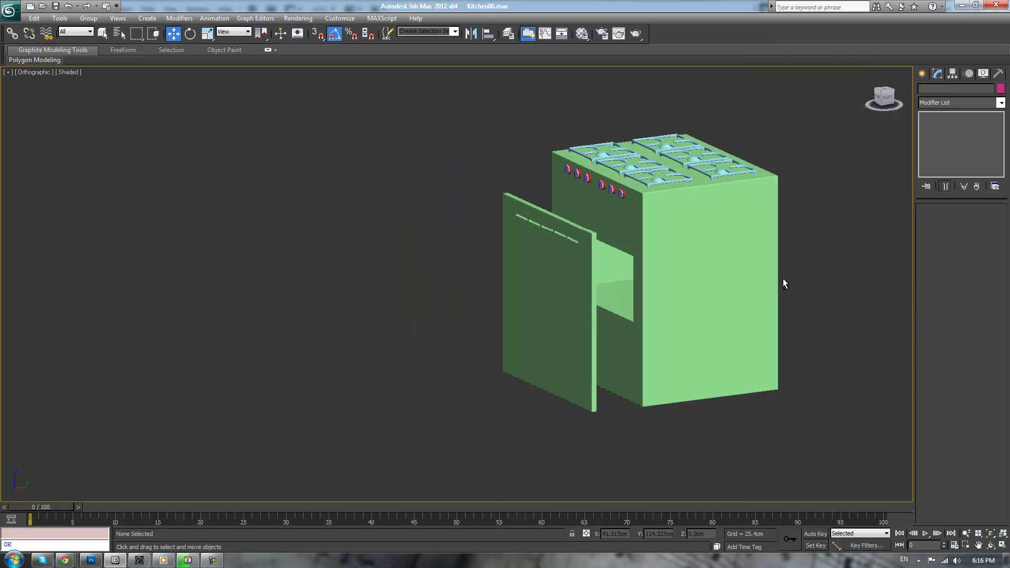
key(z)
key(p)
scroll(679, 264, down, 4)
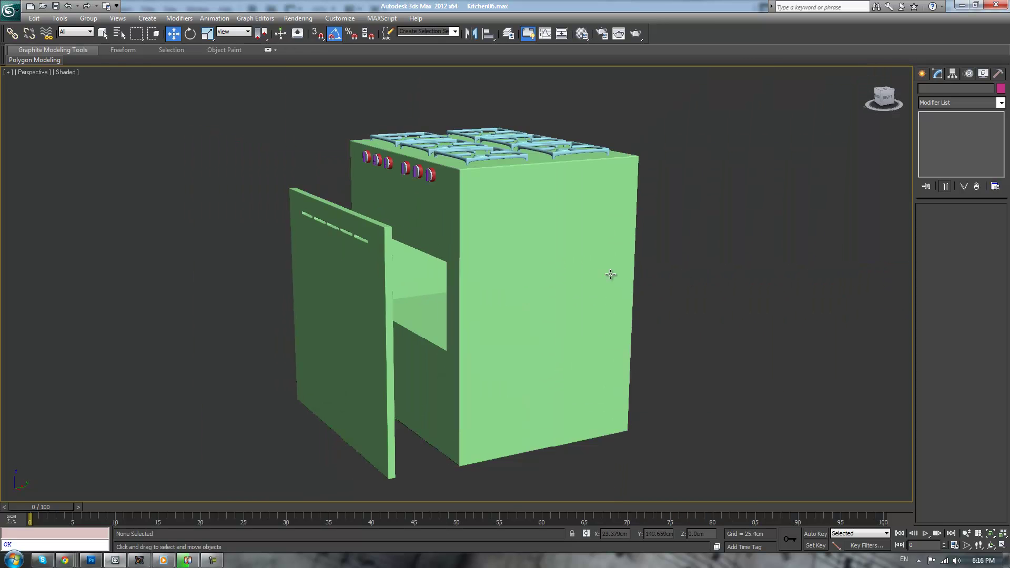
alt+middle_drag(610, 276, 645, 260)
click(645, 260)
middle_drag(654, 331, 653, 361)
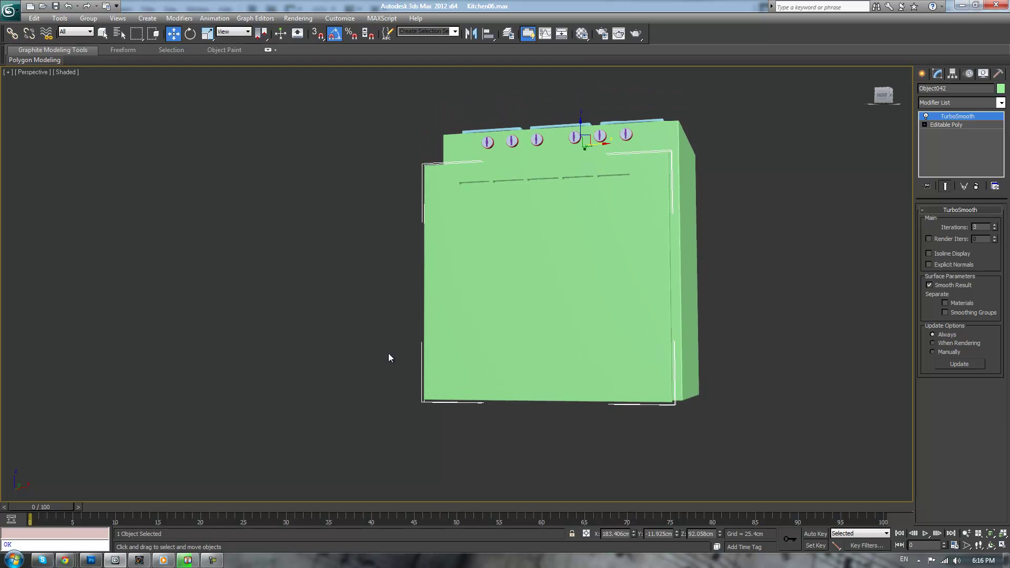
Select the door panel's bottom row of vertices and raise them to a height of about 30.2 cm
drag(749, 481, 751, 470)
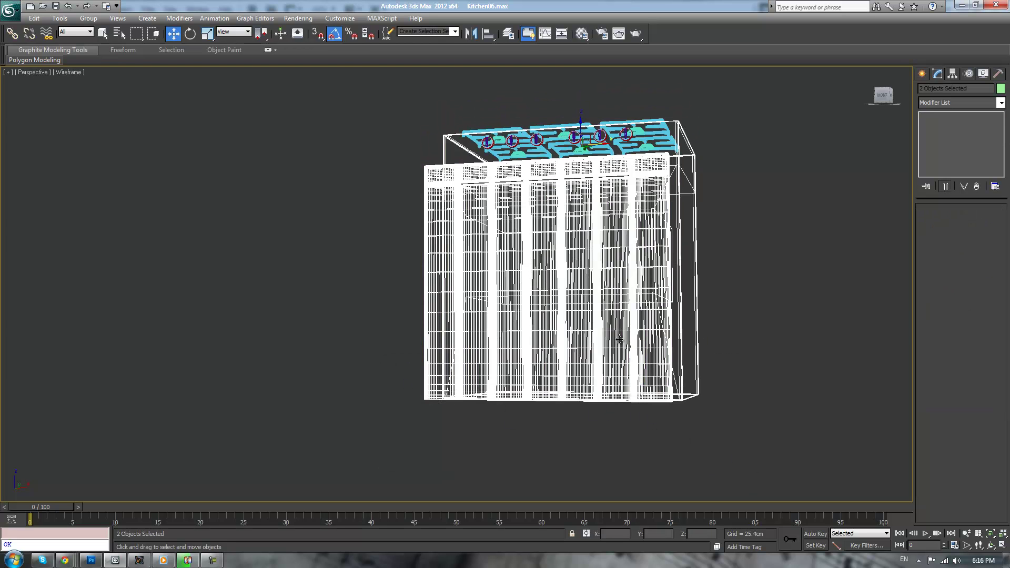
click(642, 298)
click(951, 126)
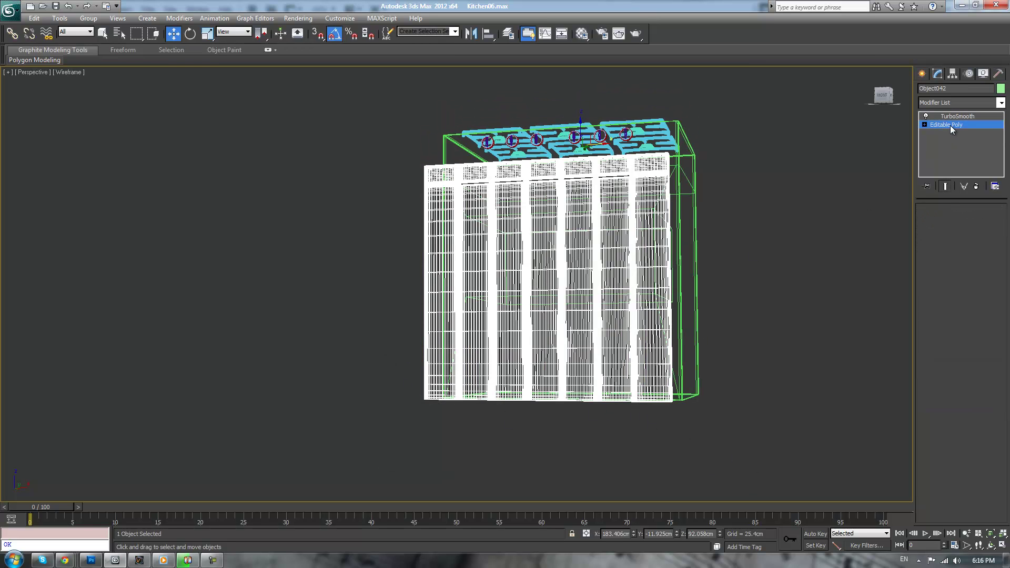
key(1)
drag(423, 382, 658, 453)
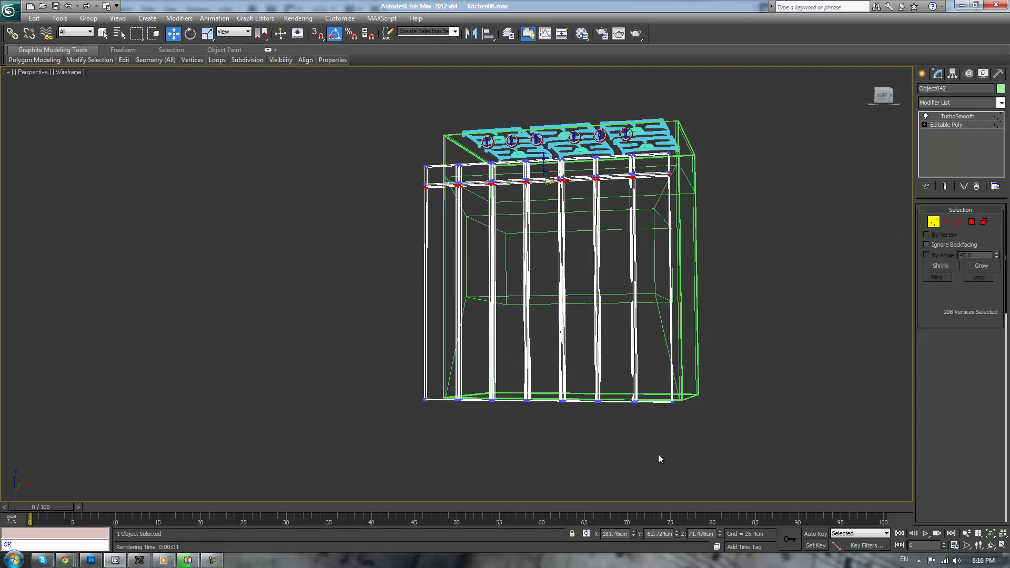
drag(543, 378, 562, 294)
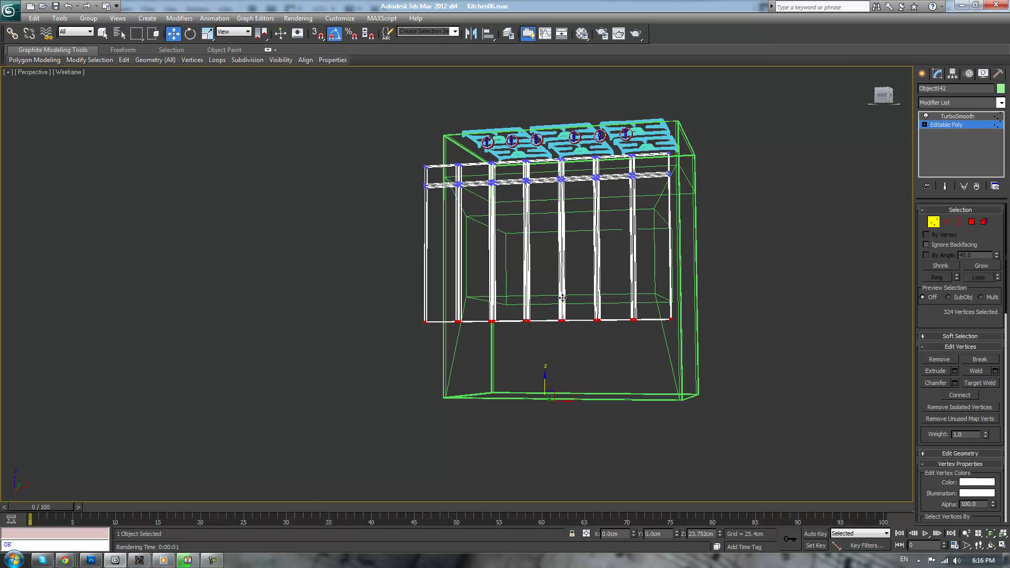
Compare the shortened door panel's proportions with the reference stove photo in the browser and inspect it in shaded view
alt+middle_drag(781, 272, 722, 335)
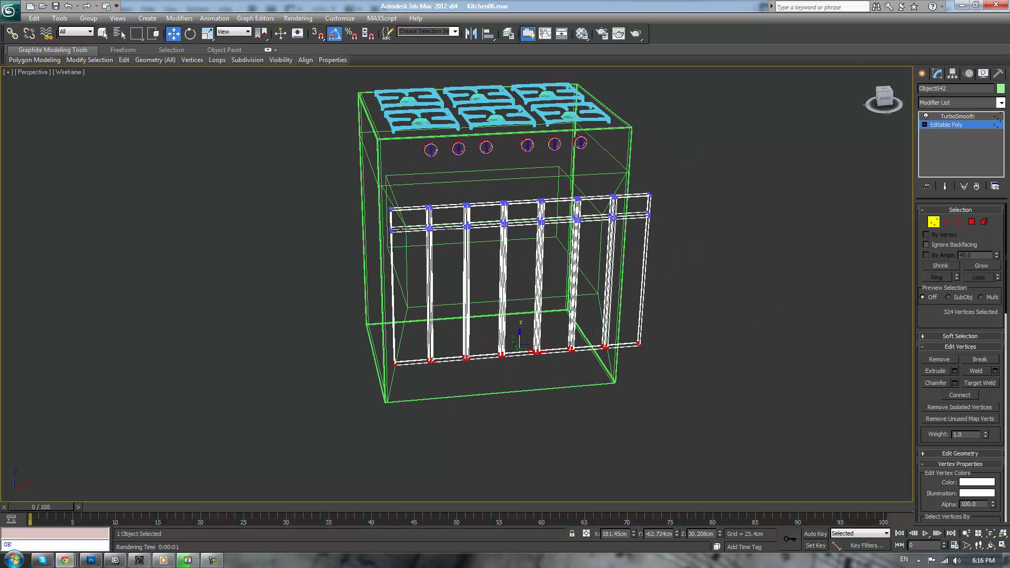
drag(1009, 100, 841, 118)
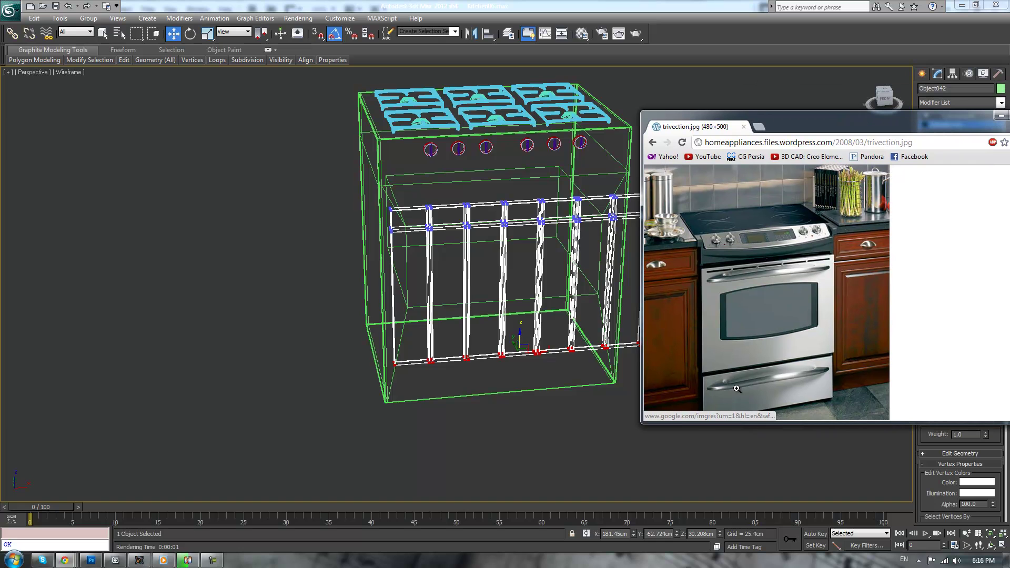
drag(831, 130, 1009, 112)
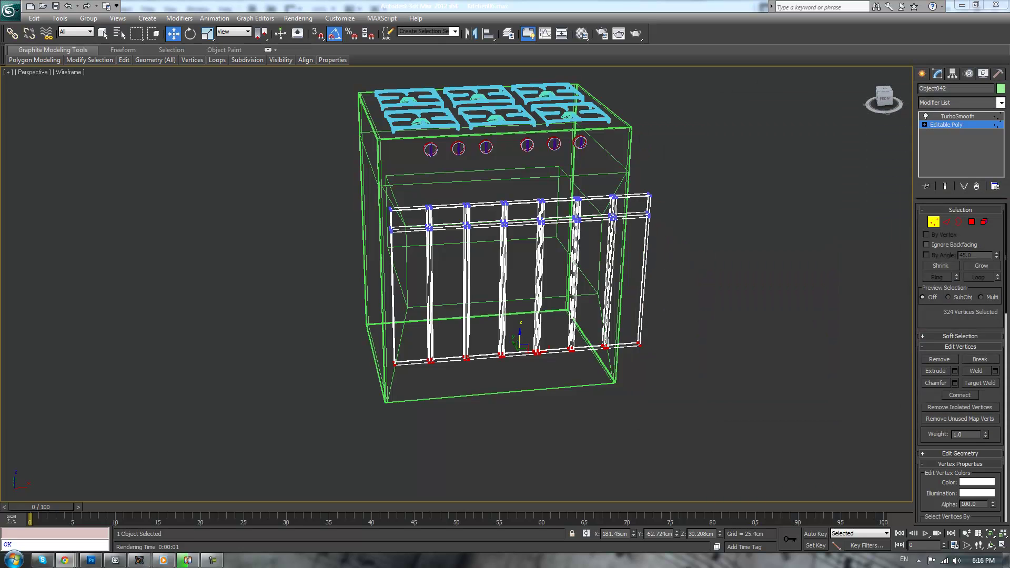
scroll(744, 304, up, 10)
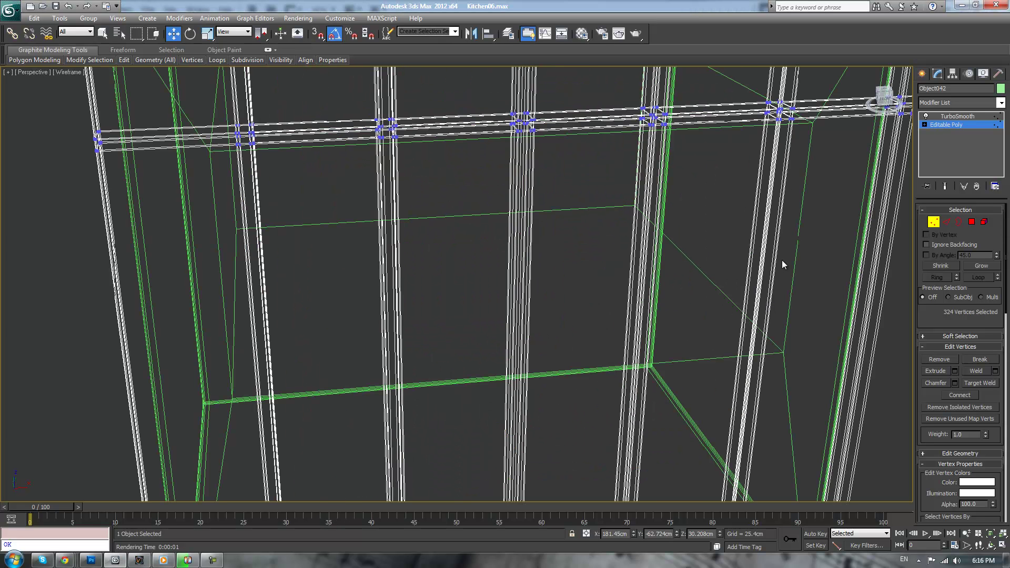
key(z)
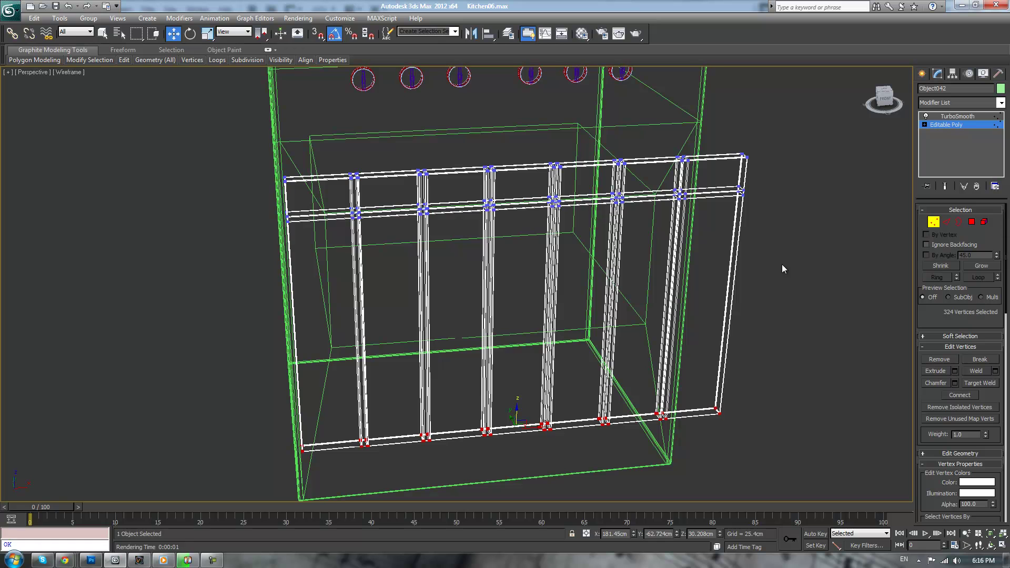
key(F3)
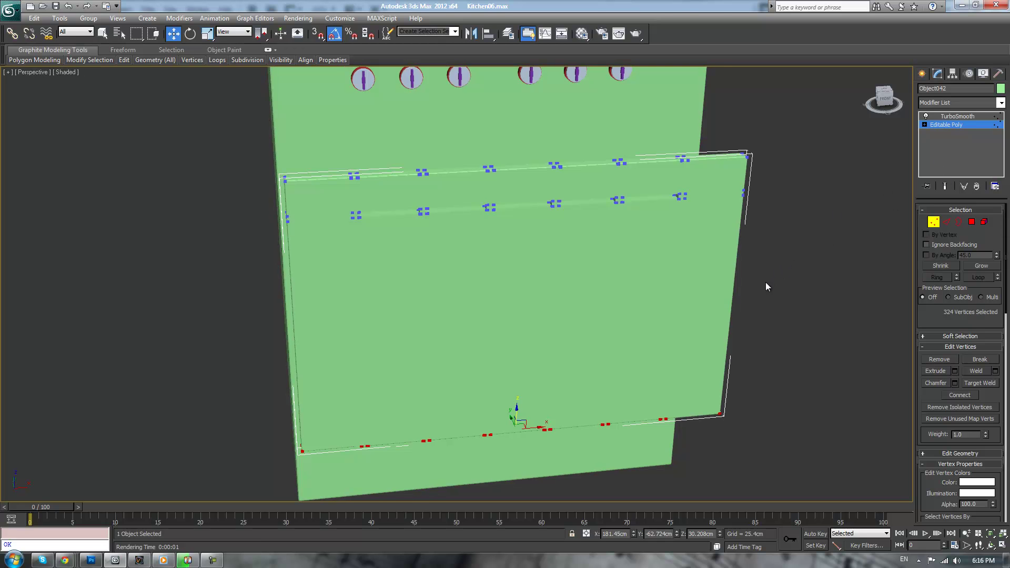
key(F3)
middle_drag(781, 282, 748, 302)
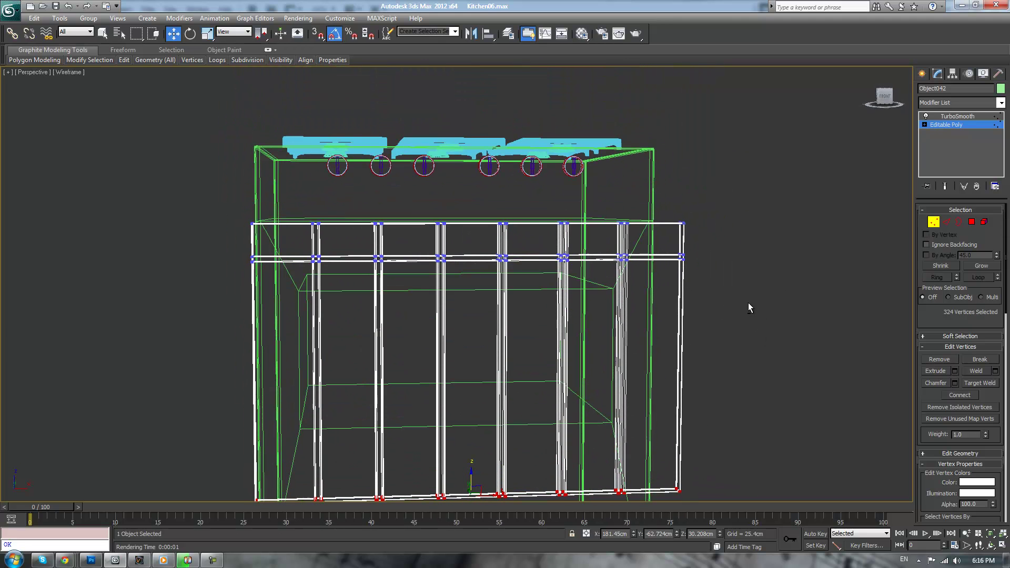
Connect the door panel's vertical edges below the slots with two segments, pinched toward the panel's upper and lower ends
click(946, 222)
middle_drag(762, 360, 763, 294)
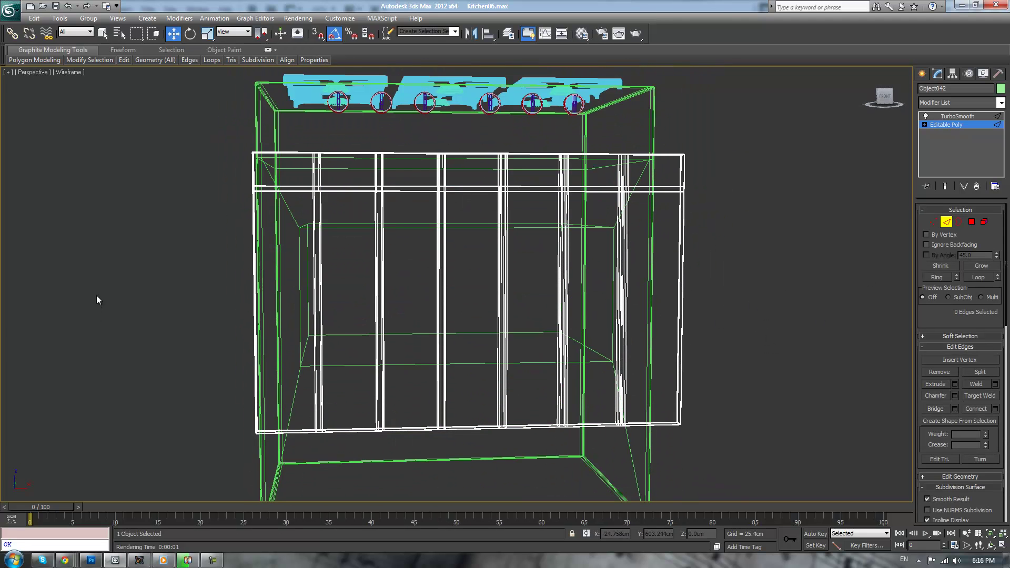
drag(125, 293, 762, 340)
click(995, 409)
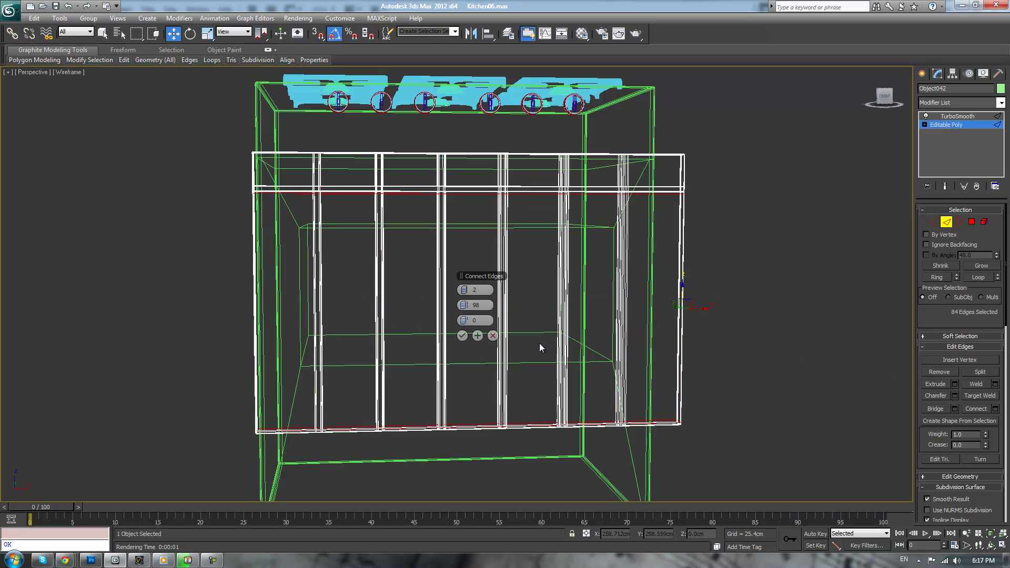
drag(465, 308, 418, 306)
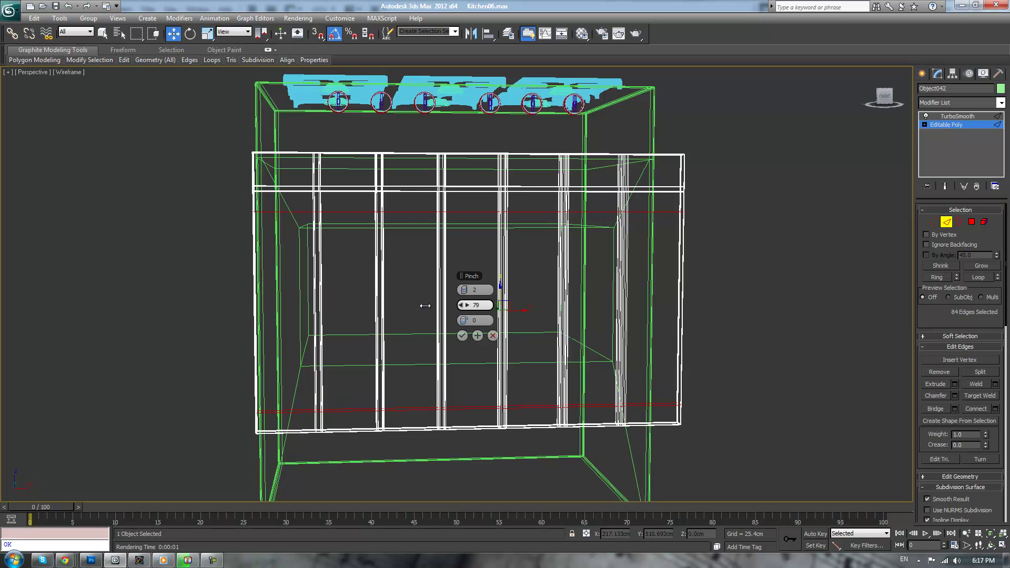
drag(423, 306, 415, 310)
click(464, 335)
Select the vertices of the lower new edge row and raise them to a height of about 37.6 cm
middle_drag(594, 384, 548, 347)
key(1)
scroll(545, 351, down, 3)
drag(588, 343, 588, 342)
drag(443, 308, 443, 296)
alt+middle_drag(443, 296, 559, 305)
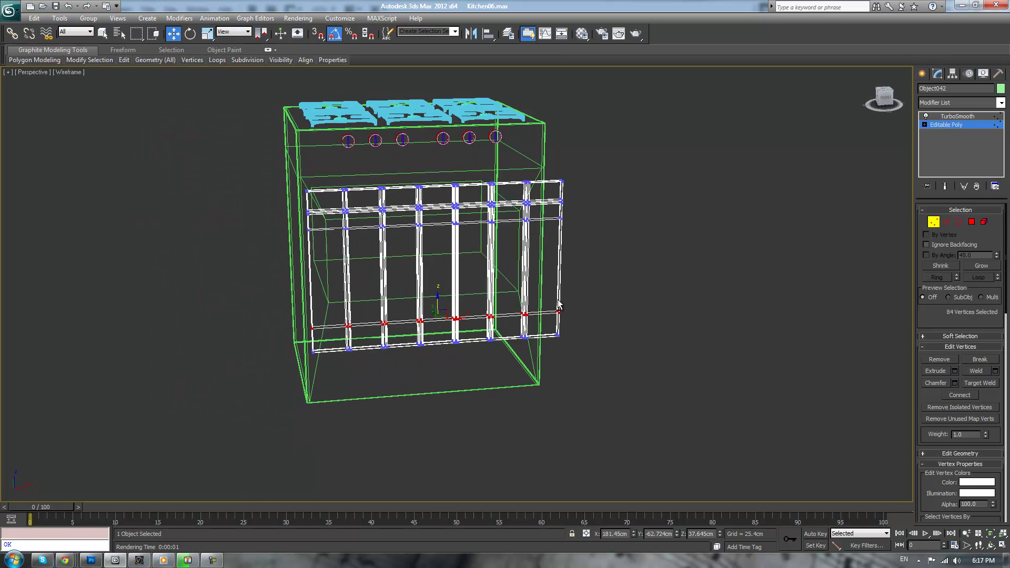
Select the door panel's central front and back polygons between the two new edge rows and bridge them into a window opening
click(972, 223)
key(f)
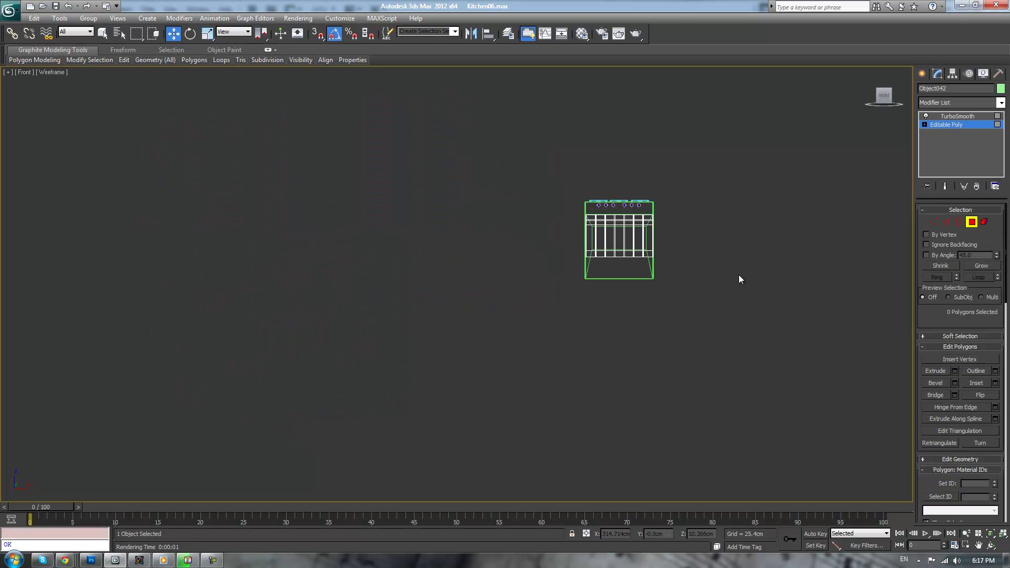
key(q)
scroll(546, 336, up, 8)
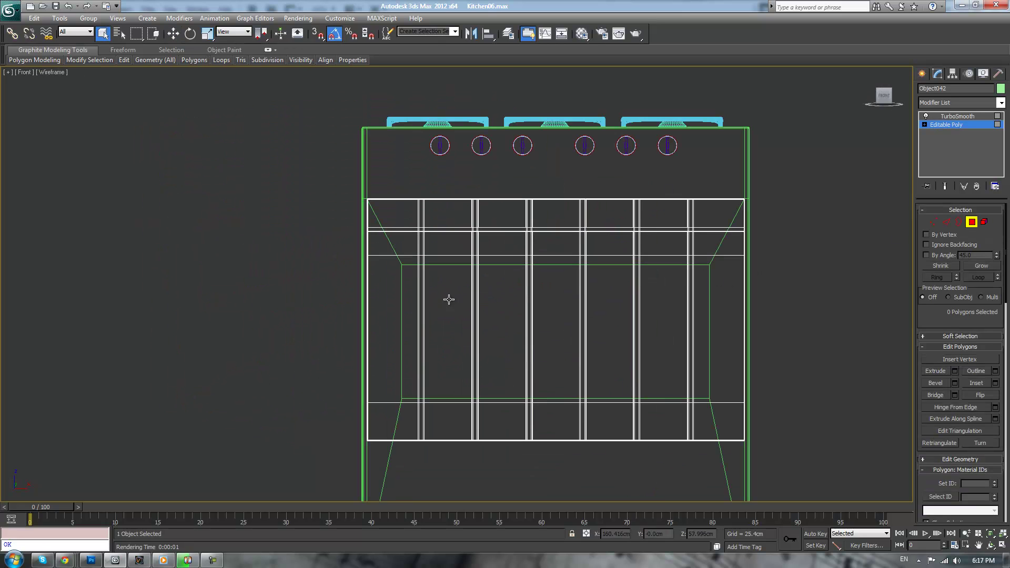
click(430, 302)
drag(636, 346, 661, 346)
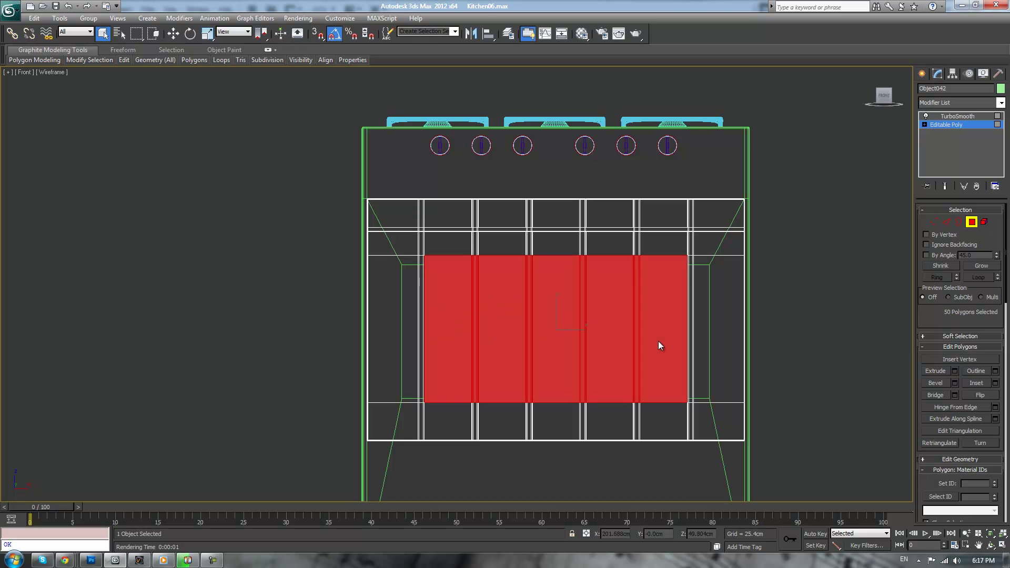
click(944, 396)
Inspect the bridged window opening in the door panel from several angles, in shaded and wireframe perspective
key(p)
mouse_move(776, 322)
middle_down()
mouse_move(764, 358)
mouse_move(753, 340)
mouse_move(779, 351)
middle_up()
key(F3)
scroll(736, 344, down, 4)
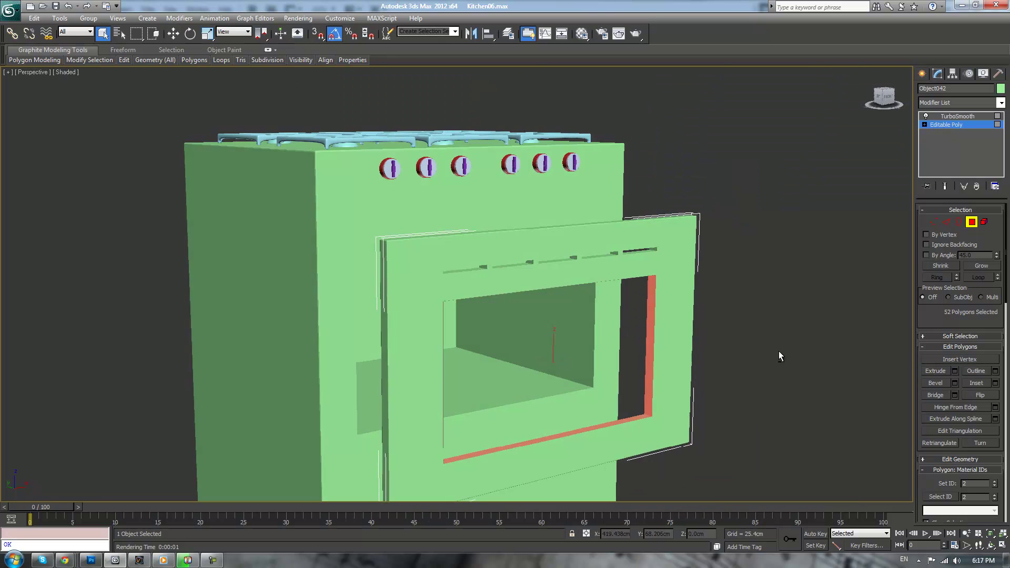
click(779, 351)
scroll(769, 320, up, 7)
alt+middle_drag(762, 308, 710, 329)
scroll(813, 320, down, 5)
scroll(728, 342, down, 3)
key(F3)
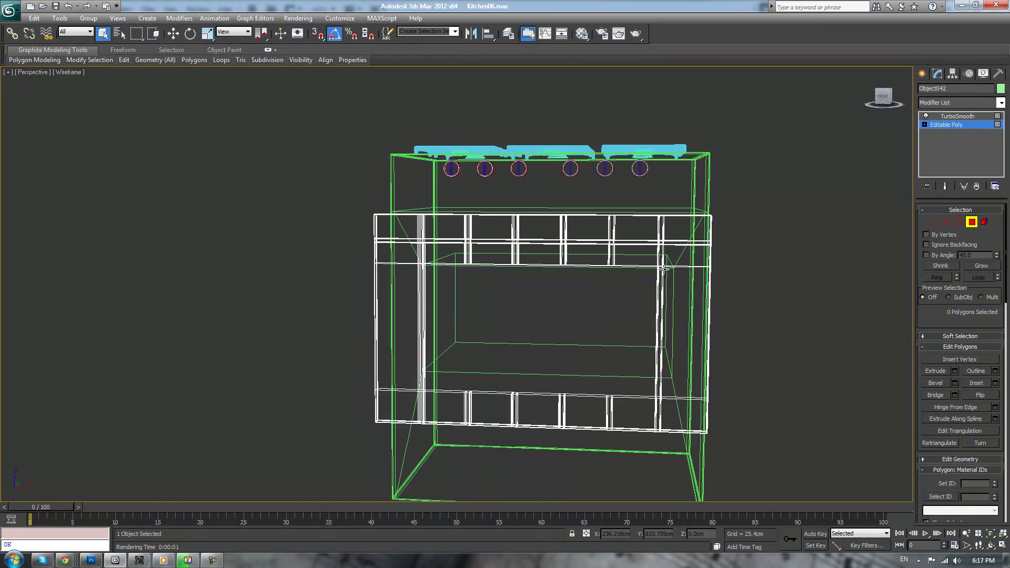
scroll(698, 316, up, 3)
scroll(722, 324, down, 8)
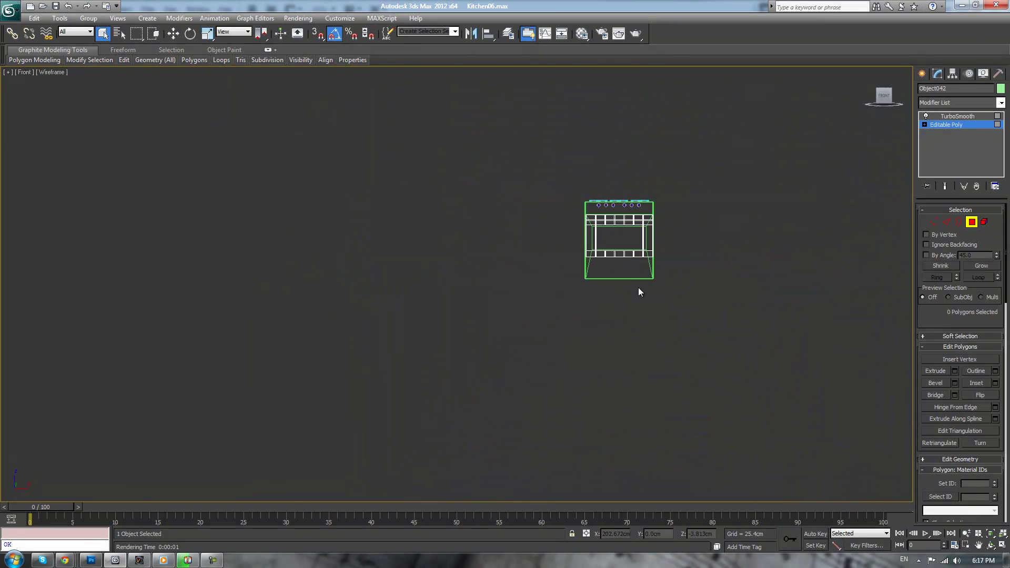
Arch the window opening's upper edge by raising its inner vertices, with the central ones at a height of about 67.8 cm
key(f)
scroll(586, 318, up, 4)
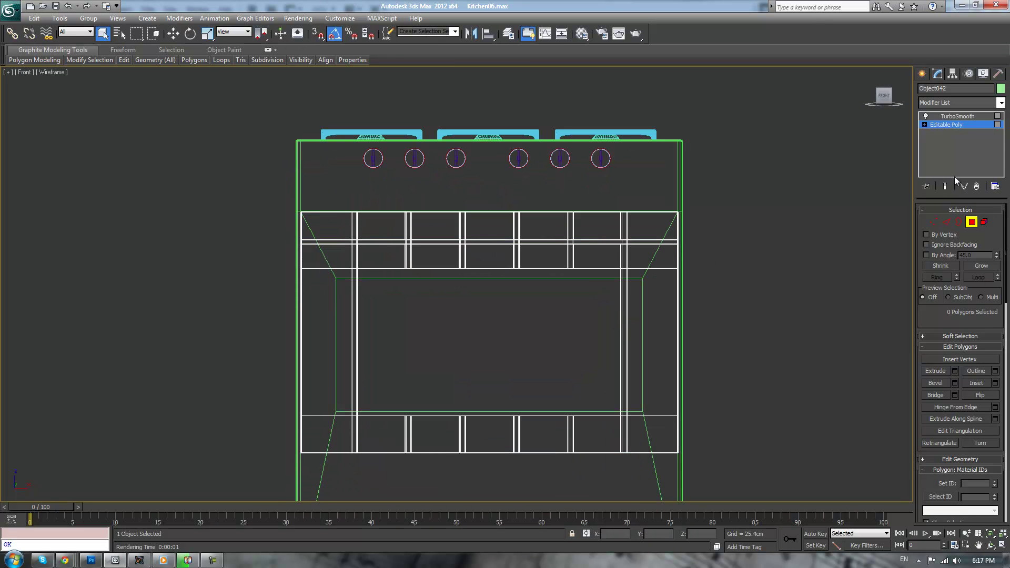
click(934, 222)
scroll(526, 326, up, 4)
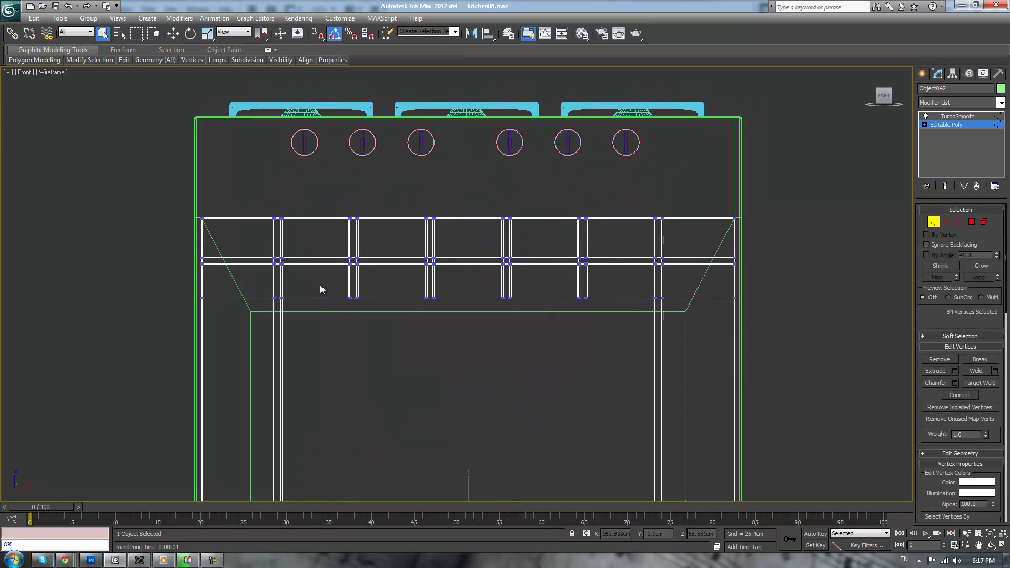
key(w)
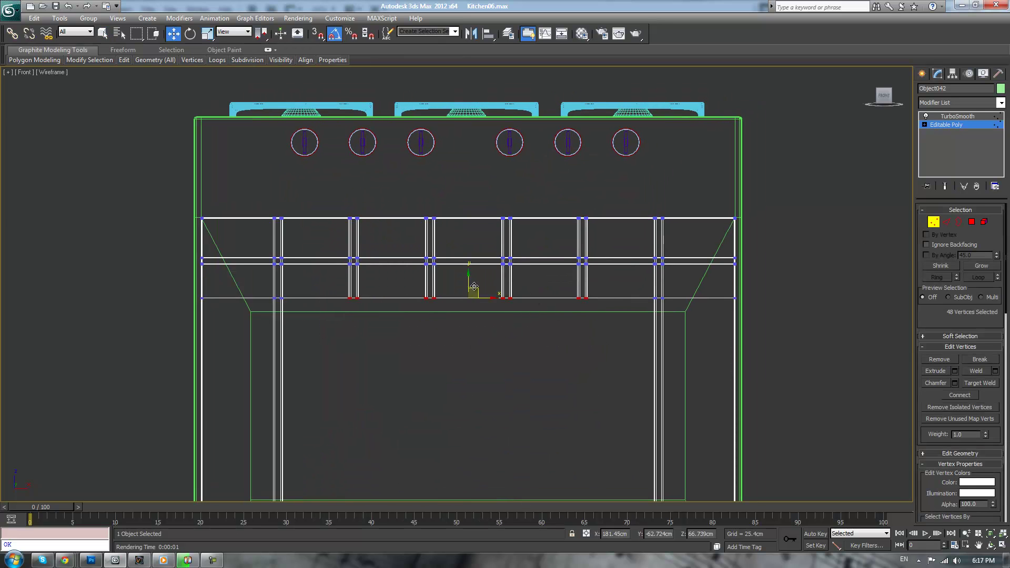
drag(470, 279, 469, 273)
Bow the window opening's lower edge downward by lowering its inner vertices, with the central ones lowest
scroll(503, 339, down, 3)
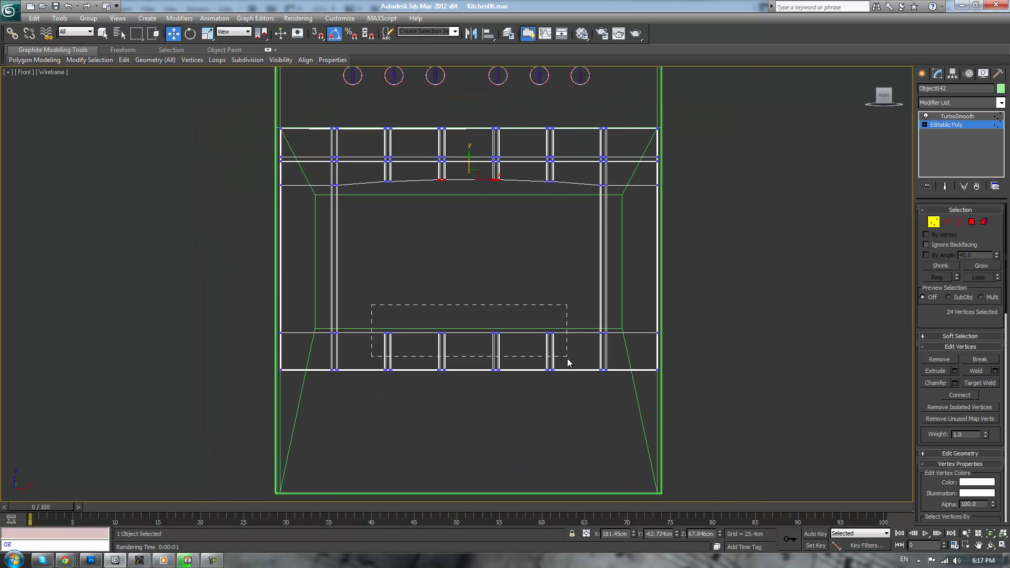
drag(568, 362, 568, 363)
scroll(514, 290, up, 2)
drag(473, 331, 475, 342)
click(502, 272)
middle_drag(521, 259, 525, 270)
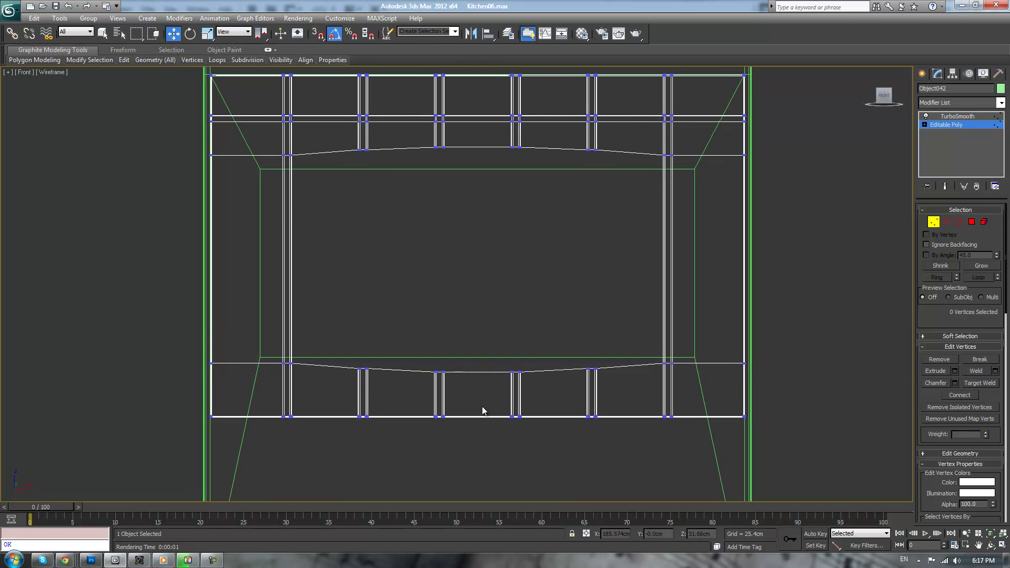
Check how the door's window opening looks under TurboSmooth in a shaded perspective view
key(p)
scroll(735, 259, down, 4)
key(F3)
alt+middle_drag(534, 288, 736, 232)
click(961, 117)
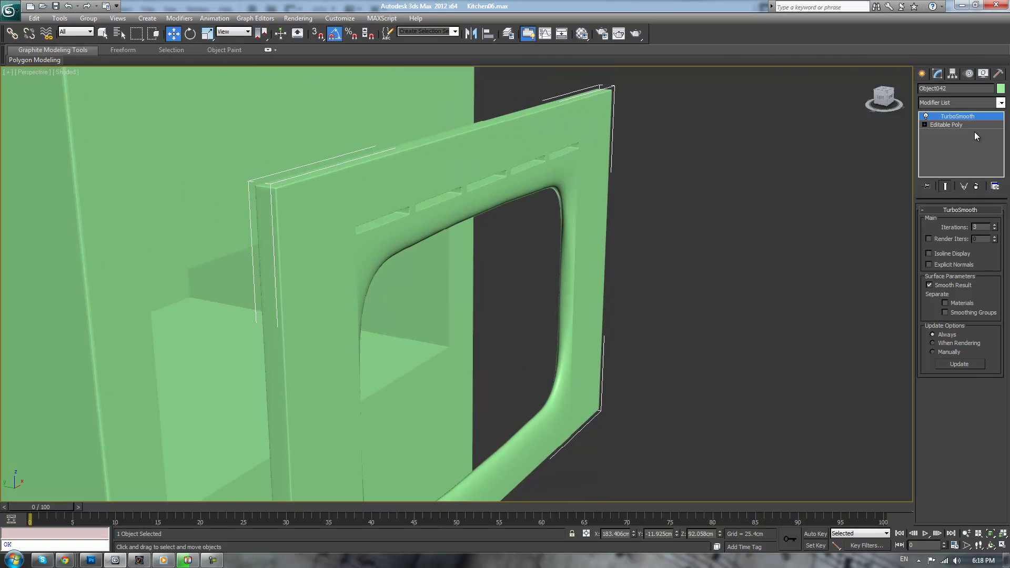
In the door's Editable Poly, select the edge loops running along the window opening's upper and lower rims
click(962, 125)
mouse_move(696, 227)
middle_down()
mouse_move(680, 286)
mouse_move(643, 309)
mouse_move(634, 275)
mouse_move(668, 298)
mouse_move(650, 259)
middle_up()
key(F3)
scroll(696, 286, up, 2)
click(946, 222)
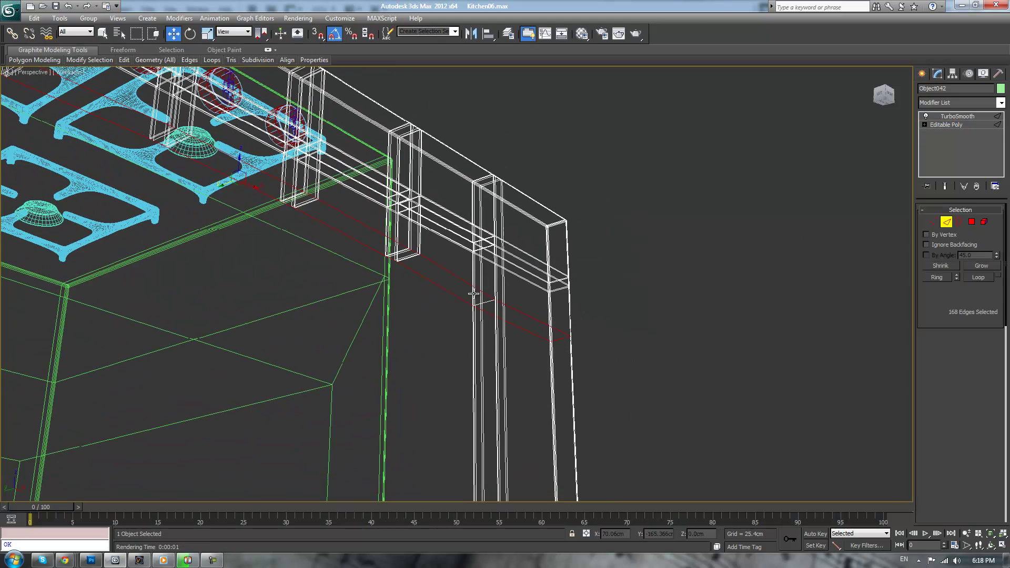
click(461, 298)
click(977, 277)
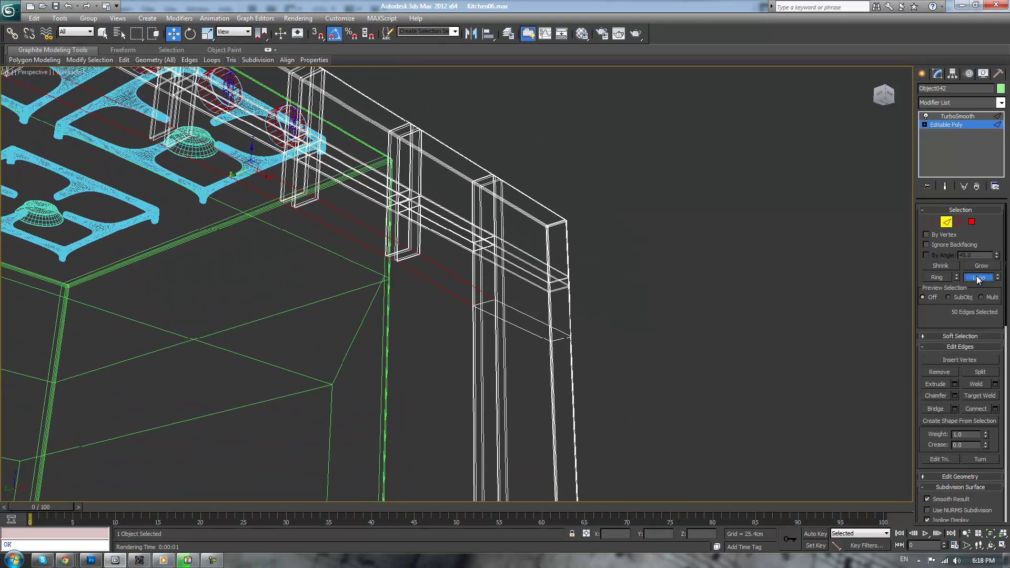
alt+middle_drag(622, 303, 544, 329)
ctrl+click(468, 463)
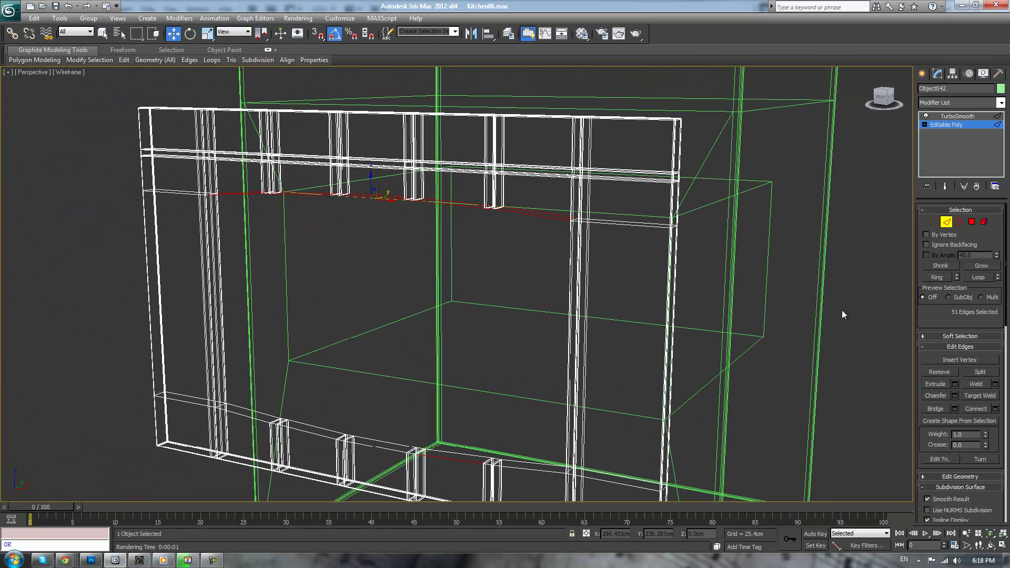
click(980, 279)
Add the lower corner's depth edge and the front and back vertical edges on that side of the window opening to the selection
alt+middle_drag(533, 297, 627, 304)
scroll(627, 304, up, 5)
alt+middle_drag(484, 339, 481, 251)
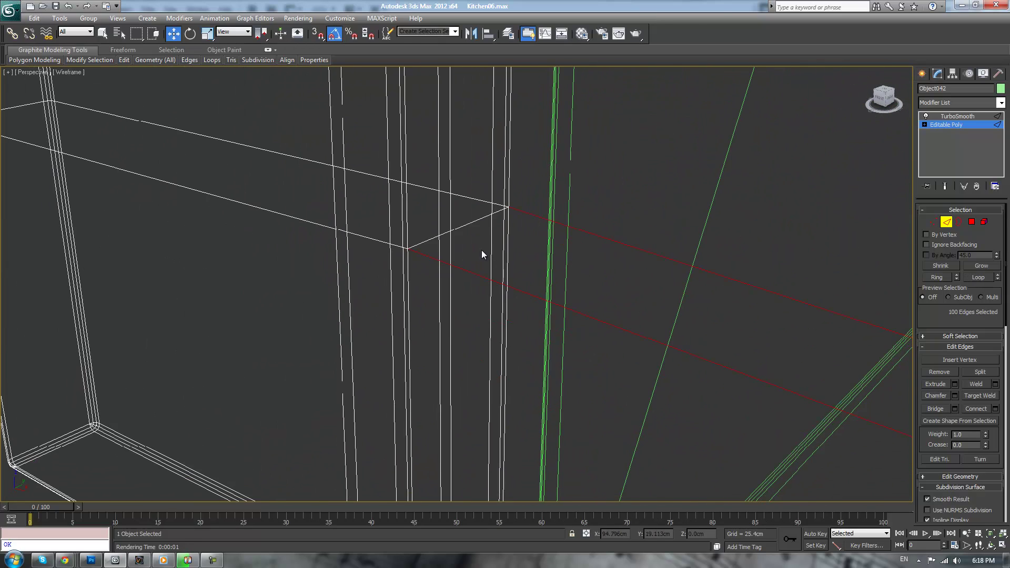
key(F3)
key(F4)
middle_drag(501, 194, 503, 241)
ctrl+click(497, 260)
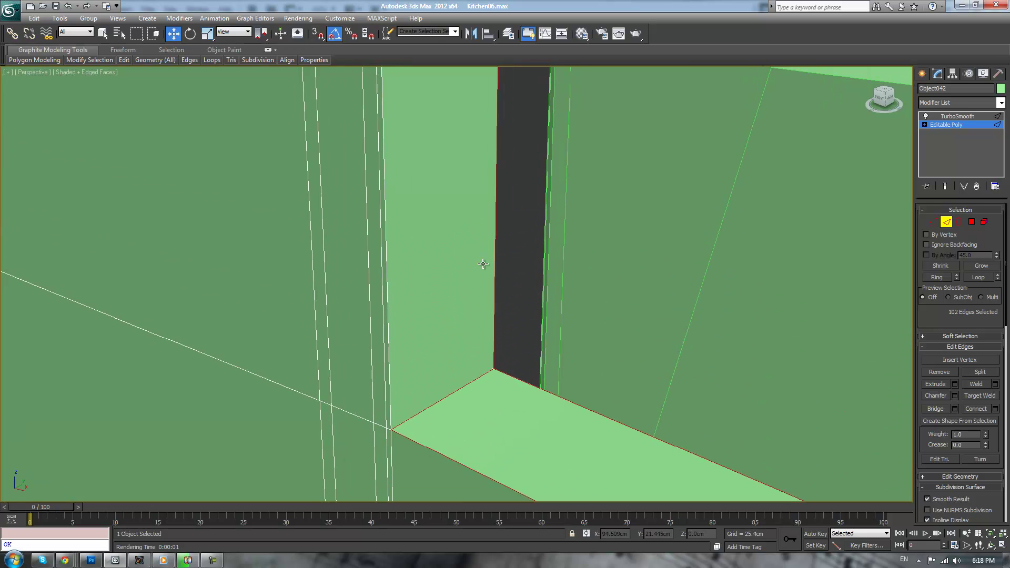
ctrl+click(387, 286)
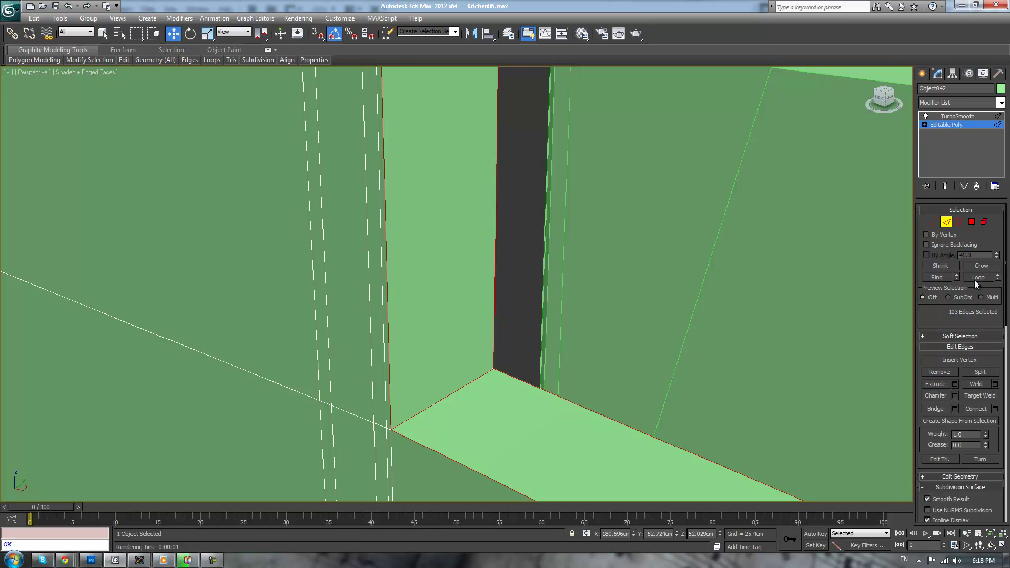
Add the remaining corner depth edges and the opposite side's vertical edges of the window opening to the edge selection
alt+middle_drag(681, 229, 592, 205)
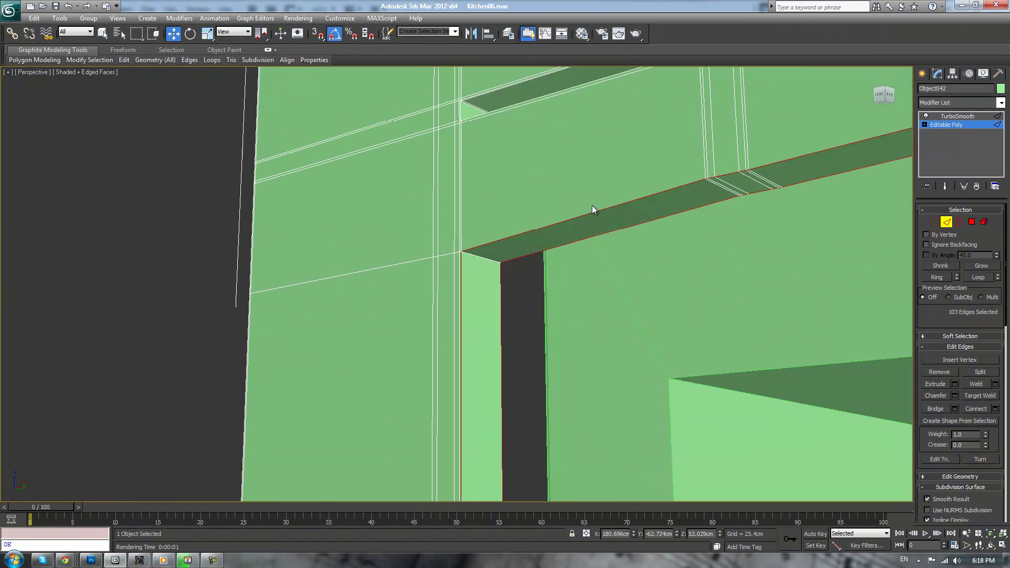
ctrl+click(497, 263)
scroll(491, 264, down, 5)
alt+middle_drag(529, 253, 345, 269)
ctrl+click(497, 275)
ctrl+click(507, 278)
middle_drag(524, 337, 553, 163)
alt+middle_drag(542, 232, 590, 365)
Chamfer the selected window-opening edges very narrowly, reducing the chamfer amount and the number of segments
scroll(602, 365, up, 4)
middle_drag(698, 343, 563, 229)
scroll(640, 304, up, 1)
scroll(662, 315, up, 2)
scroll(563, 229, down, 3)
scroll(737, 289, up, 2)
middle_drag(737, 289, 656, 276)
scroll(656, 276, up, 1)
middle_drag(665, 345, 598, 286)
scroll(599, 287, up, 2)
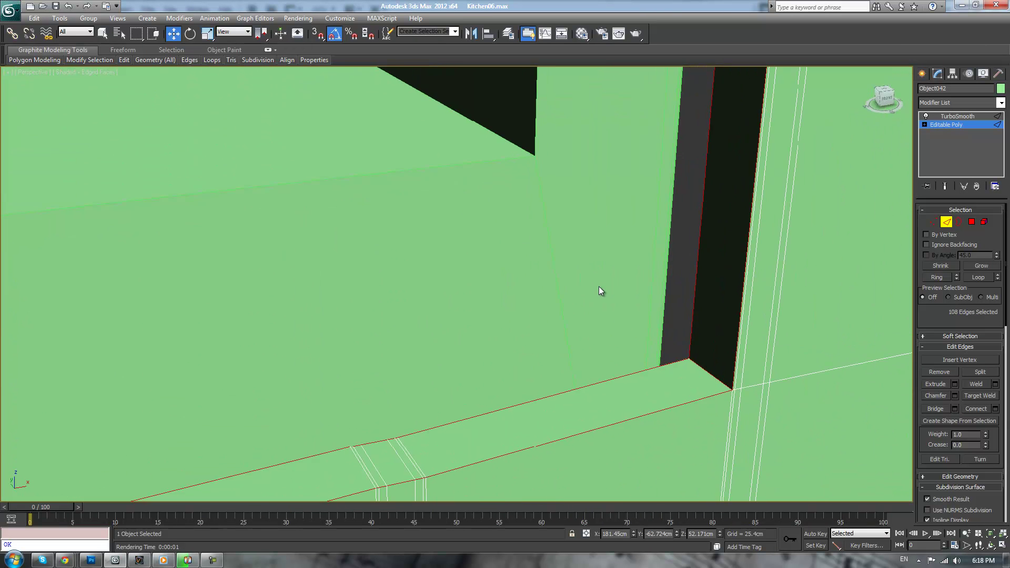
middle_drag(655, 324, 521, 259)
scroll(845, 327, up, 1)
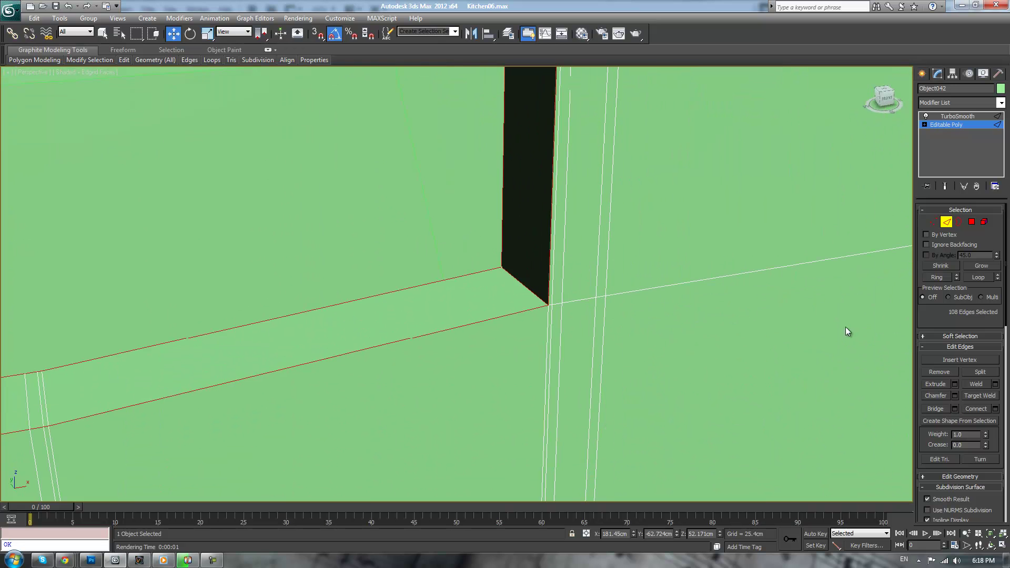
click(955, 396)
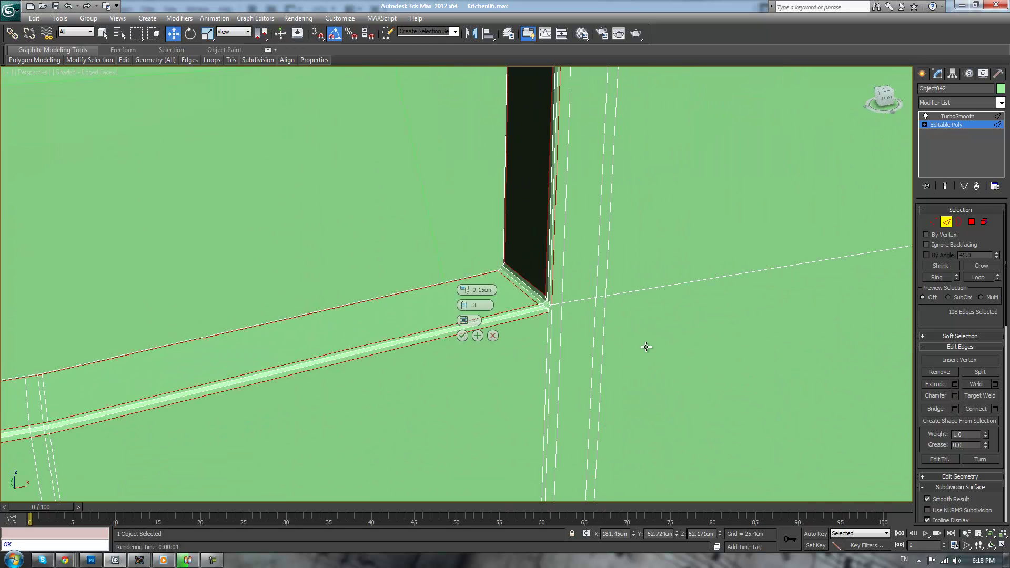
double_click(460, 306)
drag(461, 293, 461, 305)
click(463, 336)
Show the door at its TurboSmooth level without edged faces and inspect the chamfered window opening
scroll(544, 308, down, 3)
click(949, 117)
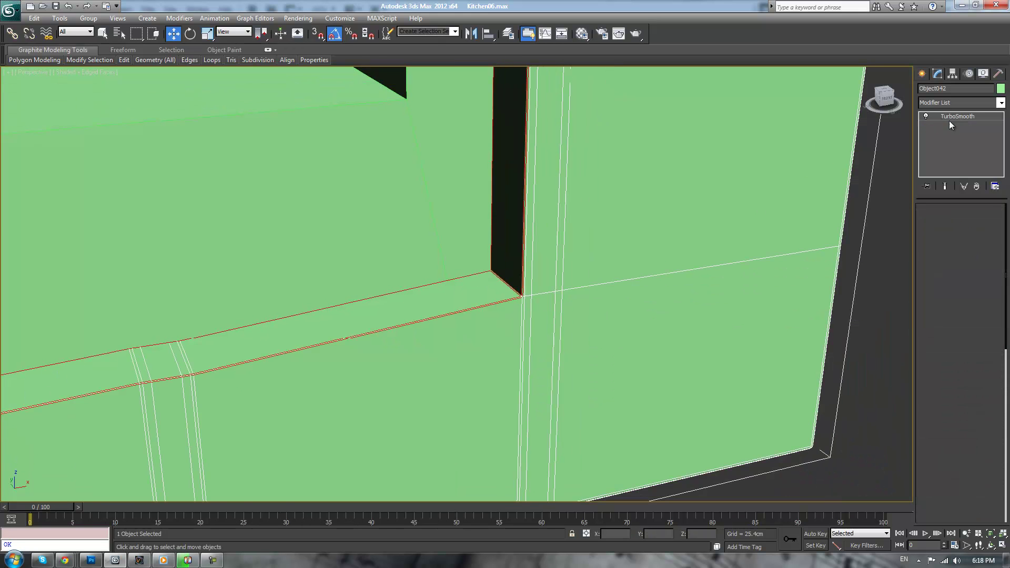
click(945, 187)
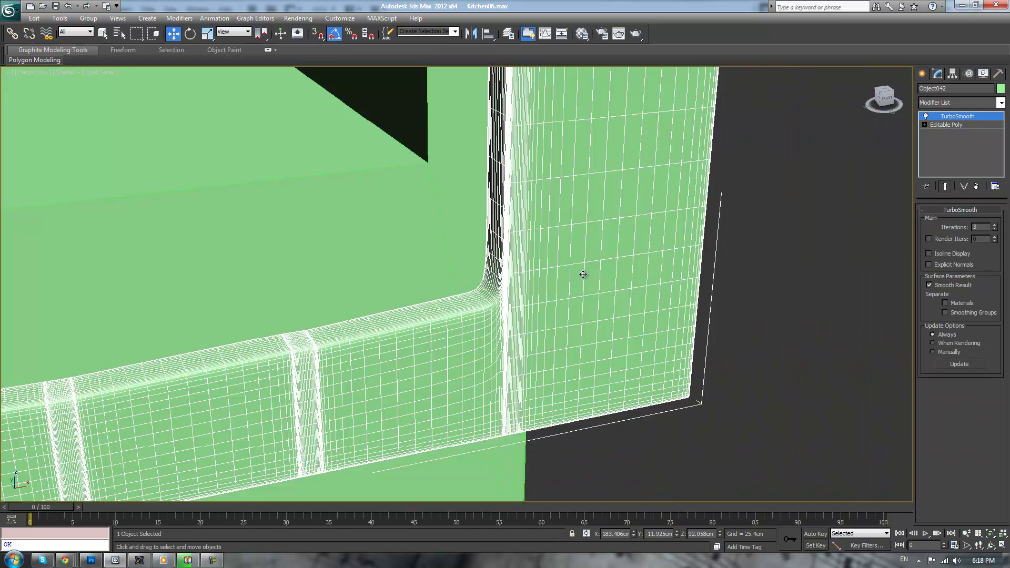
key(F4)
scroll(600, 273, down, 10)
mouse_move(507, 232)
alt+middle_down()
mouse_move(473, 216)
mouse_move(490, 236)
mouse_move(498, 205)
mouse_move(496, 218)
alt+middle_up()
scroll(547, 323, up, 4)
mouse_move(548, 322)
alt+middle_down()
mouse_move(499, 300)
mouse_move(567, 320)
alt+middle_up()
Create an AutoGrid plane on the door's front face, large enough to cover the whole window opening
click(921, 73)
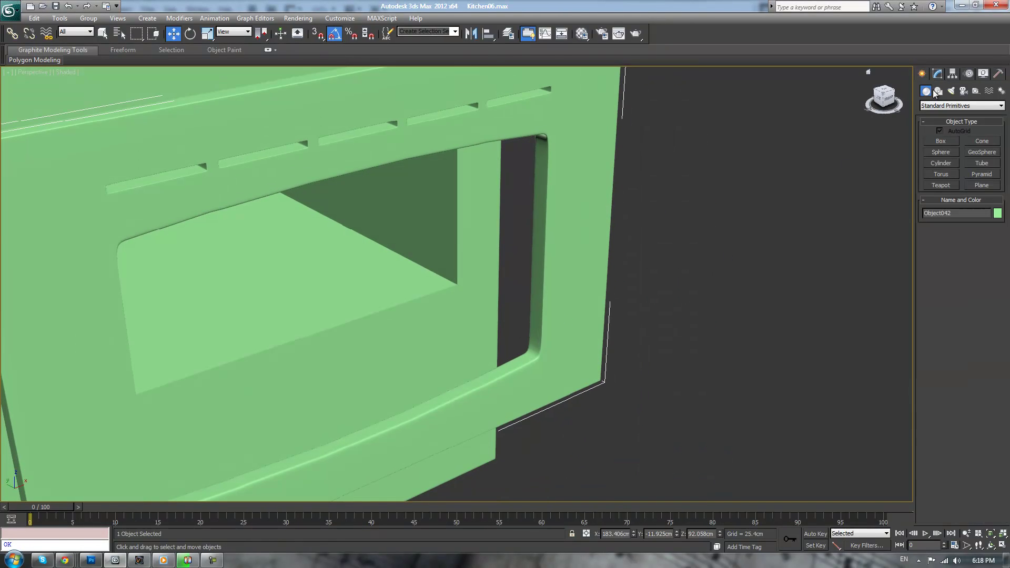
click(942, 141)
click(989, 187)
scroll(796, 258, down, 2)
alt+middle_drag(796, 258, 889, 189)
scroll(814, 229, down, 2)
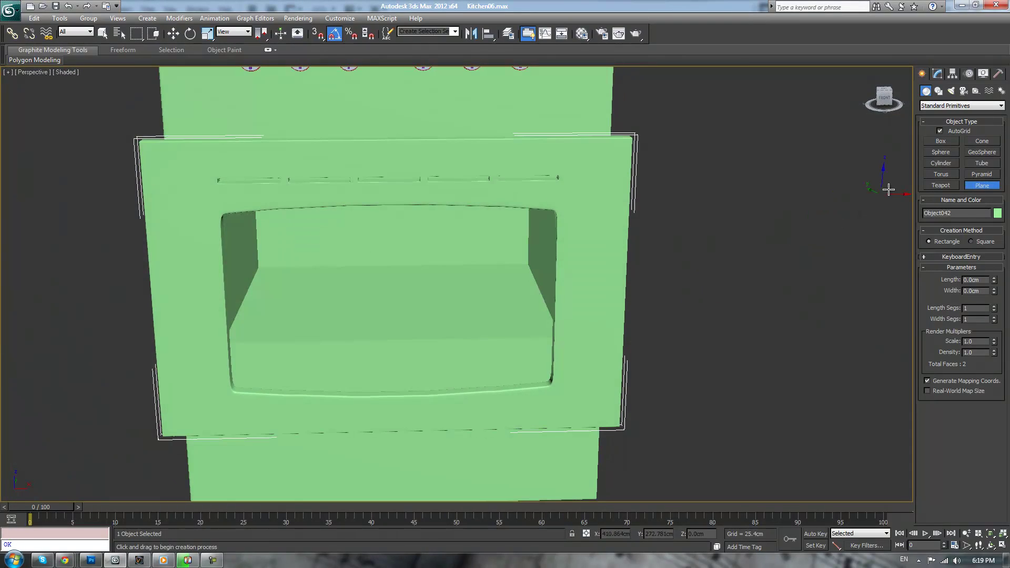
drag(573, 202, 214, 418)
Move the plane back into the door's thickness so it sits behind the window opening as a glass pane, and deselect it
alt+middle_drag(387, 397, 453, 394)
key(w)
mouse_move(379, 306)
mouse_down()
mouse_move(364, 304)
mouse_move(373, 308)
mouse_up()
click(675, 312)
scroll(675, 312, down, 3)
alt+middle_drag(675, 312, 633, 310)
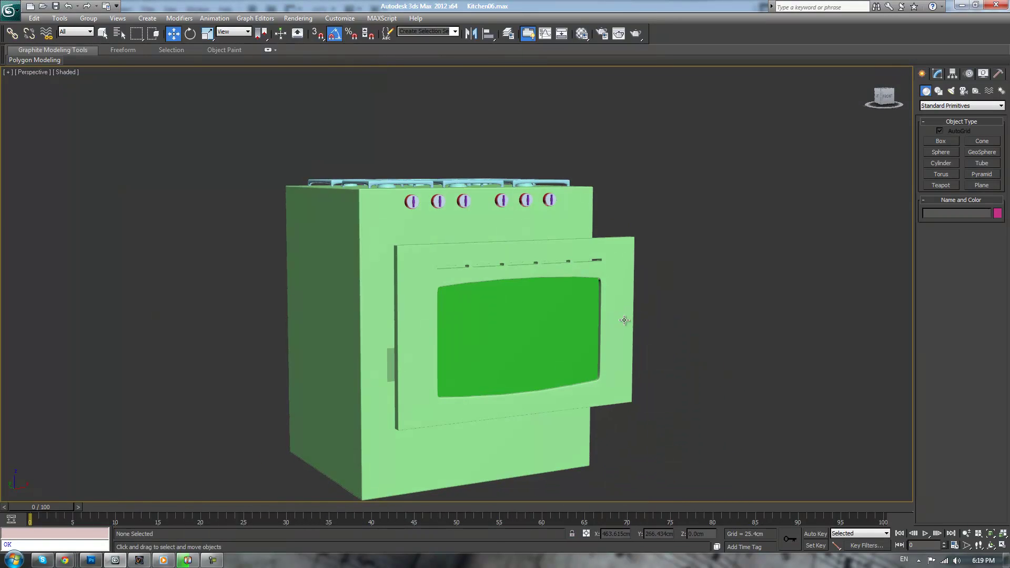
Select the door panel and the glass pane together and move them back against the stove's front in Top view
scroll(690, 301, down, 3)
alt+middle_drag(566, 270, 724, 322)
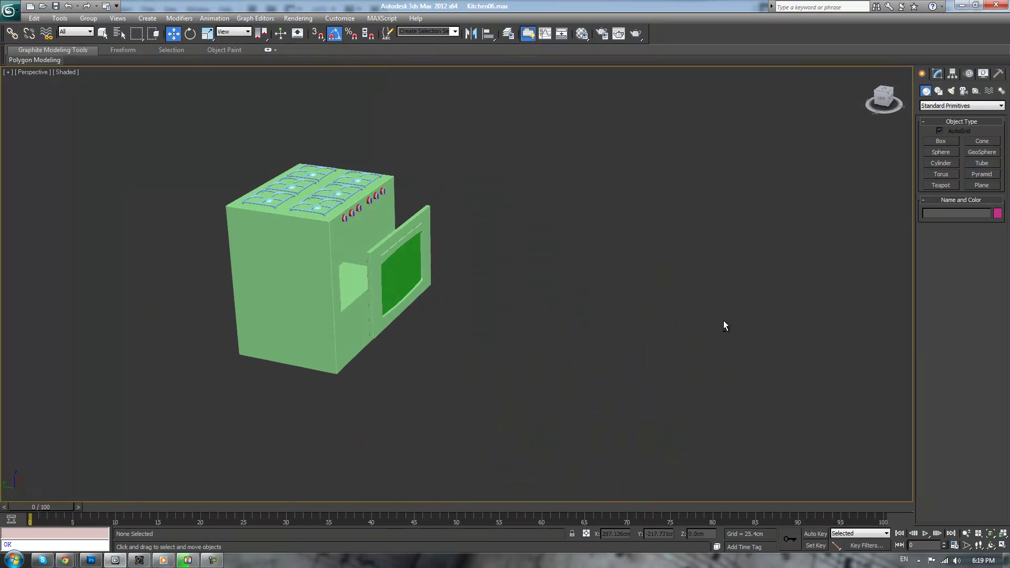
scroll(531, 263, up, 2)
drag(408, 255, 408, 258)
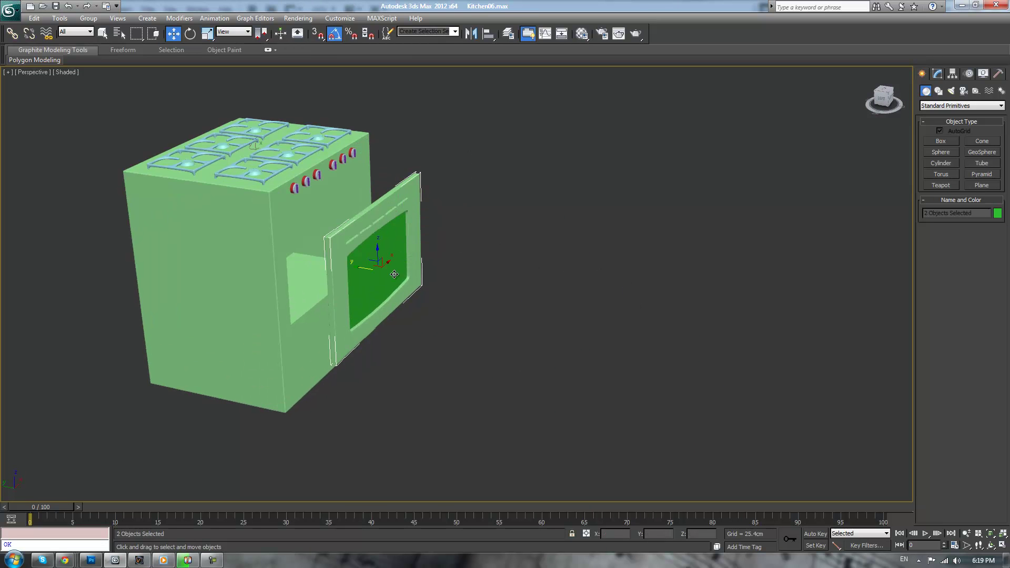
key(t)
key(z)
middle_drag(476, 233, 477, 165)
scroll(485, 271, up, 2)
drag(472, 304, 468, 190)
key(p)
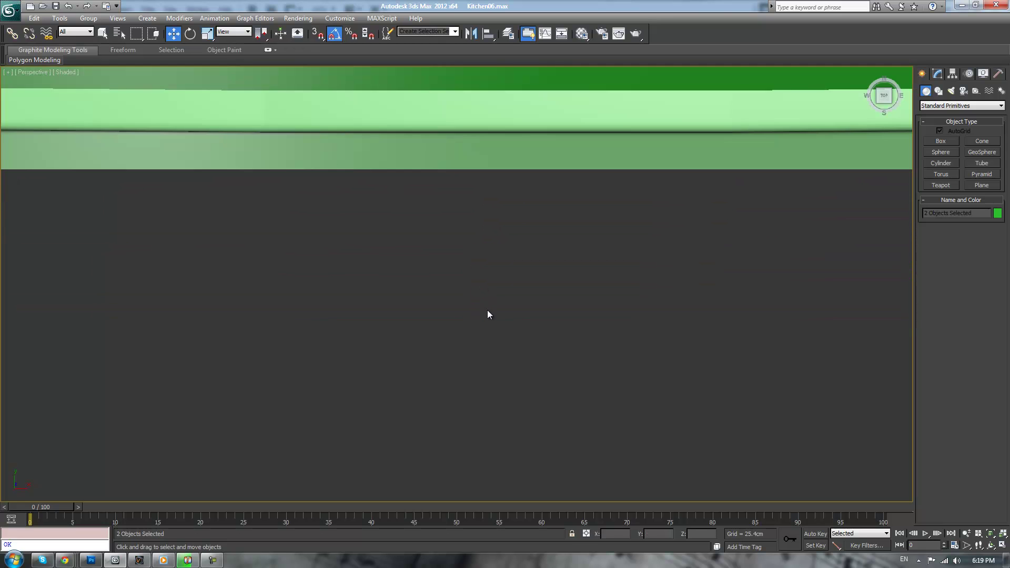
In Front view, move the door's left-side column of vertices outward to line up with the stove body's left edge
scroll(487, 311, down, 4)
alt+middle_drag(472, 325, 518, 233)
scroll(492, 236, down, 3)
key(f)
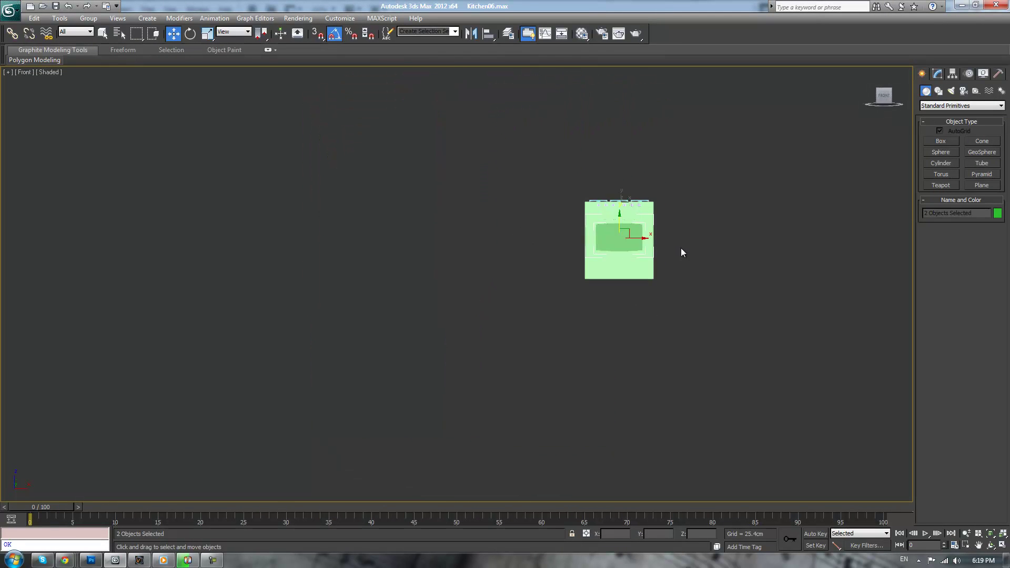
key(z)
click(664, 199)
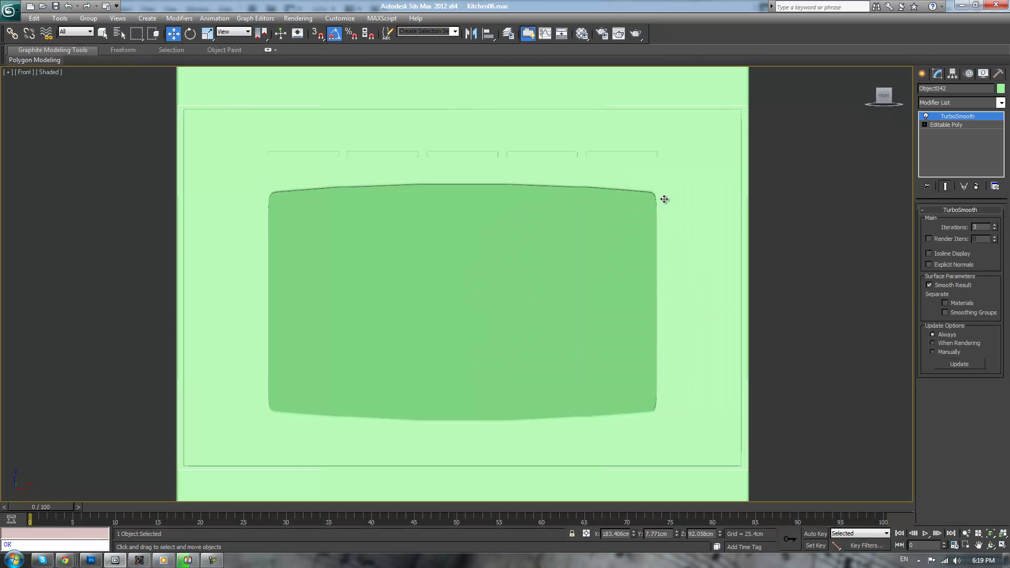
middle_drag(387, 180, 504, 195)
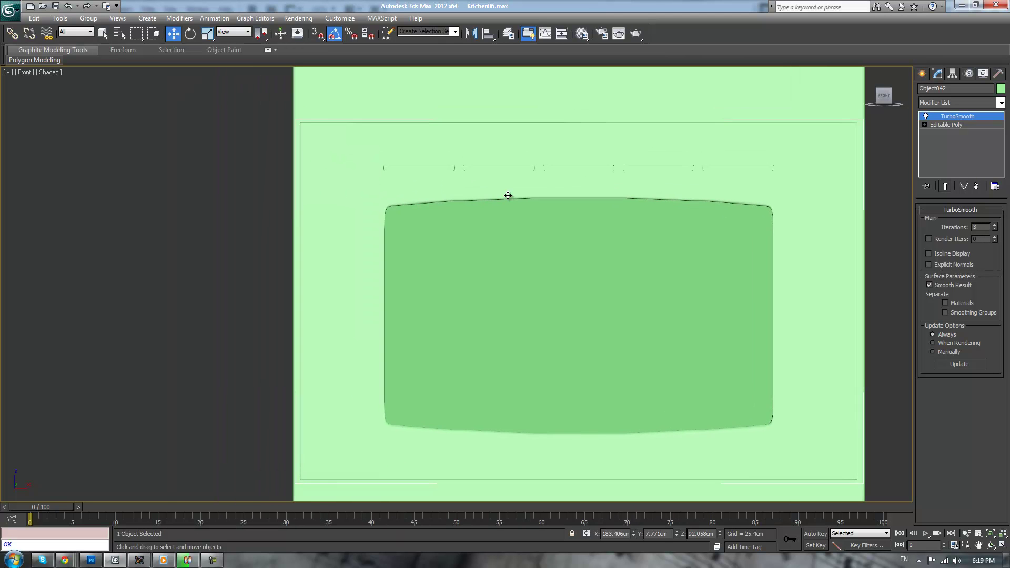
click(937, 126)
key(1)
drag(258, 107, 320, 497)
scroll(323, 370, up, 5)
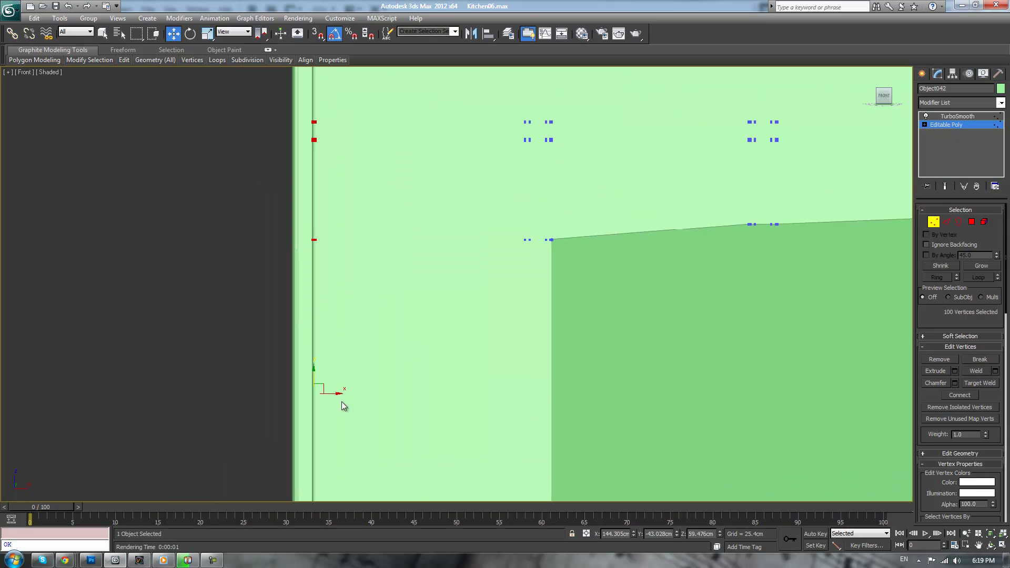
drag(333, 395, 318, 395)
Move the door's right-side column of vertices outward to line up with the stove body's right edge
scroll(317, 397, down, 8)
middle_drag(626, 314, 602, 297)
drag(621, 158, 546, 330)
scroll(540, 276, up, 6)
middle_drag(541, 275, 586, 357)
scroll(558, 314, up, 3)
drag(636, 430, 664, 428)
click(701, 375)
middle_drag(701, 374, 699, 369)
scroll(699, 370, down, 6)
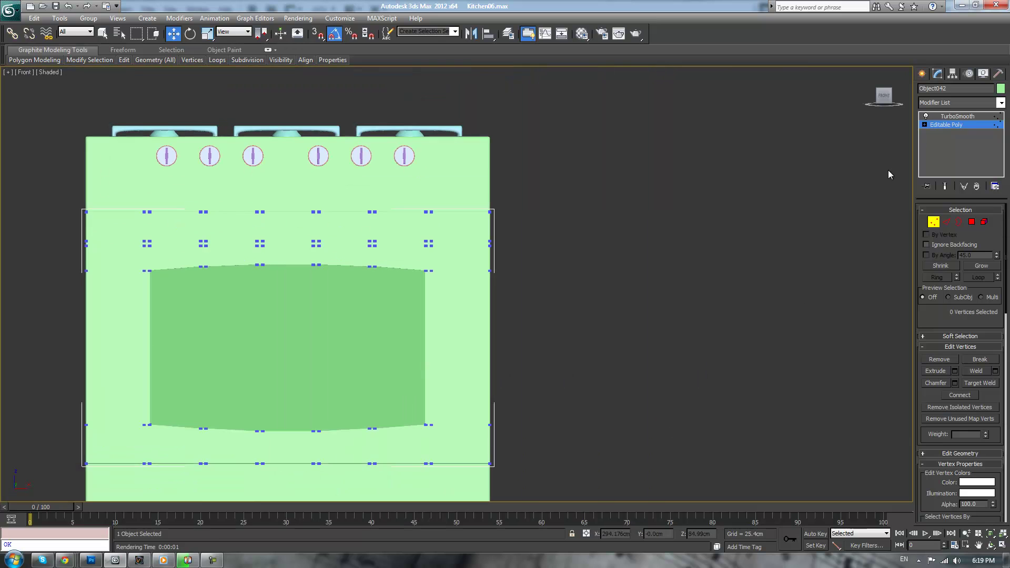
Return the door to its TurboSmooth level and exit isolation to bring back the rest of the kitchen
click(955, 122)
click(730, 228)
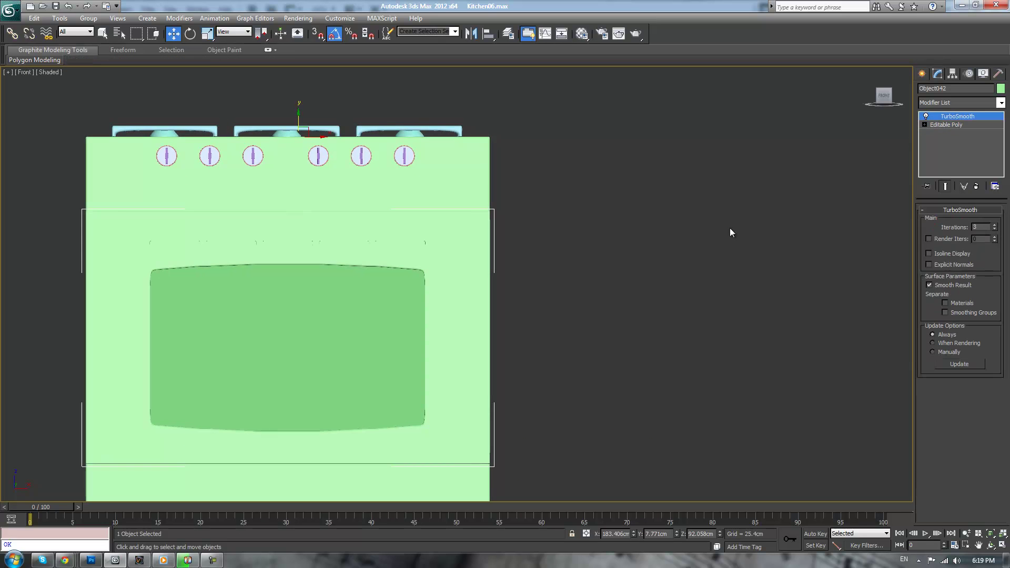
scroll(668, 264, down, 3)
key(alt+q)
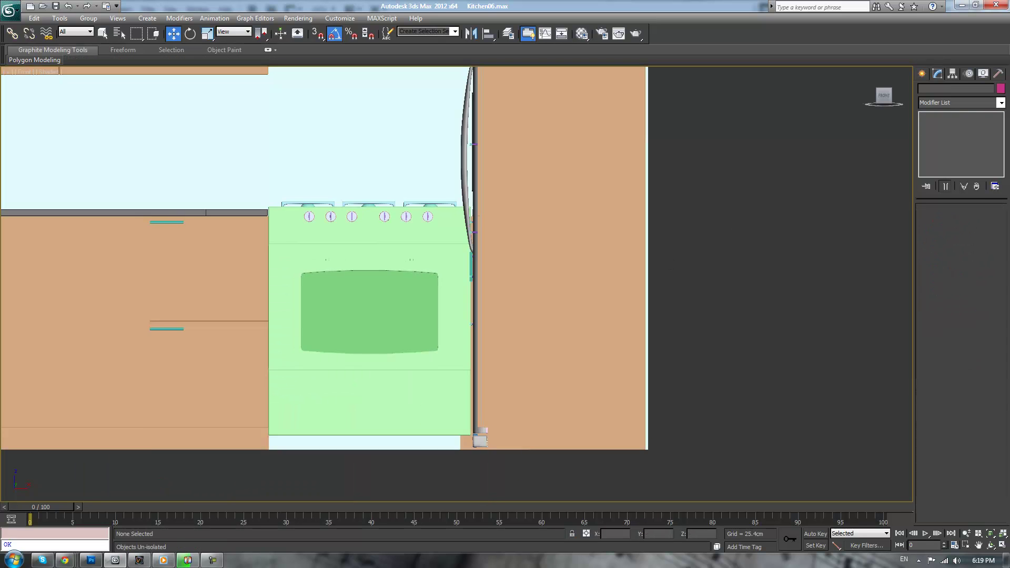
Examine the stove and its door among the kitchen cabinets from the front, above and the side in perspective
middle_drag(724, 271, 724, 295)
key(p)
scroll(444, 278, down, 3)
mouse_move(443, 279)
alt+middle_down()
mouse_move(473, 289)
mouse_move(488, 314)
mouse_move(501, 292)
mouse_move(449, 270)
alt+middle_up()
scroll(476, 278, down, 5)
scroll(450, 269, up, 5)
alt+middle_drag(494, 244, 473, 259)
scroll(472, 324, up, 3)
middle_drag(496, 318, 524, 170)
alt+middle_drag(559, 319, 574, 354)
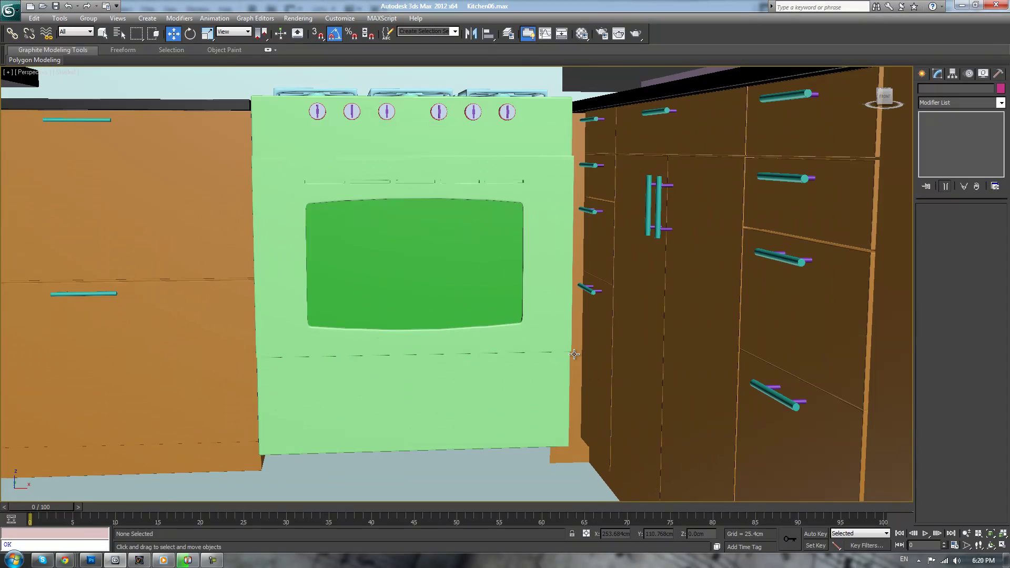
middle_drag(375, 166, 401, 232)
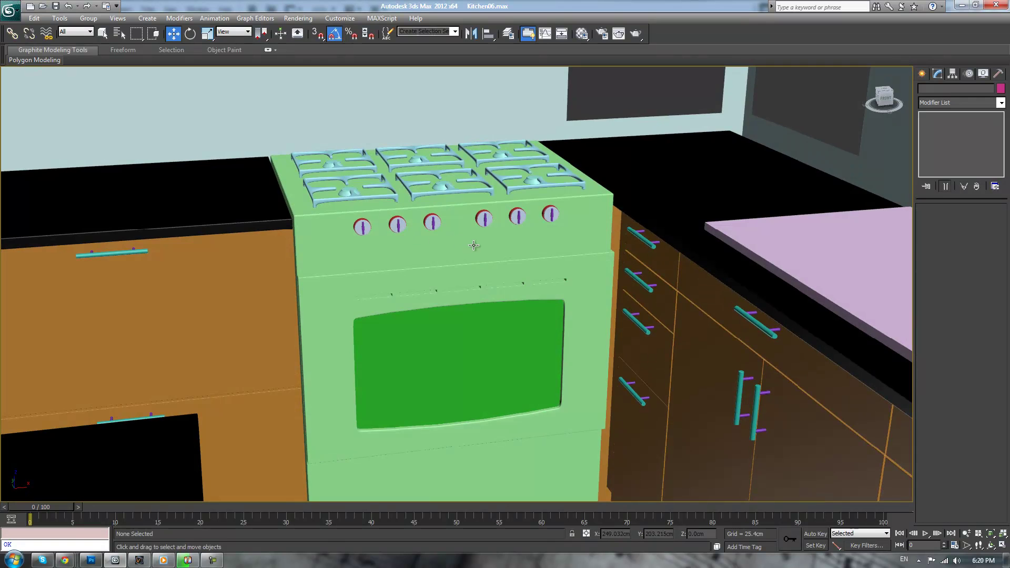
middle_drag(563, 267, 529, 206)
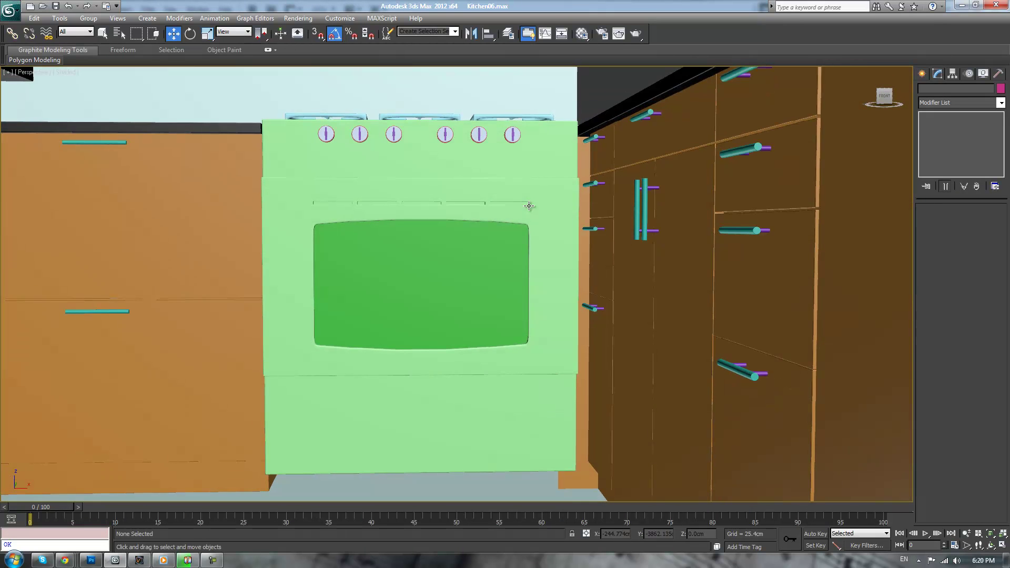
middle_drag(537, 293, 557, 219)
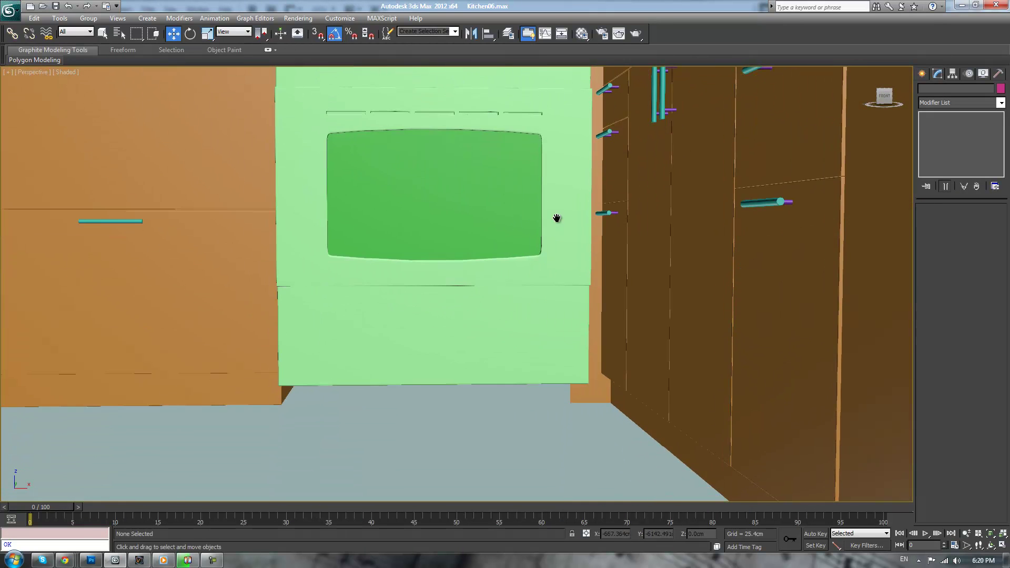
scroll(560, 223, up, 3)
scroll(562, 224, up, 4)
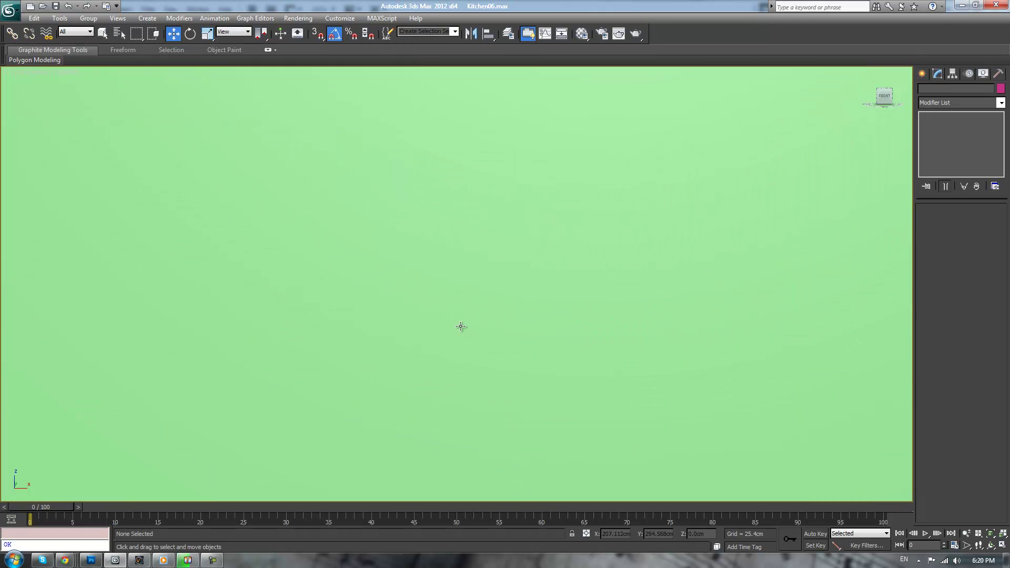
scroll(484, 326, down, 5)
scroll(601, 257, up, 3)
scroll(882, 96, up, 2)
scroll(624, 237, down, 5)
alt+middle_drag(624, 237, 678, 274)
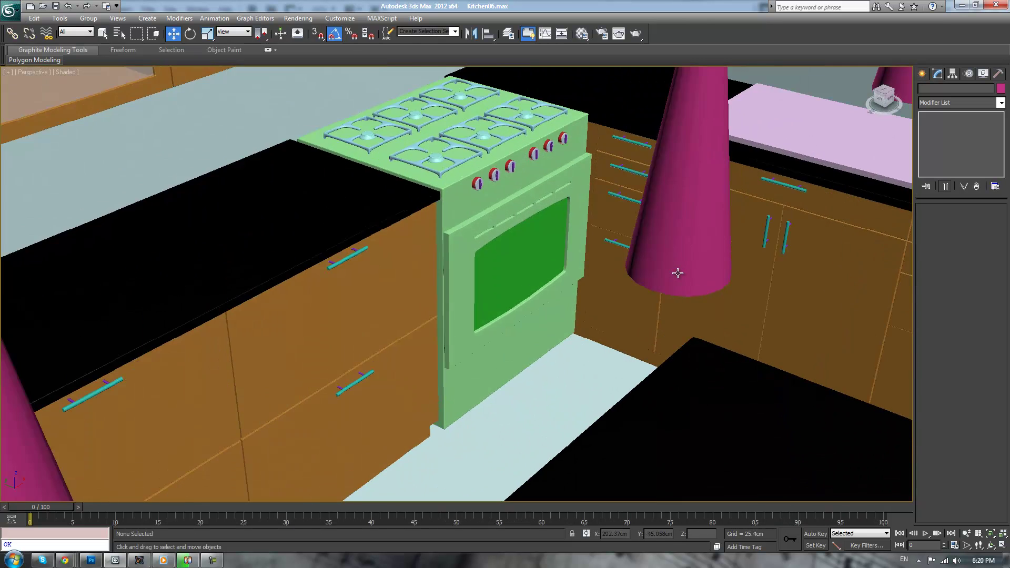
Select the oven door panel and center its pivot on the object
scroll(677, 274, up, 3)
middle_drag(608, 250, 527, 349)
scroll(528, 349, up, 3)
mouse_move(591, 290)
alt+middle_down()
mouse_move(611, 290)
mouse_move(610, 272)
mouse_move(599, 273)
alt+middle_up()
click(570, 258)
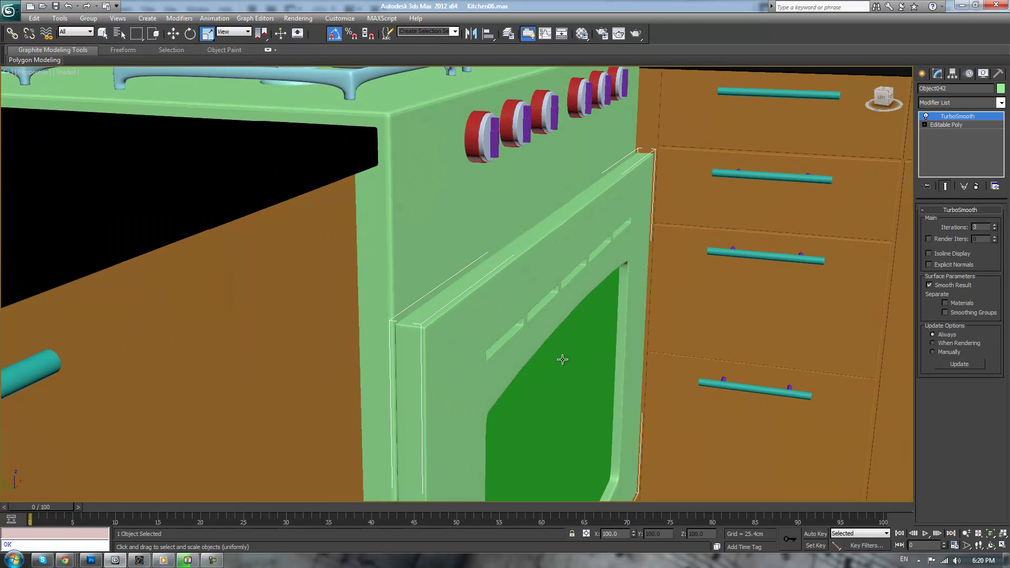
middle_drag(562, 359, 548, 311)
scroll(547, 312, down, 3)
scroll(523, 416, down, 4)
middle_drag(528, 378, 541, 357)
scroll(542, 347, up, 2)
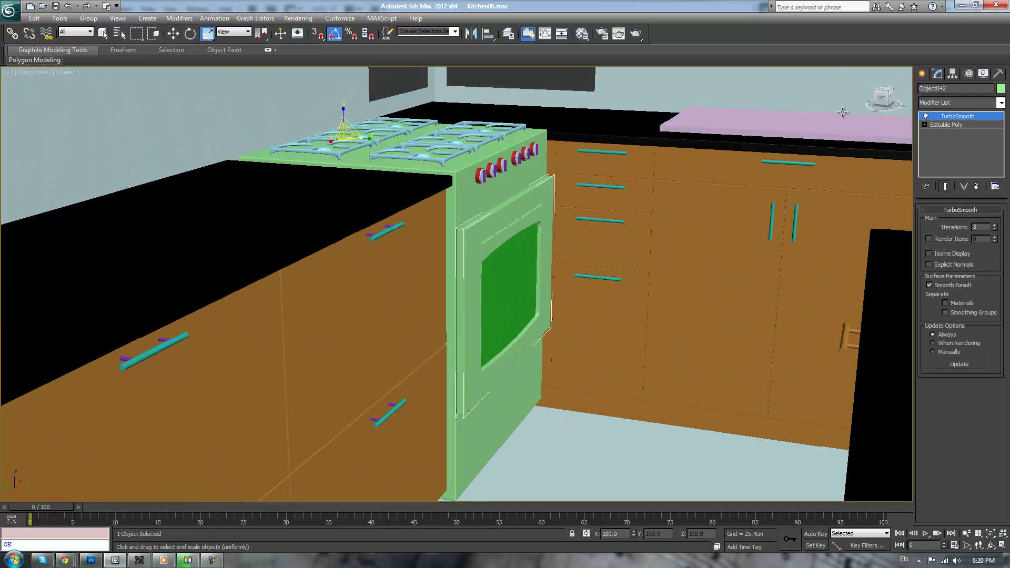
click(952, 74)
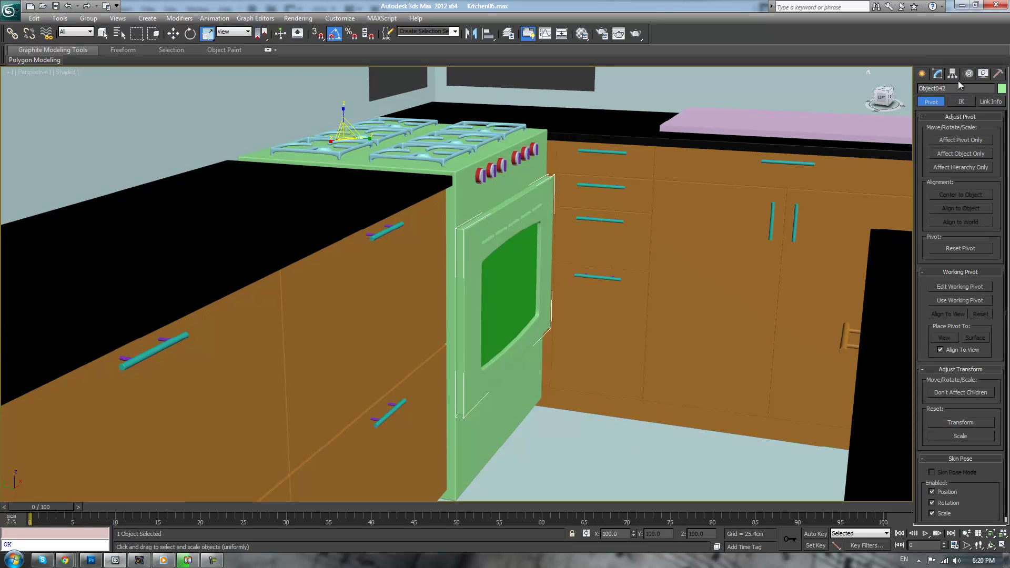
click(961, 140)
click(961, 194)
click(960, 140)
Scale the door panel along its depth to make it thinner
scroll(578, 296, up, 3)
key(r)
drag(560, 288, 538, 287)
Add the oven window glass to the door panel selection and move both slightly along their depth against the stove front
middle_drag(570, 244, 579, 275)
scroll(577, 283, up, 3)
ctrl+click(577, 276)
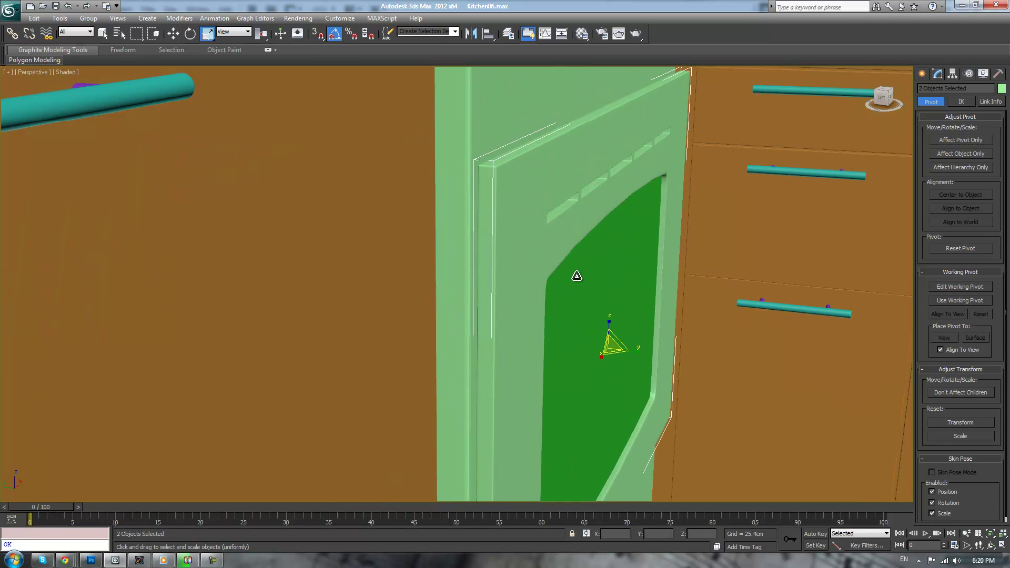
key(w)
drag(587, 333, 585, 331)
scroll(613, 315, down, 4)
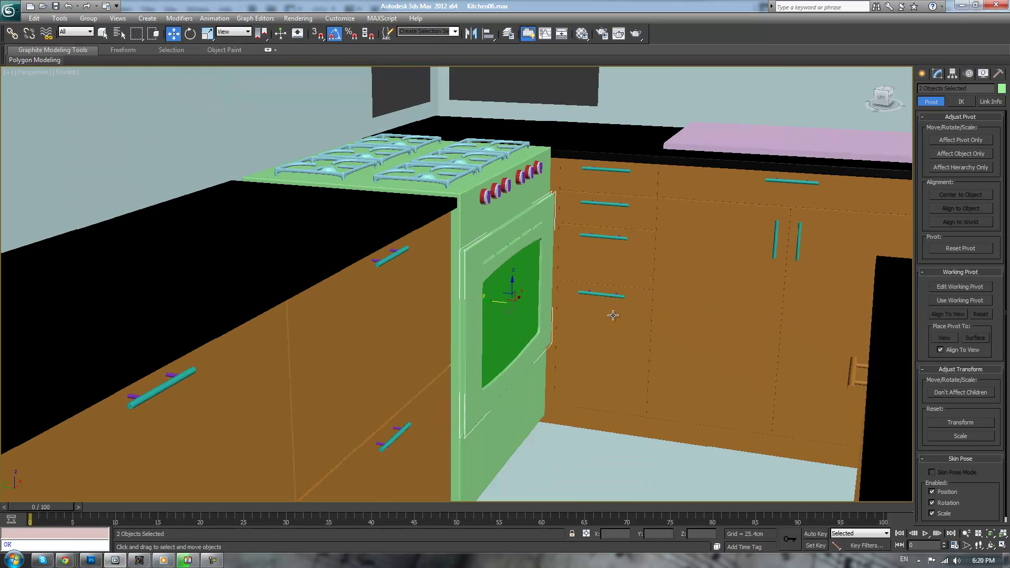
Clone one refrigerator door handle as a single instance and place it beside the stove
scroll(671, 262, down, 3)
click(763, 228)
middle_drag(761, 229, 684, 288)
scroll(697, 297, up, 3)
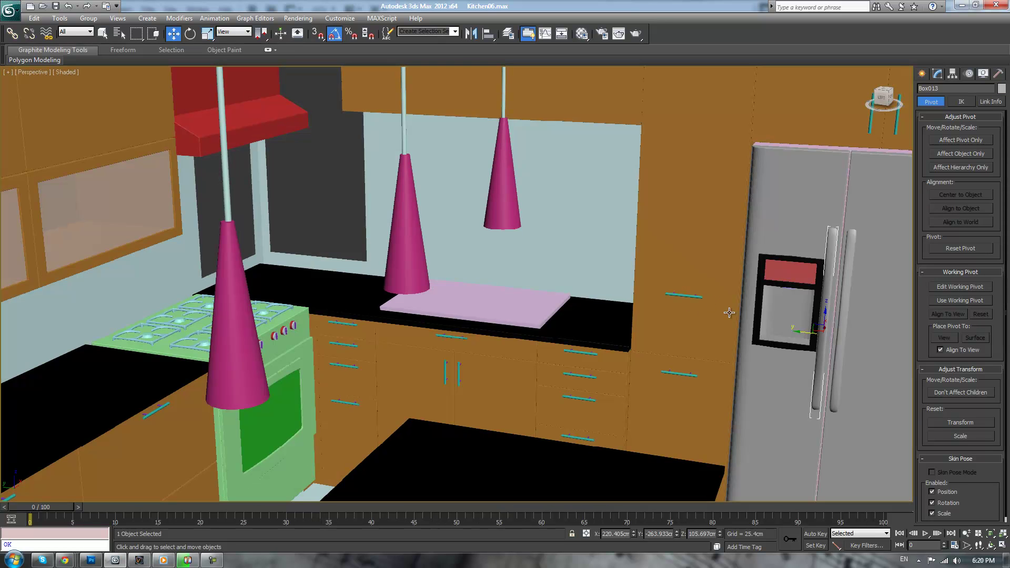
shift+drag(804, 334, 319, 272)
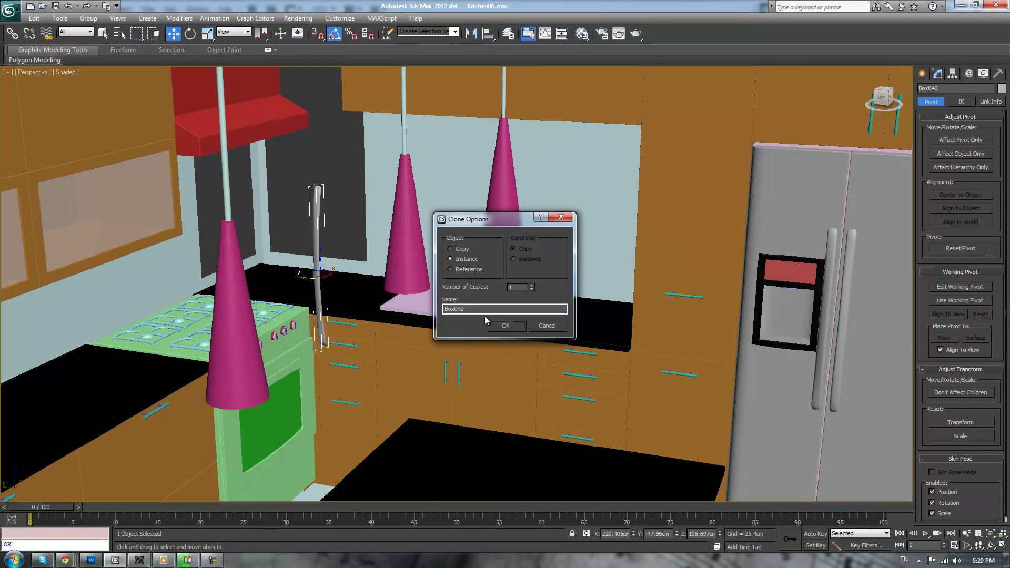
key(Return)
Rotate the cloned handle 90 degrees so it lies horizontally, parallel to the stove front
key(z)
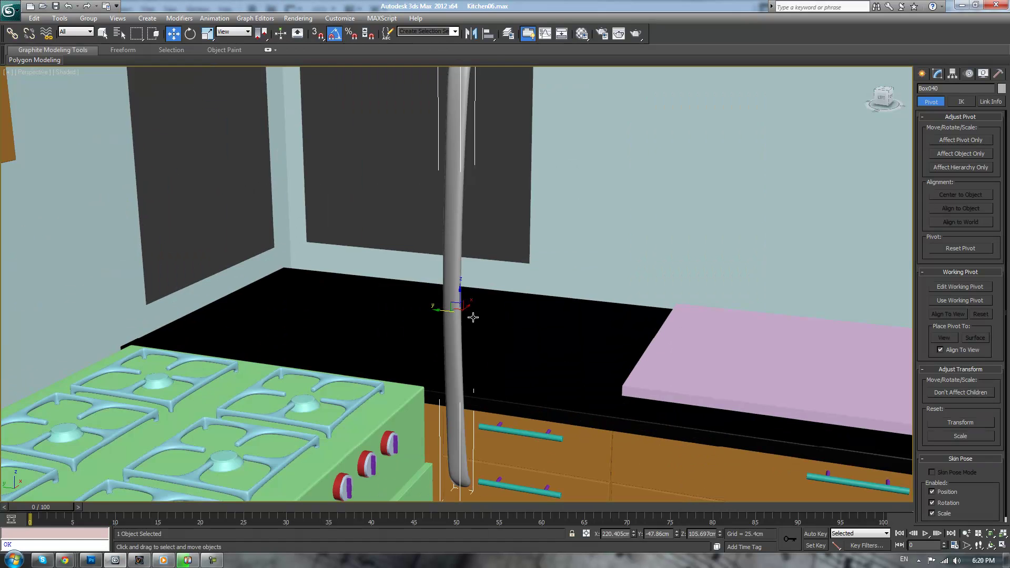
scroll(488, 325, down, 5)
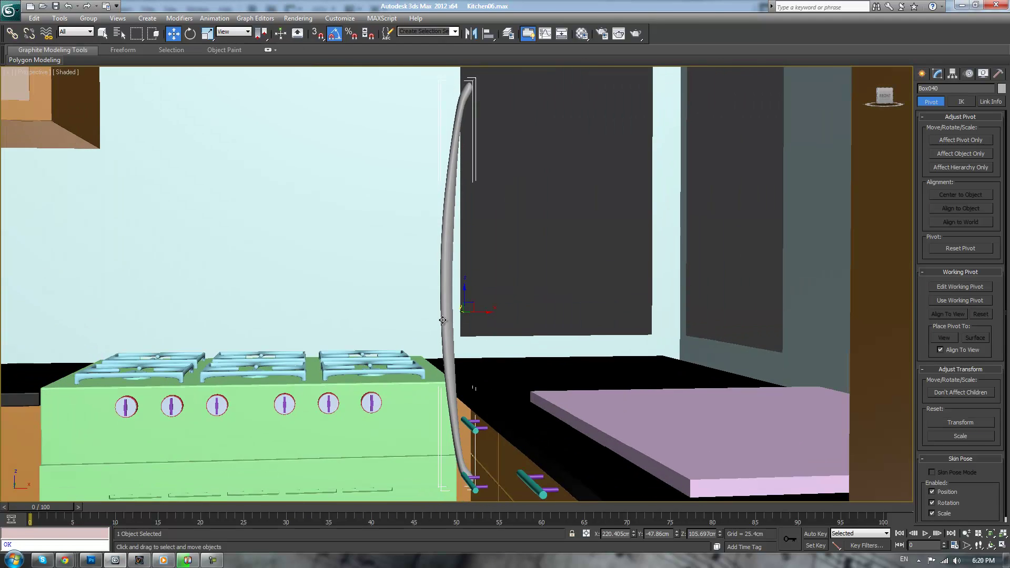
key(e)
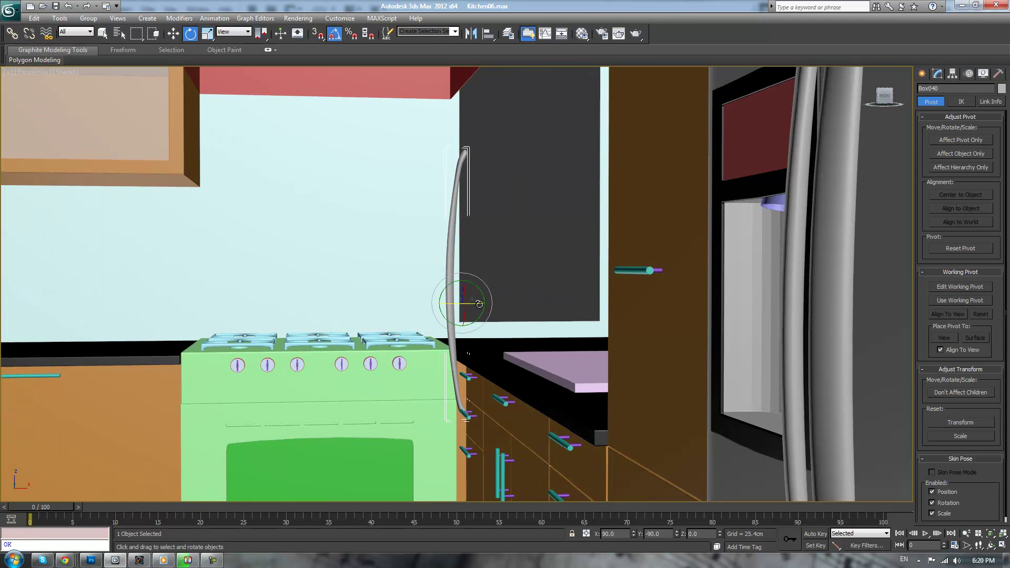
drag(479, 291, 441, 260)
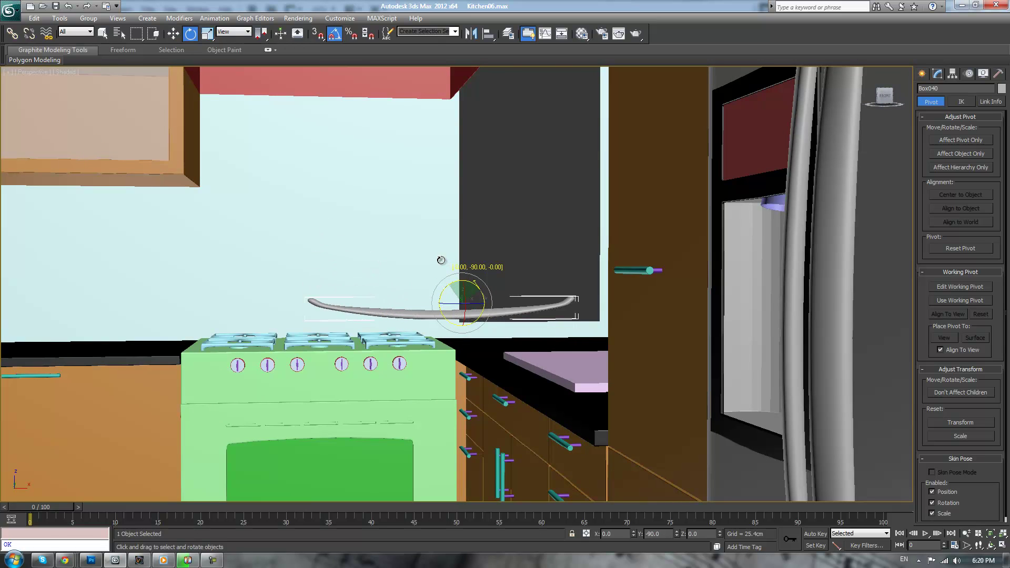
Move the handle across the upper part of the oven door and rotate it so its bow faces outward
key(w)
drag(472, 290, 345, 373)
key(e)
scroll(434, 331, up, 6)
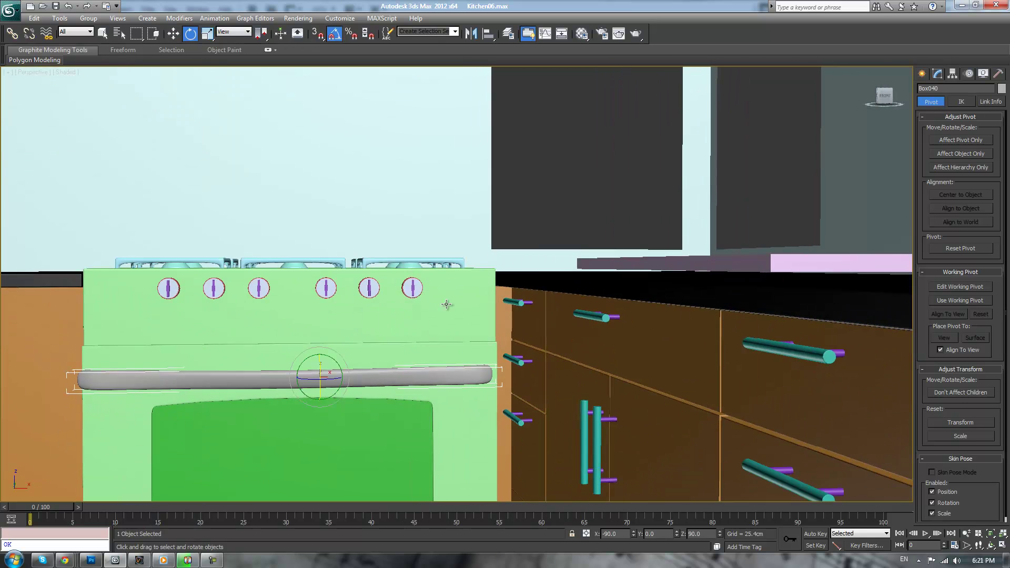
Show edged faces and collapse the handle's TurboSmooth into a single Editable Poly
key(F4)
middle_drag(424, 314, 602, 246)
click(938, 74)
click(942, 124)
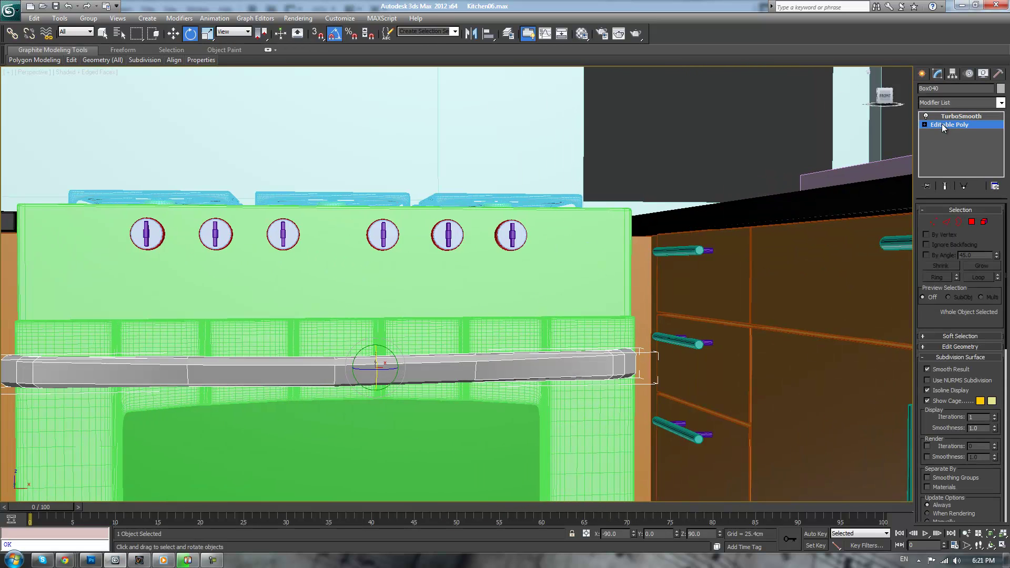
key(ctrl+e)
scroll(486, 350, up, 3)
middle_drag(487, 349, 561, 284)
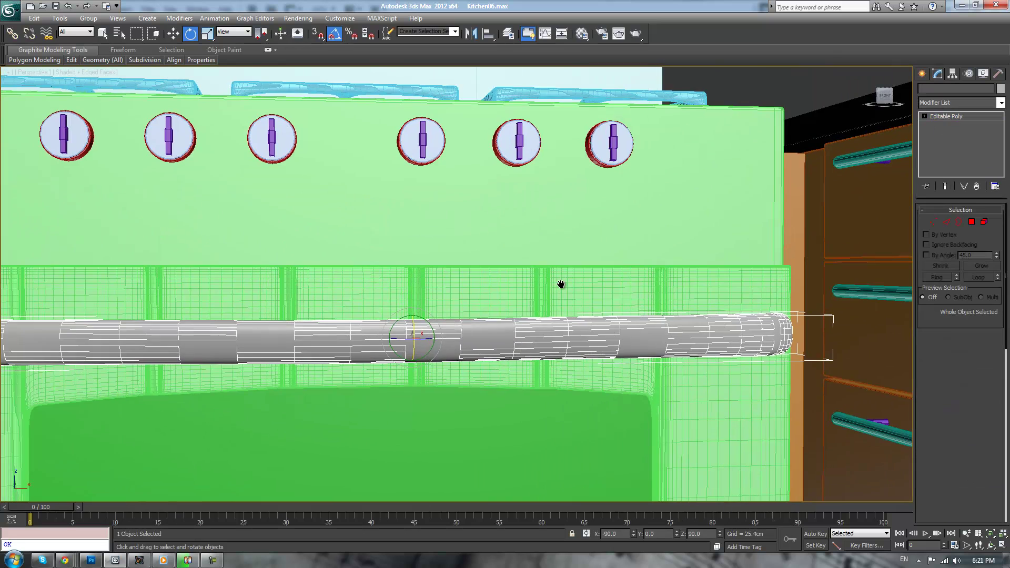
In the front wireframe view, select the edges of the handle's right half and delete them
scroll(561, 284, down, 5)
key(f)
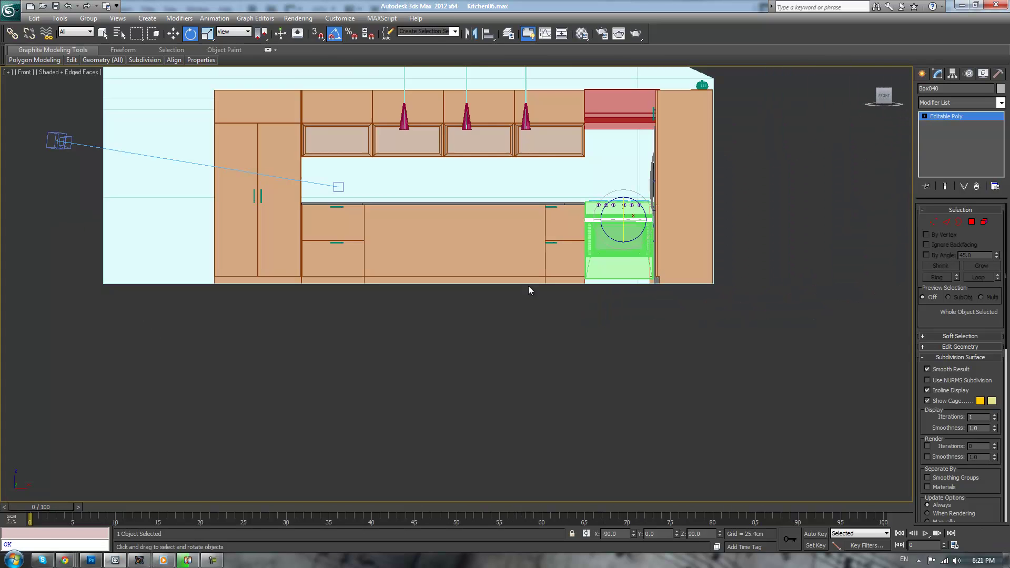
scroll(863, 164, up, 2)
mouse_move(863, 164)
middle_down()
mouse_move(737, 271)
mouse_move(466, 277)
mouse_move(538, 277)
mouse_move(555, 318)
middle_up()
scroll(465, 277, up, 3)
key(F3)
scroll(501, 325, up, 2)
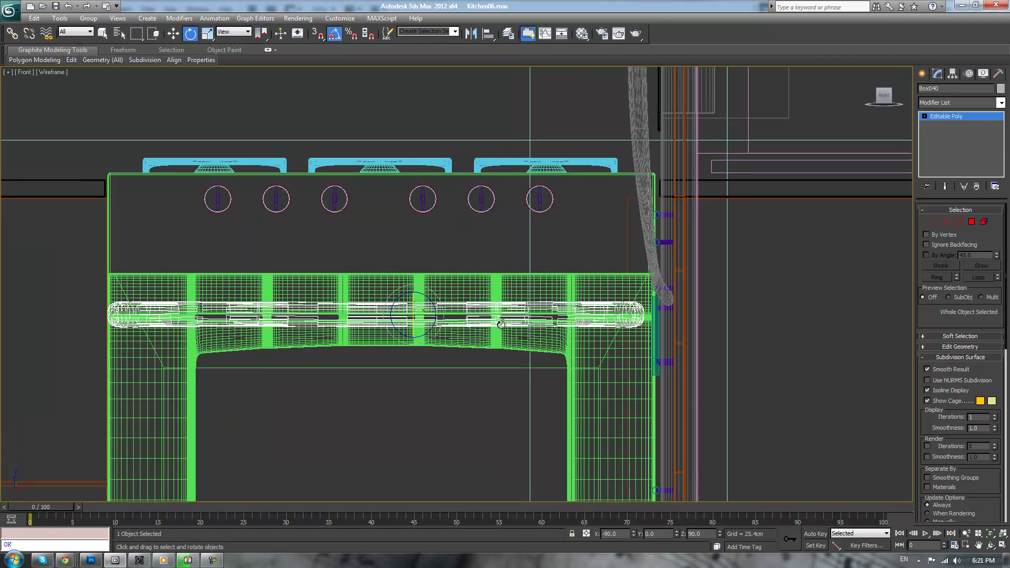
key(2)
drag(654, 248, 394, 410)
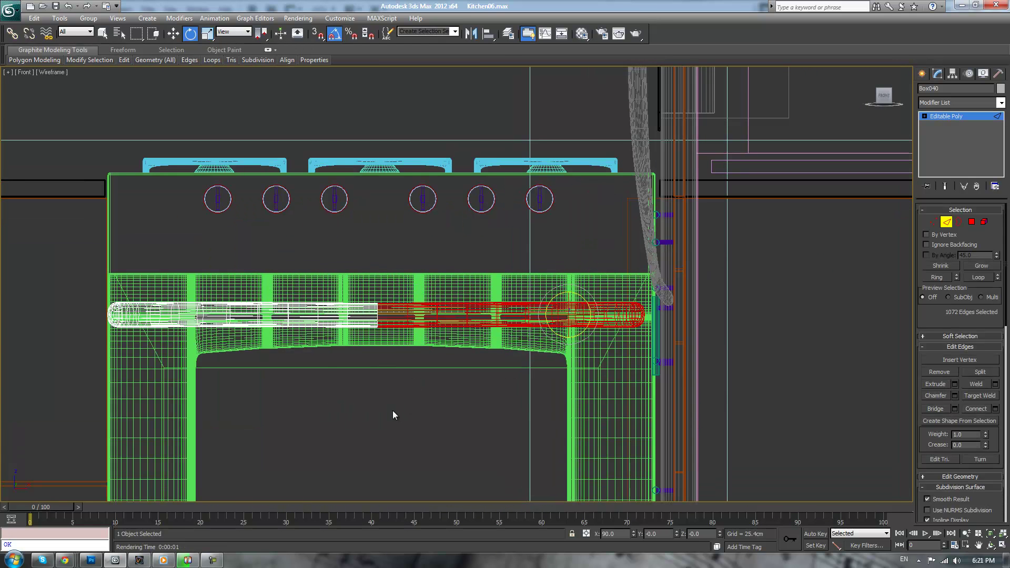
click(392, 406)
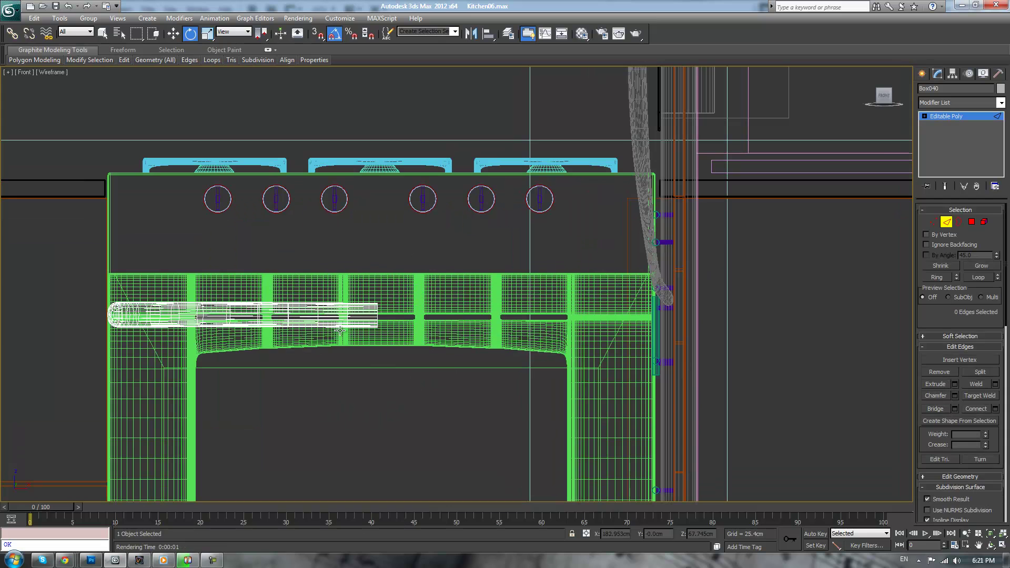
Copy the remaining handle half sideways and mirror the copy on the X axis with No Clone
click(955, 118)
scroll(456, 286, up, 2)
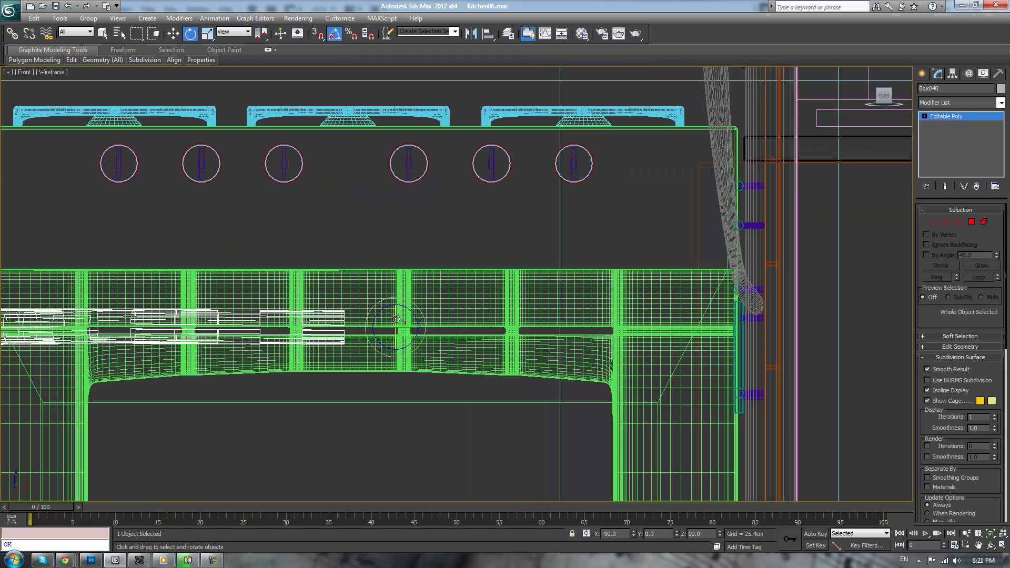
key(w)
shift+drag(398, 343, 529, 327)
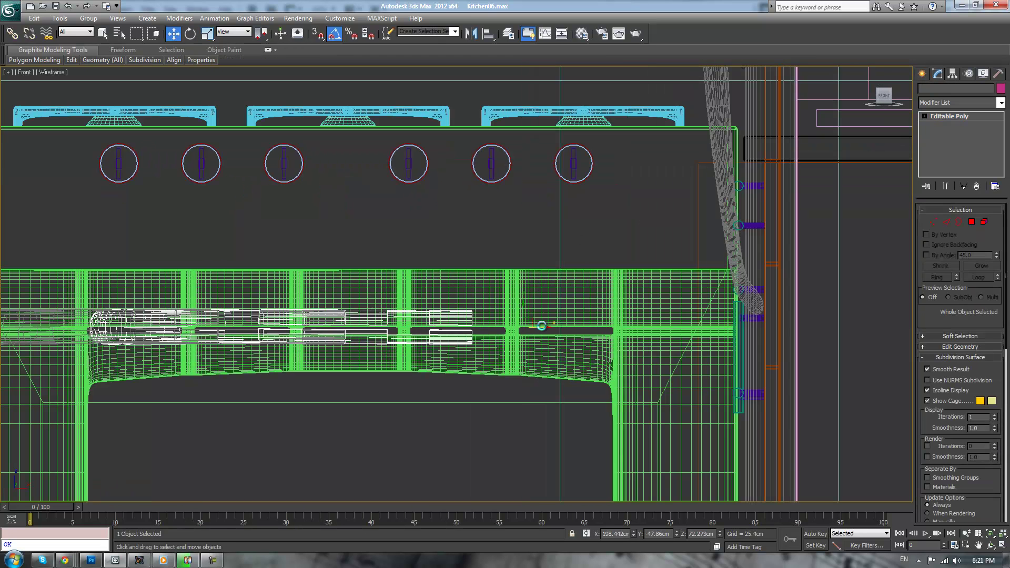
click(472, 33)
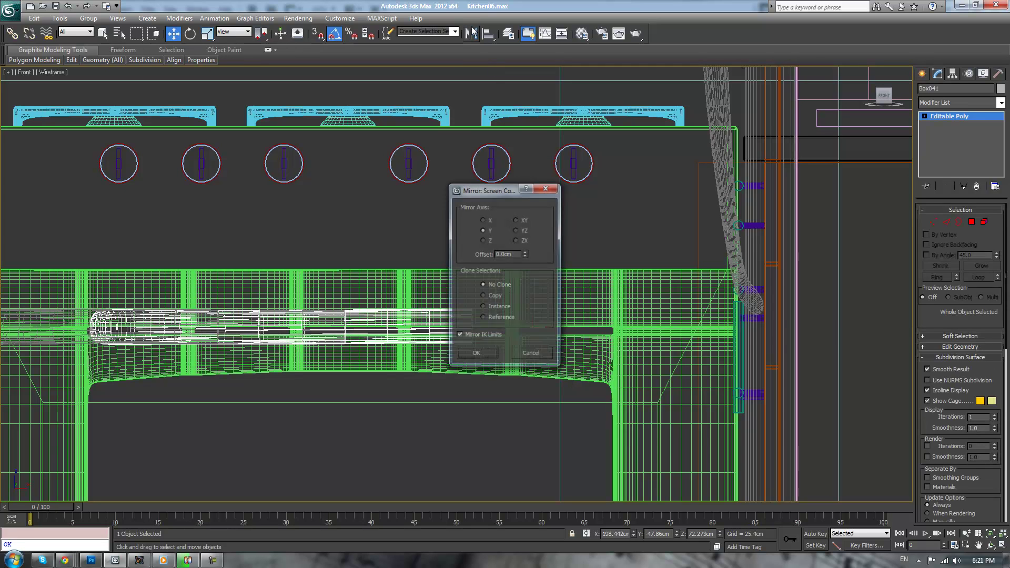
click(483, 220)
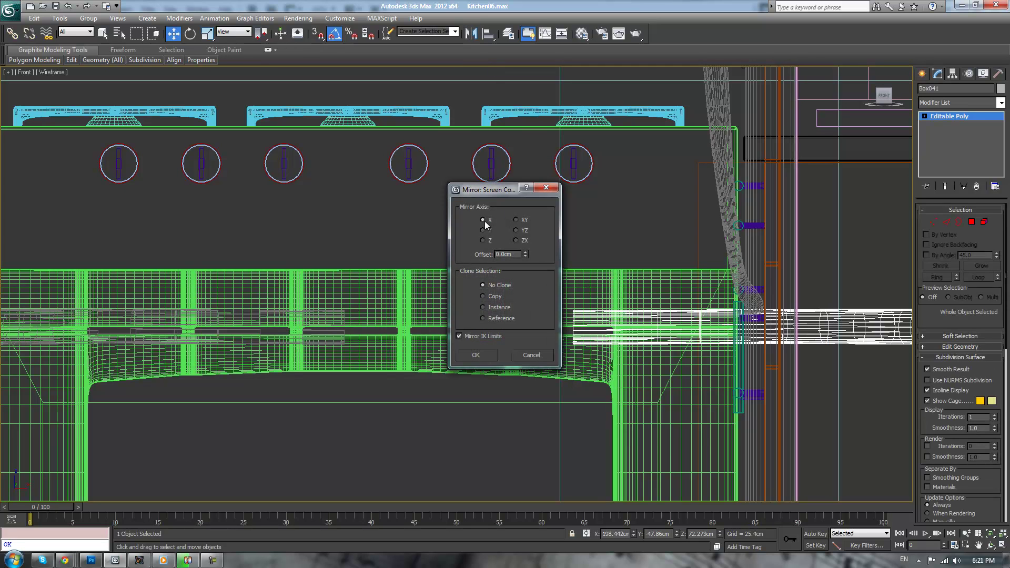
click(475, 356)
Move the mirrored half along X until its open end meets the open end of the original half
scroll(534, 342, down, 1)
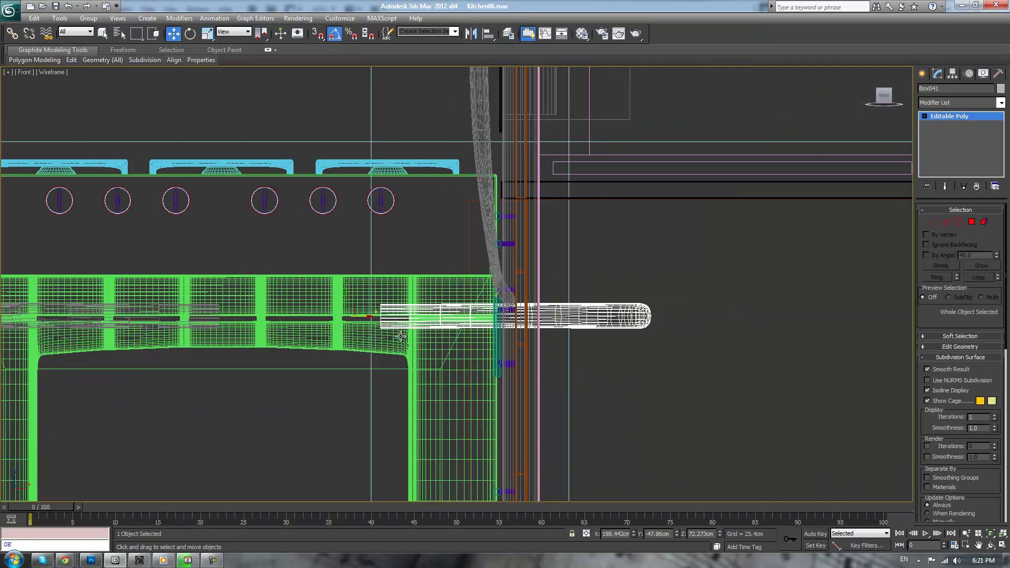
middle_drag(401, 335, 403, 333)
drag(370, 315, 208, 324)
scroll(209, 324, up, 8)
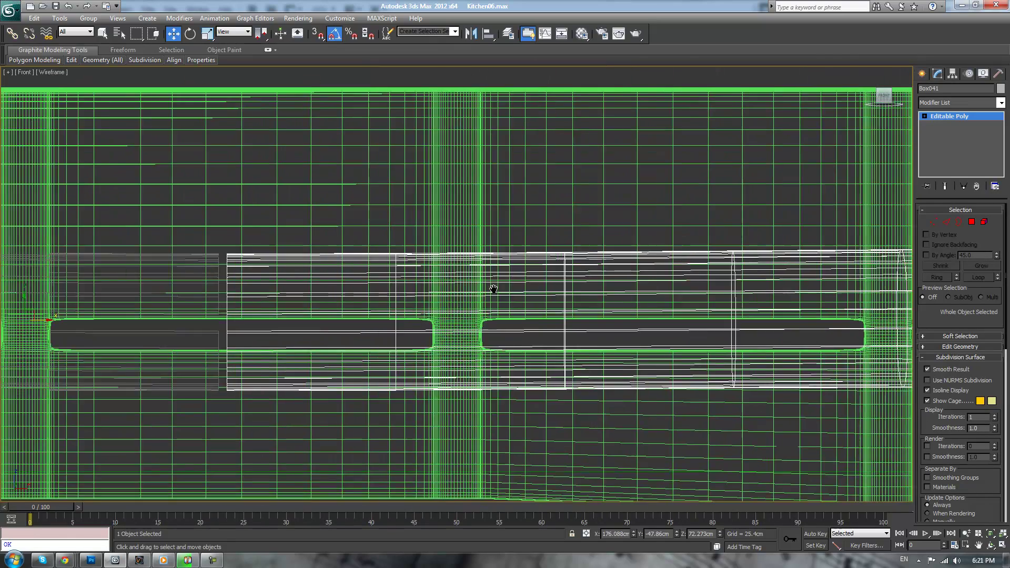
middle_drag(494, 289, 774, 291)
scroll(444, 334, up, 2)
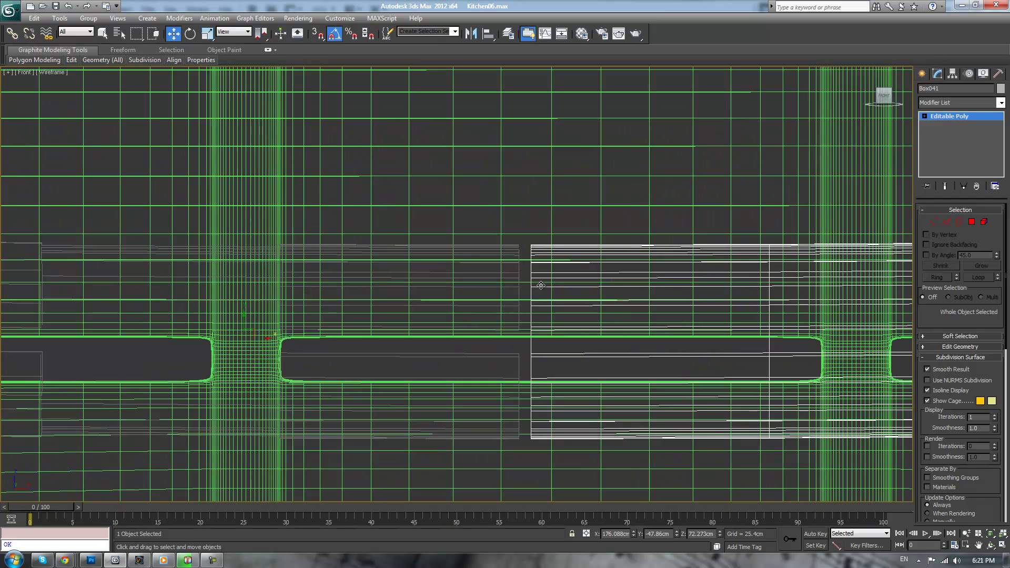
click(532, 282)
click(534, 280)
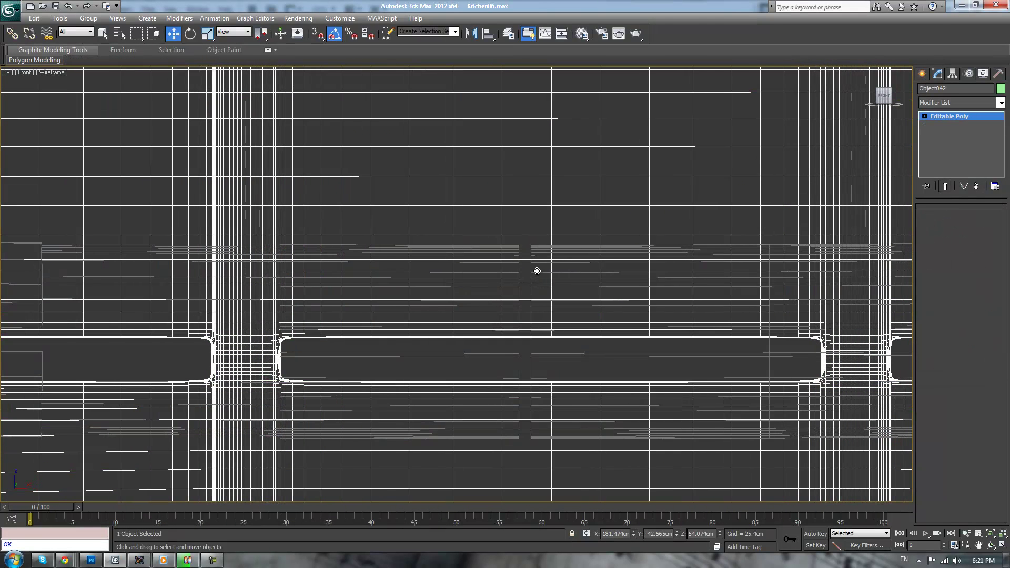
drag(526, 272, 525, 271)
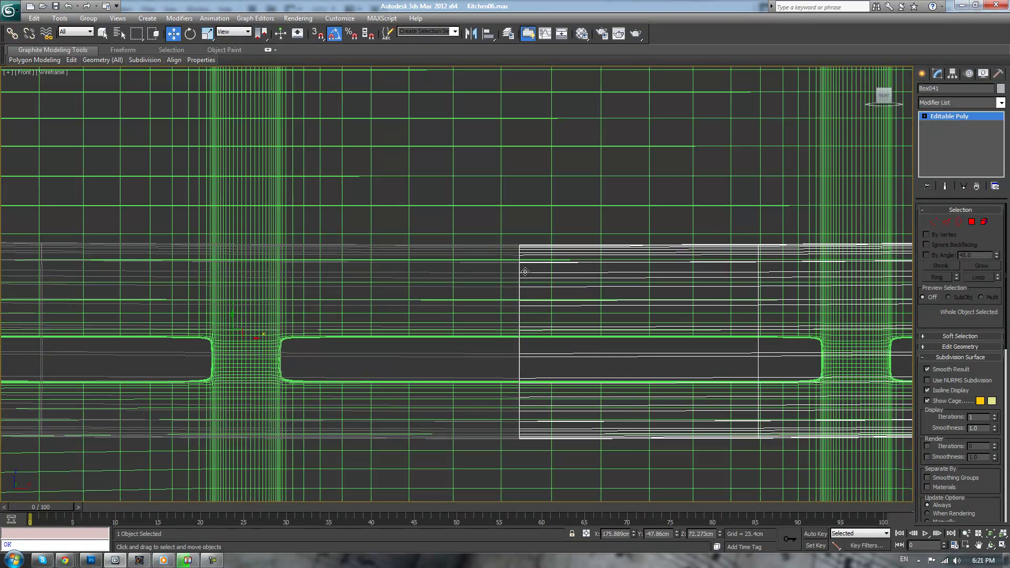
Try to attach the original handle half to the mirrored one in wireframe, and undo the attachment
drag(987, 493, 972, 424)
click(961, 326)
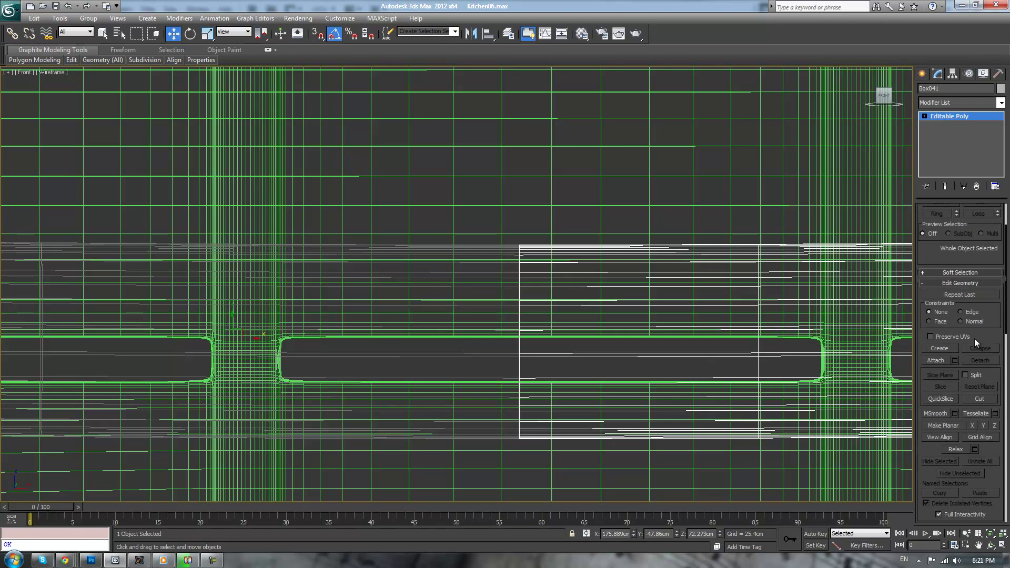
click(939, 361)
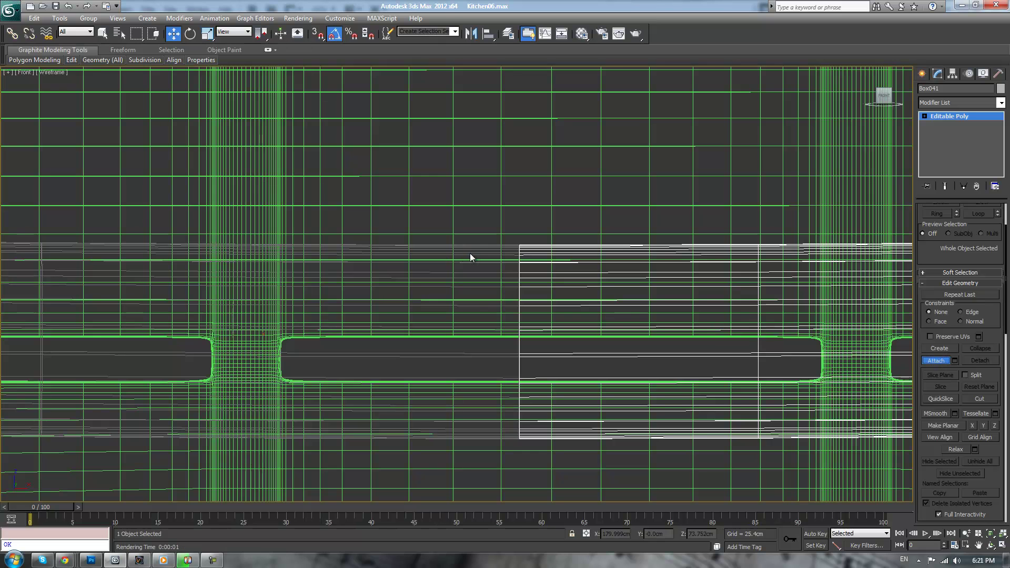
scroll(466, 248, down, 3)
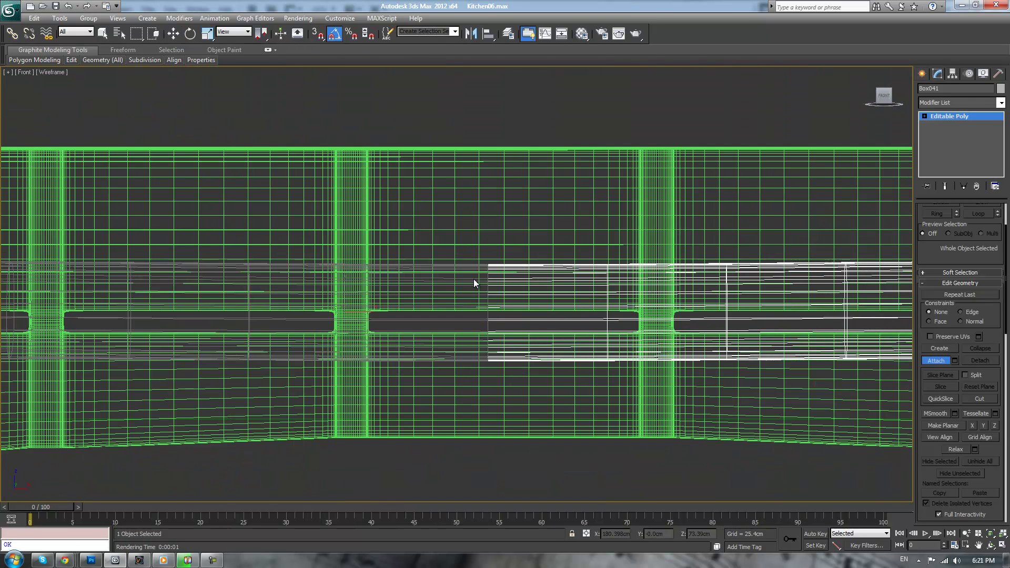
scroll(472, 274, down, 2)
key(p)
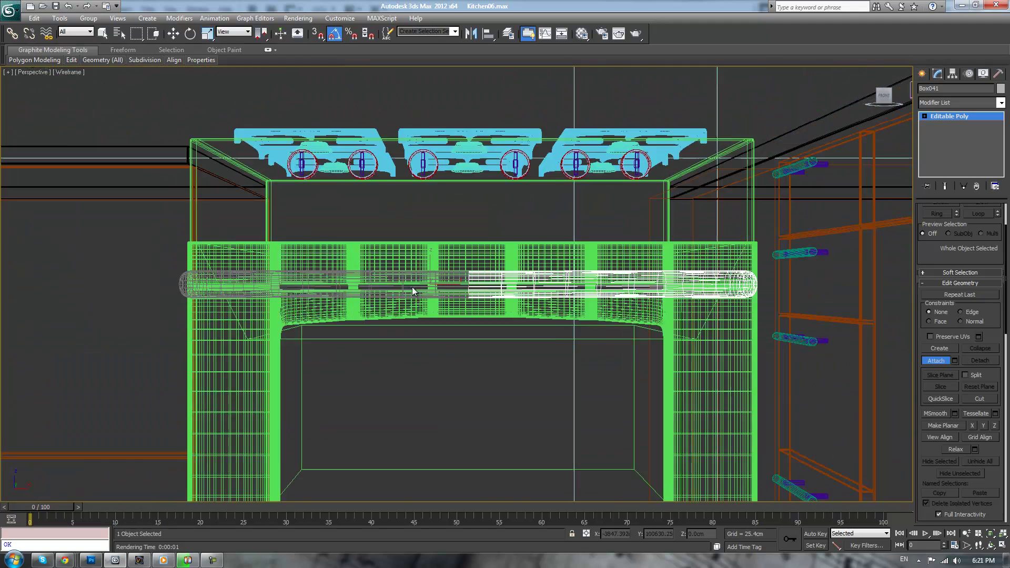
alt+middle_drag(412, 286, 436, 392)
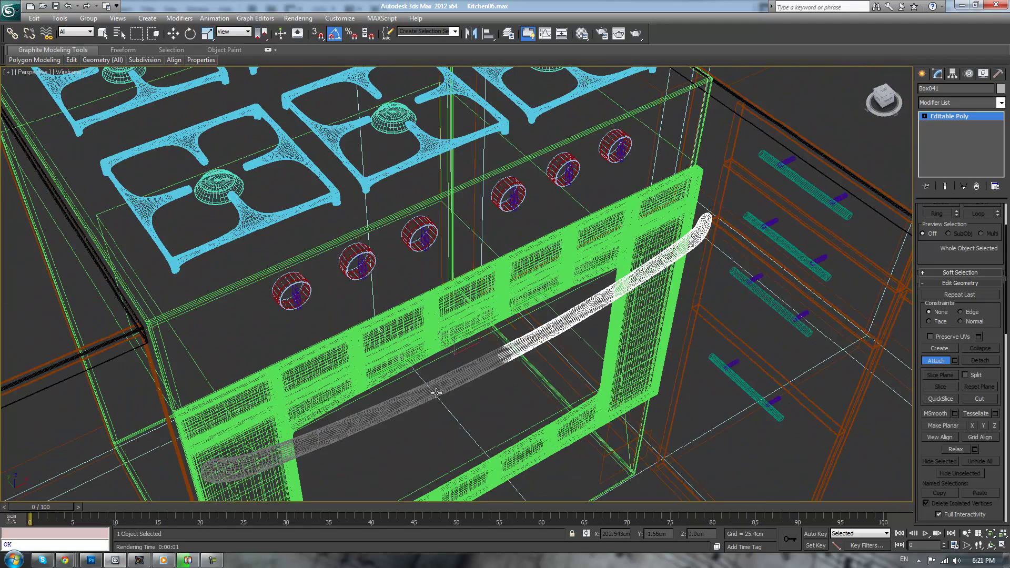
click(445, 384)
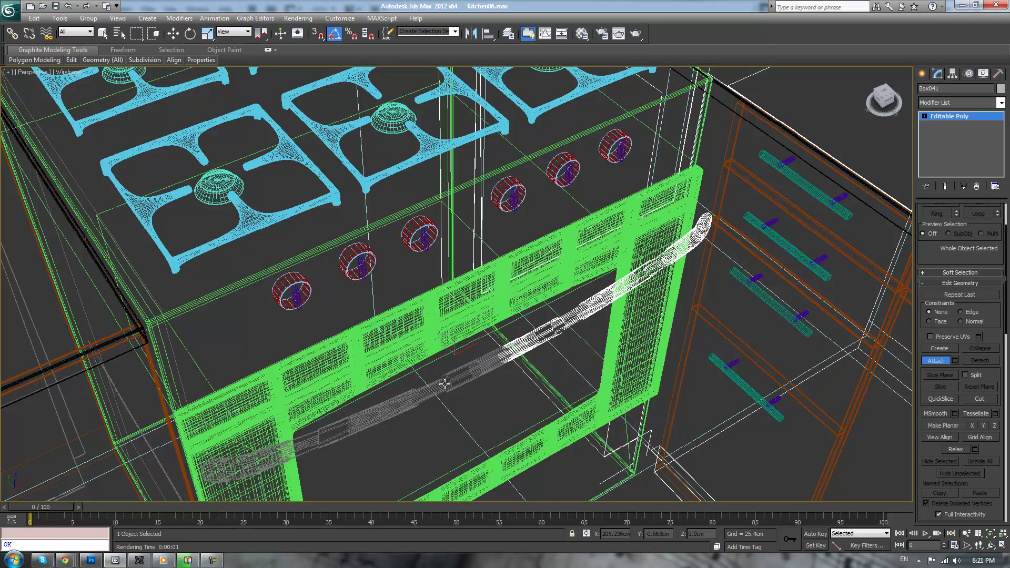
key(F3)
alt+middle_drag(591, 365, 579, 338)
key(ctrl+z)
Attach the original half of the handle to the mirrored half in the shaded perspective view
click(931, 361)
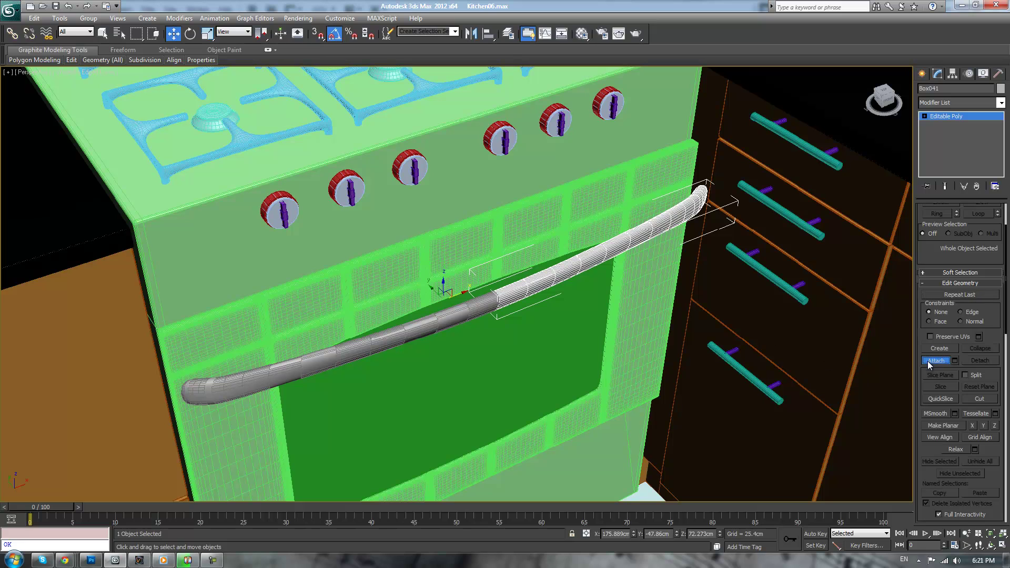
click(482, 309)
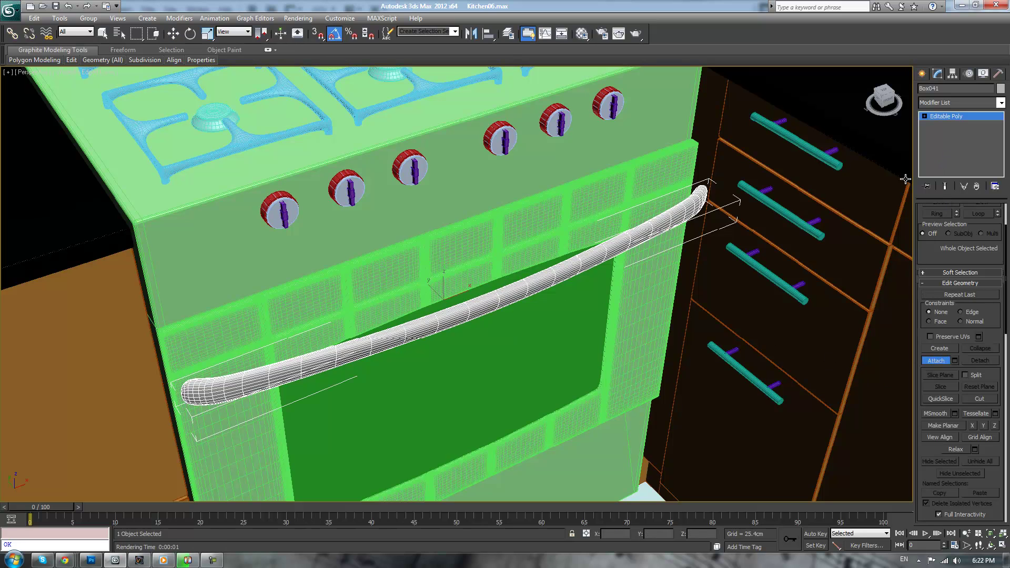
Weld the vertices along the middle seam of the oven door handle with a threshold of 0.025 cm
key(1)
alt+middle_drag(614, 289, 574, 269)
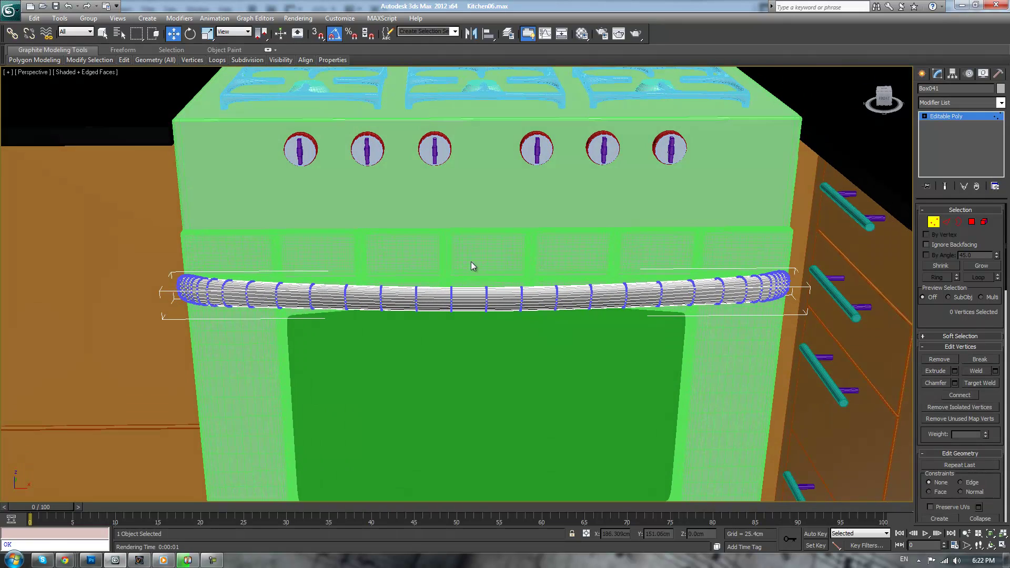
drag(500, 353, 500, 353)
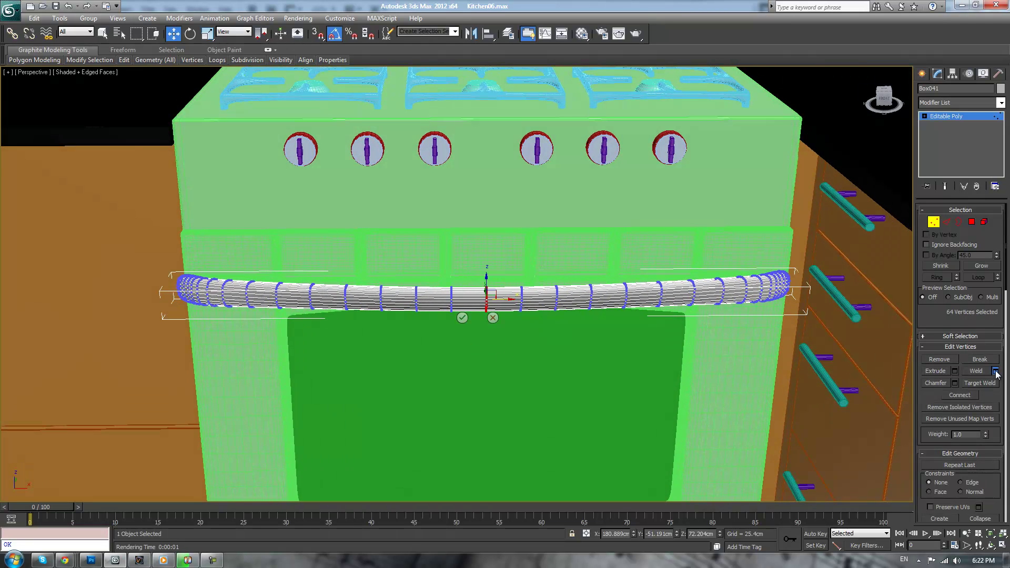
scroll(528, 295, up, 10)
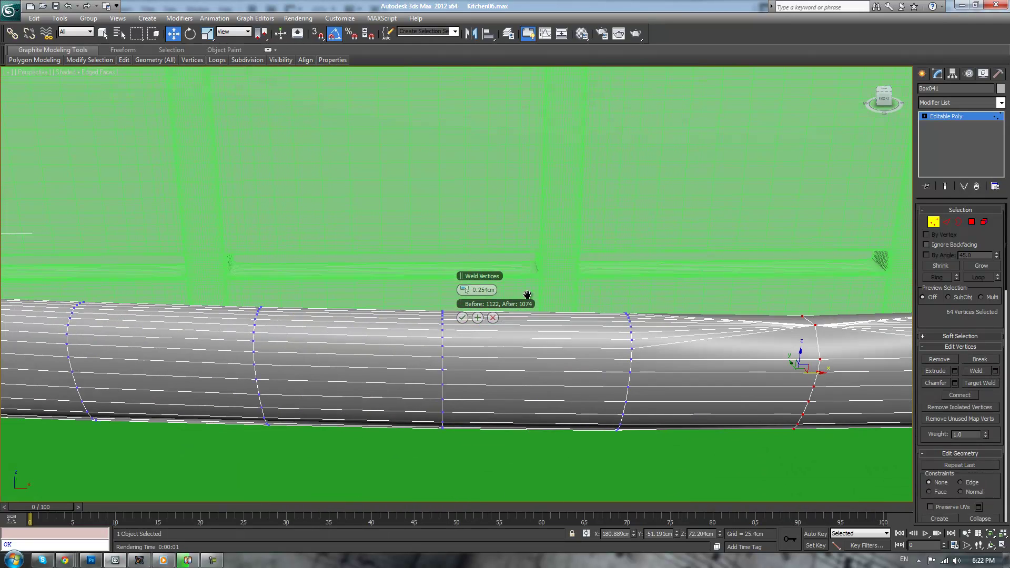
middle_drag(527, 294, 456, 298)
drag(464, 290, 412, 294)
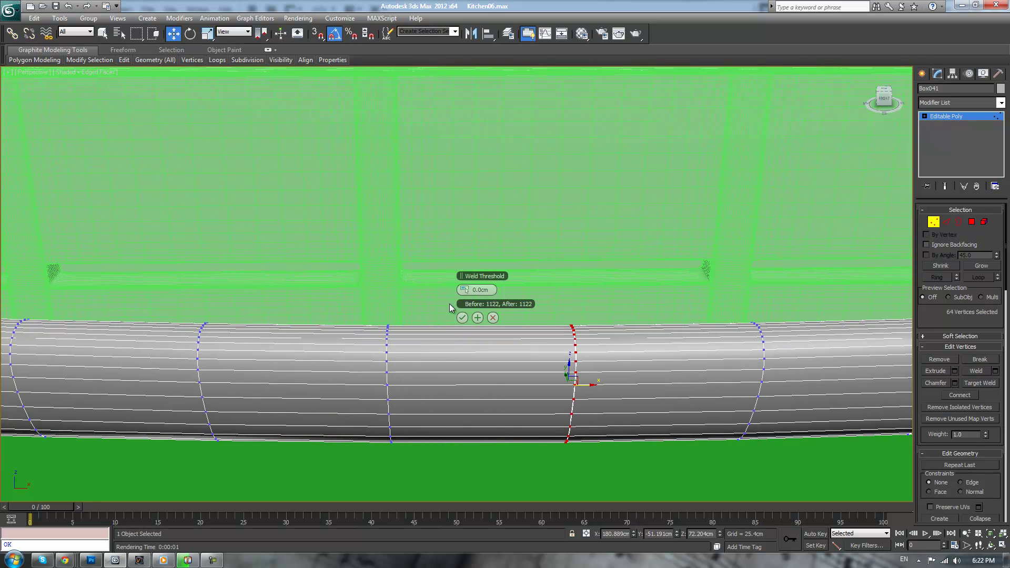
click(467, 291)
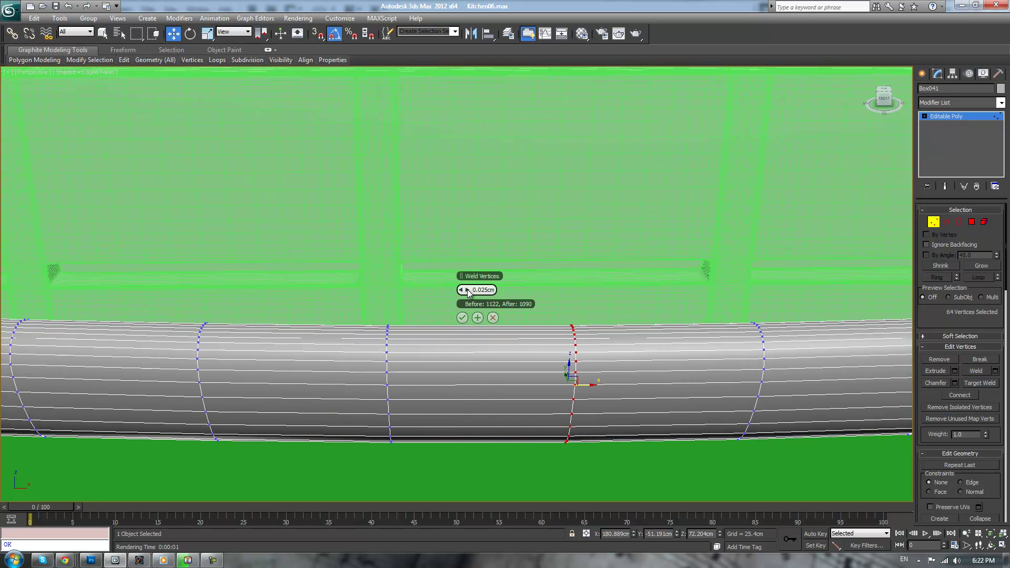
click(463, 318)
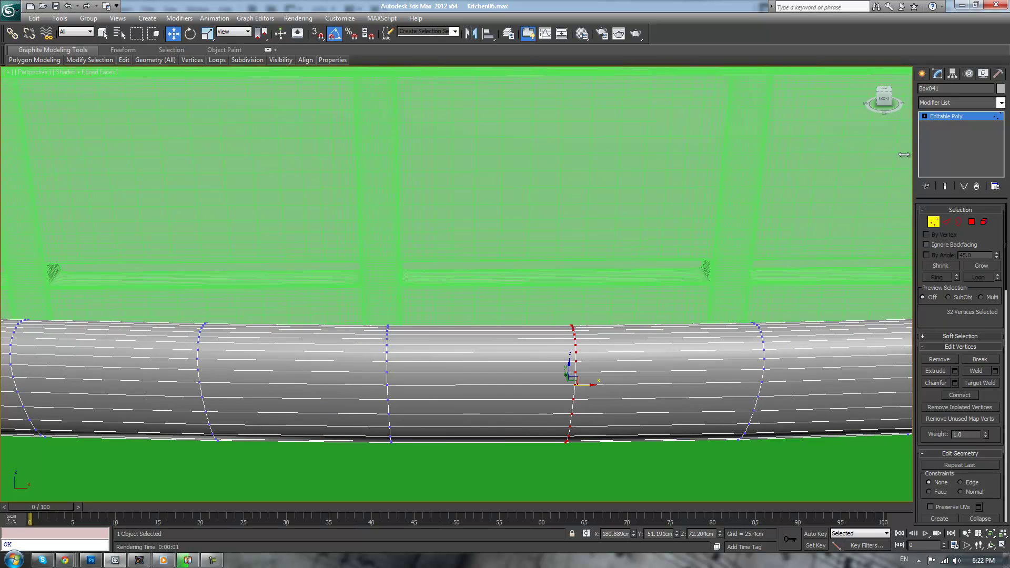
click(957, 116)
Scale the handle down, shortening it along X so that both ends sit inside the oven door's width
scroll(595, 284, down, 8)
scroll(595, 284, up, 1)
alt+middle_drag(595, 285, 546, 278)
scroll(563, 285, up, 3)
key(r)
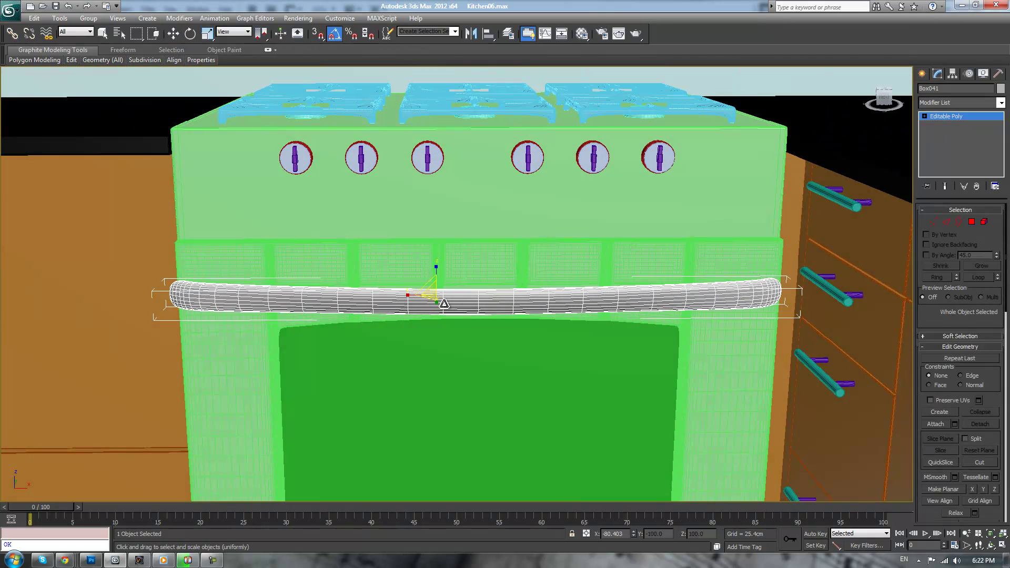
drag(415, 296, 438, 277)
alt+middle_drag(562, 290, 619, 310)
drag(478, 311, 398, 303)
Lower the handle along Z to sit just above the oven door's window
key(w)
alt+middle_drag(448, 306, 400, 270)
drag(400, 268, 401, 296)
mouse_move(403, 291)
alt+middle_down()
mouse_move(413, 272)
mouse_move(436, 301)
mouse_move(463, 310)
mouse_move(487, 302)
mouse_move(489, 349)
mouse_move(501, 352)
alt+middle_up()
Examine the fitted handle on the stove in shaded view without edges
key(F3)
key(F3)
key(F4)
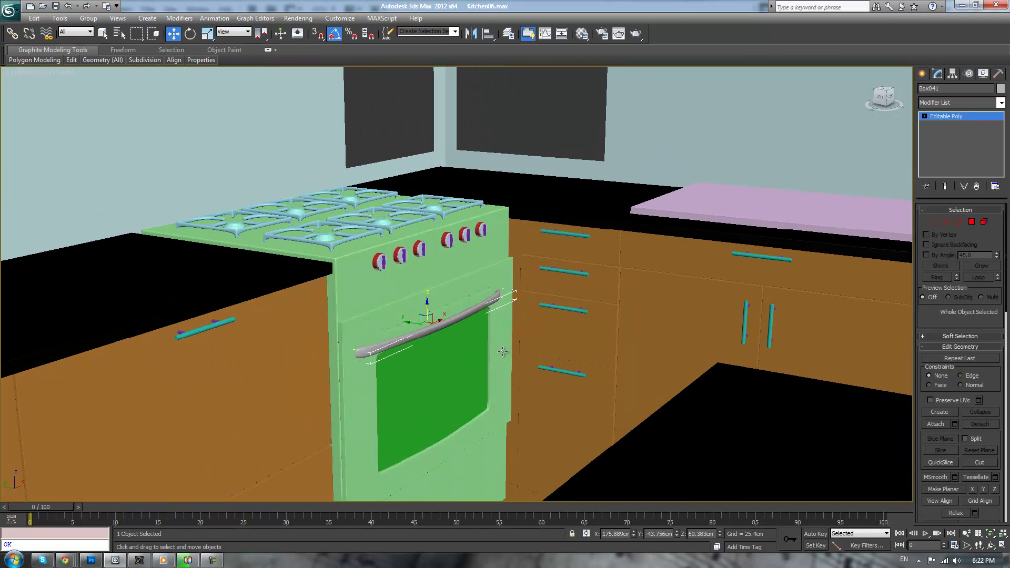
click(550, 152)
middle_drag(551, 271, 561, 232)
scroll(486, 251, up, 4)
click(484, 249)
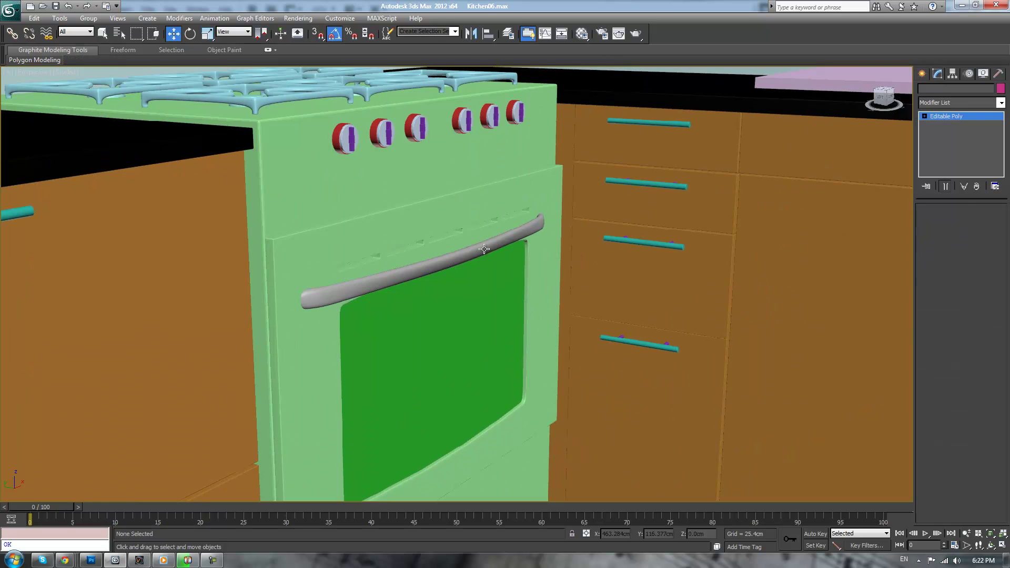
middle_drag(569, 340, 593, 266)
Draw a box about 74 cm wide, 22 cm high and 1.4 cm thick on the stove front below the oven door, using AutoGrid
click(922, 73)
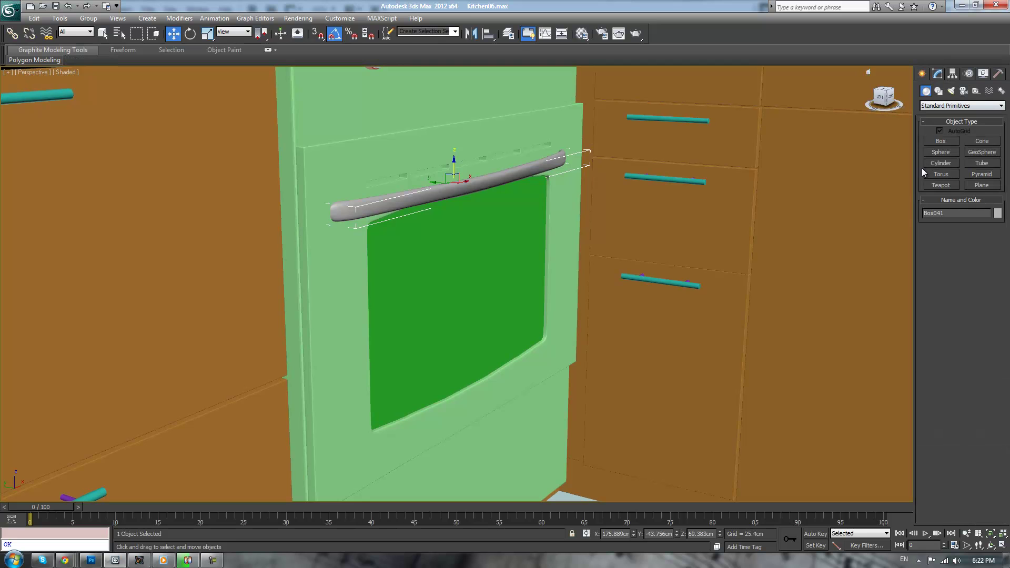
click(943, 140)
alt+middle_drag(562, 218, 533, 275)
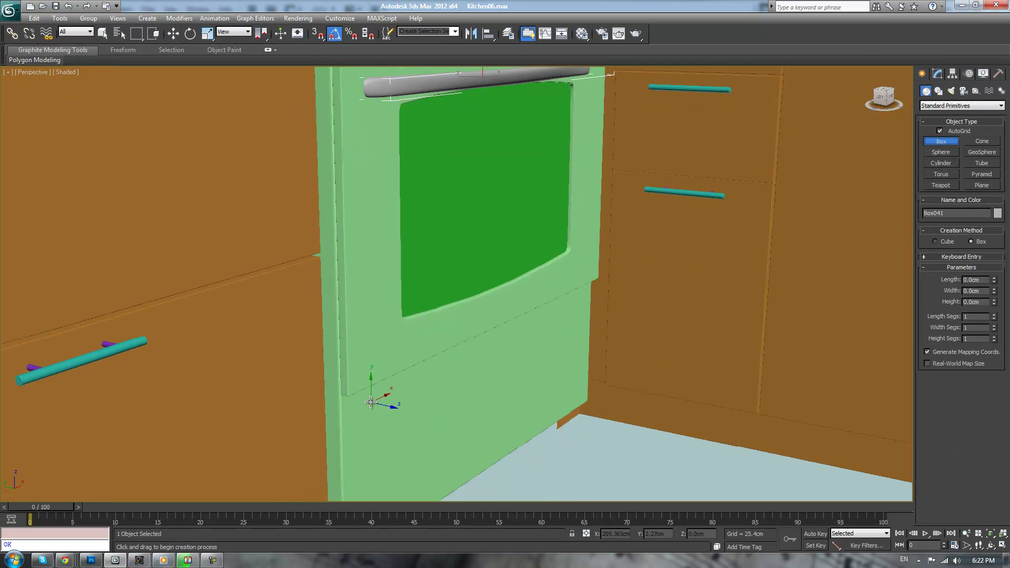
drag(344, 402, 594, 398)
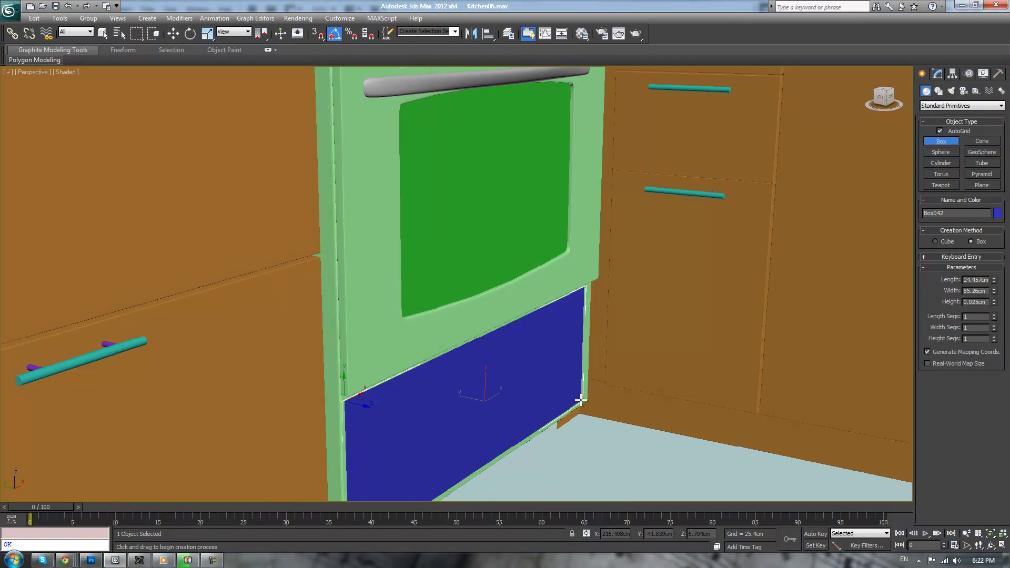
click(595, 397)
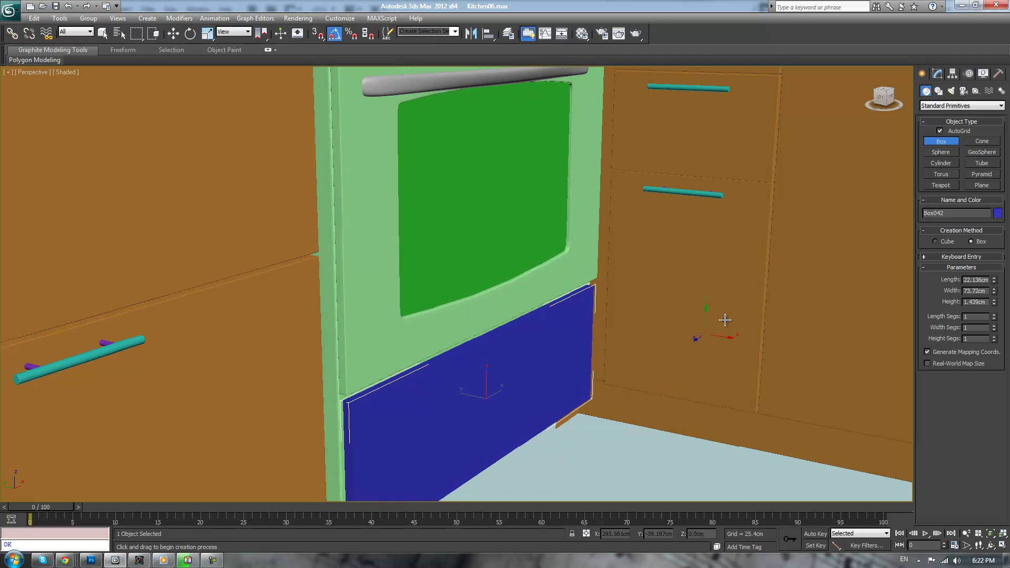
Convert the drawer box to Editable Poly and chamfer all its edges by 0.05 cm with additional segments
click(936, 74)
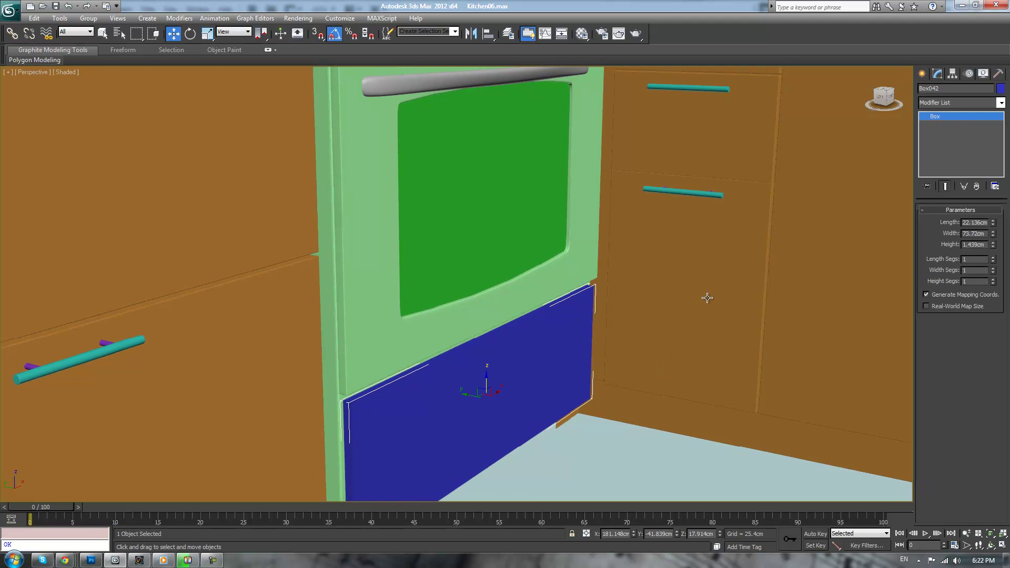
key(alt+e)
key(2)
key(ctrl+a)
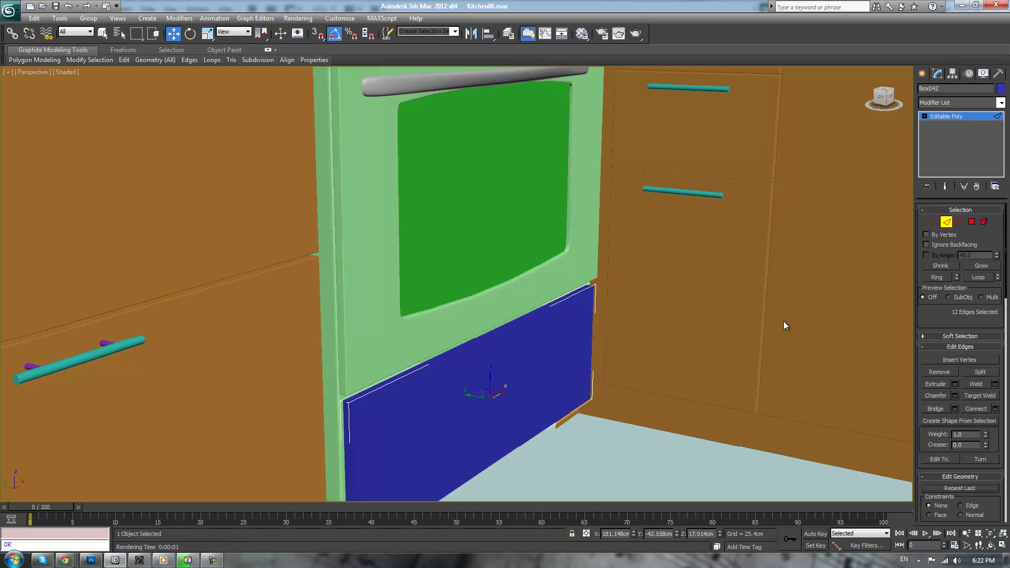
key(F4)
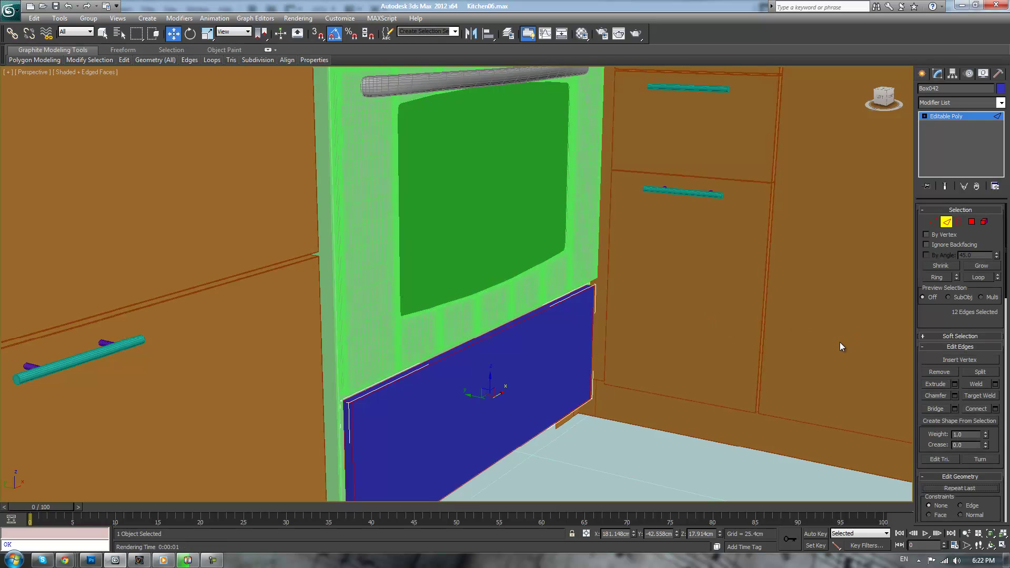
click(953, 395)
middle_drag(597, 345, 647, 319)
scroll(610, 332, up, 3)
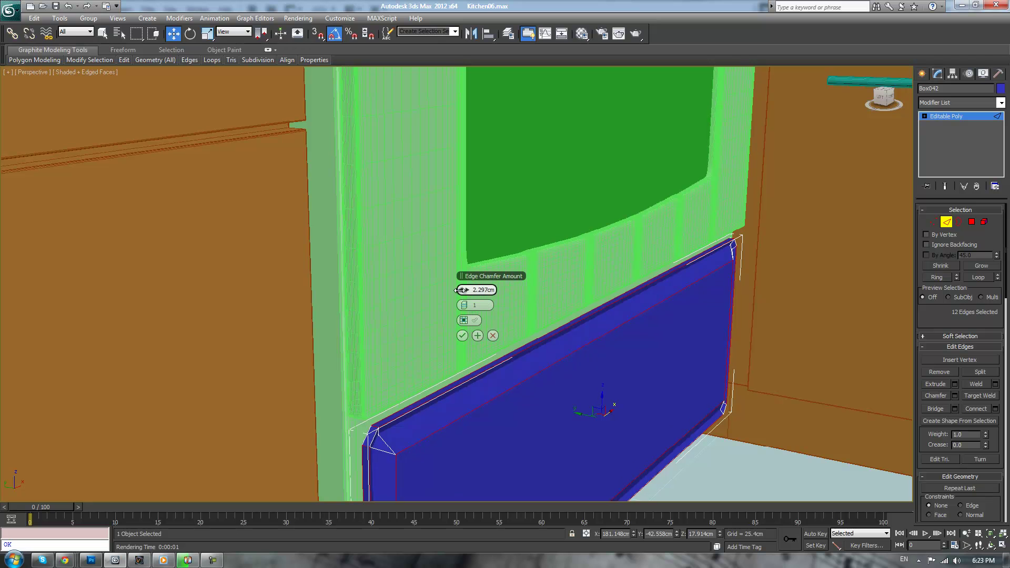
right_click(455, 291)
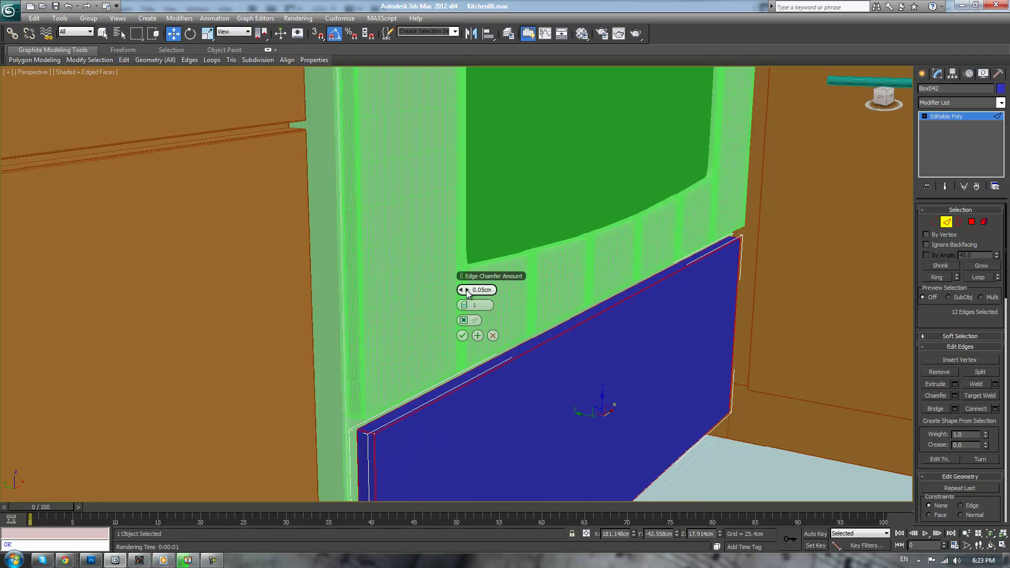
click(468, 307)
click(468, 307)
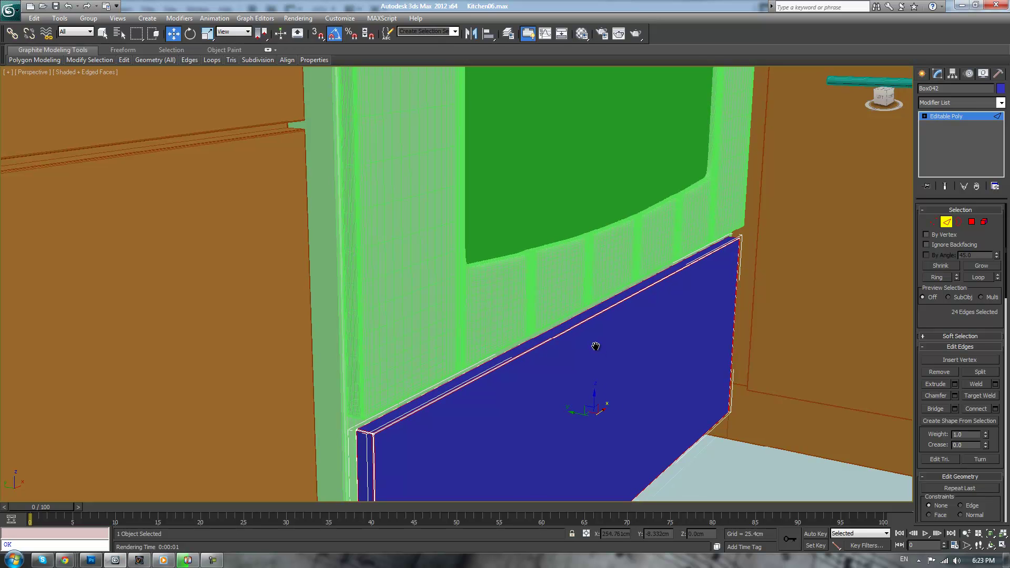
In the front view, move the drawer front's left-side vertices outward to the stove's left edge
key(l)
key(f)
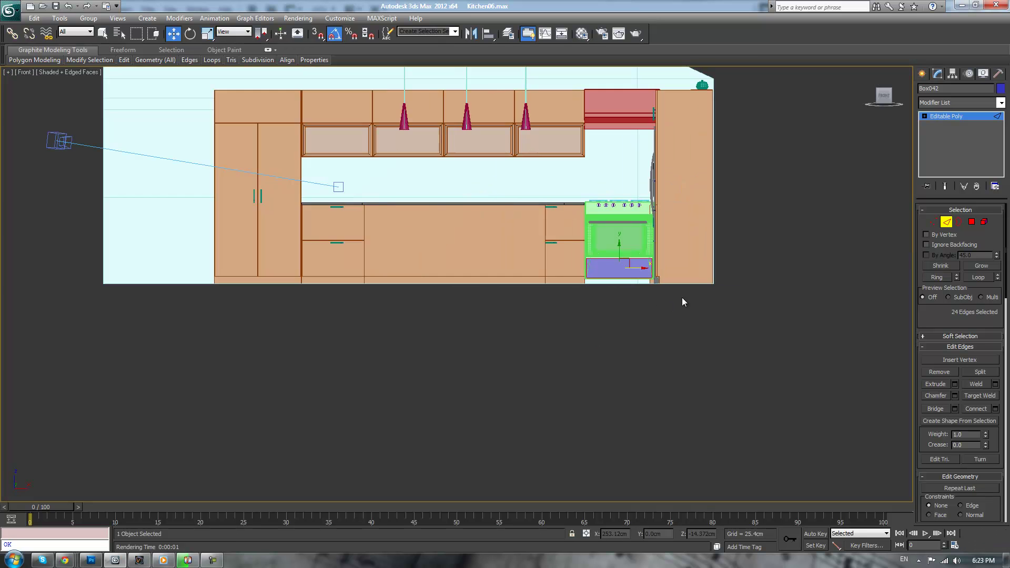
scroll(633, 342, up, 8)
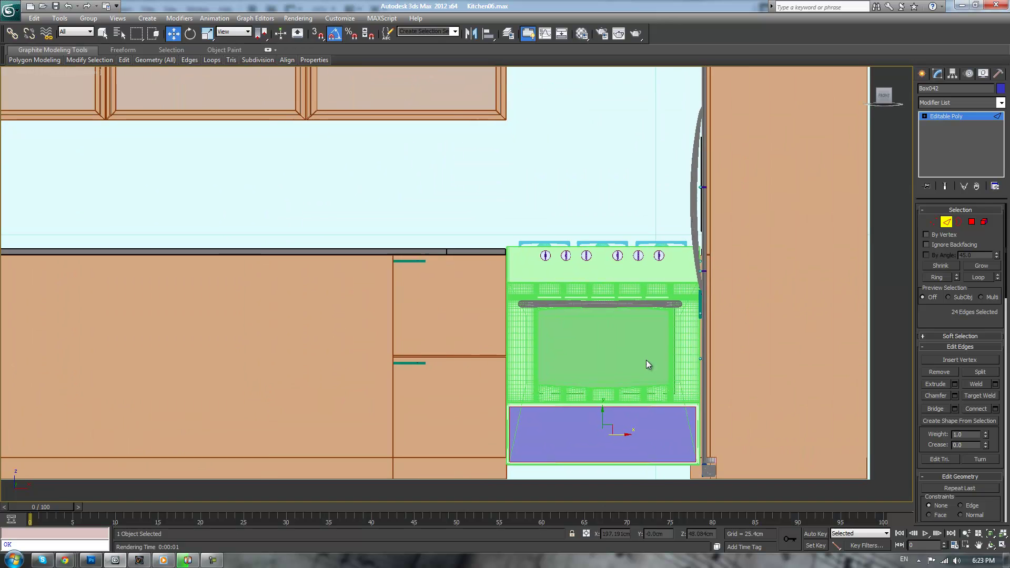
middle_drag(646, 360, 605, 301)
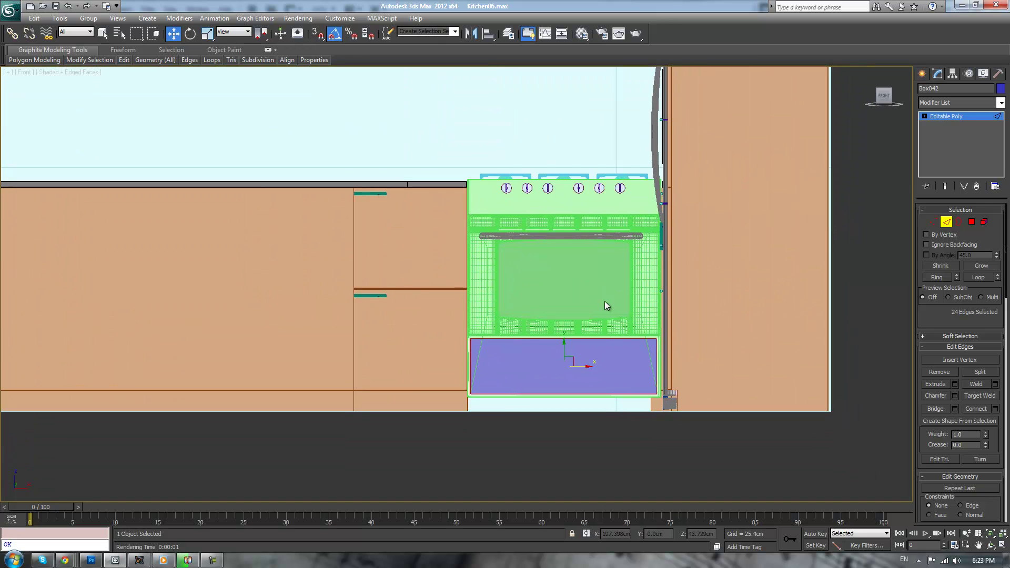
key(1)
scroll(574, 332, up, 6)
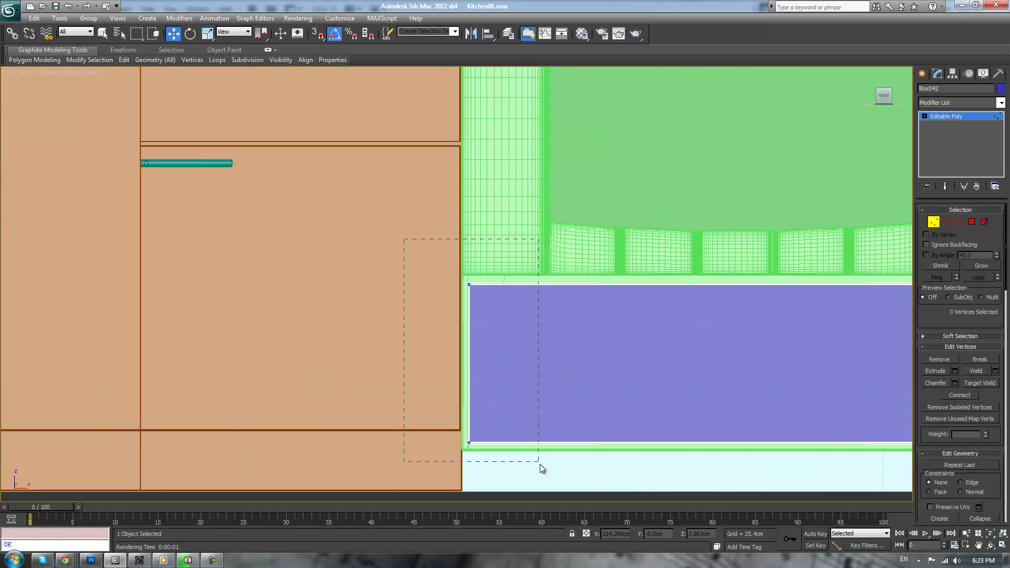
drag(540, 464, 539, 463)
scroll(523, 371, up, 6)
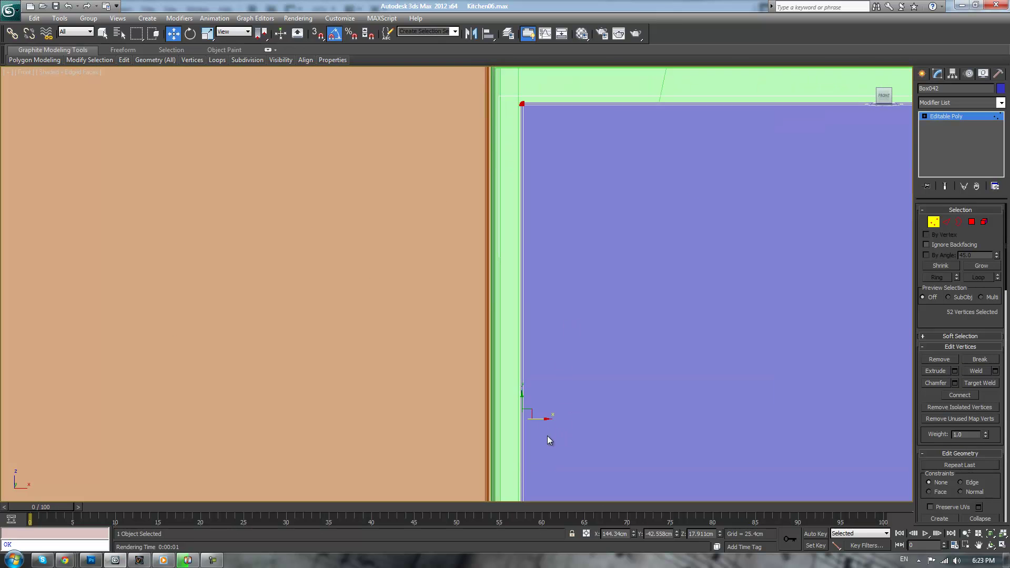
drag(539, 419, 508, 419)
Move the drawer front's right-side vertices outward to the stove's right edge
scroll(621, 426, down, 6)
middle_drag(648, 431, 453, 408)
middle_drag(737, 310, 490, 363)
drag(514, 222, 606, 440)
scroll(600, 374, up, 6)
middle_drag(601, 367, 426, 335)
drag(560, 432, 595, 434)
Move the drawer front's bottom vertices down past the stove body to just above the floor
middle_drag(500, 403, 770, 325)
scroll(770, 336, down, 3)
middle_drag(774, 389, 707, 315)
scroll(579, 321, down, 3)
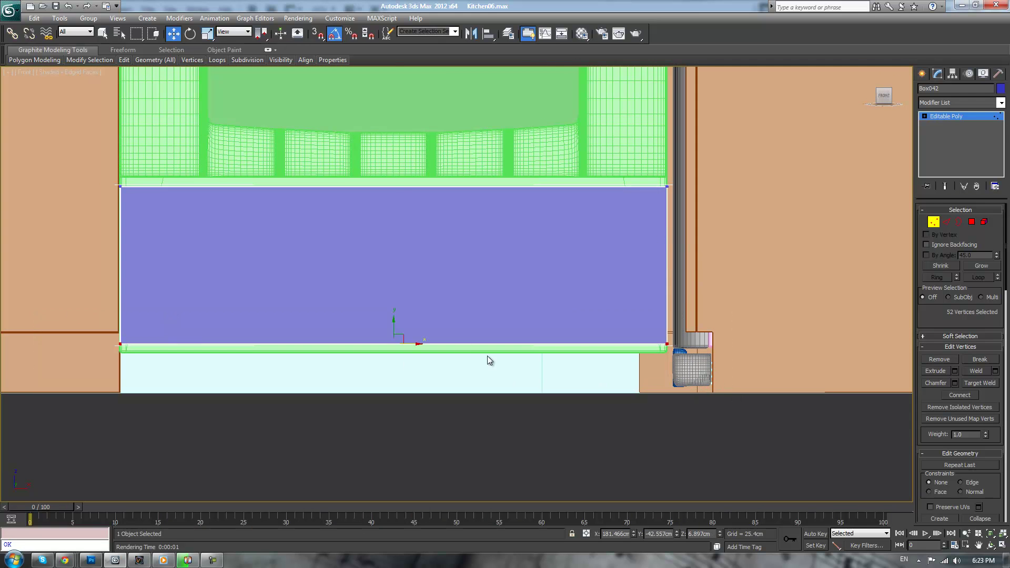
scroll(489, 360, up, 4)
drag(379, 357, 386, 374)
scroll(389, 379, down, 3)
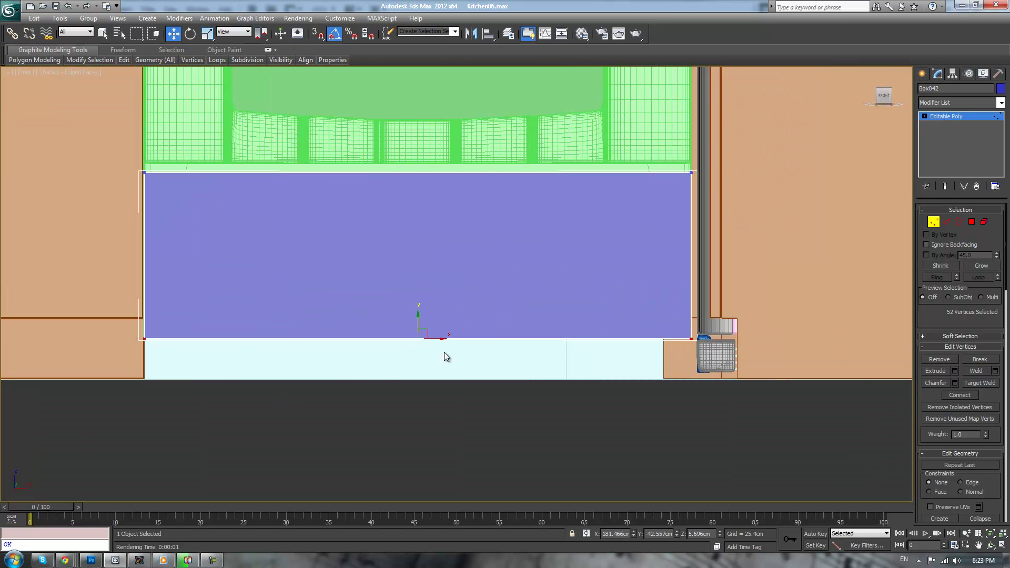
scroll(444, 352, down, 3)
scroll(440, 342, up, 2)
drag(432, 308, 433, 342)
Lower the drawer front's top vertices to leave a gap beneath the oven door, and finish vertex editing
scroll(472, 266, down, 3)
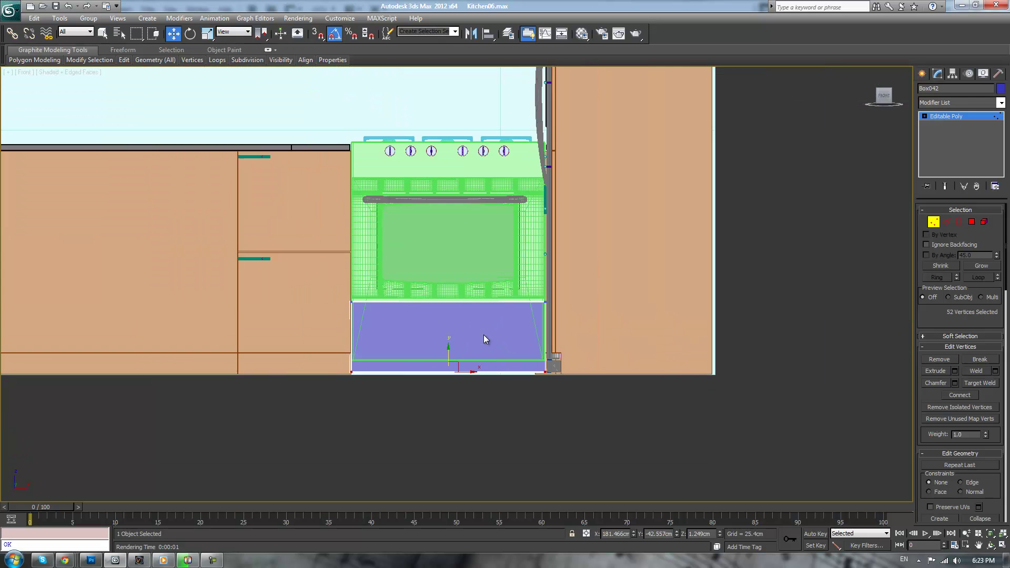
scroll(467, 294, up, 2)
drag(612, 336, 613, 335)
drag(445, 286, 445, 297)
scroll(475, 312, up, 2)
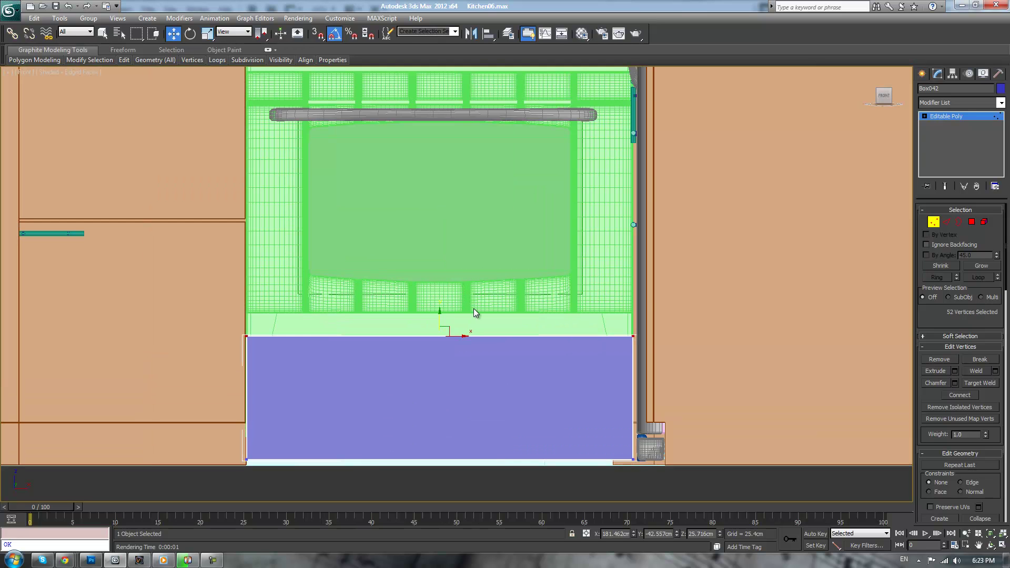
click(945, 120)
Move the oven door's bottom vertices down close to the drawer front at the Editable Poly level, and return to TurboSmooth
click(605, 238)
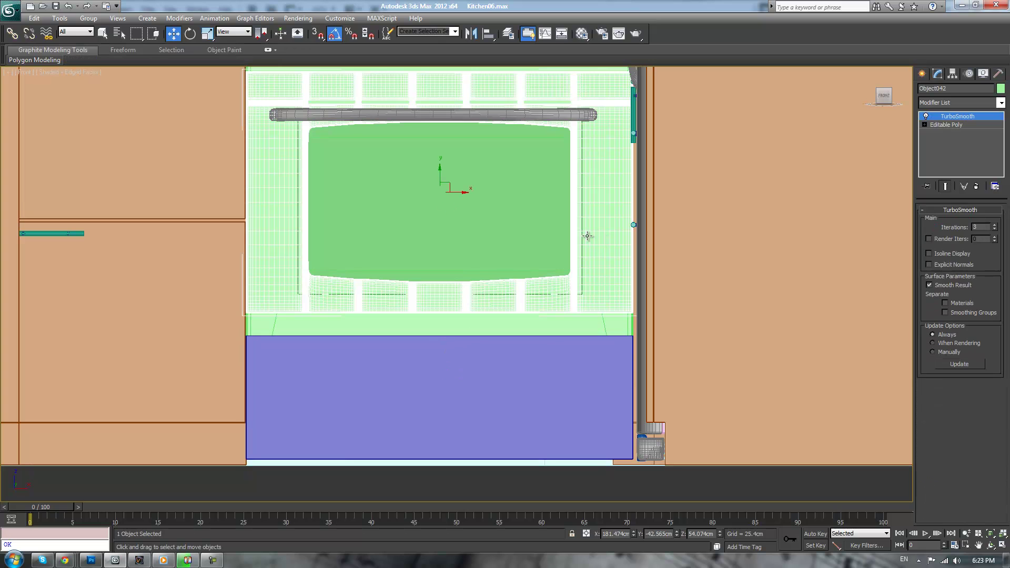
click(947, 125)
key(1)
drag(219, 298, 719, 364)
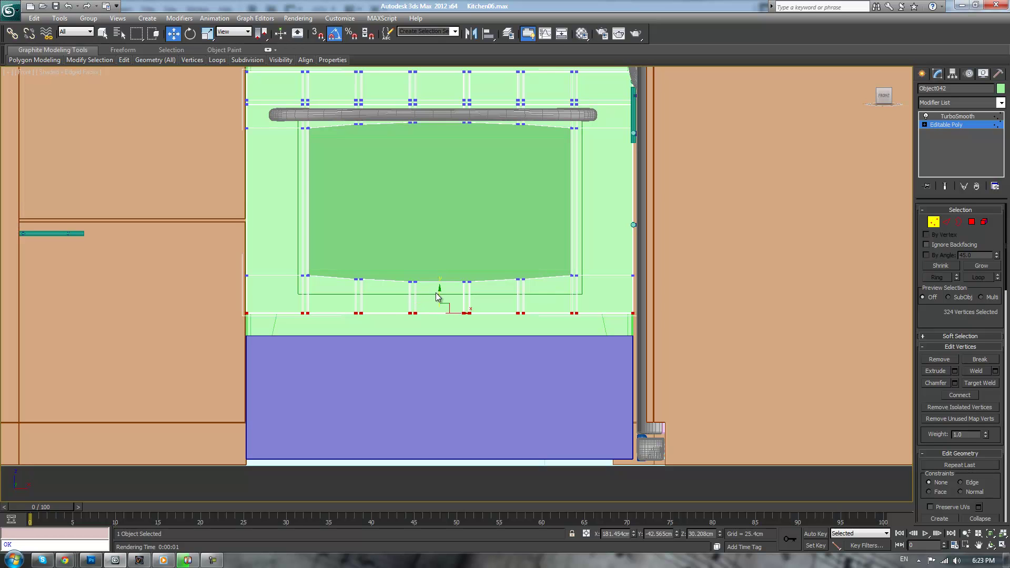
drag(438, 293, 439, 309)
click(958, 116)
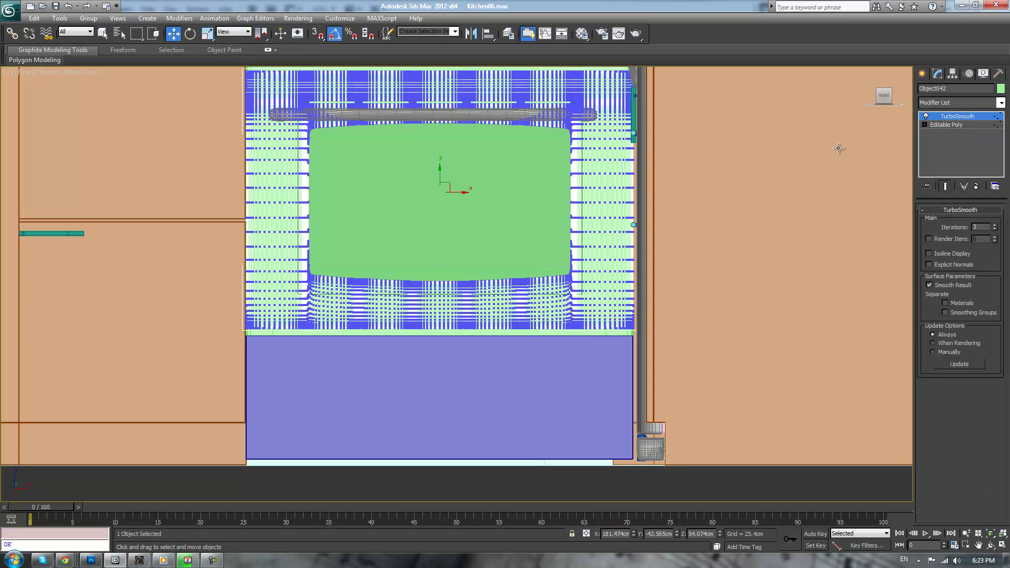
click(955, 126)
click(955, 115)
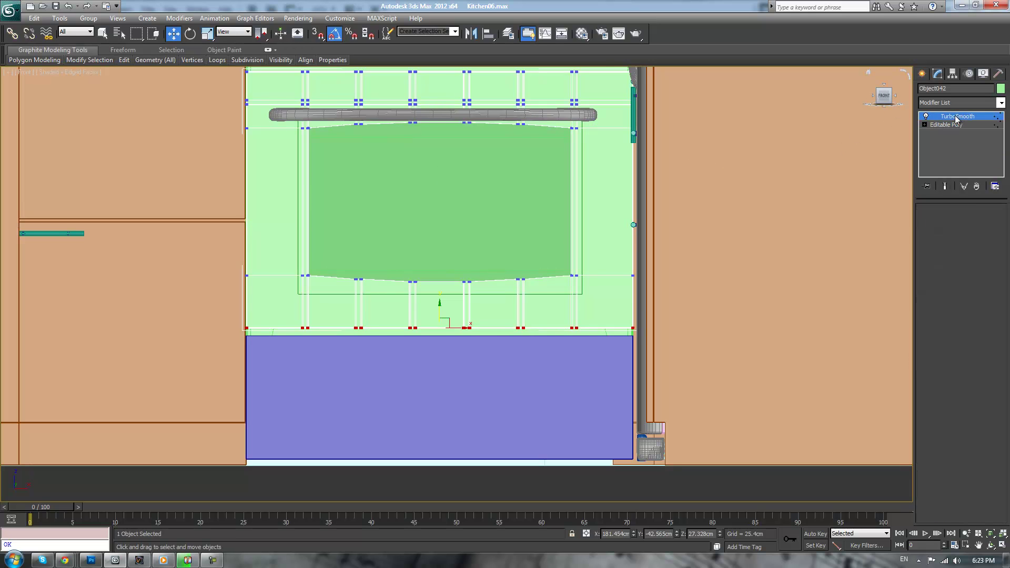
click(955, 126)
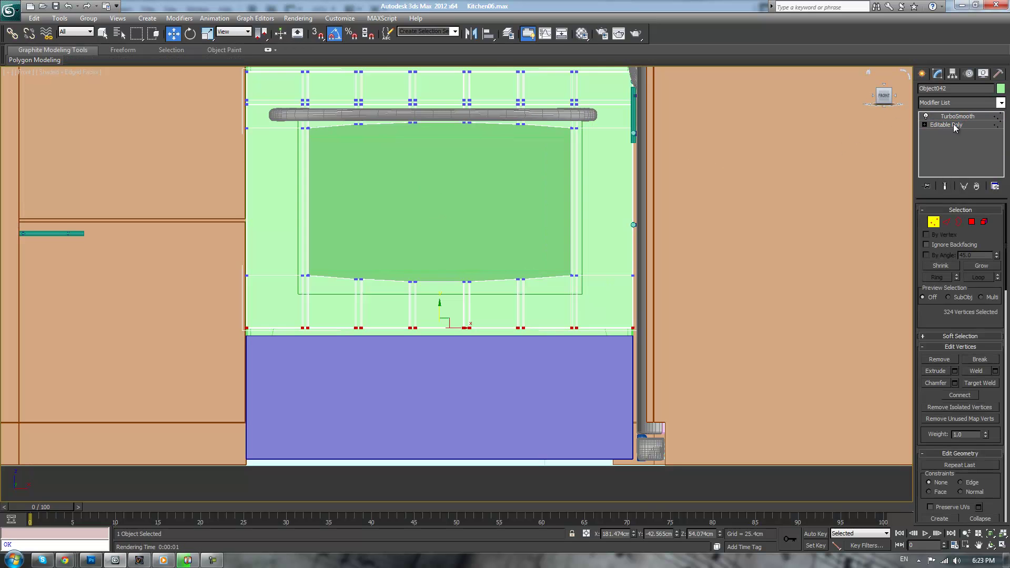
click(956, 117)
Clone the oven door's handle straight down onto the upper part of the drawer front as a single instance
click(563, 113)
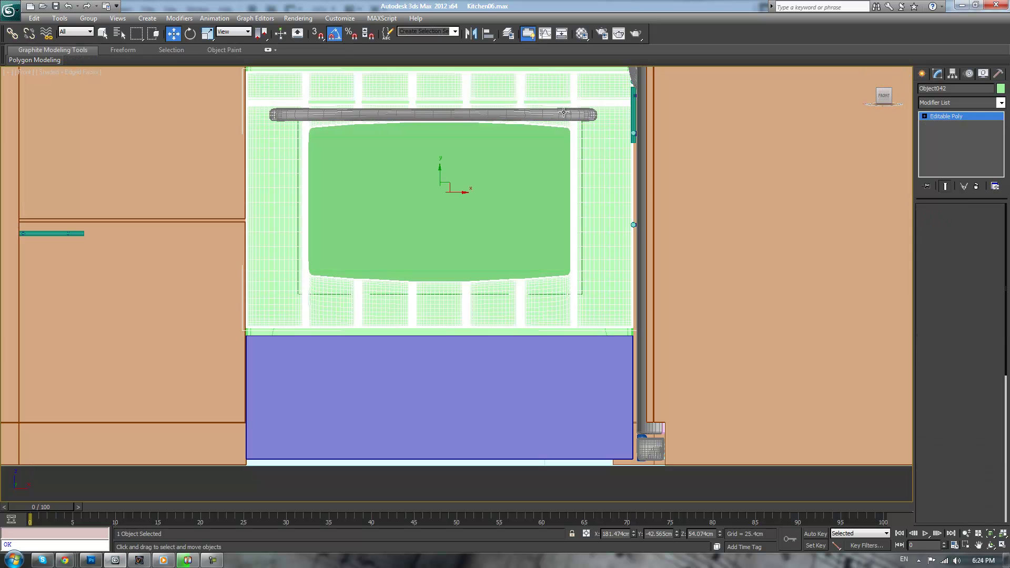
shift+drag(412, 99, 397, 349)
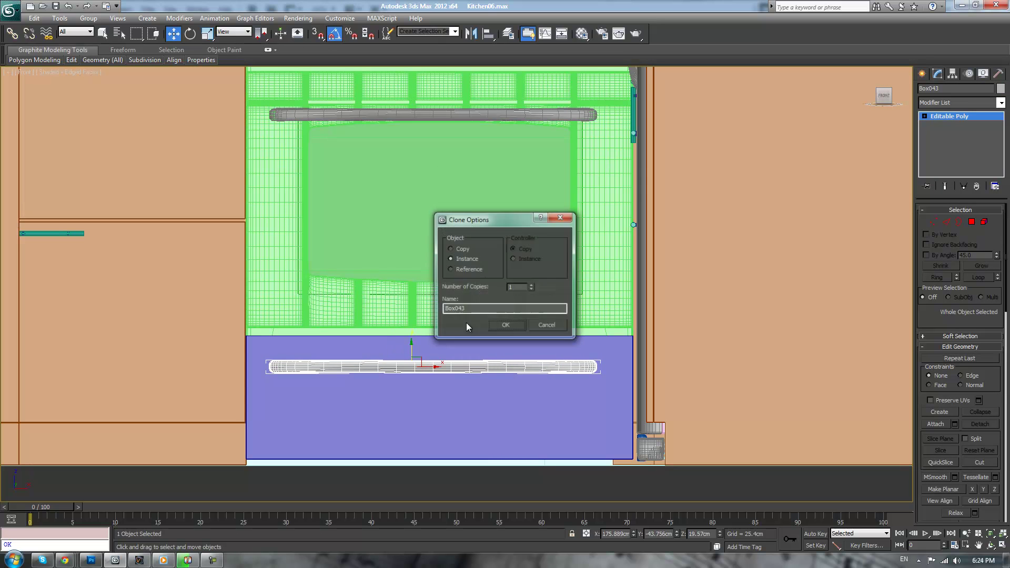
click(508, 327)
key(p)
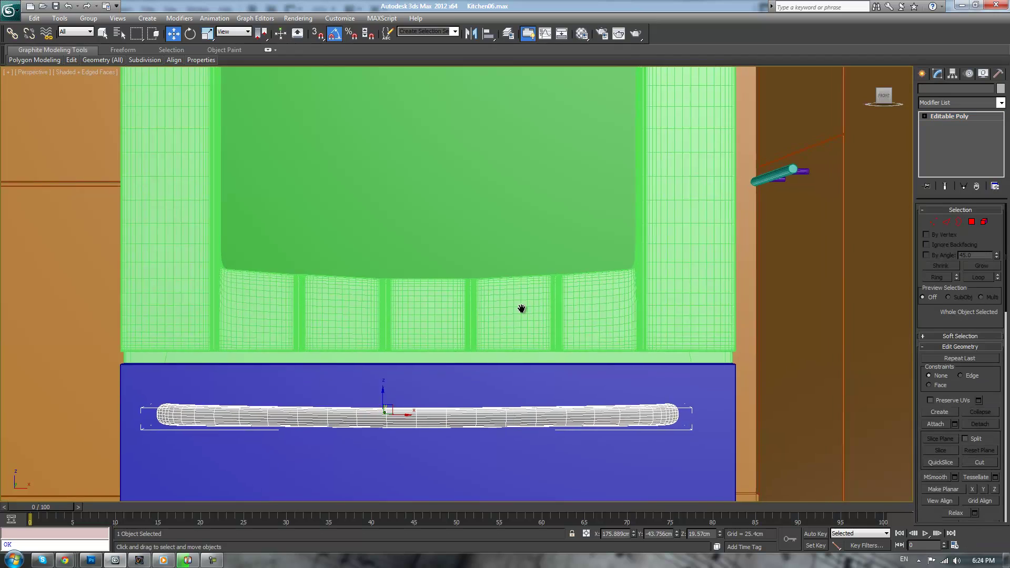
scroll(523, 310, down, 5)
alt+middle_drag(448, 272, 500, 283)
scroll(457, 316, up, 6)
Move the stove body's bottom vertices down to the floor, just below the drawer front, and finish vertex editing
key(F3)
key(f)
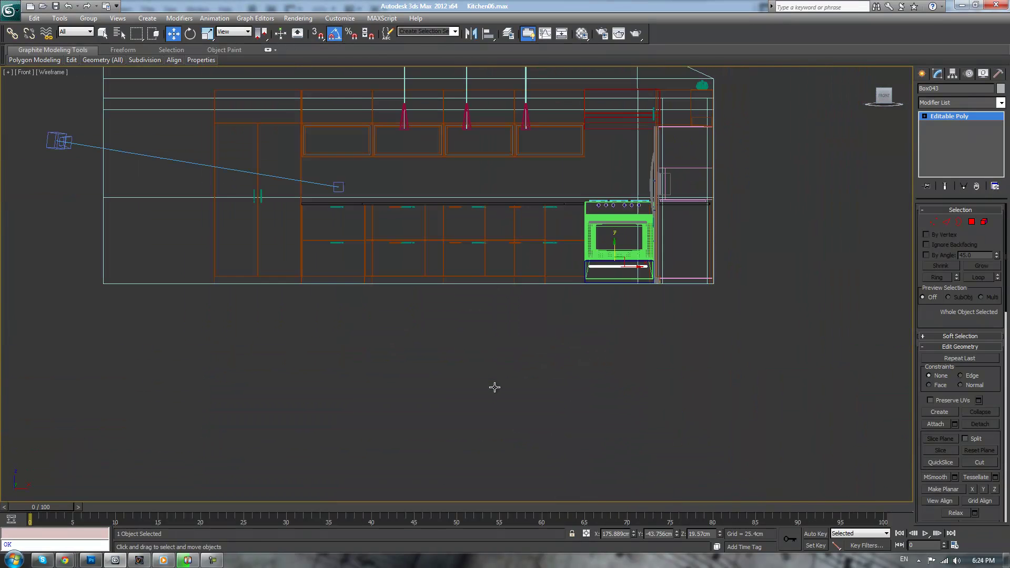
scroll(481, 358, up, 8)
click(503, 291)
click(933, 222)
scroll(515, 272, up, 3)
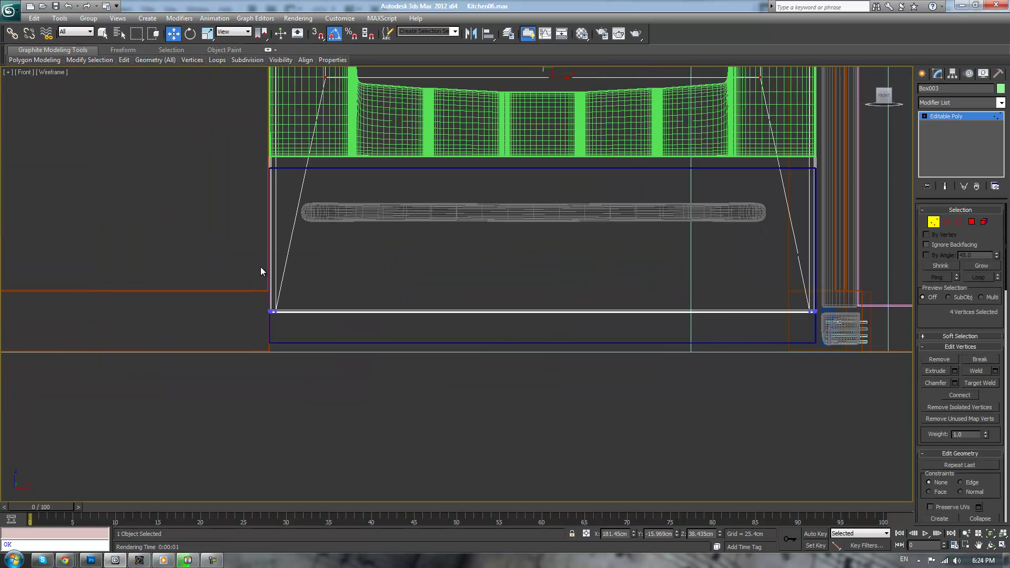
drag(542, 291, 550, 330)
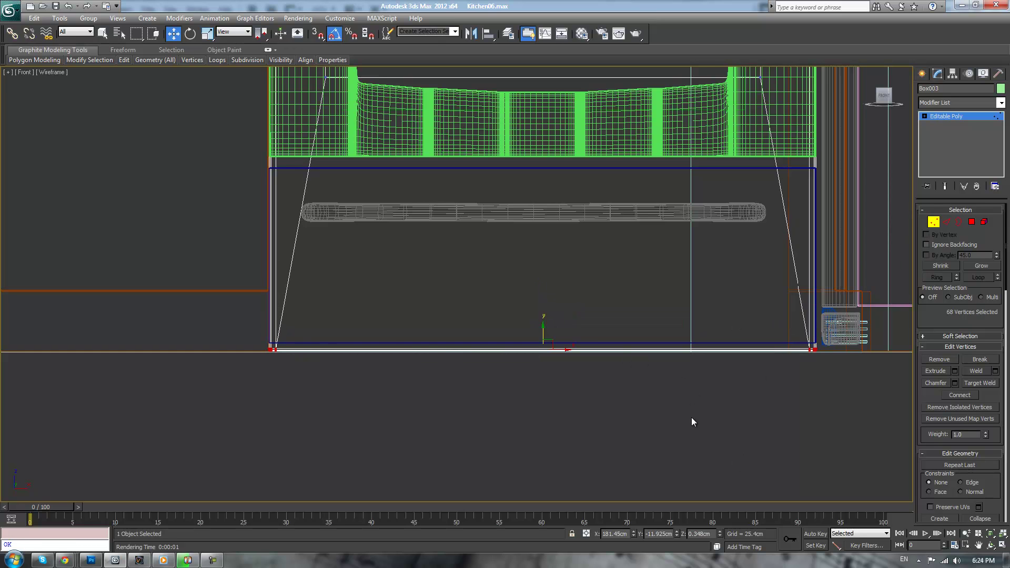
key(p)
key(F3)
scroll(594, 423, down, 4)
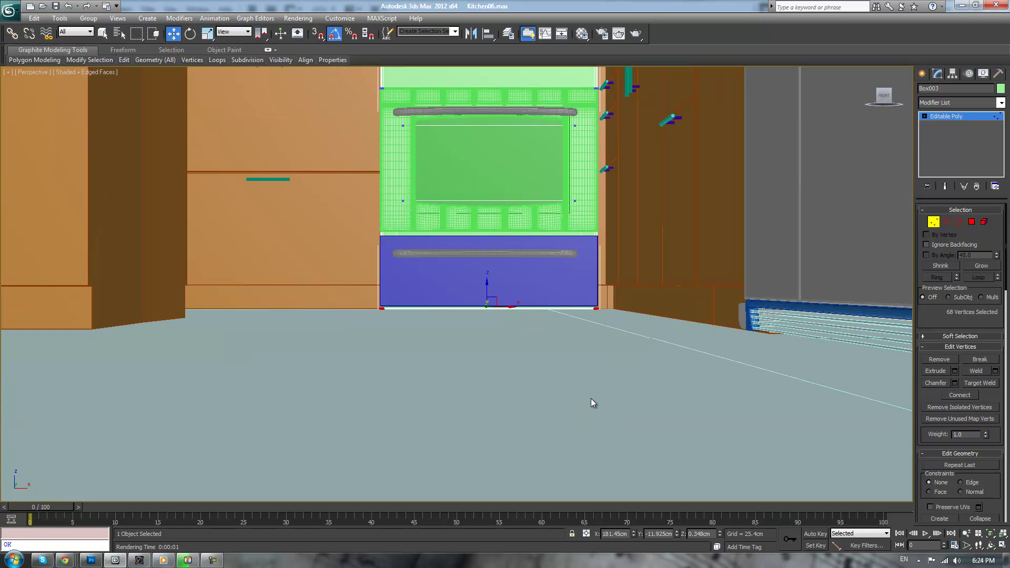
click(942, 116)
Examine the whole stove between the counters in an angled perspective view, shaded without edges and with nothing selected
scroll(541, 284, down, 3)
alt+middle_drag(536, 279, 573, 255)
scroll(541, 279, down, 3)
scroll(541, 279, down, 3)
scroll(538, 151, up, 5)
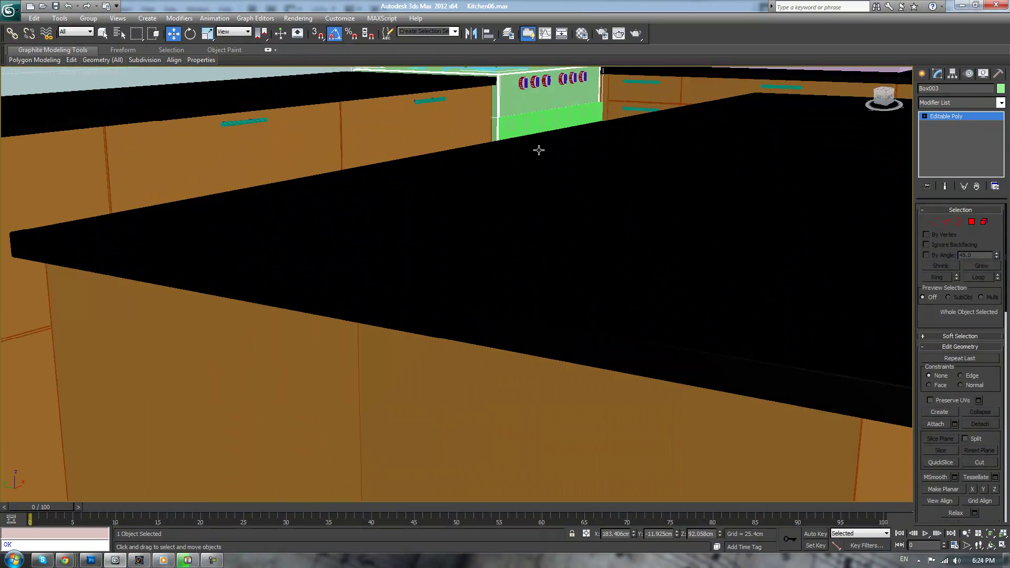
middle_drag(546, 192, 541, 323)
key(F4)
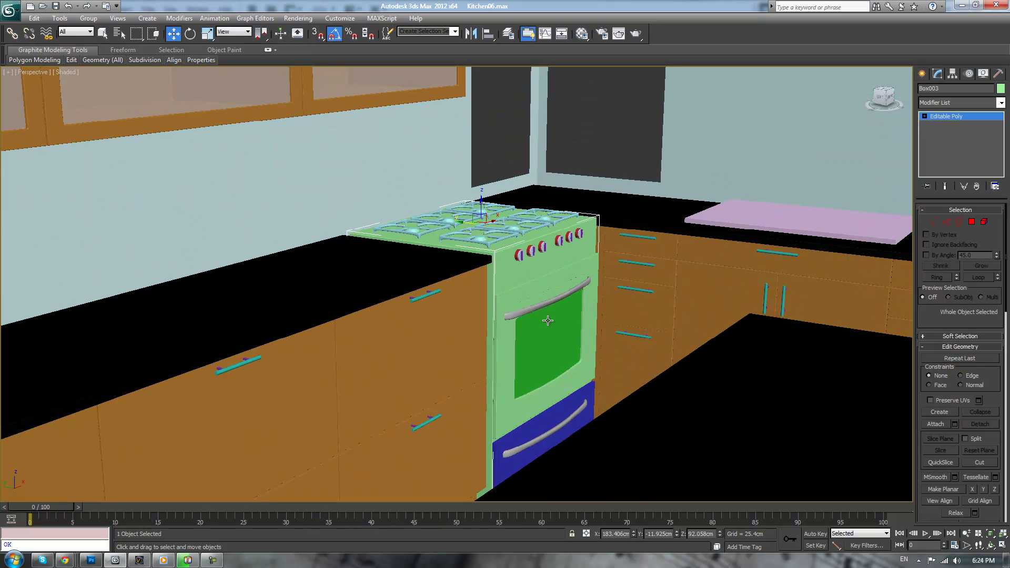
click(627, 138)
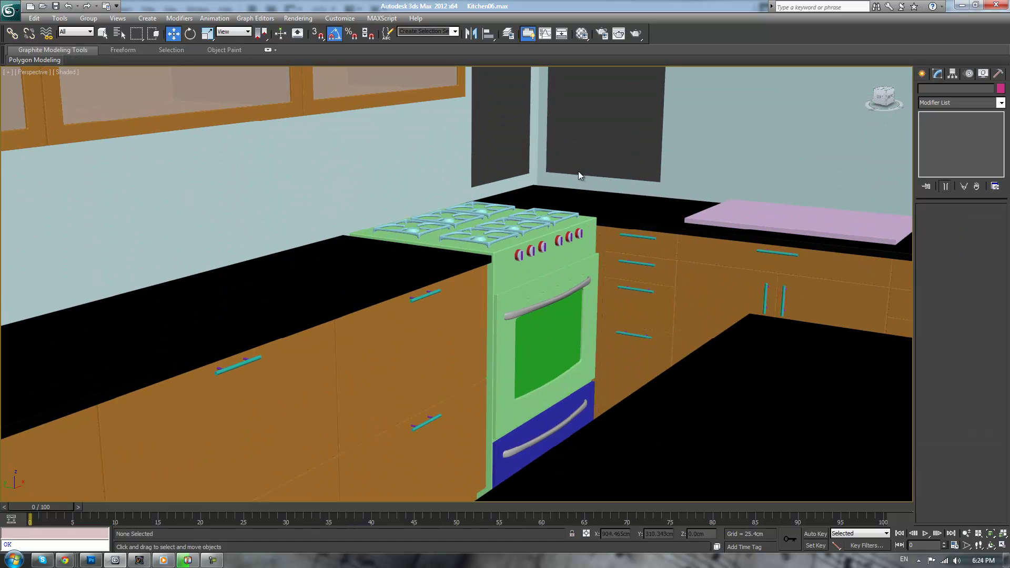
Show edged faces again, select all six burner grates on the cooktop and set their object color to black
key(q)
key(F4)
click(448, 224)
click(448, 224)
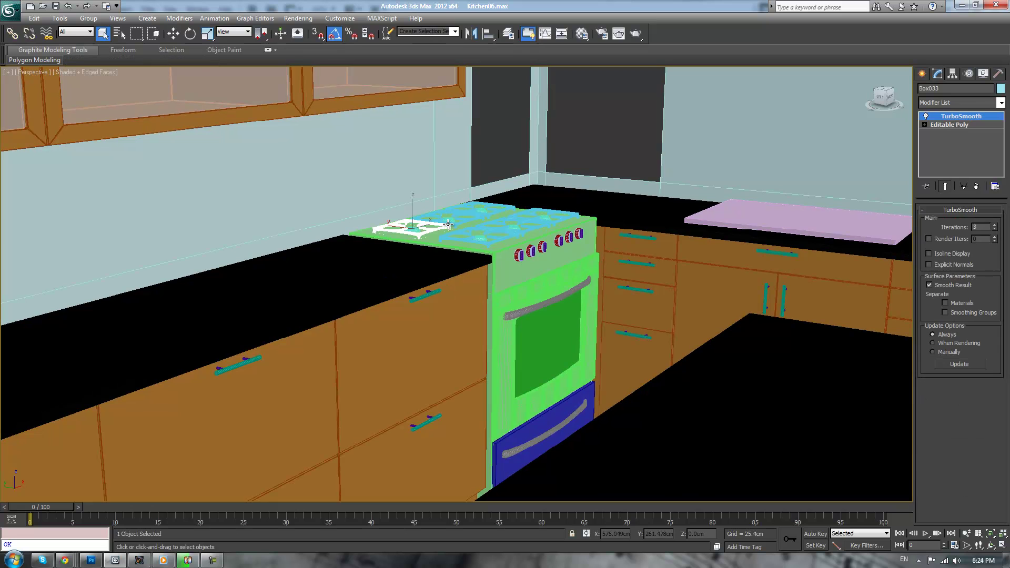
click(478, 217)
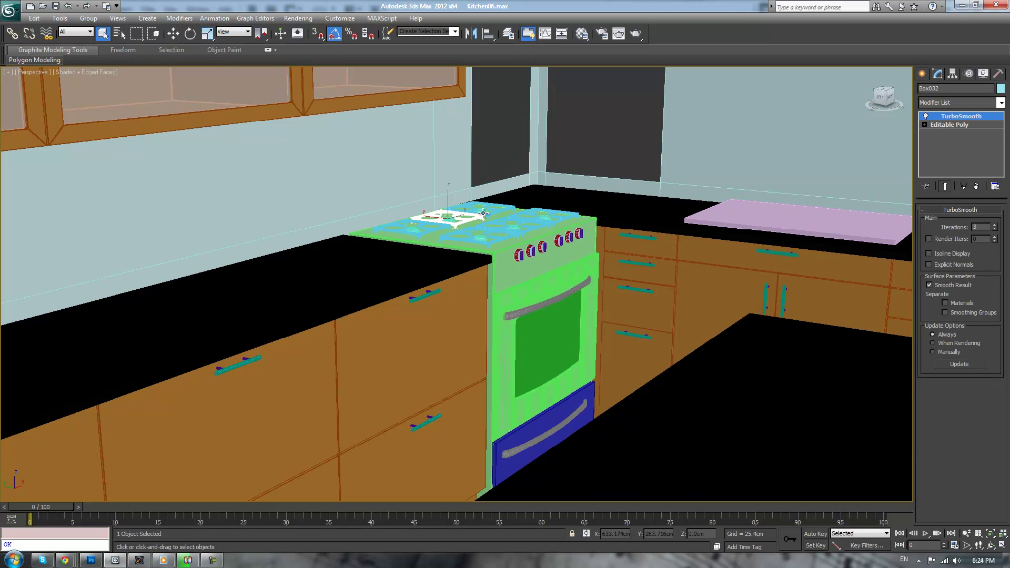
ctrl+click(482, 211)
ctrl+click(451, 230)
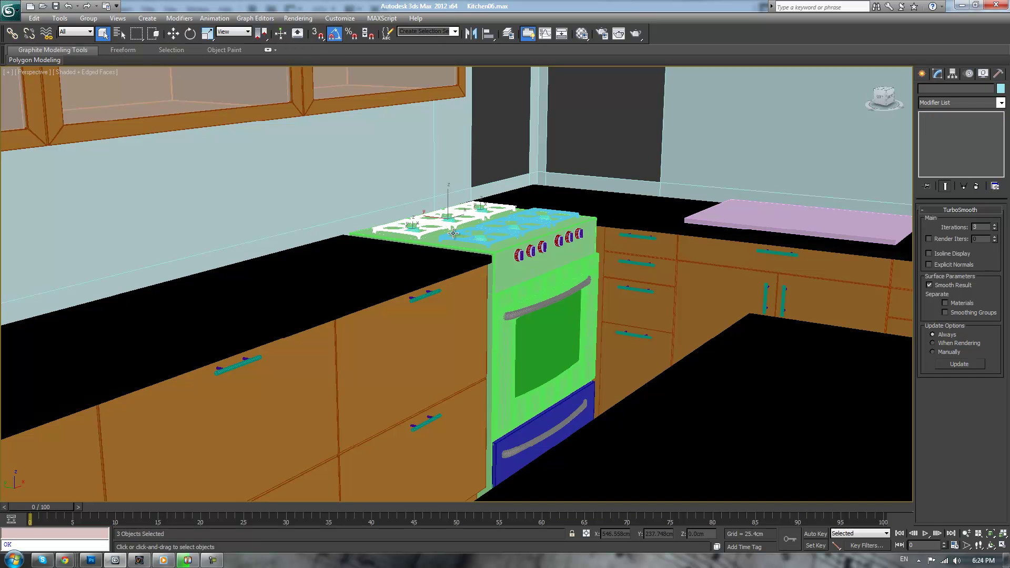
ctrl+click(454, 233)
ctrl+click(513, 226)
ctrl+click(544, 216)
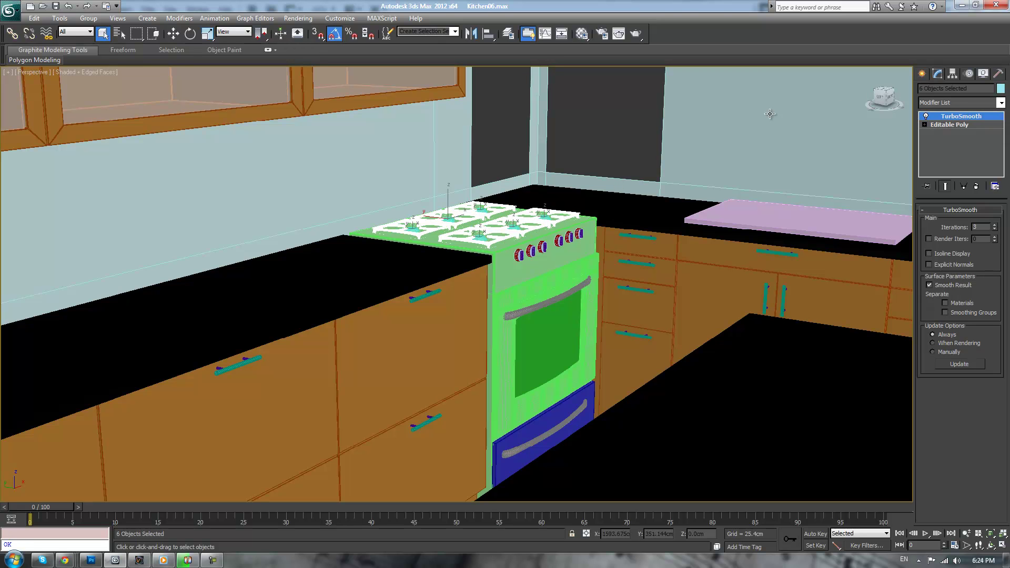
click(1000, 89)
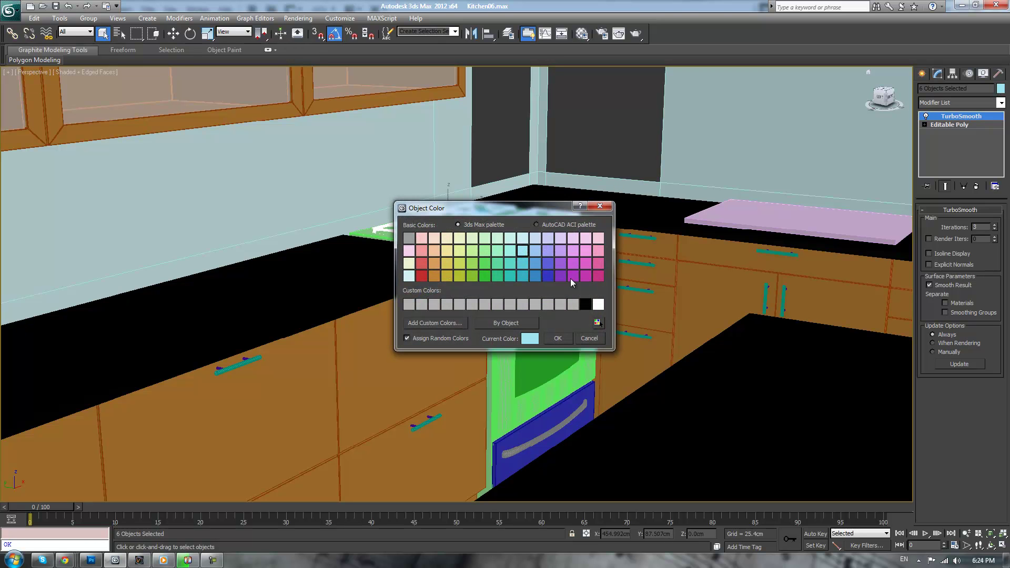
click(585, 304)
click(558, 338)
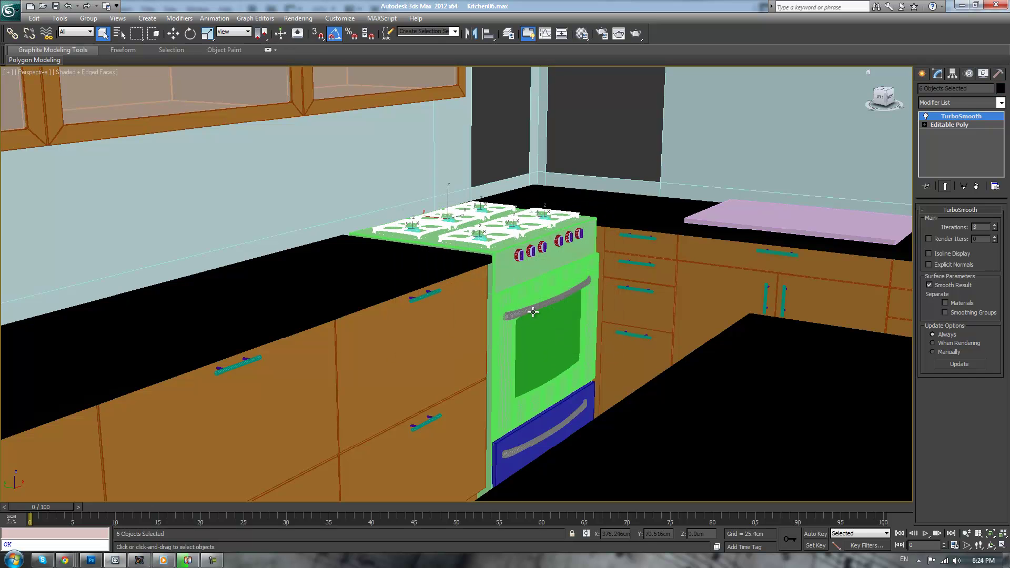
Select the stove body, oven door and drawer front together and set their object color to gray
click(509, 273)
ctrl+click(505, 314)
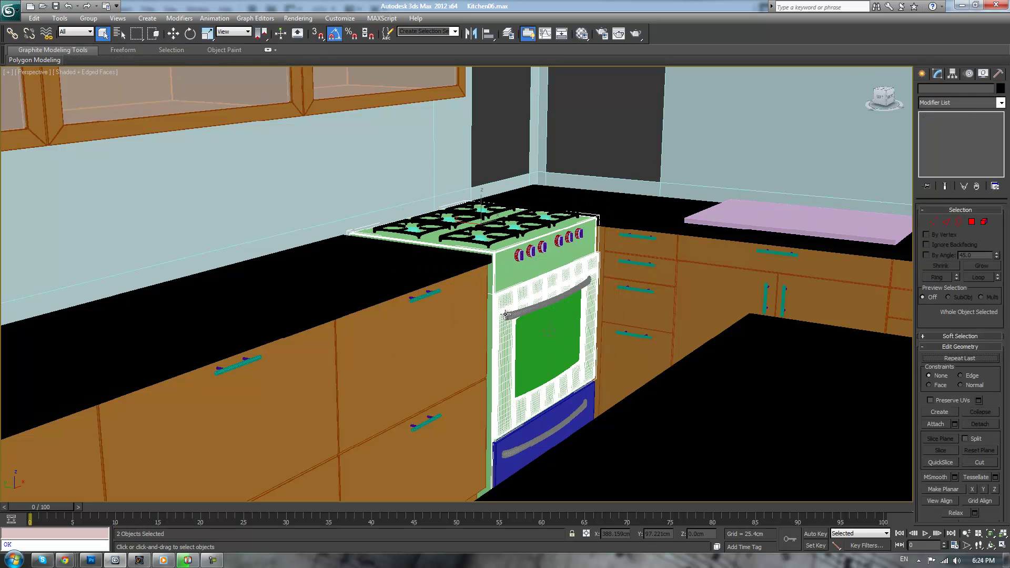
ctrl+click(516, 436)
click(1001, 89)
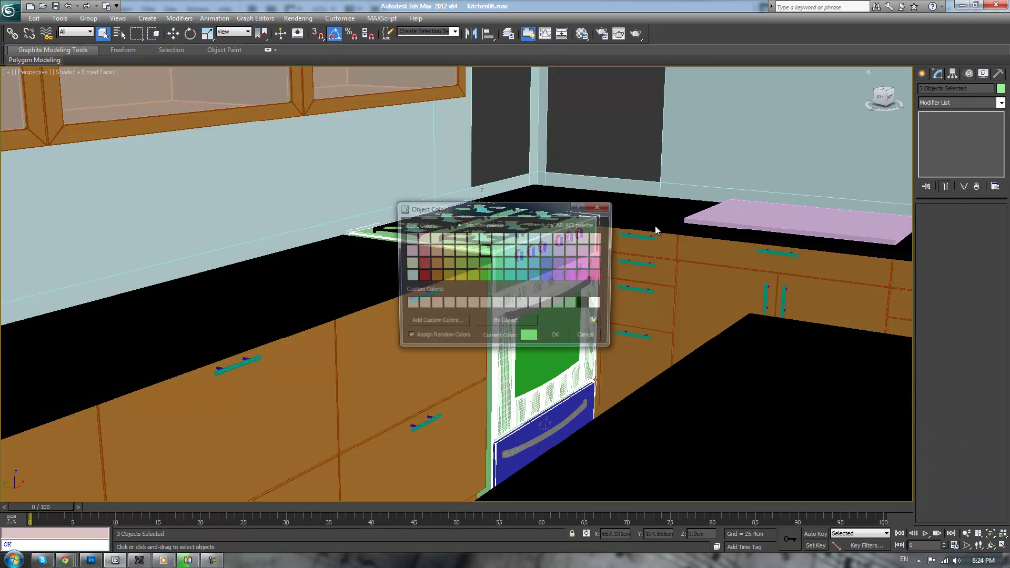
click(560, 304)
click(570, 340)
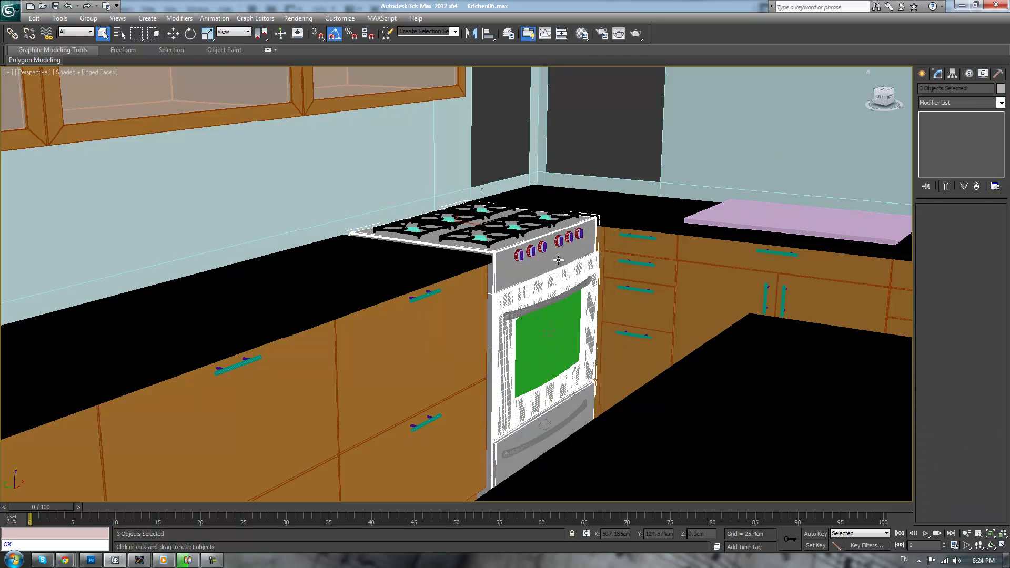
Make the green oven window plane see-through in the viewport and deselect it
click(553, 336)
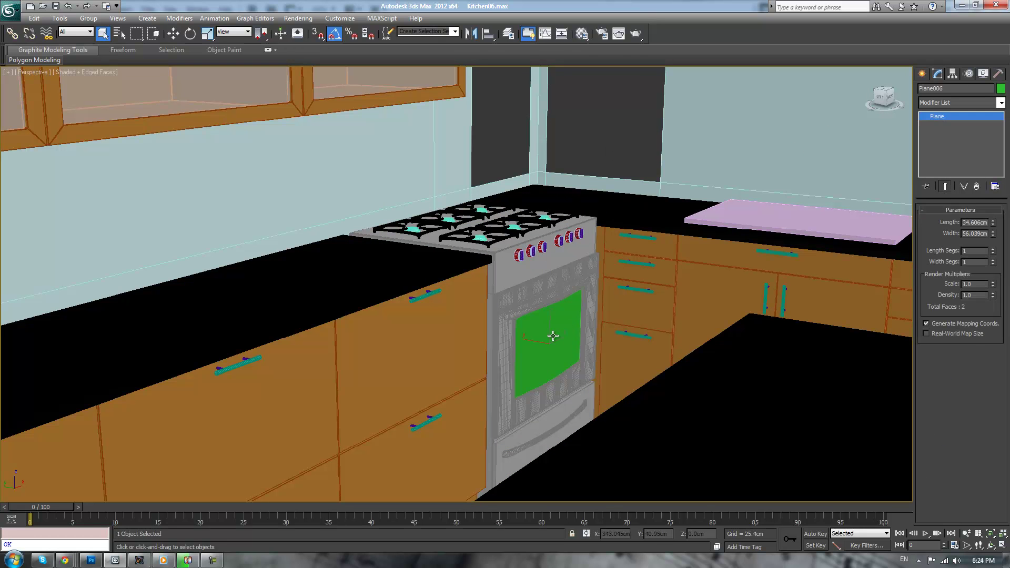
key(alt+x)
click(612, 135)
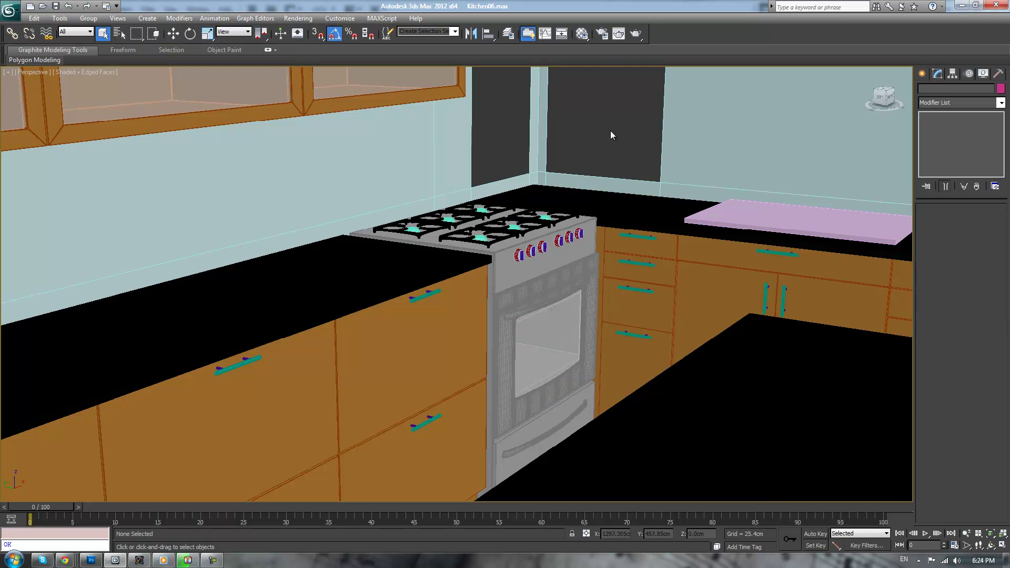
Select the six burner caps at the centers of the grates and set their object color to black
scroll(611, 131, down, 5)
scroll(608, 152, up, 3)
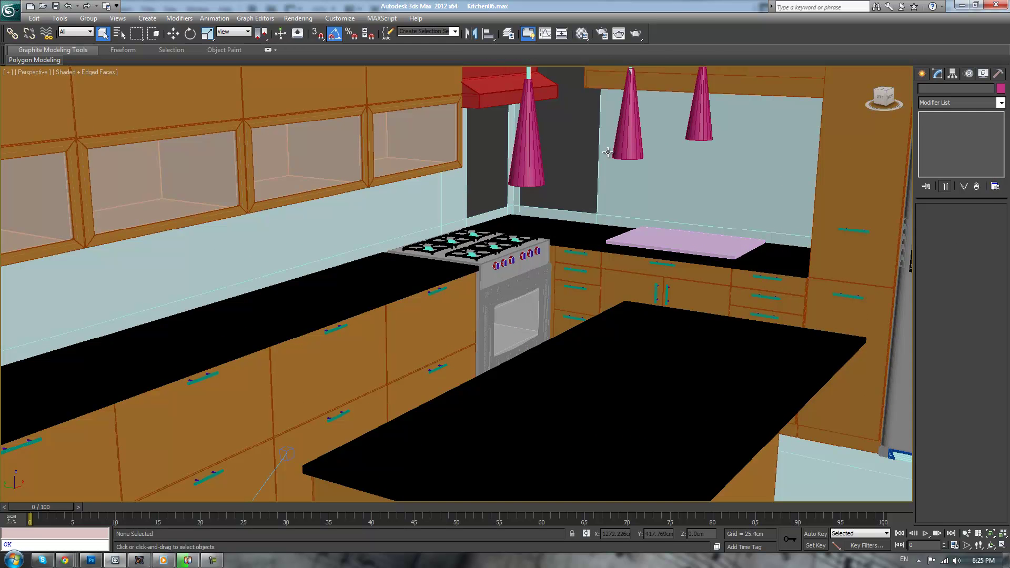
scroll(547, 194, up, 6)
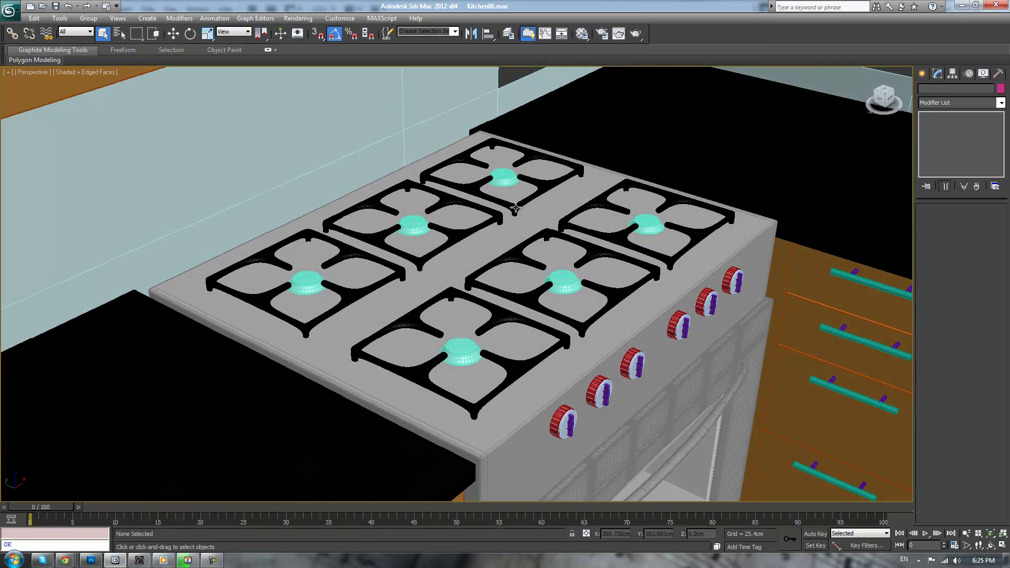
click(503, 179)
ctrl+click(421, 225)
ctrl+click(316, 284)
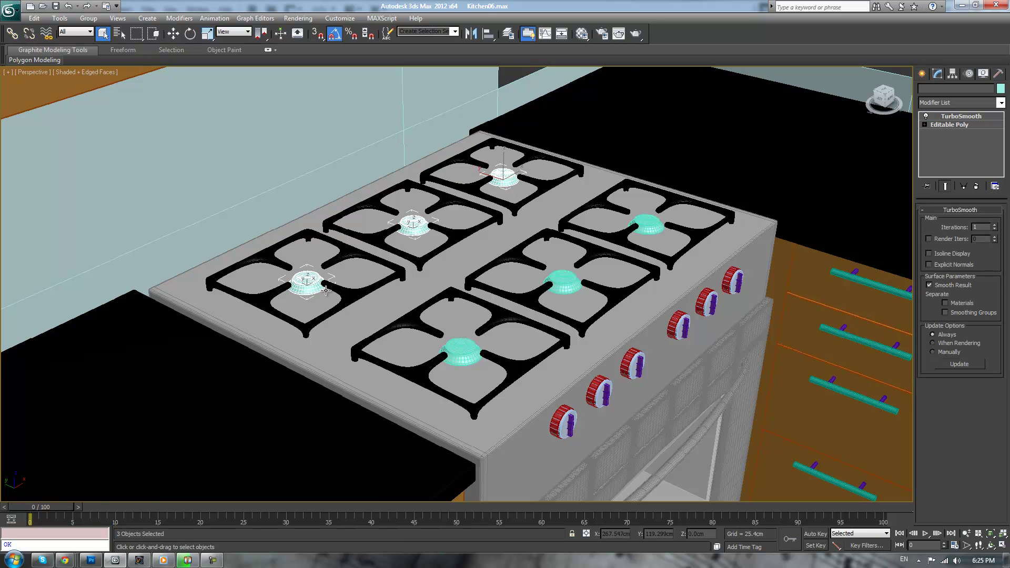
ctrl+click(456, 348)
ctrl+click(562, 281)
ctrl+click(646, 223)
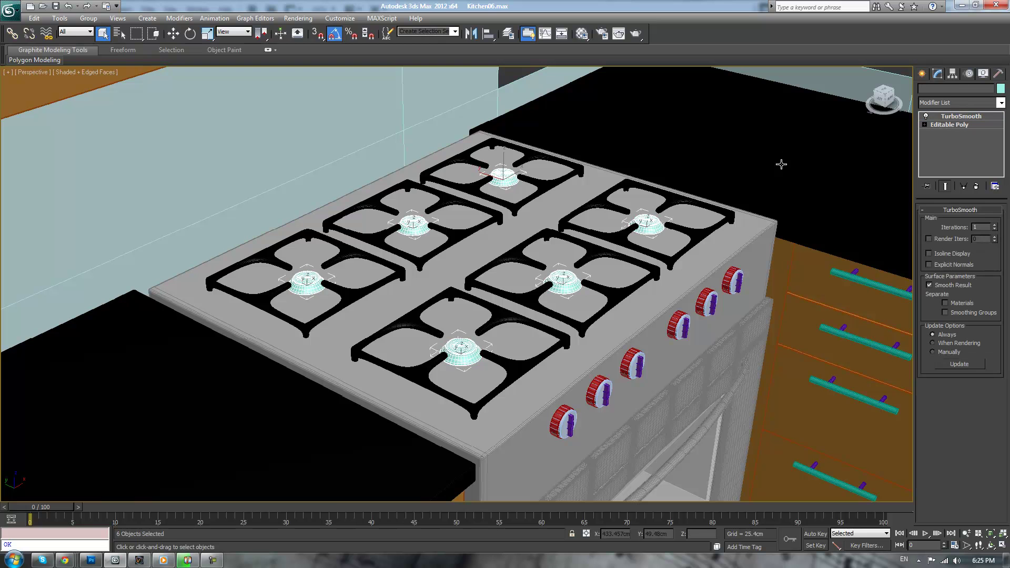
click(1000, 88)
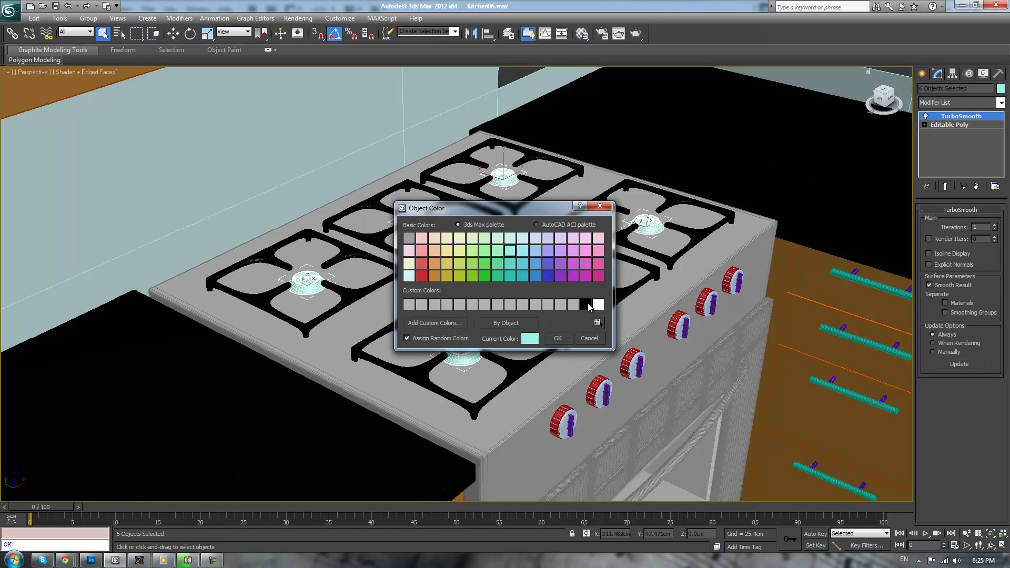
click(551, 339)
scroll(555, 184, down, 3)
click(526, 143)
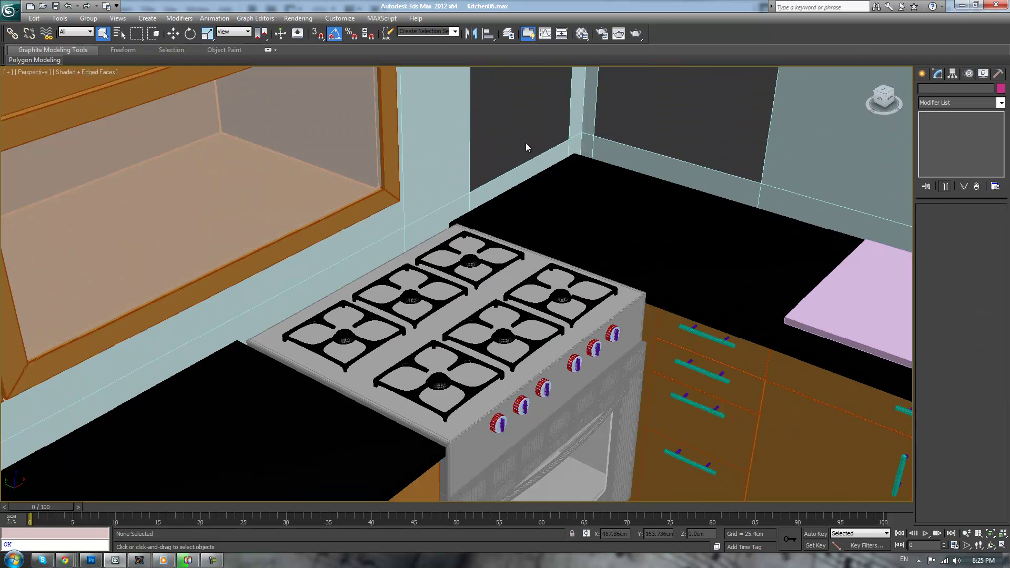
Examine the recolored stove's burners, knobs, oven door and window up close and within the kitchen
scroll(527, 134, down, 3)
mouse_move(555, 262)
alt+middle_down()
mouse_move(552, 244)
mouse_move(595, 263)
mouse_move(572, 266)
alt+middle_up()
scroll(551, 246, down, 2)
scroll(592, 264, down, 3)
scroll(591, 328, up, 5)
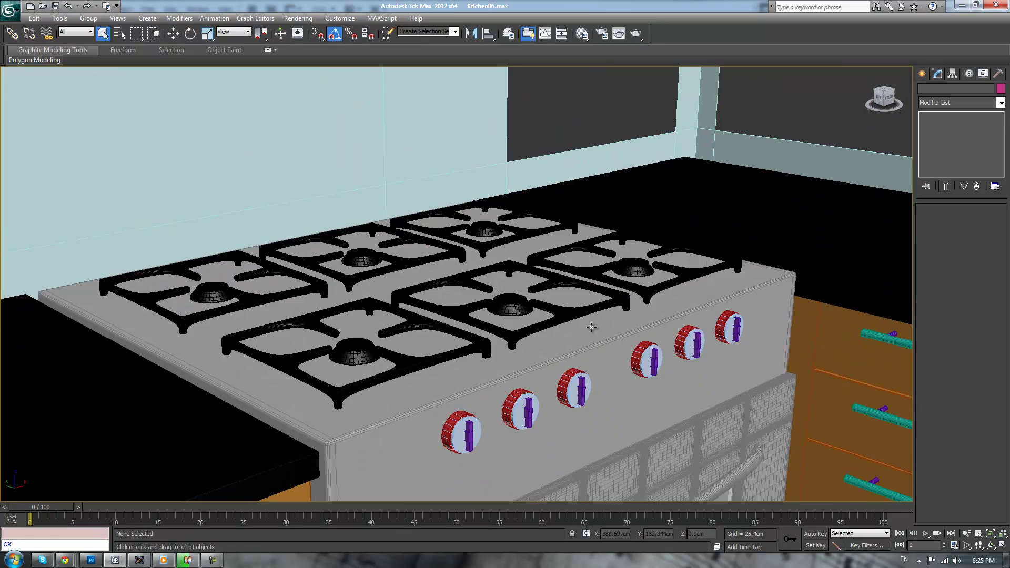
alt+middle_drag(592, 328, 558, 324)
scroll(542, 322, up, 4)
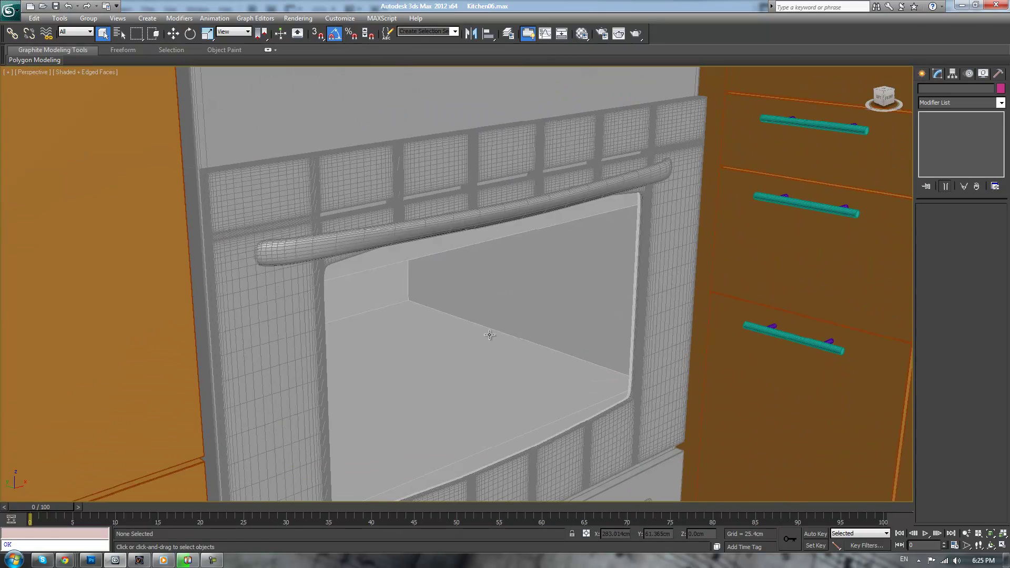
scroll(487, 329, down, 7)
scroll(471, 320, up, 5)
scroll(467, 367, down, 2)
middle_drag(456, 314, 481, 365)
scroll(484, 366, down, 3)
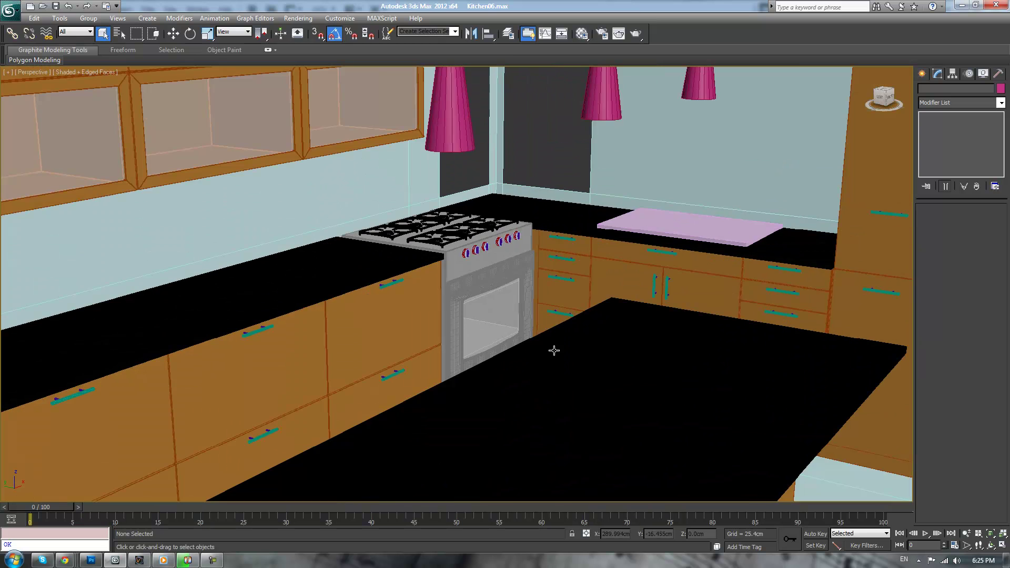
scroll(626, 329, down, 5)
scroll(626, 329, up, 5)
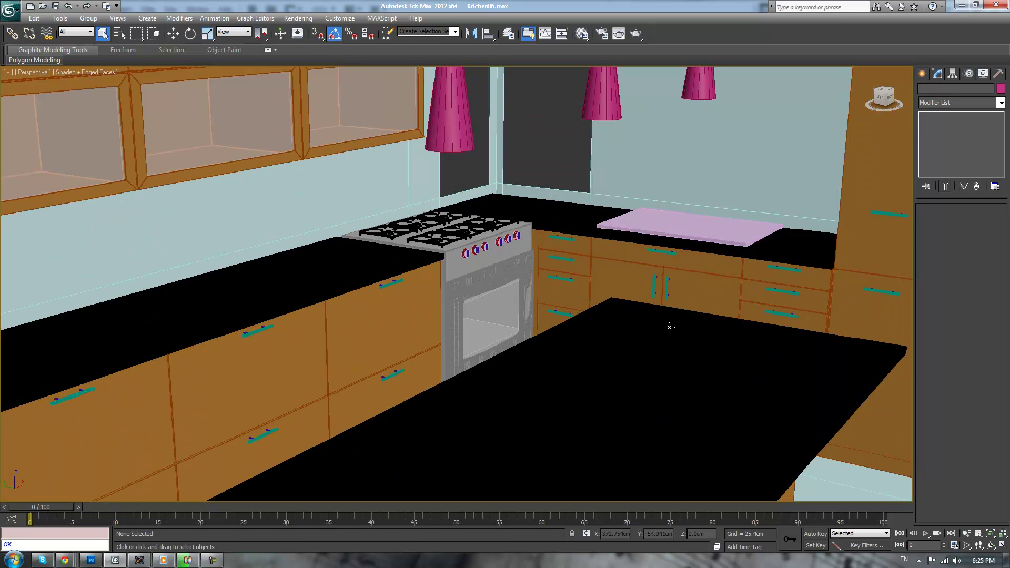